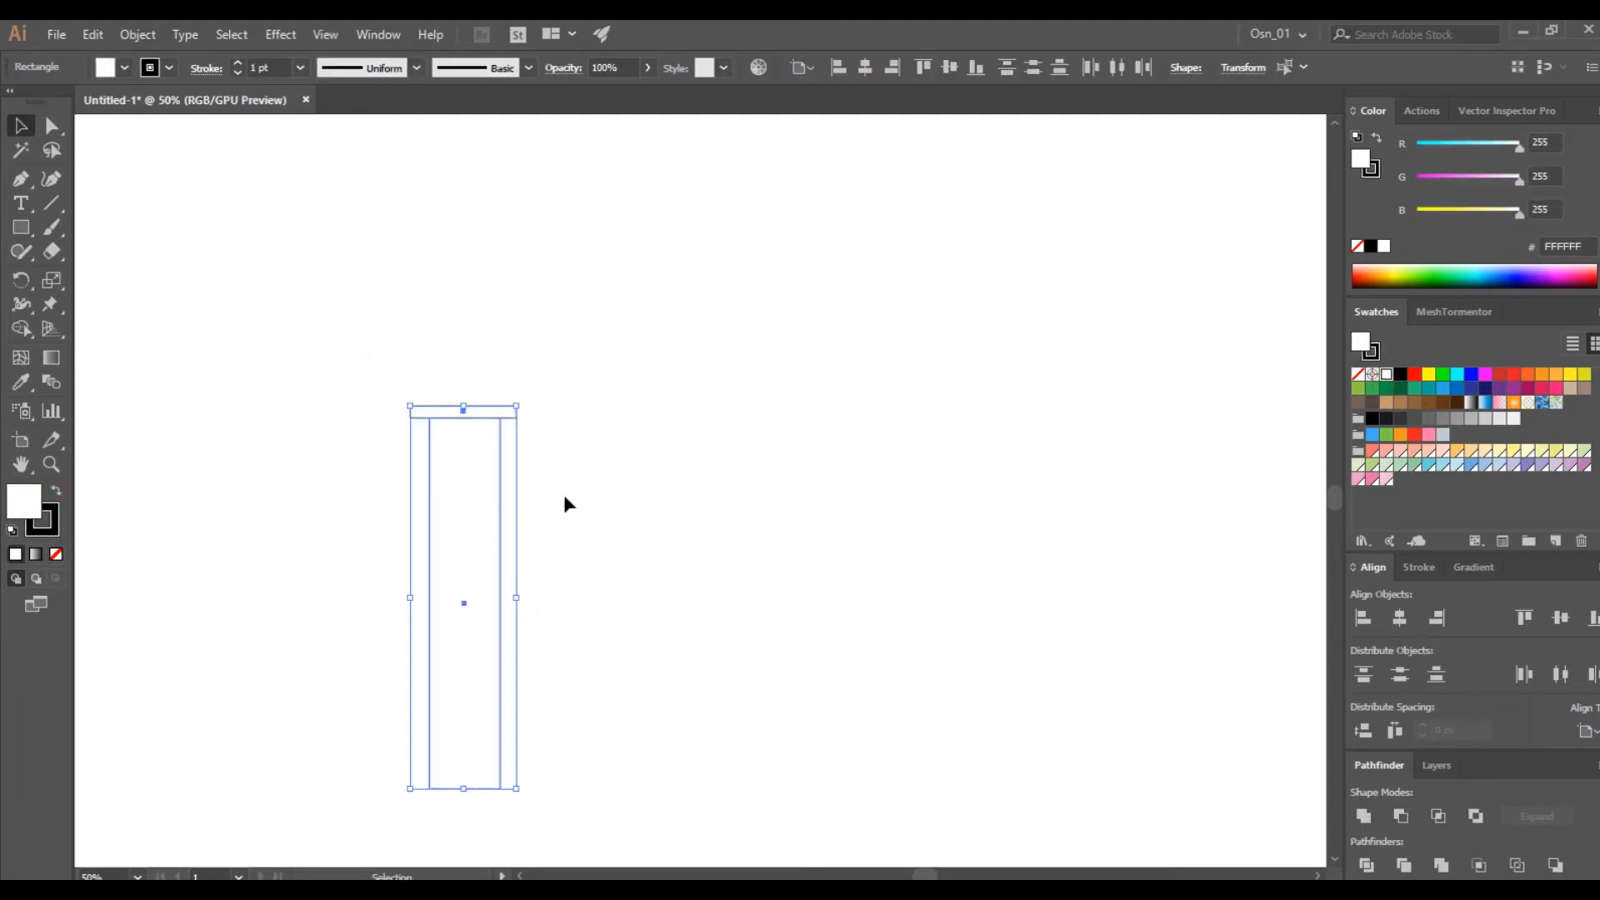
# - Round the two bottom corners of the tube body into a semicircular end
pyautogui.click(479, 411)
pyautogui.scroll(3, 465, 412)
pyautogui.click(453, 531)
pyautogui.scroll(-3, 458, 529)
pyautogui.press('a')
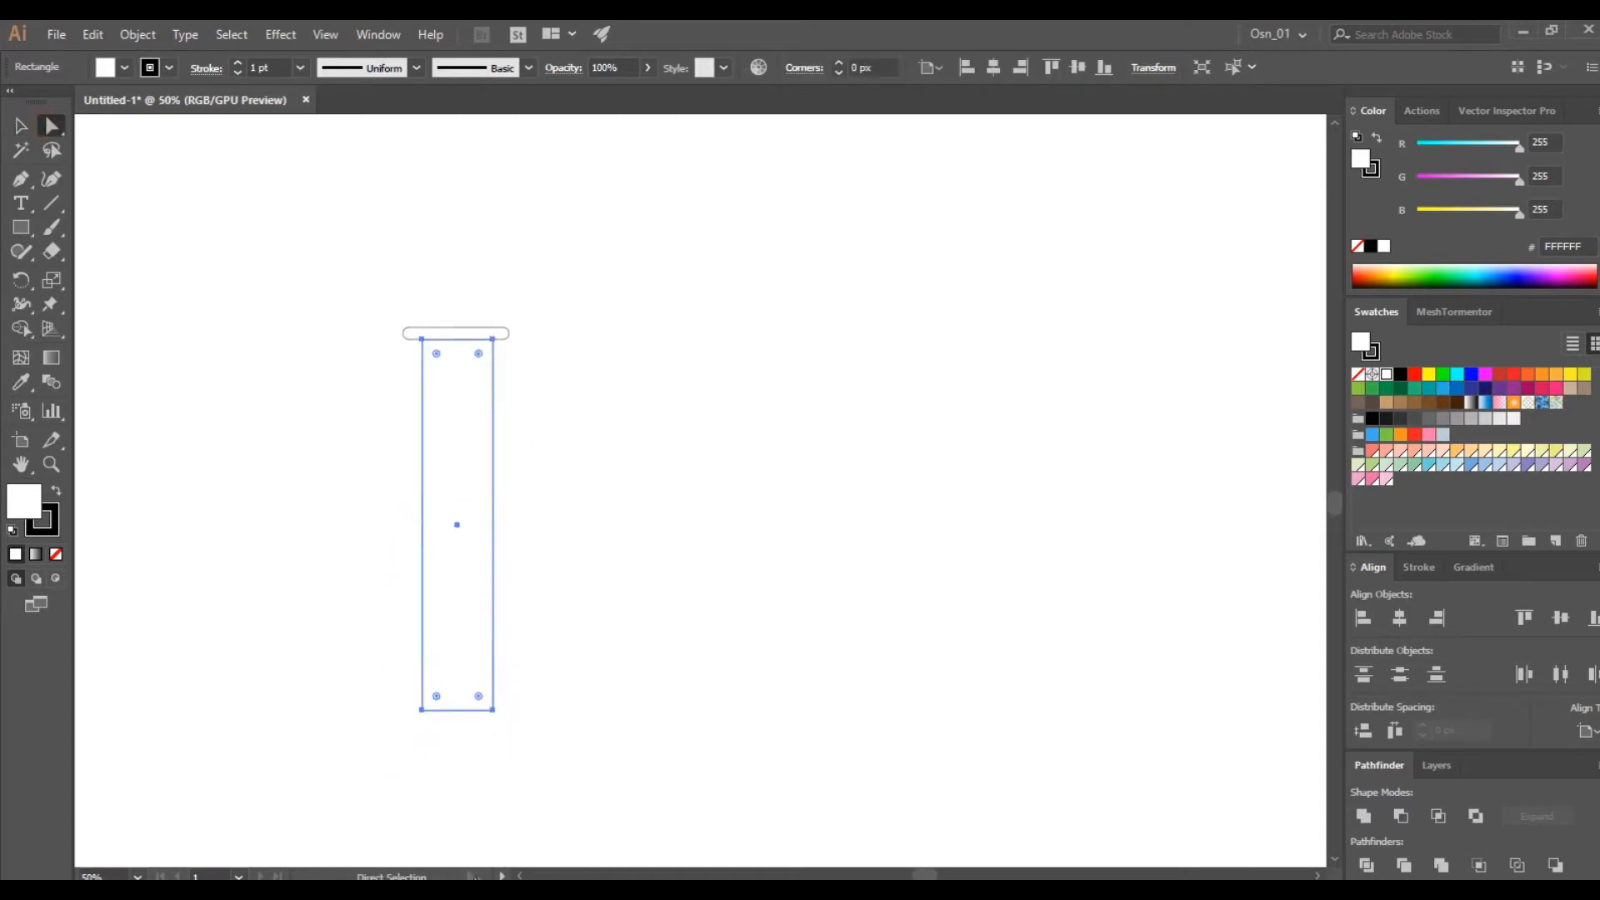
pyautogui.moveTo(542, 729); pyautogui.dragTo(546, 733)
pyautogui.moveTo(477, 697); pyautogui.dragTo(478, 678)
# - Align the rim rectangle and the tube body to each other on their horizontal centres
pyautogui.click(475, 333)
pyautogui.scroll(5, 471, 336)
pyautogui.moveTo(858, 340); pyautogui.dragTo(752, 343)
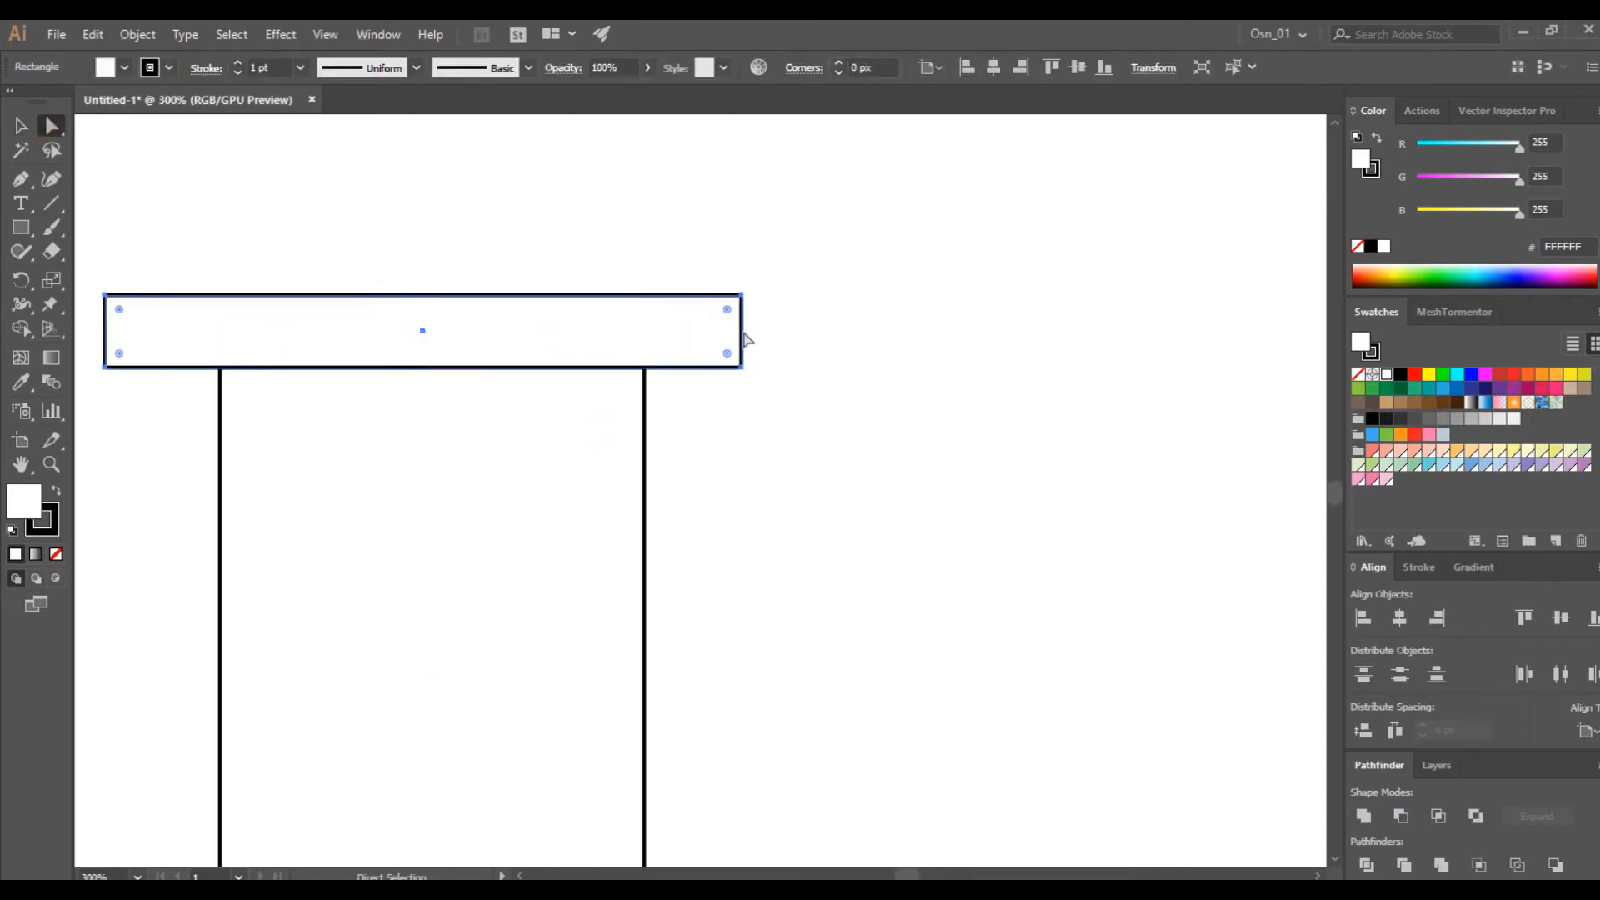
pyautogui.moveTo(375, 249); pyautogui.dragTo(493, 522)
pyautogui.click(1588, 730)
pyautogui.click(1524, 760)
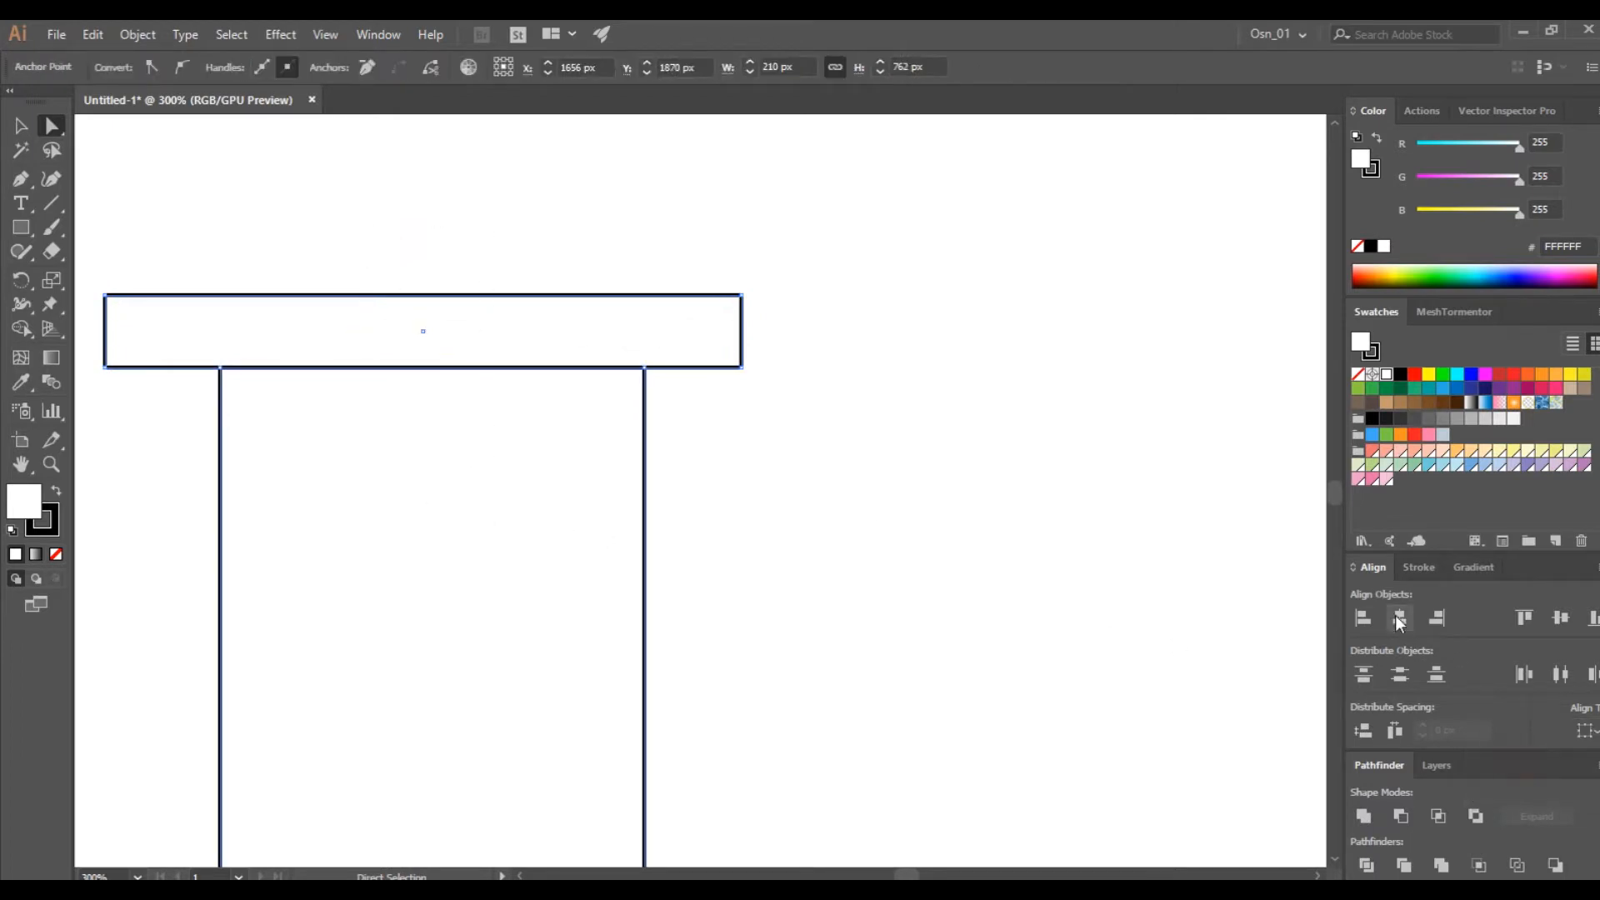
pyautogui.click(18, 127)
pyautogui.moveTo(415, 240); pyautogui.dragTo(575, 550)
pyautogui.click(1403, 623)
pyautogui.click(914, 527)
# - Narrow the rim and make it slightly taller, with fully rounded ends
pyautogui.click(576, 366)
pyautogui.moveTo(748, 331); pyautogui.dragTo(706, 331)
pyautogui.moveTo(429, 294); pyautogui.dragTo(430, 279)
pyautogui.moveTo(151, 323); pyautogui.dragTo(137, 324)
pyautogui.moveTo(154, 290); pyautogui.dragTo(316, 325)
pyautogui.click(762, 444)
# - Draw a short horizontal line about 51.5 px long inward from the tube's left wall, with a 5 pt stroke and round caps
pyautogui.scroll(-4, 730, 464)
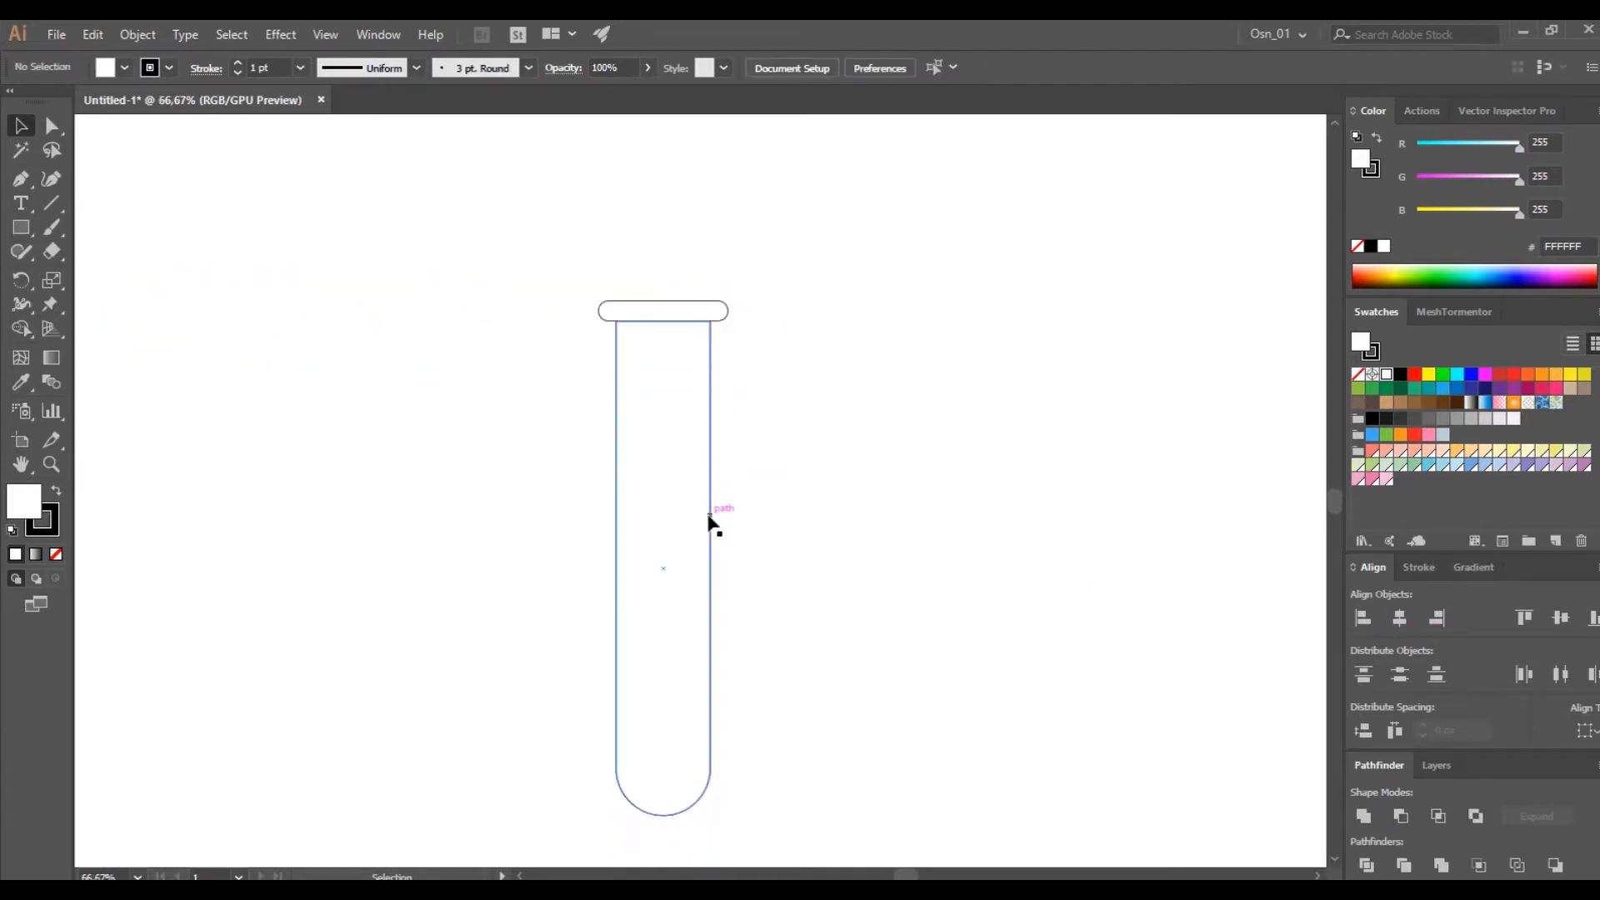
pyautogui.scroll(2, 506, 432)
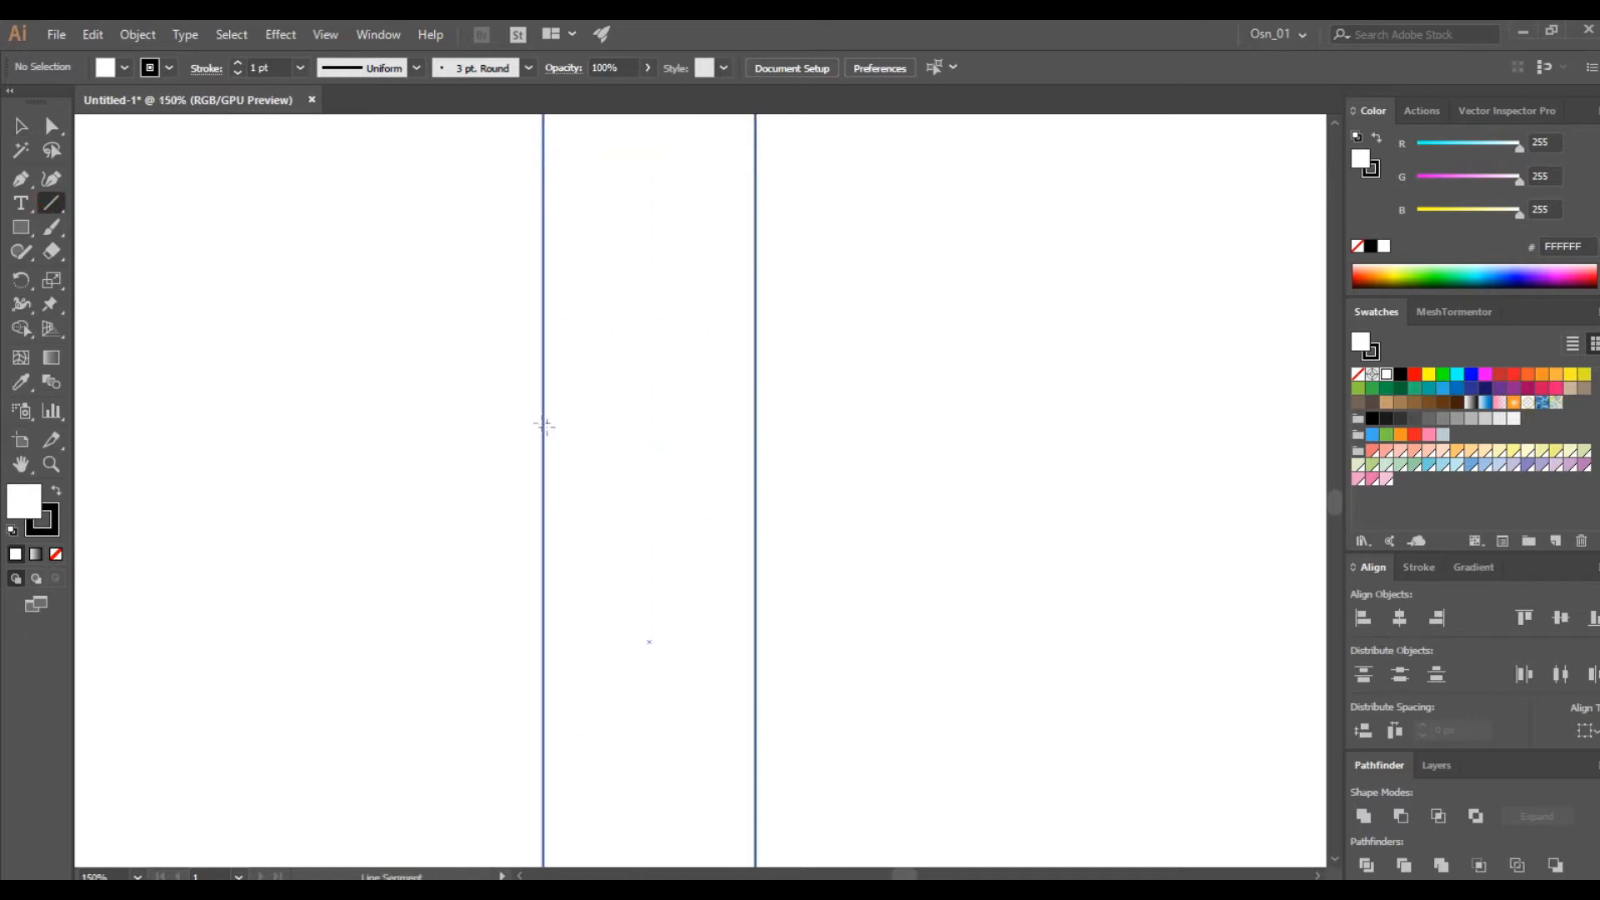
pyautogui.moveTo(621, 418); pyautogui.dragTo(622, 417)
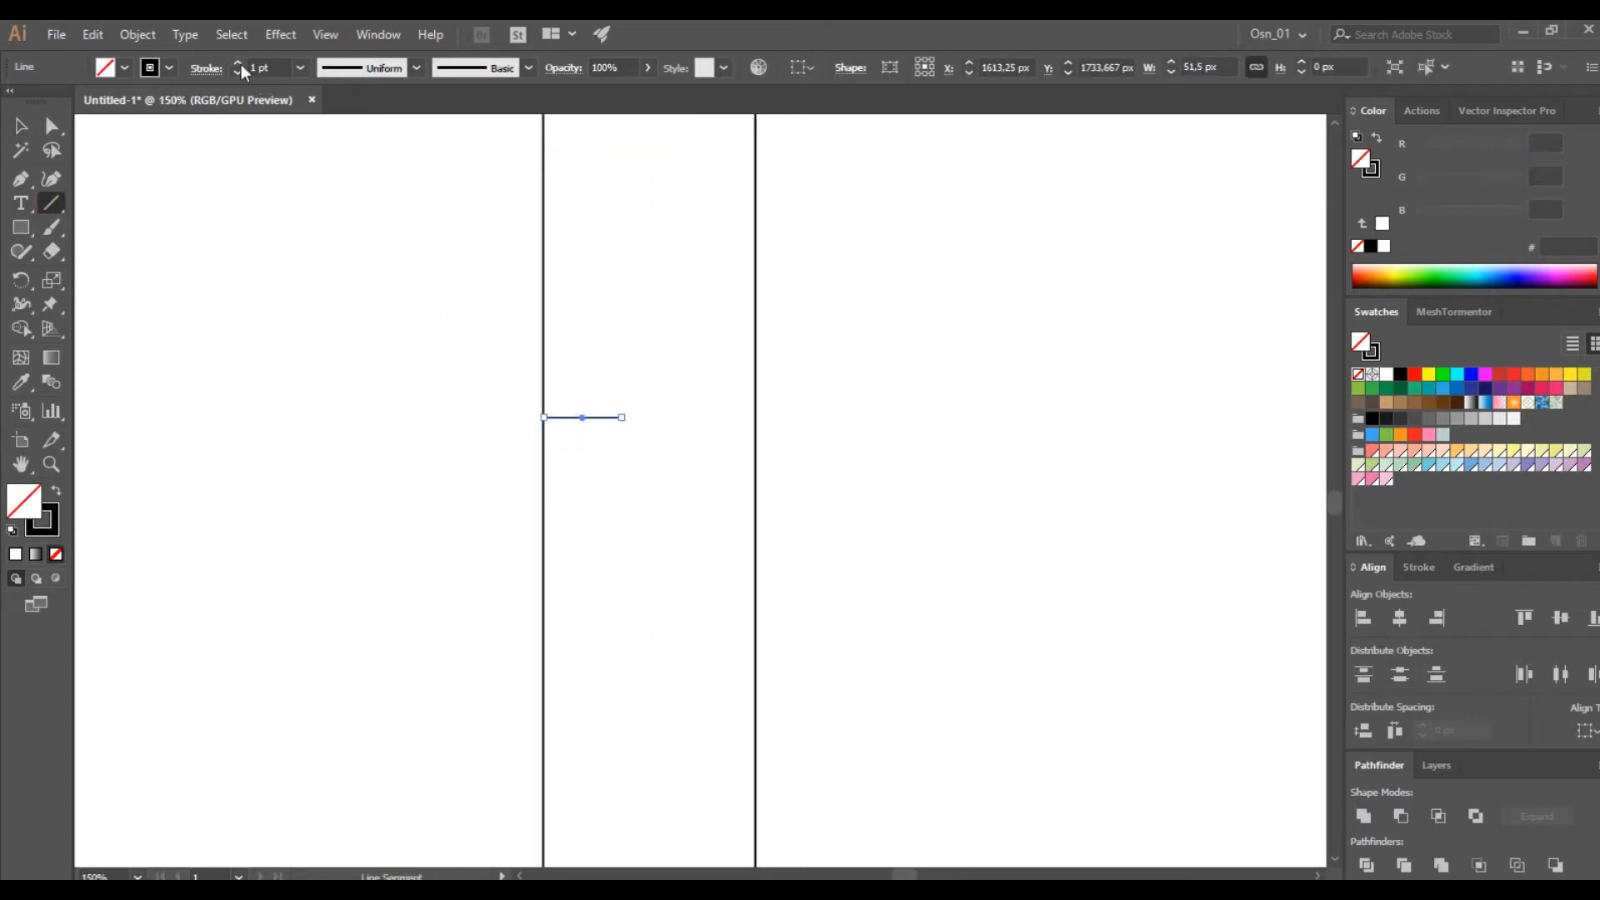
pyautogui.click(206, 67)
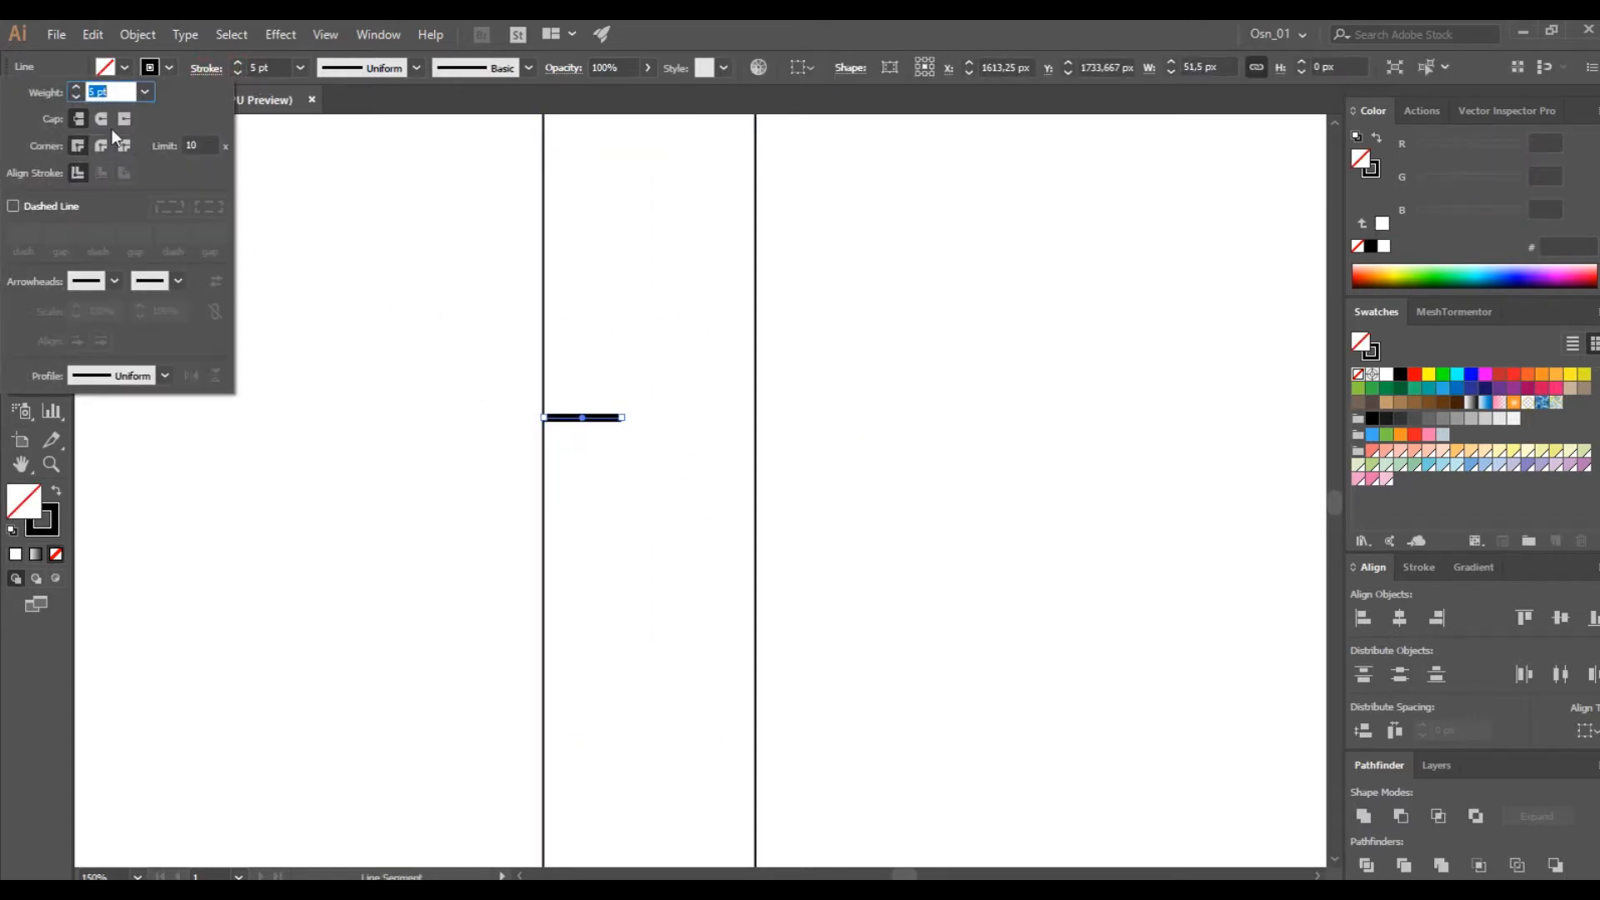
pyautogui.click(23, 129)
pyautogui.click(338, 369)
pyautogui.scroll(2, 596, 438)
pyautogui.click(543, 401)
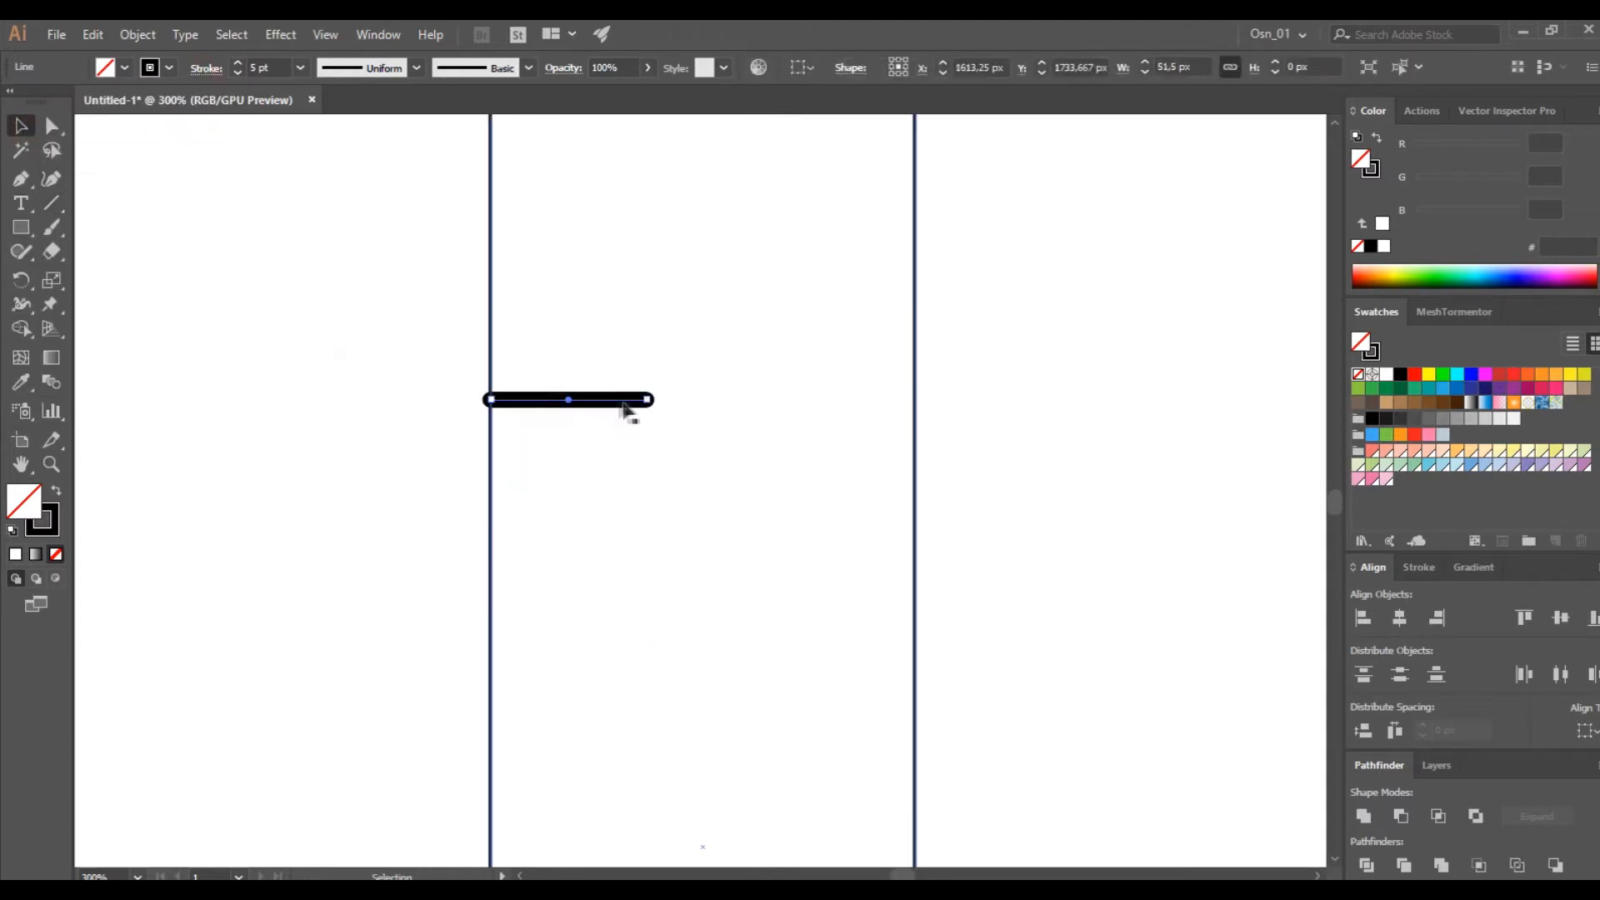
# - Place a copy of the tick mark below the first and lengthen the upper one to about one and a half times
pyautogui.moveTo(648, 400); pyautogui.dragTo(738, 401)
pyautogui.moveTo(564, 403); pyautogui.dragTo(656, 498)
# - Change the stroke caps of both tick marks to Butt Cap
pyautogui.moveTo(421, 367); pyautogui.dragTo(615, 596)
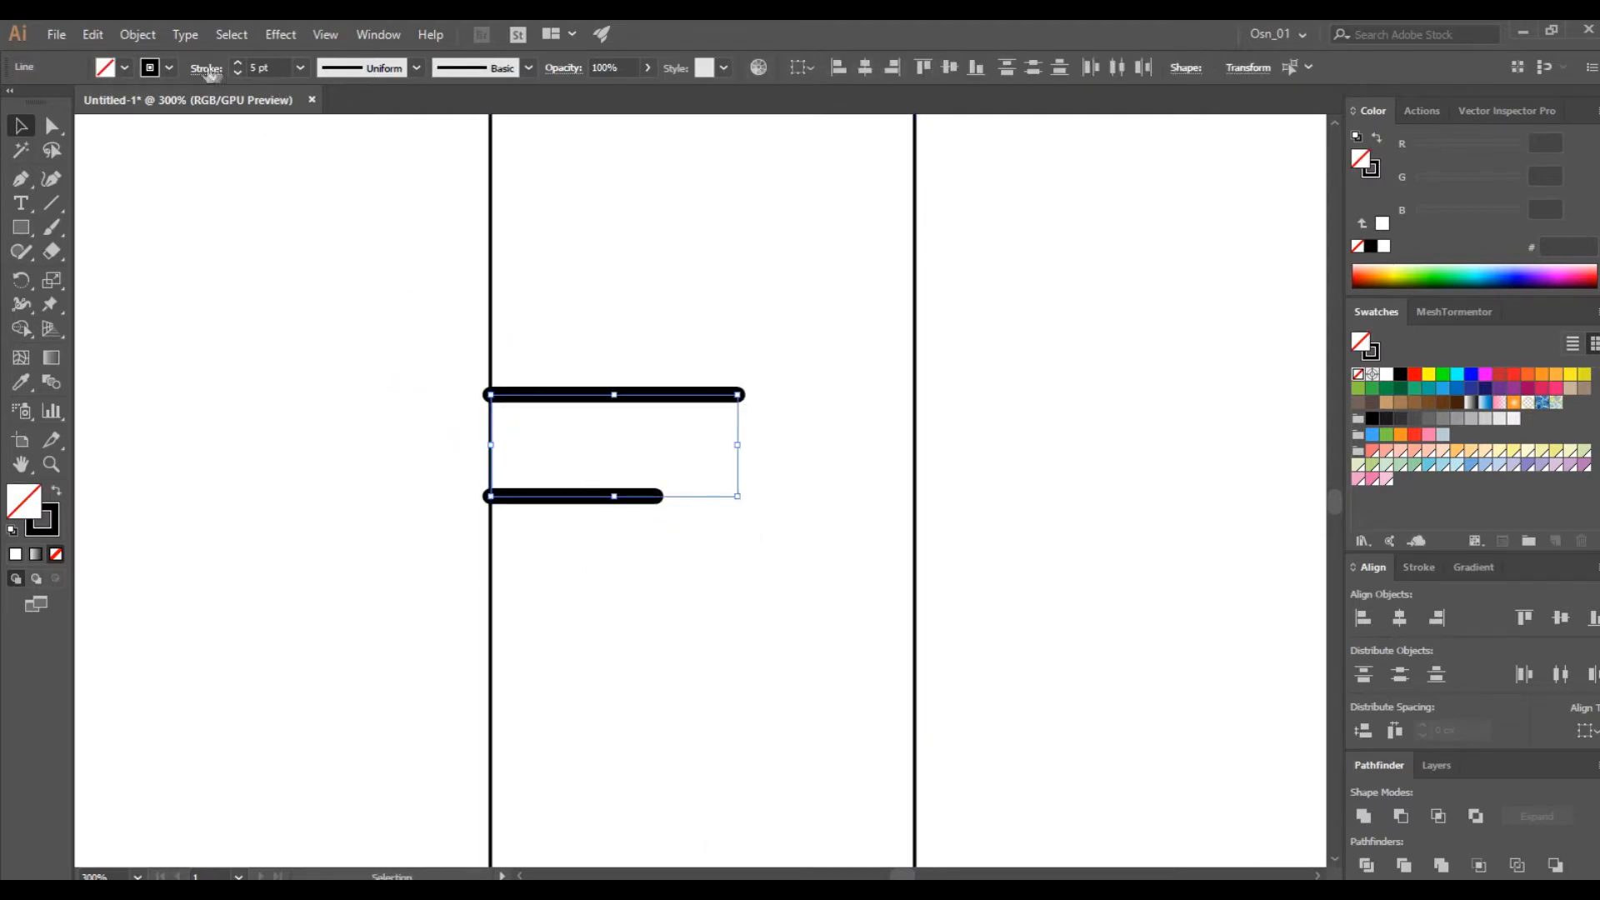
pyautogui.click(205, 67)
pyautogui.click(80, 119)
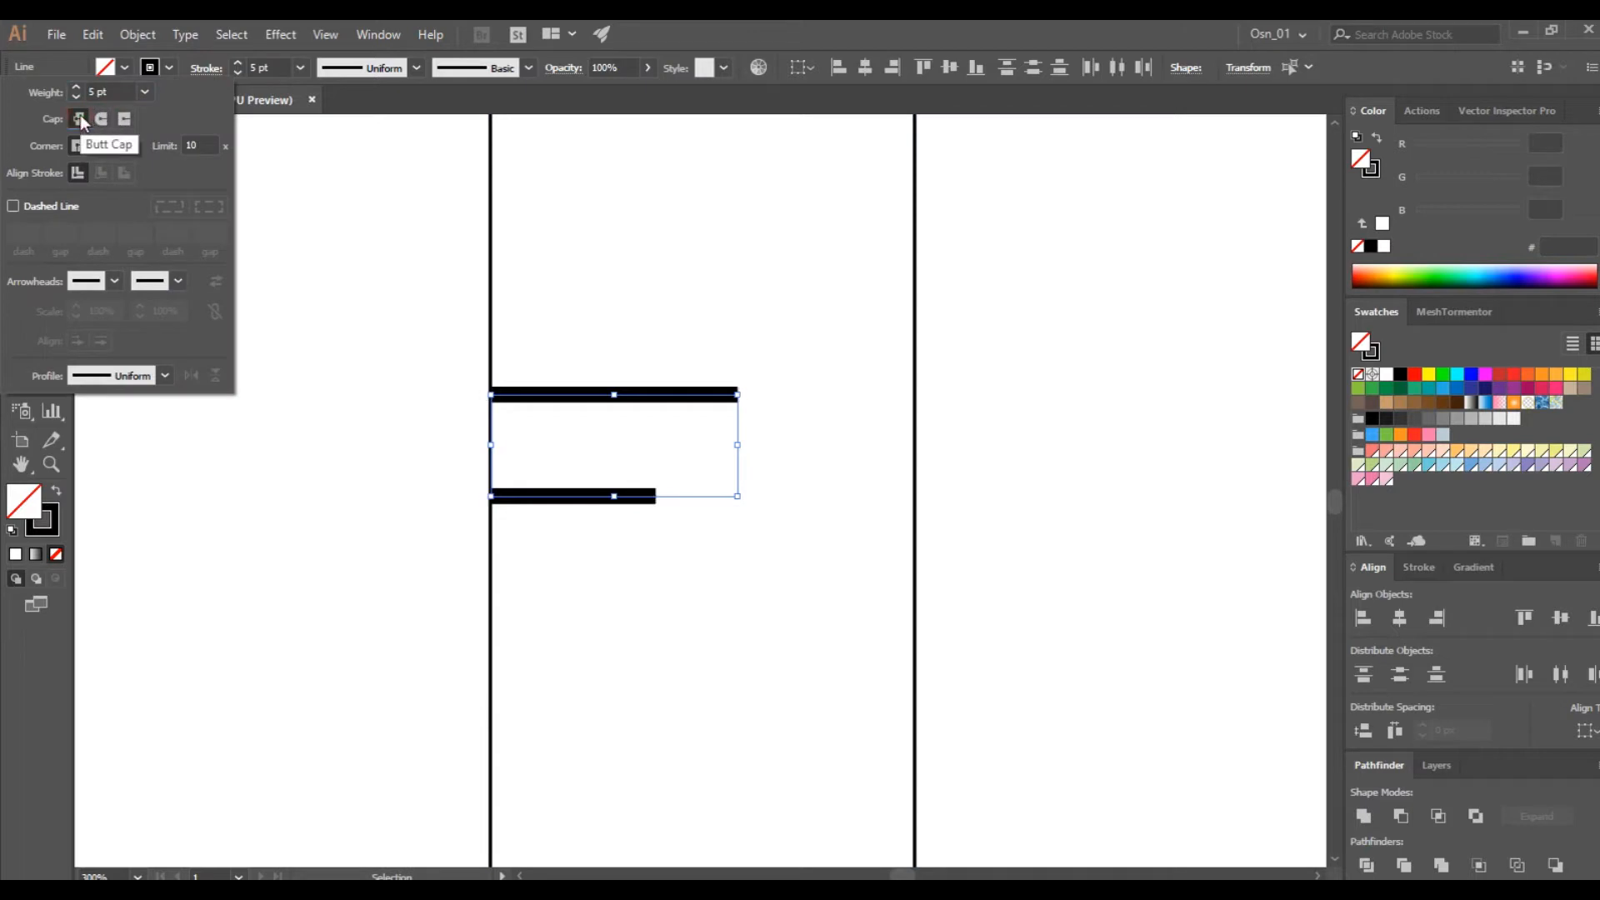
pyautogui.click(358, 342)
# - Copy the short tick downward at equal spacing to get four short ticks under the long one
pyautogui.scroll(-1, 500, 491)
pyautogui.moveTo(573, 450); pyautogui.dragTo(564, 653)
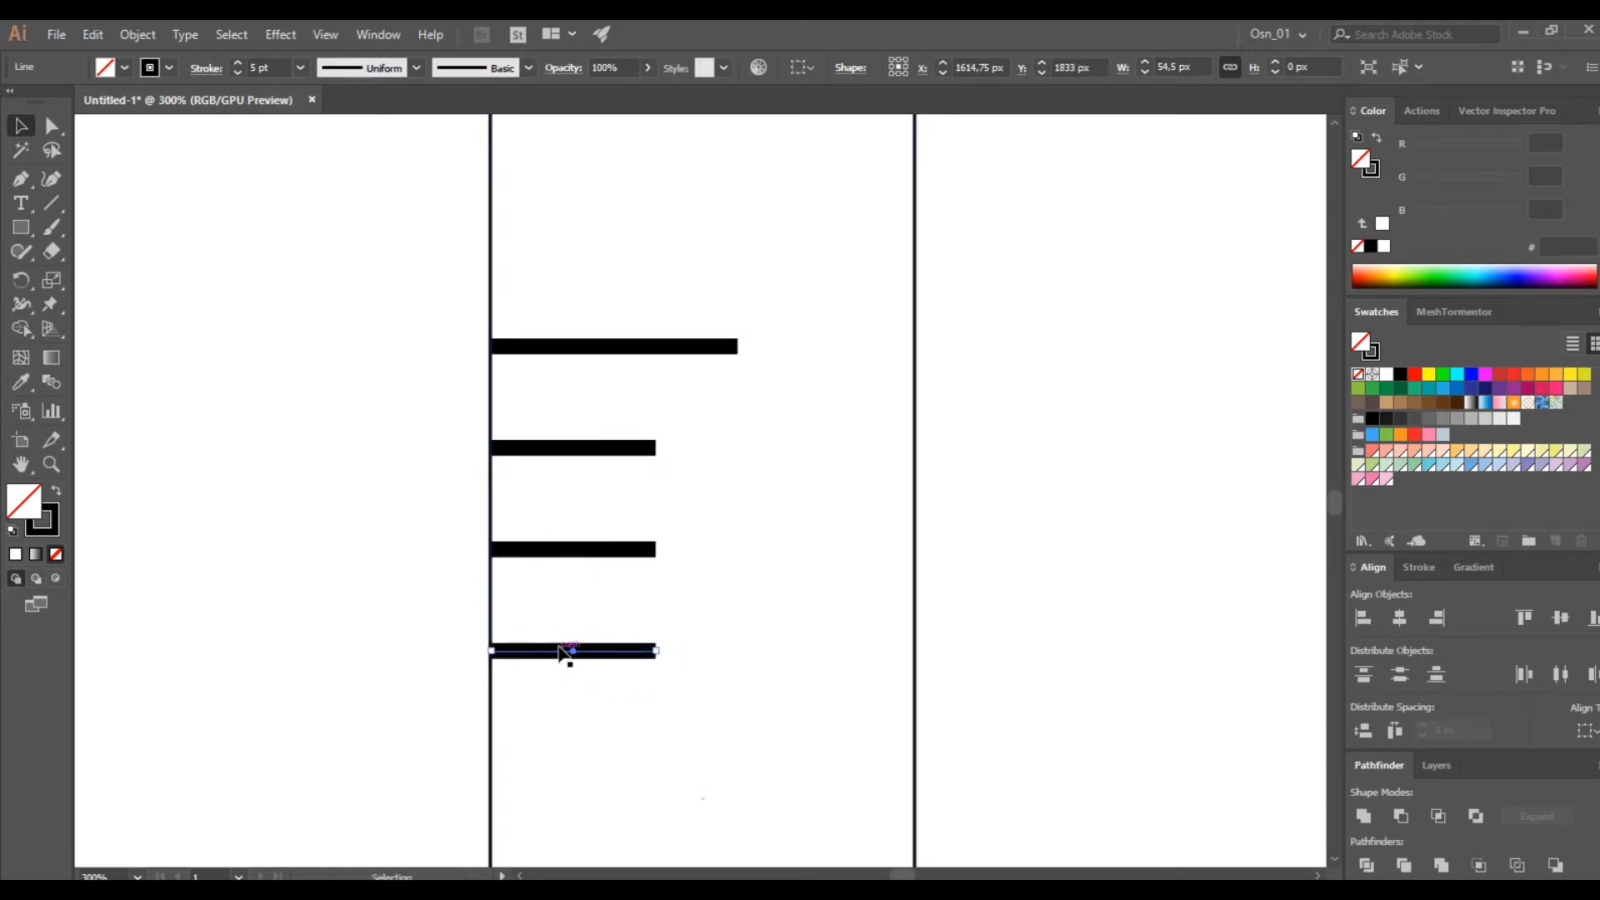
pyautogui.hotkey('ctrl', 'd')
pyautogui.scroll(-1, 561, 653)
# - Duplicate the set of five ticks twice down the tube at the same spacing
pyautogui.moveTo(422, 275); pyautogui.dragTo(633, 827)
pyautogui.moveTo(435, 220); pyautogui.dragTo(586, 237)
pyautogui.scroll(-2, 599, 555)
pyautogui.scroll(-2, 596, 556)
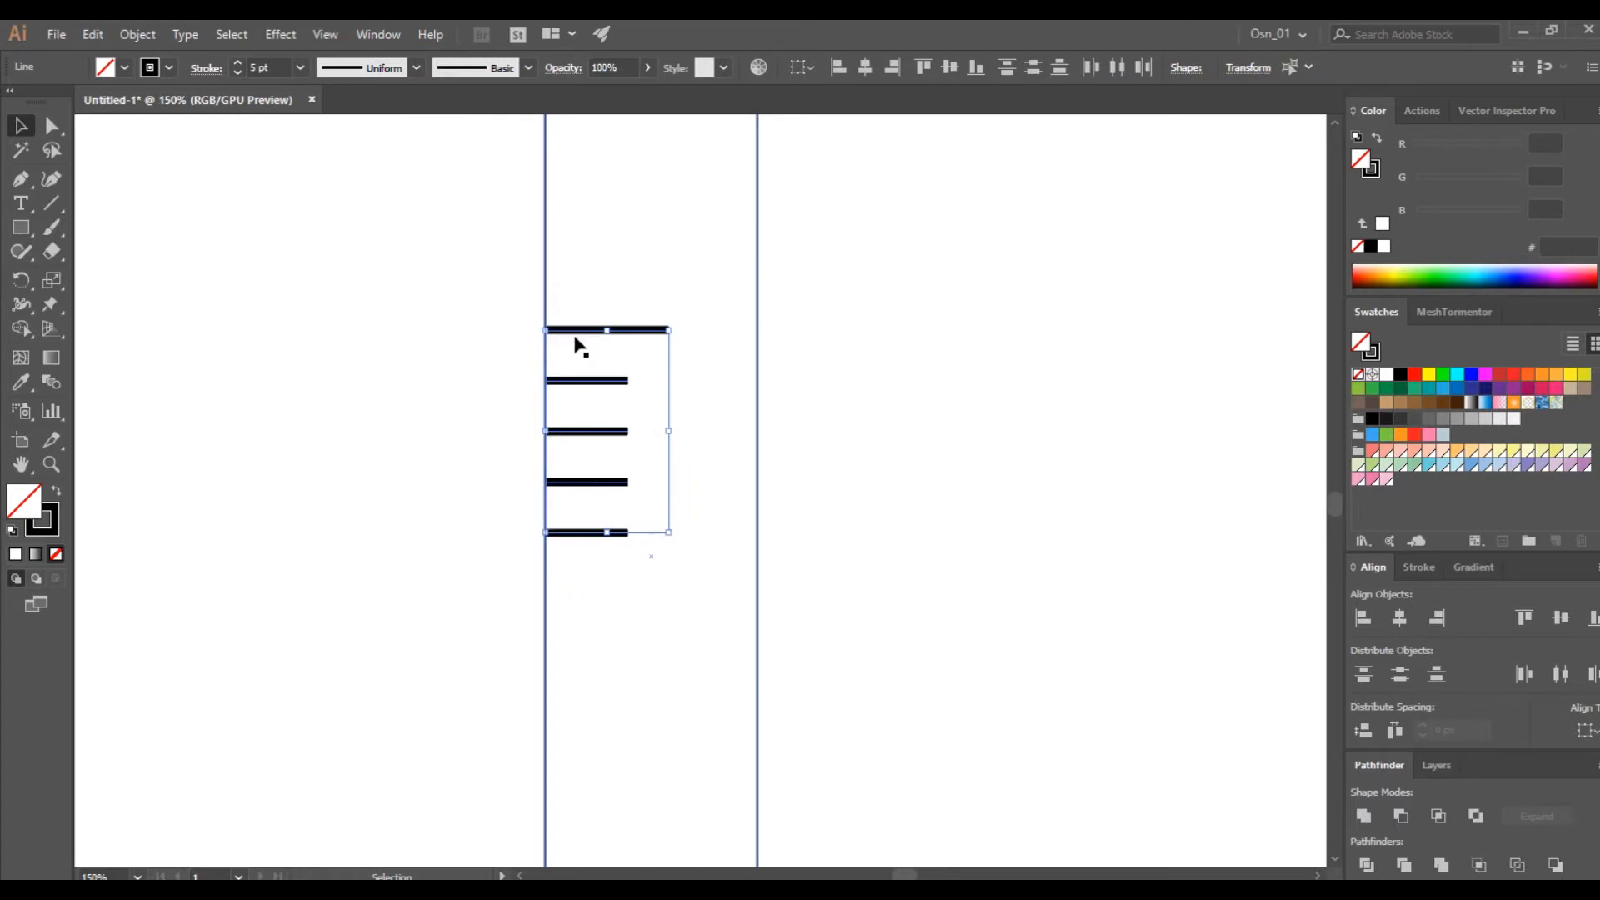
pyautogui.moveTo(581, 337); pyautogui.dragTo(582, 589)
pyautogui.scroll(-3, 452, 564)
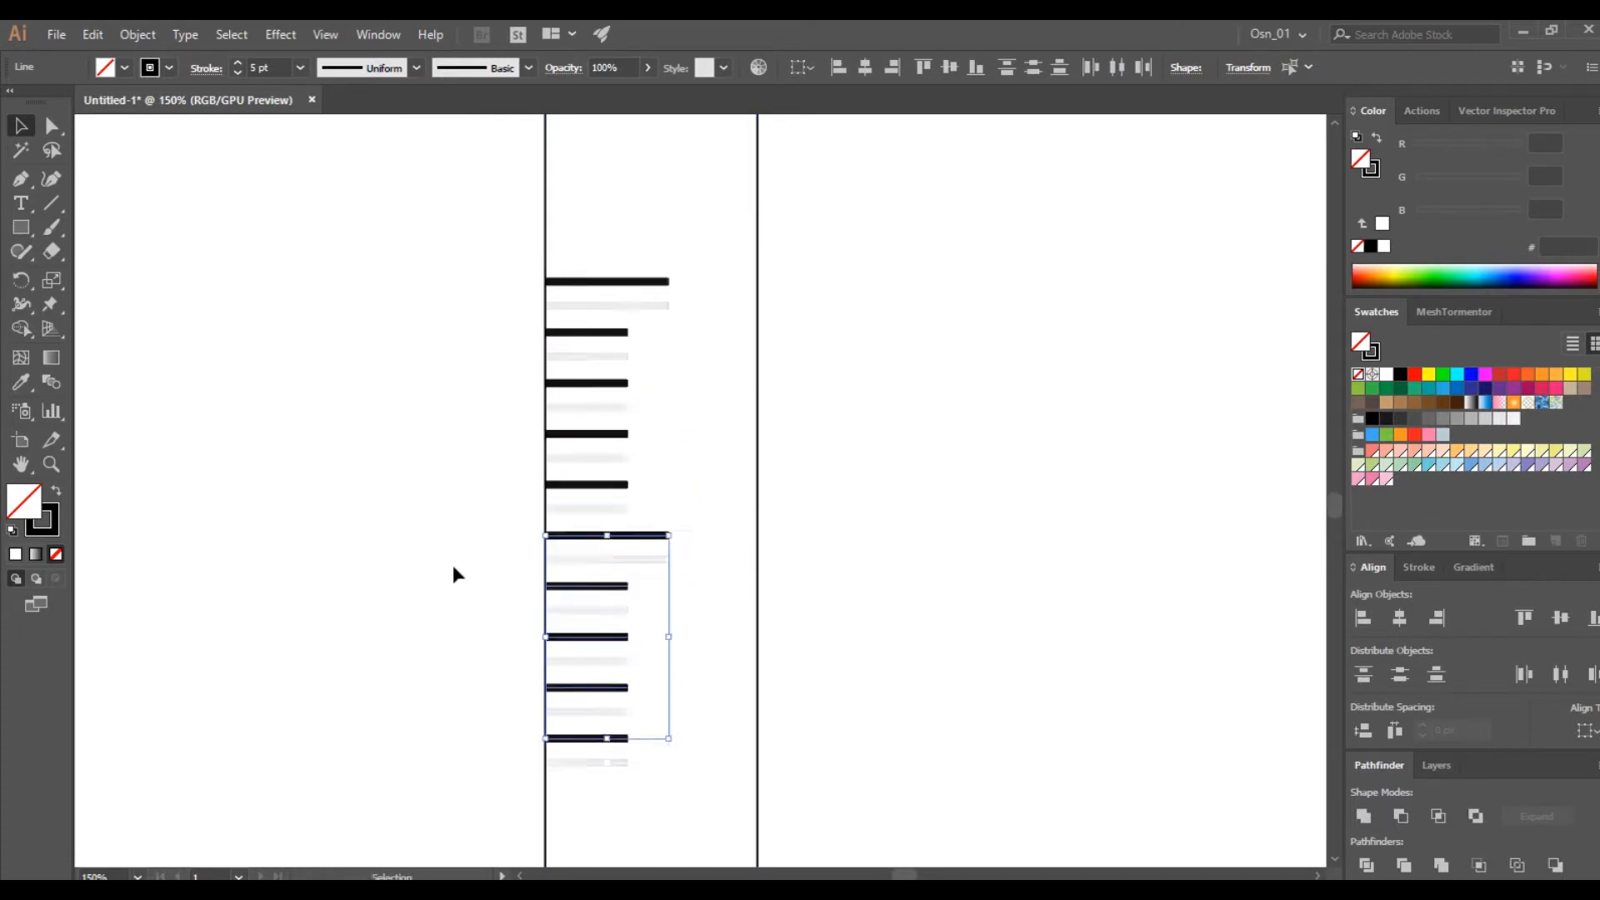
pyautogui.hotkey('ctrl', 'd')
# - Select all the graduation ticks without the tube body and move them up toward the rim
pyautogui.moveTo(418, 286); pyautogui.dragTo(650, 708)
pyautogui.keyDown('shift'); pyautogui.click(655, 725); pyautogui.keyUp('shift')
pyautogui.hotkey('shift', 'Up')
pyautogui.hotkey('shift', 'Up')
pyautogui.hotkey('shift', 'Up')
pyautogui.hotkey('shift', 'Up')
pyautogui.hotkey('shift', 'Up')
pyautogui.hotkey('shift', 'Up')
pyautogui.hotkey('shift', 'Up')
pyautogui.hotkey('shift', 'Up')
pyautogui.hotkey('shift', 'Up')
pyautogui.hotkey('shift', 'Up')
pyautogui.hotkey('shift', 'Up')
pyautogui.hotkey('shift', 'Up')
pyautogui.hotkey('shift', 'Up')
pyautogui.hotkey('shift', 'Up')
pyautogui.hotkey('shift', 'Up')
pyautogui.hotkey('shift', 'Up')
pyautogui.hotkey('shift', 'Up')
pyautogui.hotkey('shift', 'Up')
pyautogui.hotkey('shift', 'Up')
pyautogui.hotkey('shift', 'Up')
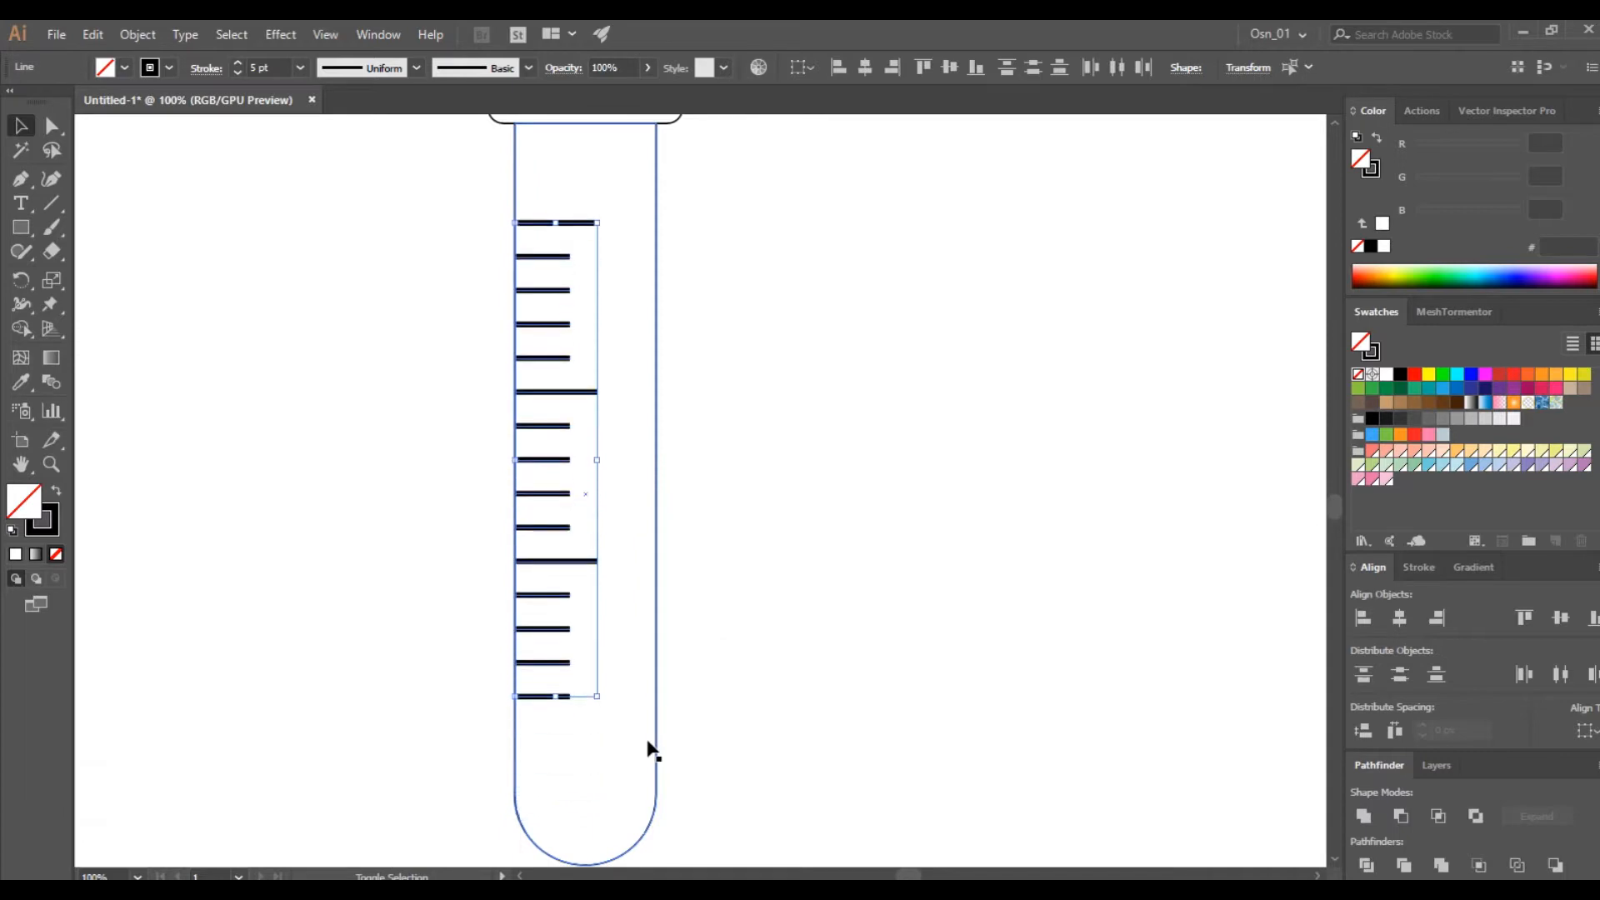
# - Expand the tick marks' strokes into filled shapes
pyautogui.click(137, 34)
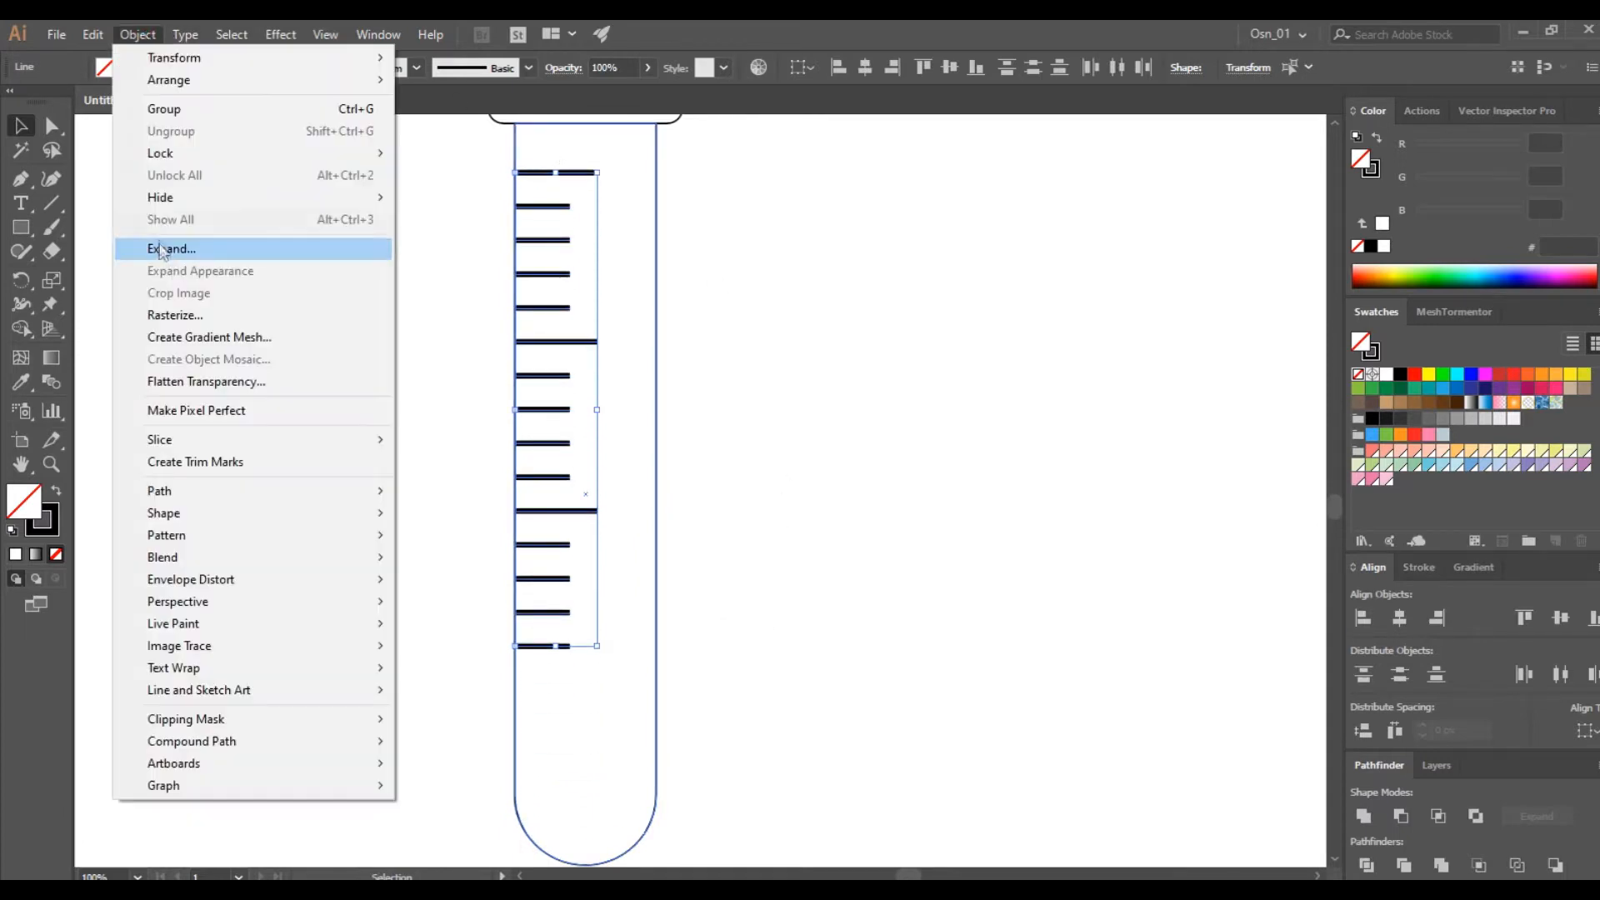
pyautogui.click(204, 247)
pyautogui.click(754, 572)
pyautogui.click(740, 387)
pyautogui.scroll(-1, 733, 385)
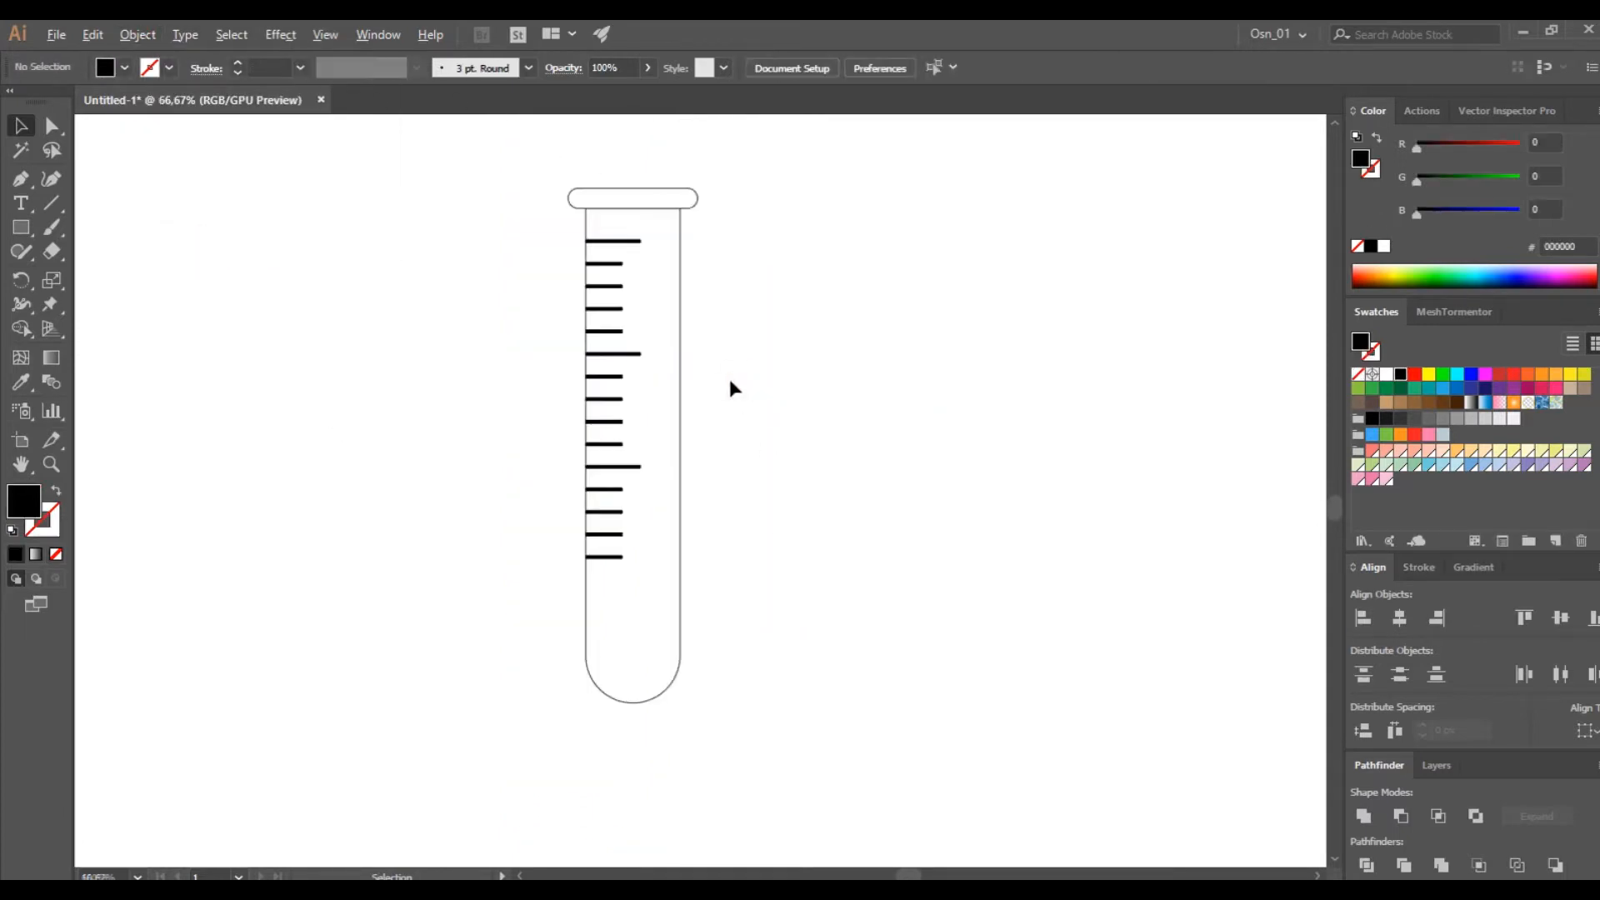
# - Group the whole test tube with its ticks and move it to the left of the drawing area
pyautogui.moveTo(740, 158); pyautogui.dragTo(531, 752)
pyautogui.moveTo(682, 639); pyautogui.dragTo(653, 749)
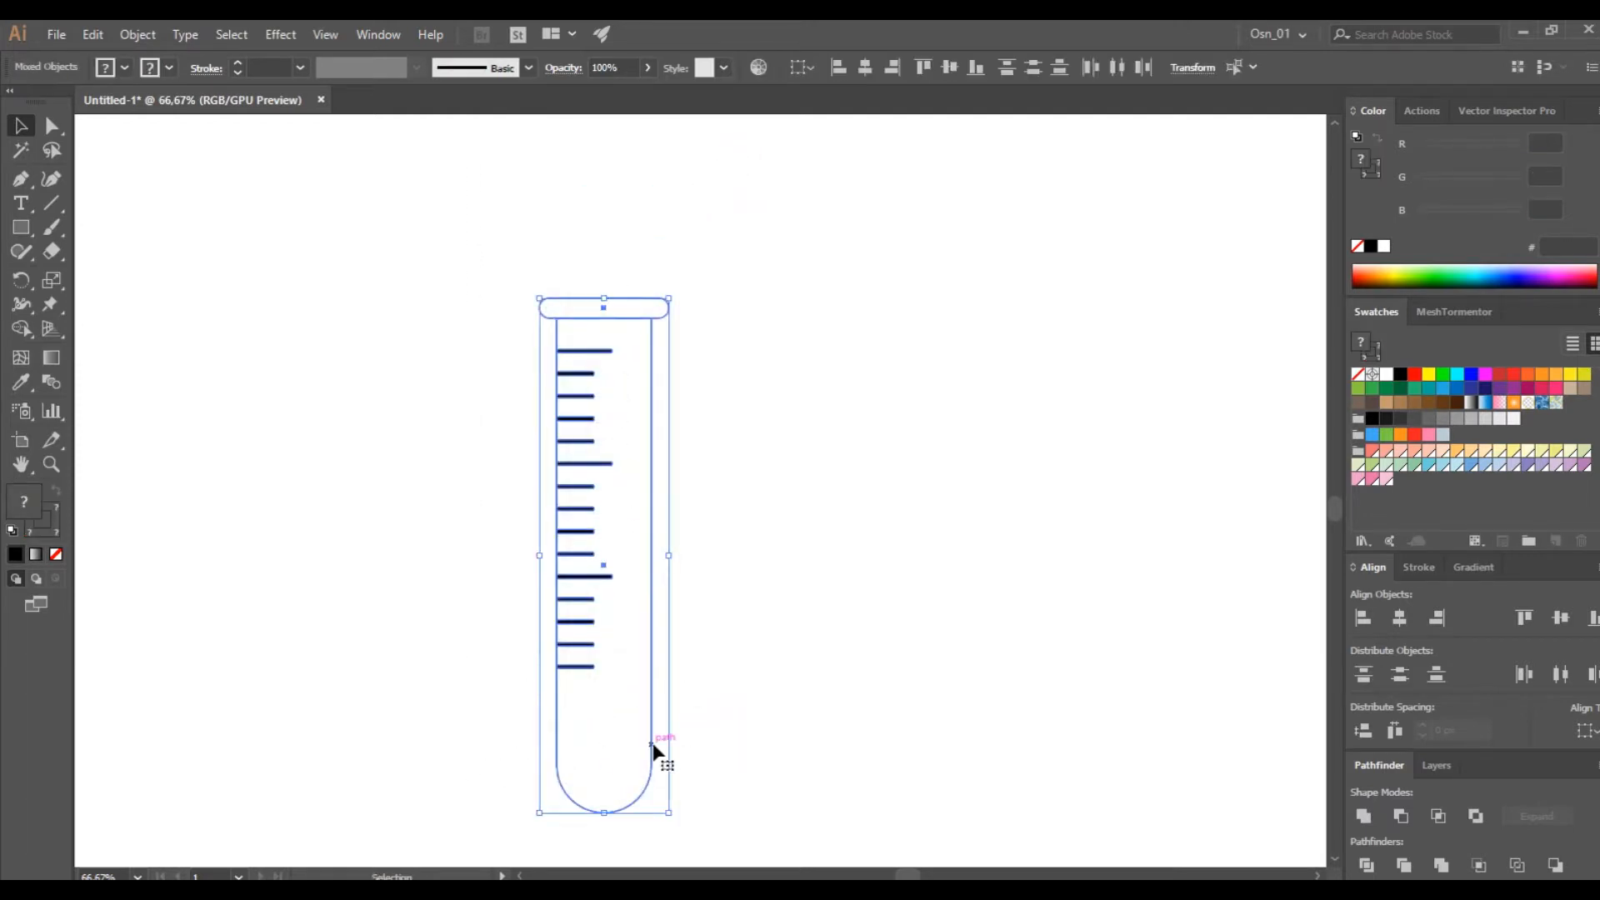
pyautogui.hotkey('ctrl', 'g')
pyautogui.click(753, 564)
pyautogui.moveTo(561, 666); pyautogui.dragTo(210, 572)
# - Draw a rectangle about 252 × 506 px beside the test tube and give it the default white fill and black stroke
pyautogui.click(600, 602)
pyautogui.click(20, 233)
pyautogui.moveTo(652, 462)
pyautogui.mouseDown()
pyautogui.moveTo(753, 739)
pyautogui.moveTo(814, 760)
pyautogui.moveTo(822, 801)
pyautogui.mouseUp()
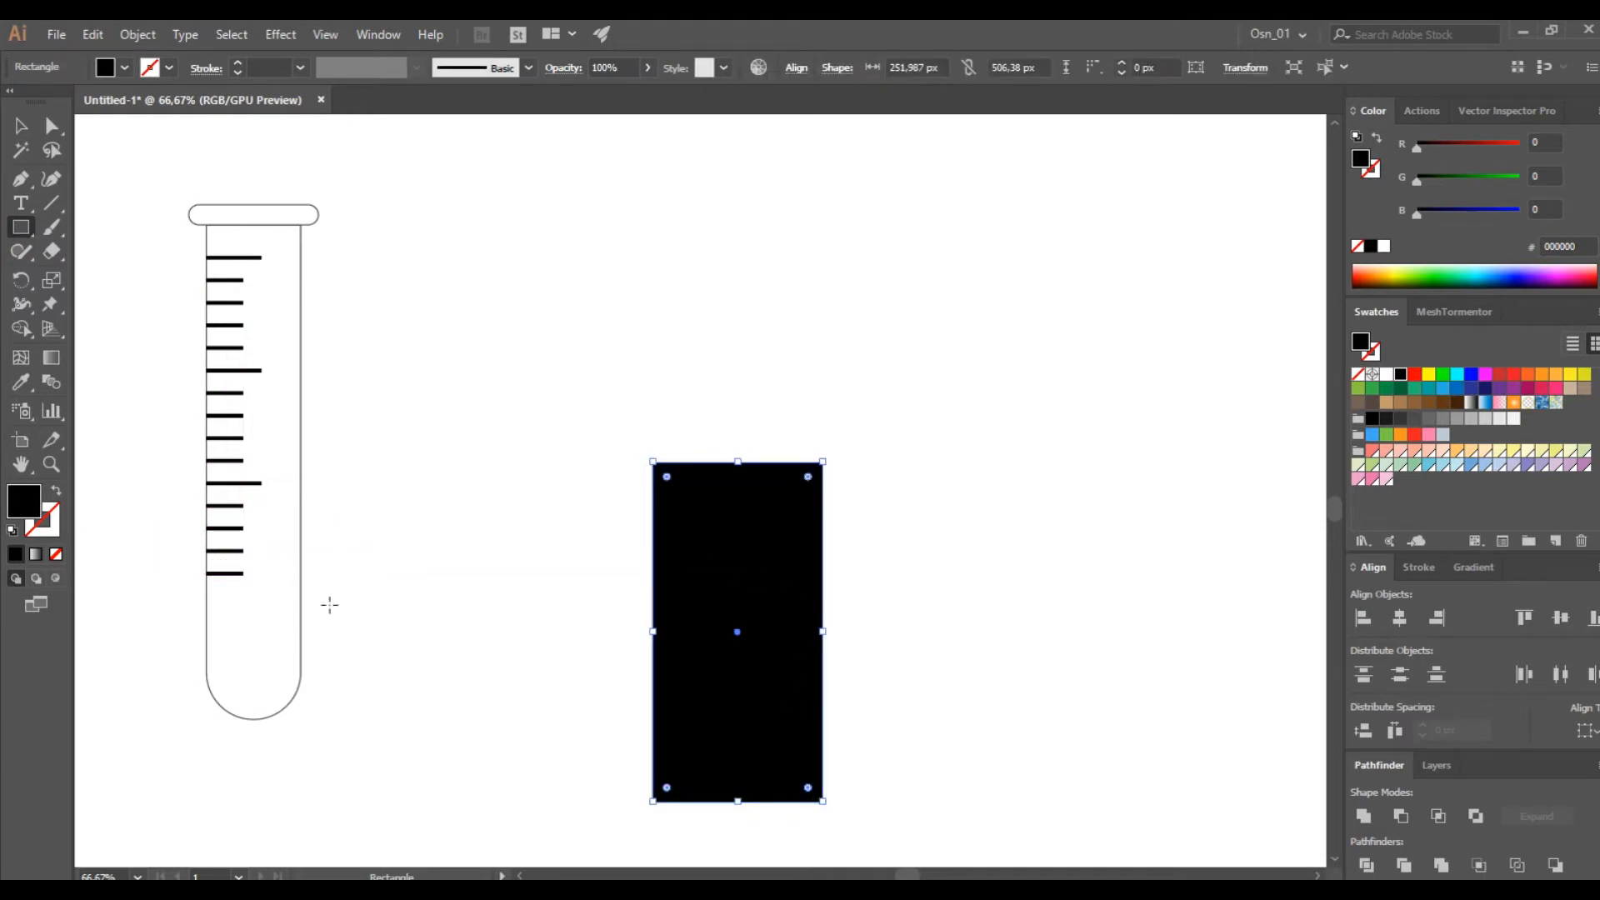
pyautogui.press('d')
# - Stack a narrower copy of the rectangle on top as a neck and unite the two shapes
pyautogui.press('v')
pyautogui.click(647, 509)
pyautogui.scroll(1, 707, 631)
pyautogui.moveTo(707, 631); pyautogui.dragTo(733, 293)
pyautogui.moveTo(822, 316); pyautogui.dragTo(778, 322)
pyautogui.moveTo(832, 450); pyautogui.dragTo(749, 618)
pyautogui.click(1363, 816)
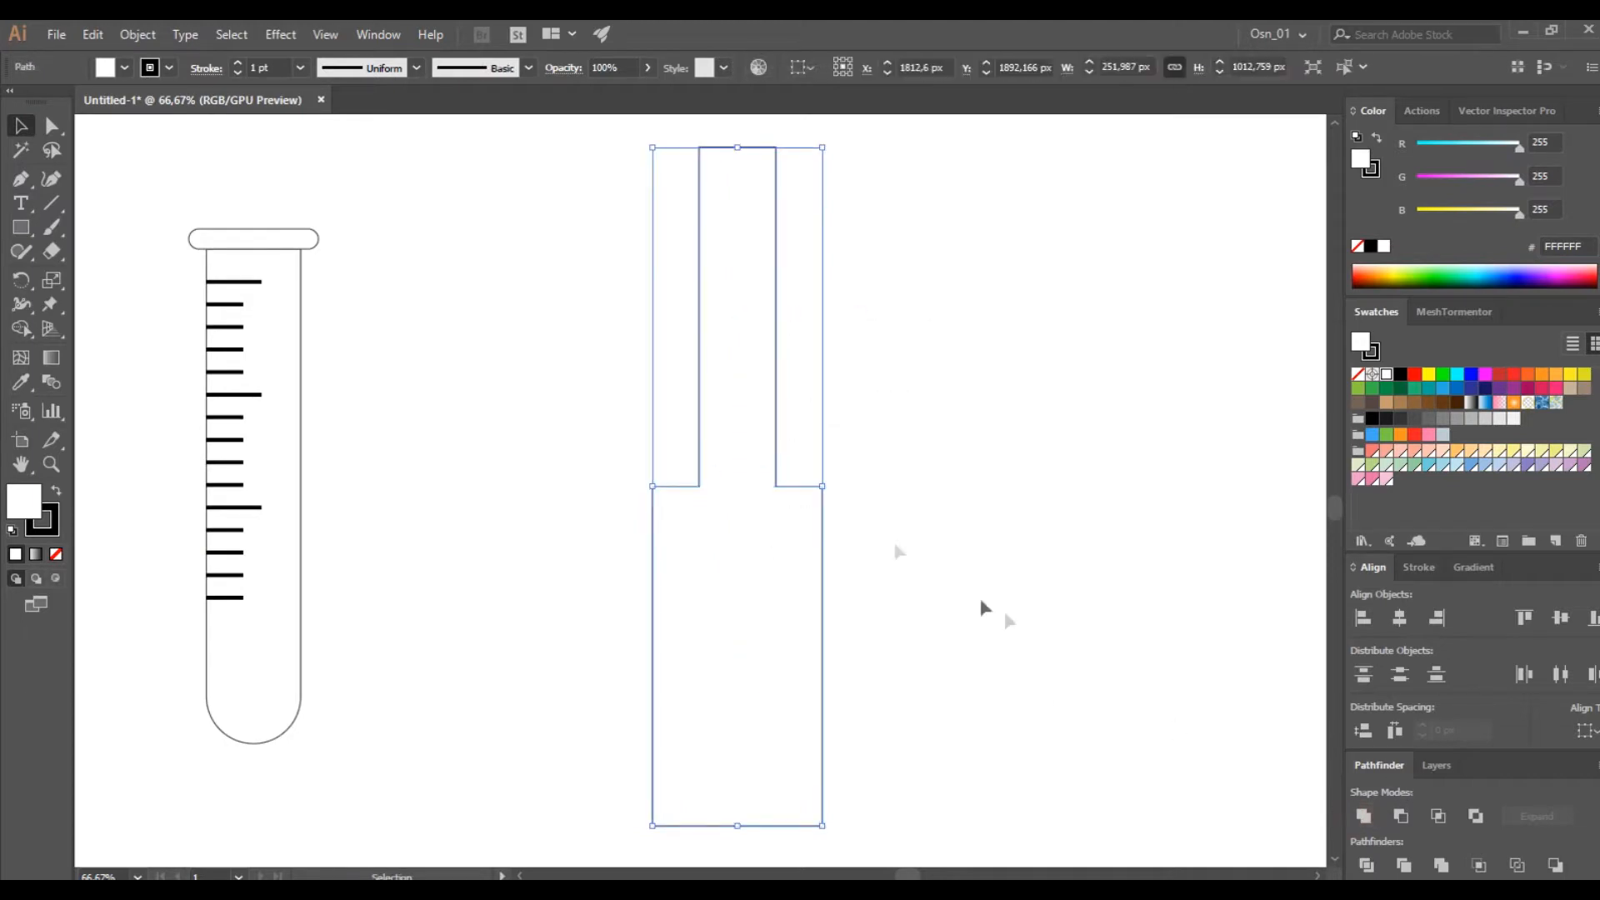
# - Round the inner and outer shoulder corners where the neck meets the body to about 34.5 px
pyautogui.click(52, 126)
pyautogui.click(699, 486)
pyautogui.keyDown('shift'); pyautogui.click(775, 486); pyautogui.keyUp('shift')
pyautogui.moveTo(684, 471); pyautogui.dragTo(578, 301)
pyautogui.scroll(3, 577, 304)
pyautogui.hotkey('ctrl', 'z')
pyautogui.scroll(-2, 623, 566)
pyautogui.click(634, 502)
pyautogui.moveTo(661, 524); pyautogui.dragTo(800, 482)
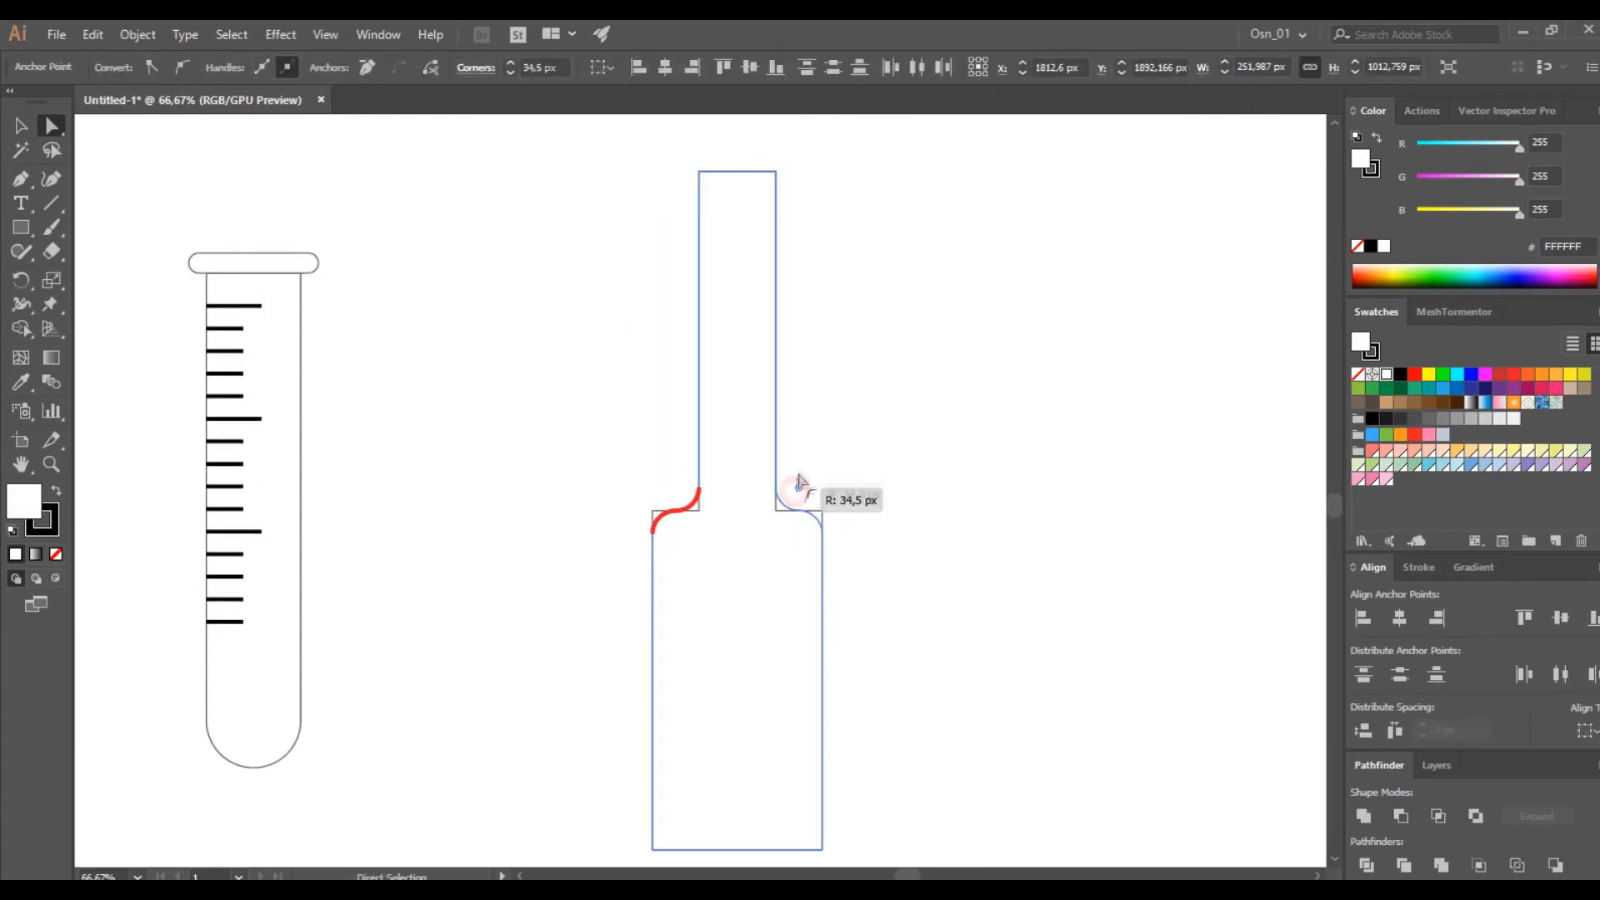
# - Fully round the top corners of the ampoule's neck
pyautogui.click(844, 444)
pyautogui.scroll(1, 846, 519)
pyautogui.click(714, 219)
# - Draw a circle about 213 px in diameter centred on the lower neck and unite it with the ampoule outline
pyautogui.moveTo(21, 227); pyautogui.dragTo(72, 271)
pyautogui.moveTo(734, 459); pyautogui.dragTo(845, 446)
pyautogui.press('v')
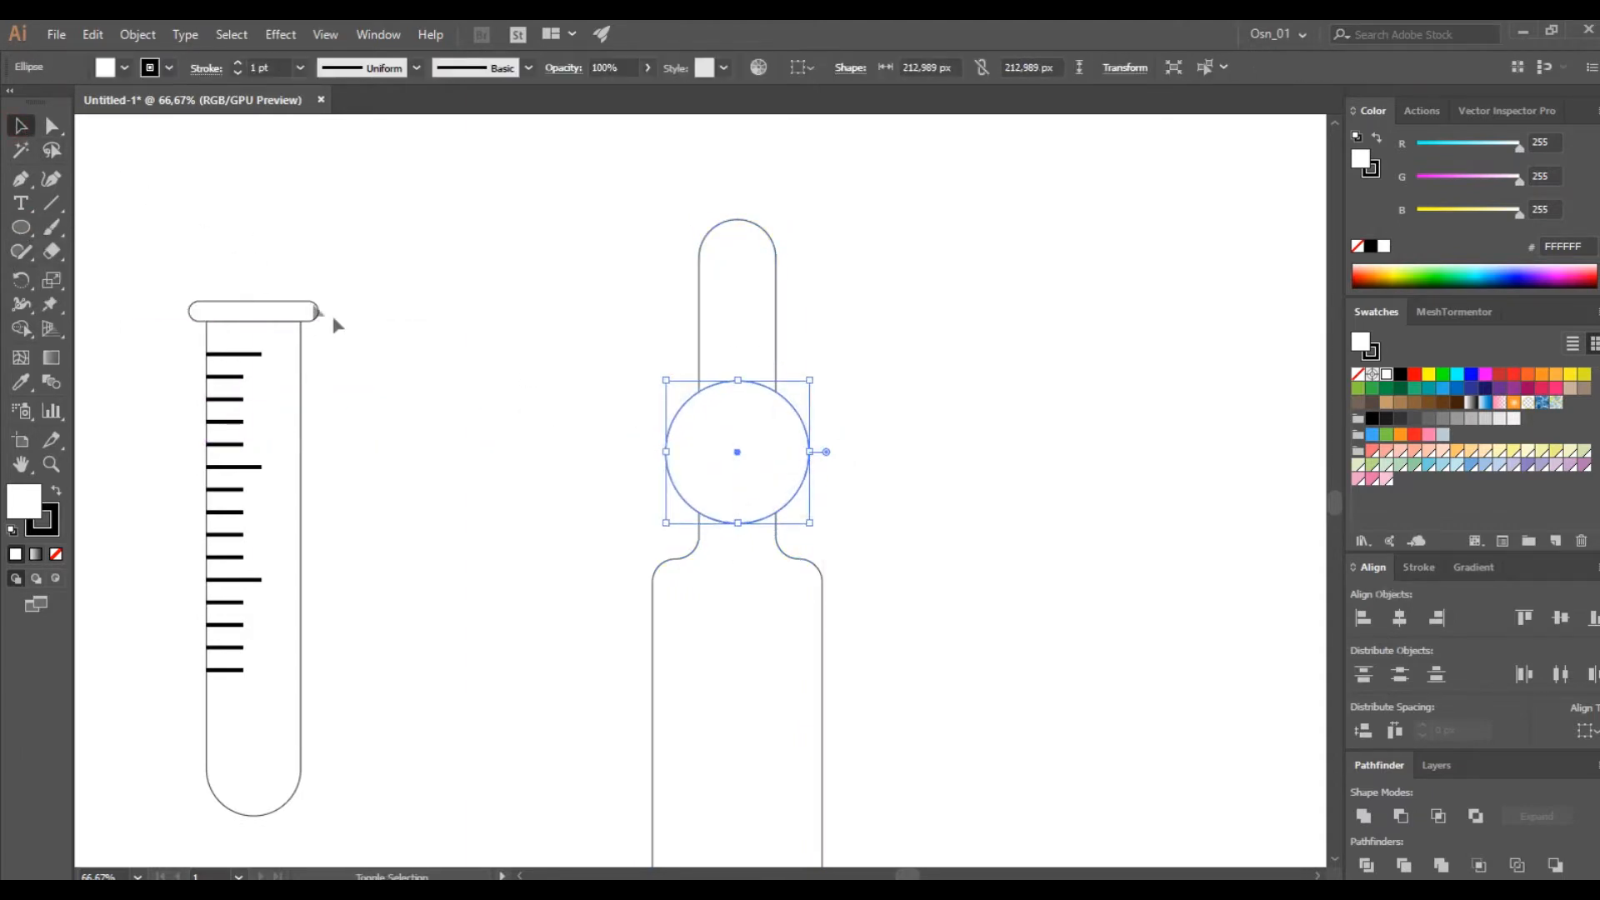
pyautogui.moveTo(703, 473); pyautogui.dragTo(708, 479)
pyautogui.click(1363, 815)
pyautogui.click(932, 414)
# - Smooth the four corners where the circular bulb joins the neck
pyautogui.moveTo(850, 504); pyautogui.dragTo(857, 521)
pyautogui.click(796, 373)
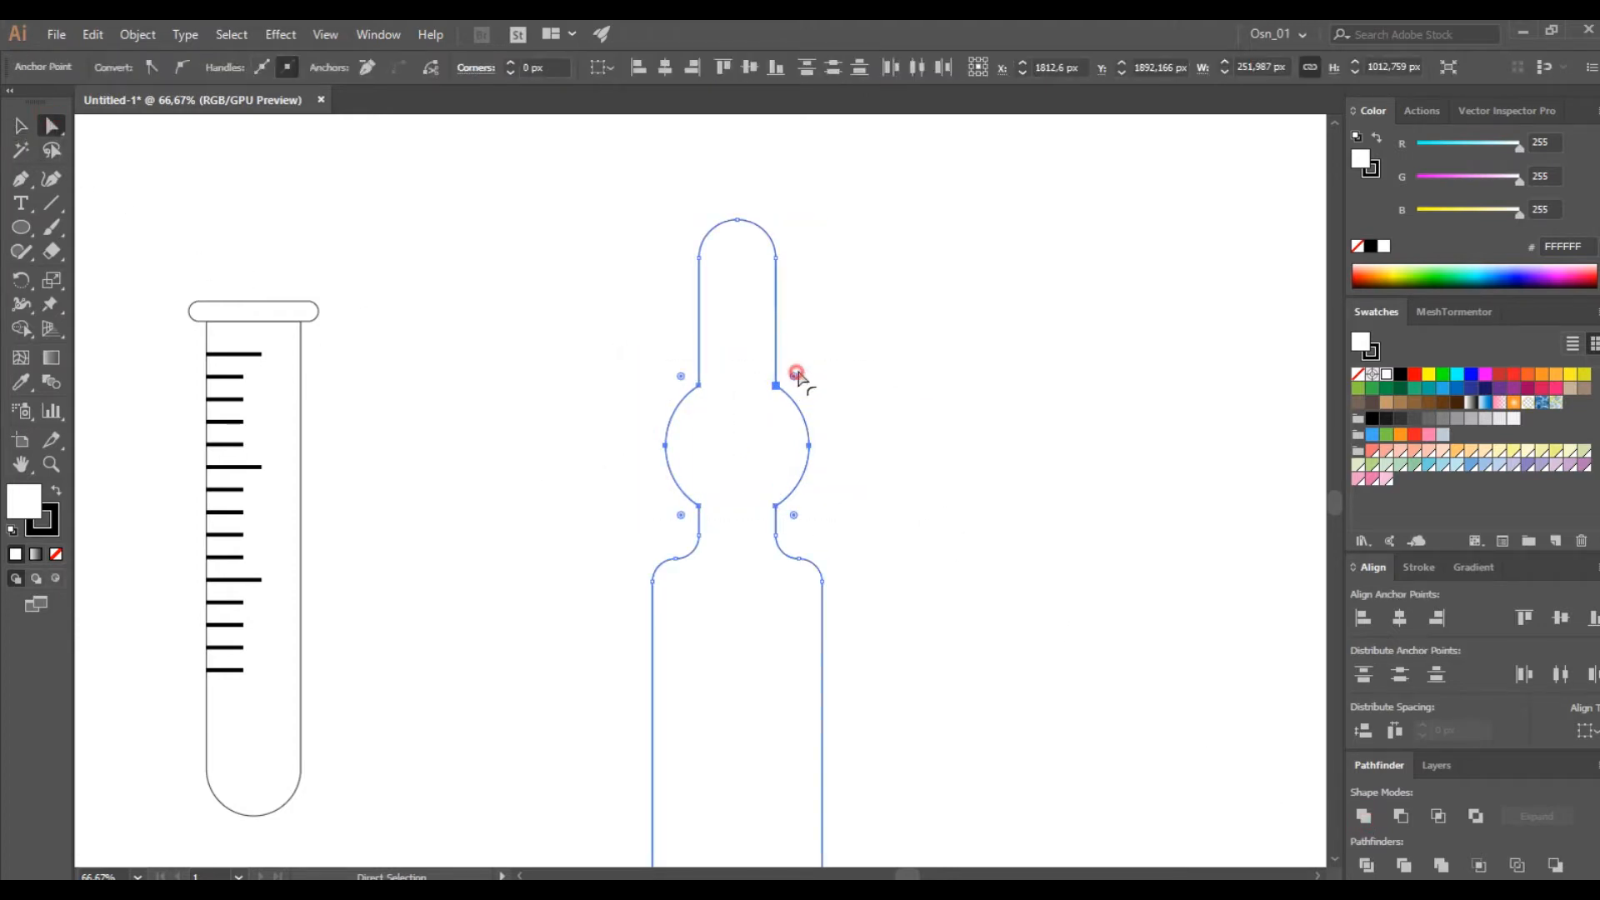
pyautogui.moveTo(875, 305); pyautogui.dragTo(873, 306)
pyautogui.click(847, 508)
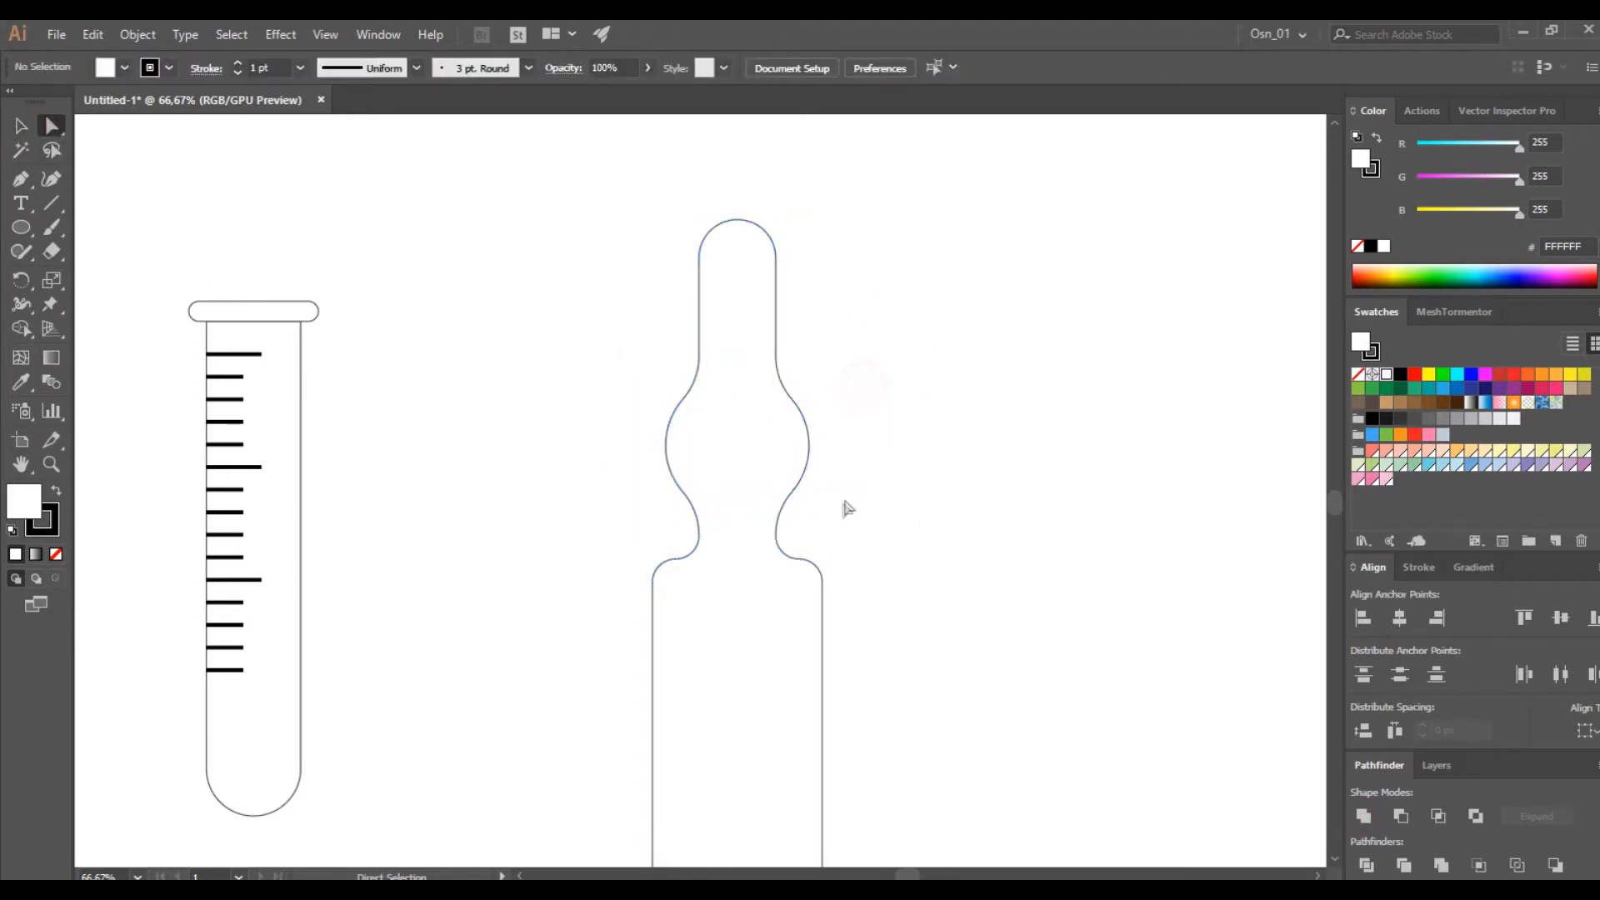
# - Narrow the ampoule symmetrically to about 200 px wide
pyautogui.click(765, 681)
pyautogui.moveTo(825, 560); pyautogui.dragTo(814, 554)
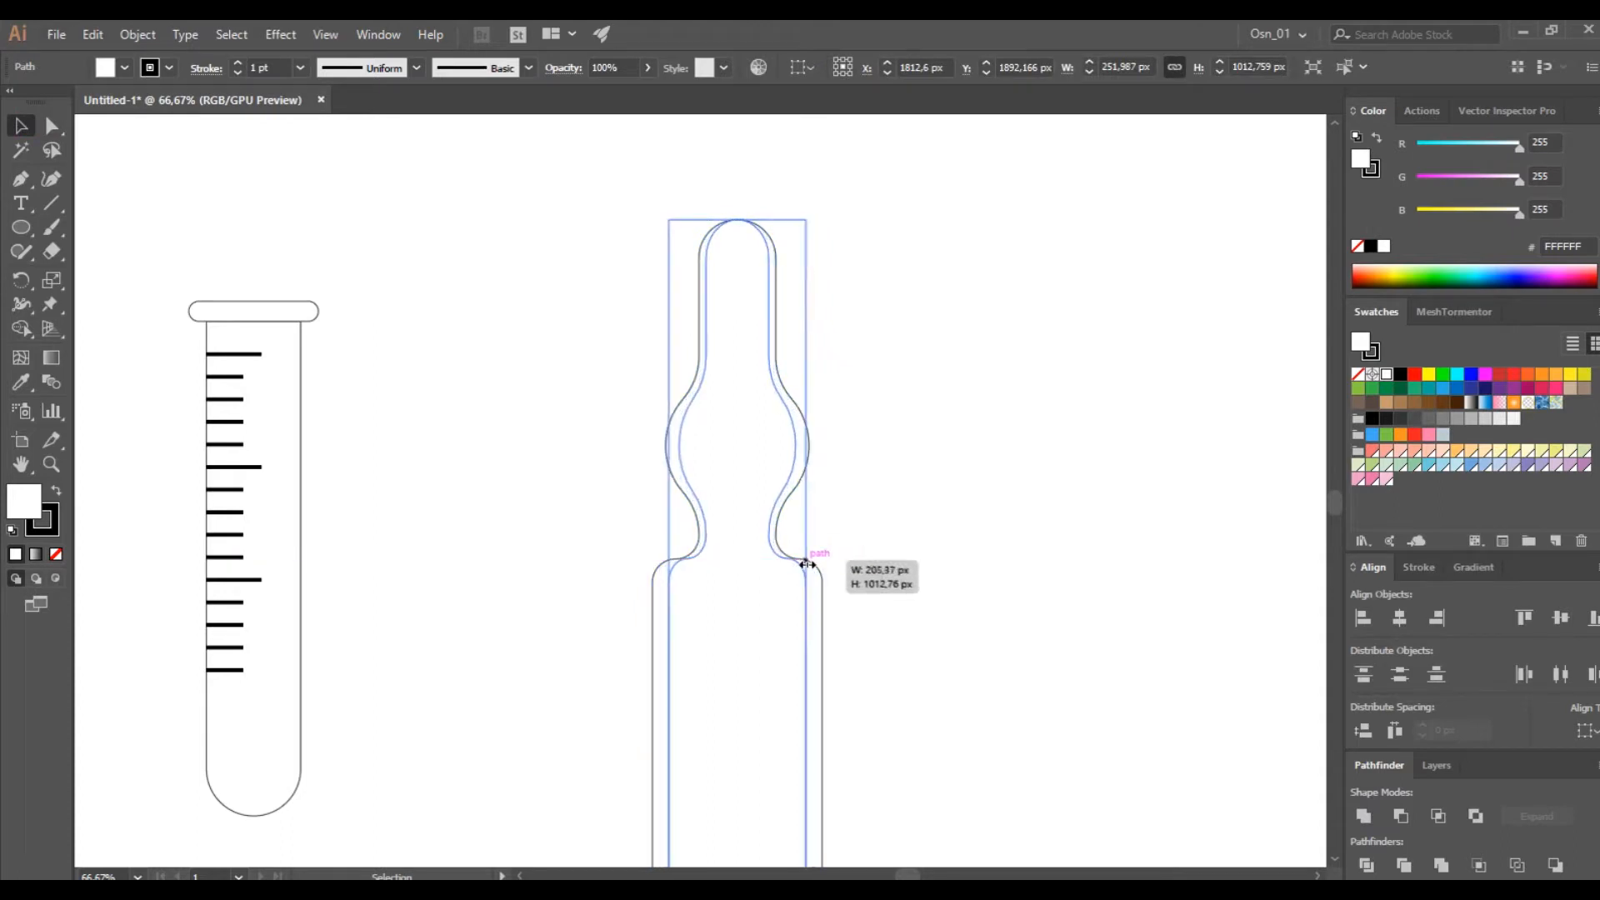
pyautogui.click(850, 560)
pyautogui.hotkey('ctrl', '-')
pyautogui.hotkey('ctrl', '-')
pyautogui.scroll(2, 843, 670)
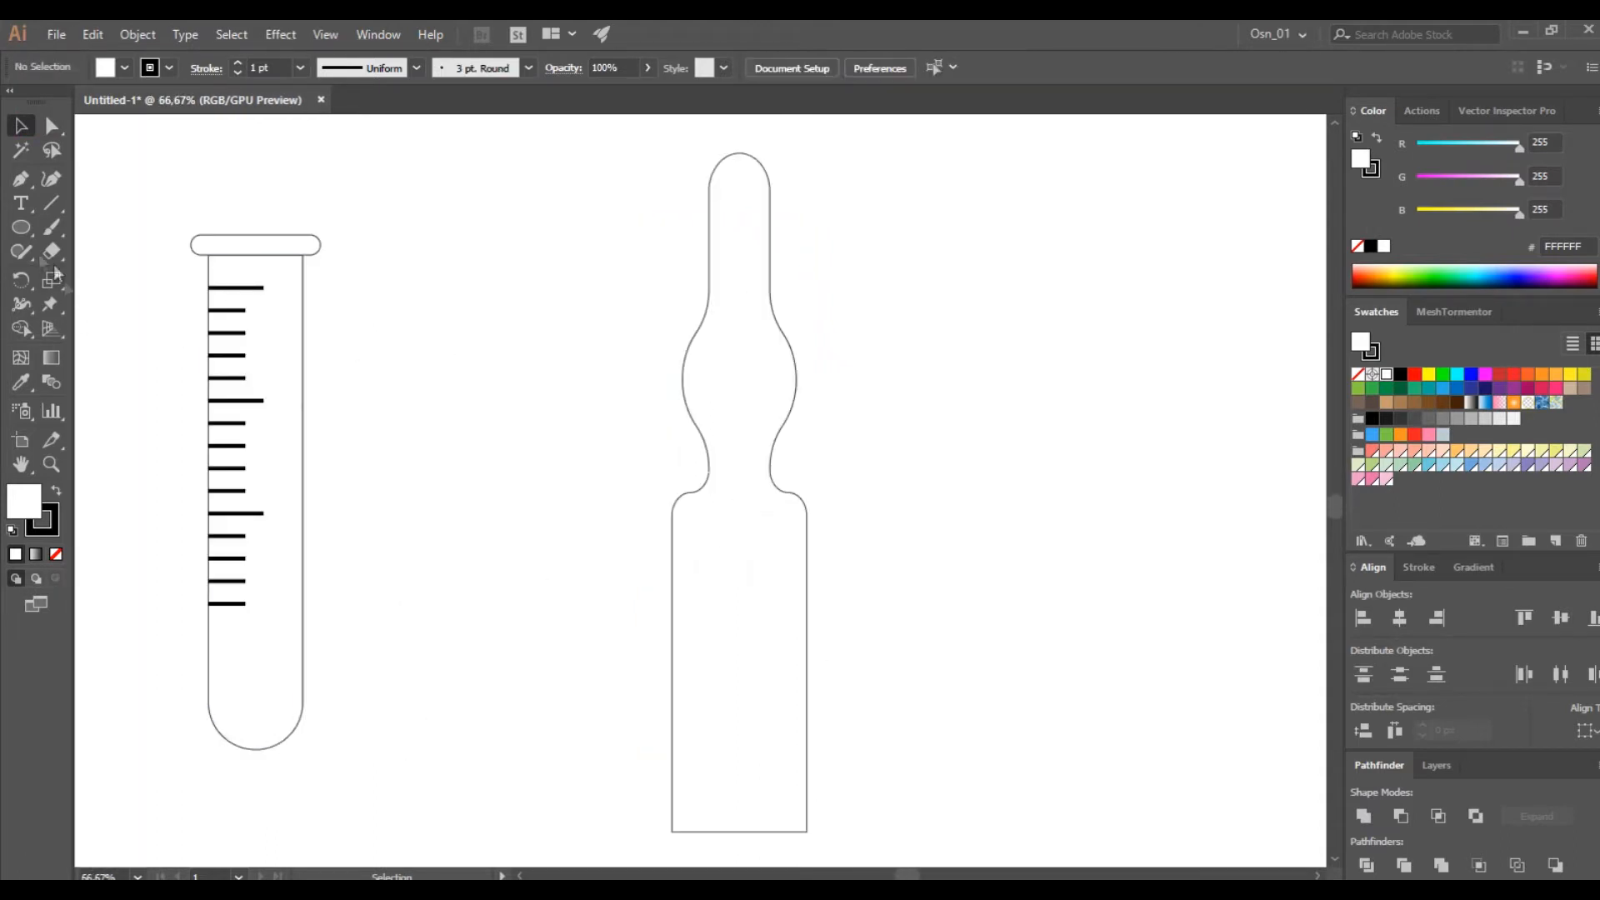
# - Draw a thin, flat ellipse beside the ampoule's body for the liquid surface
pyautogui.scroll(1, 702, 631)
pyautogui.moveTo(566, 613); pyautogui.dragTo(611, 622)
# - Offset the ampoule outline inward by 10 px to form the inner wall
pyautogui.click(21, 126)
pyautogui.click(723, 345)
pyautogui.click(151, 34)
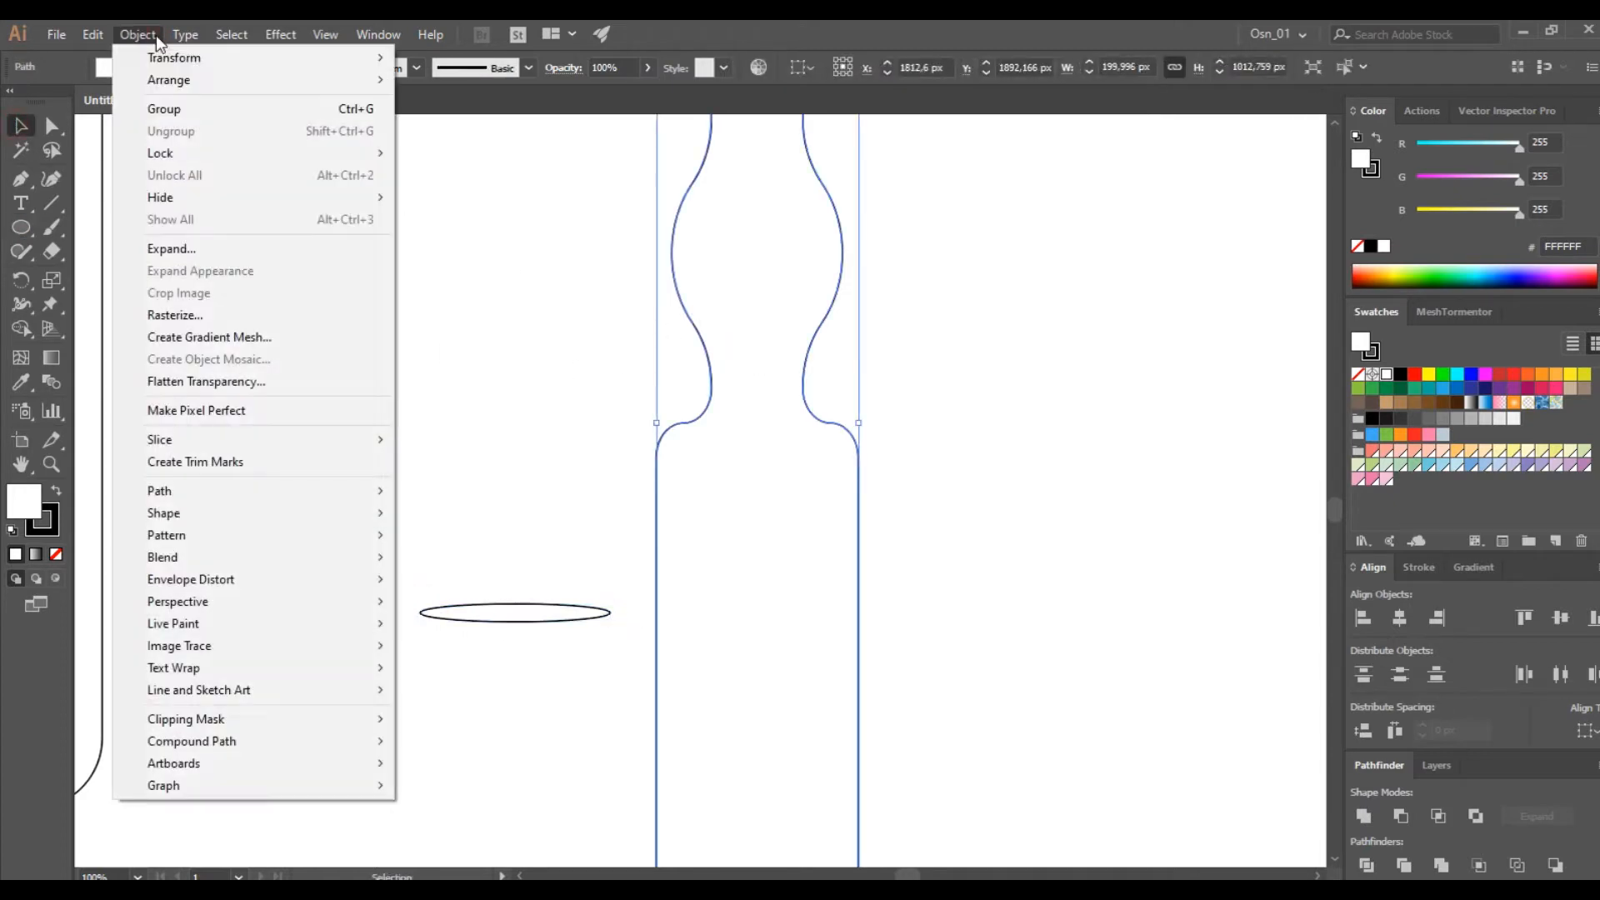
pyautogui.moveTo(300, 491)
pyautogui.click(508, 564)
pyautogui.click(1131, 305)
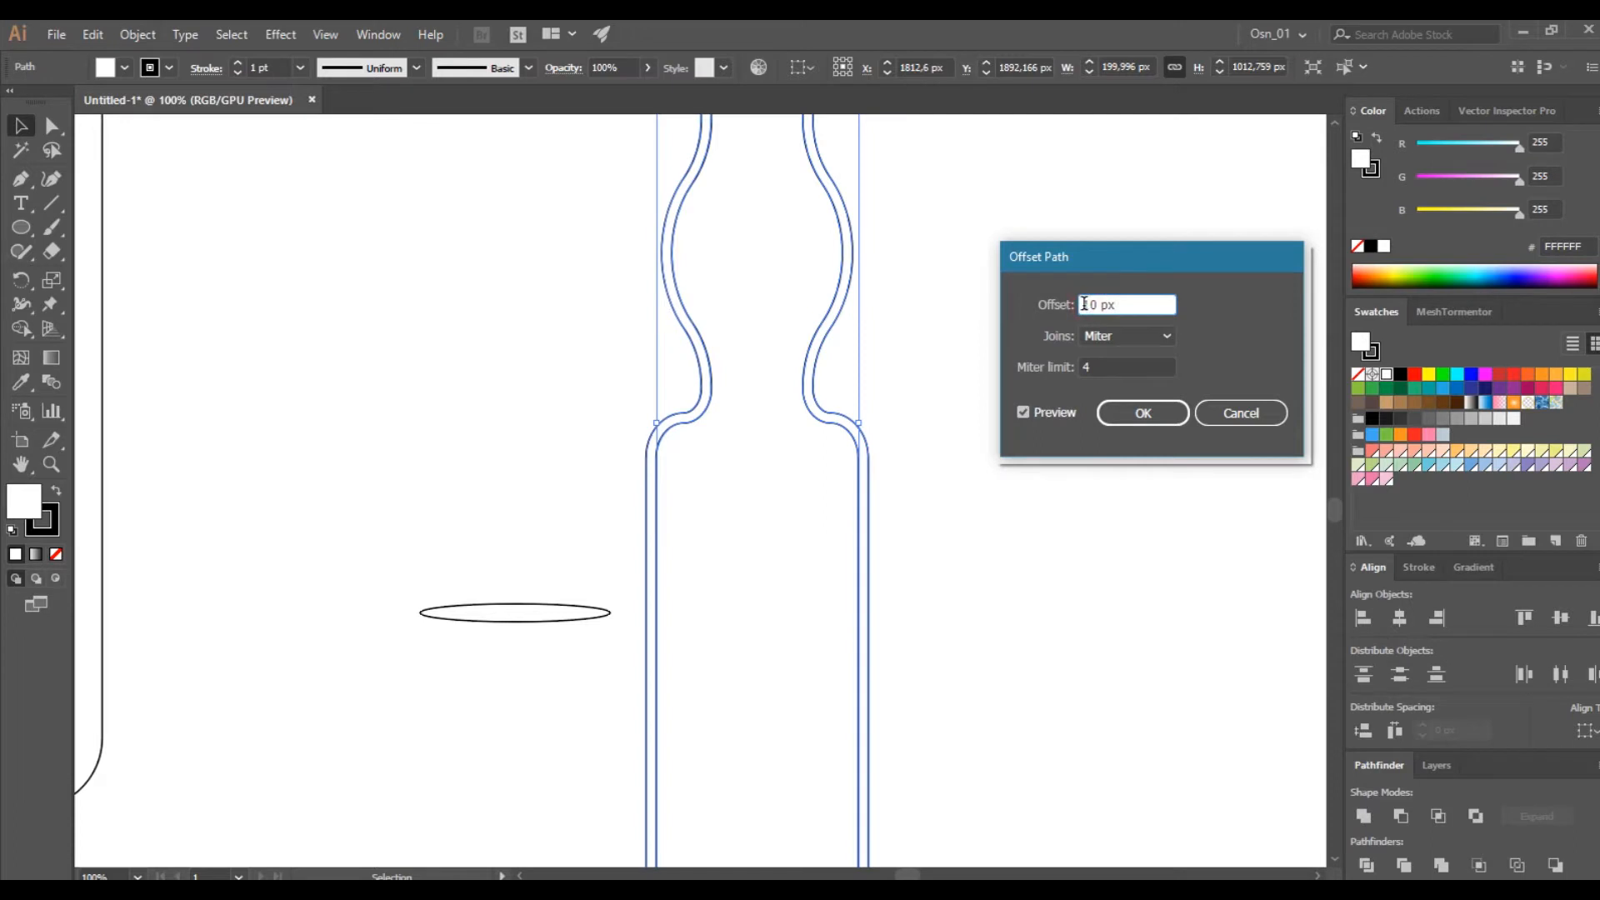
pyautogui.click(1141, 414)
# - Move the flat ellipse into the ampoule's body and fit its width to the inner wall
pyautogui.moveTo(494, 623); pyautogui.dragTo(735, 598)
pyautogui.scroll(3, 840, 608)
pyautogui.moveTo(876, 565); pyautogui.dragTo(859, 565)
pyautogui.scroll(-2, 951, 577)
# - Use the Shape Builder on the inner outline and ellipse to separate the liquid area below the ellipse
pyautogui.click(893, 621)
pyautogui.keyDown('shift'); pyautogui.click(850, 579); pyautogui.keyUp('shift')
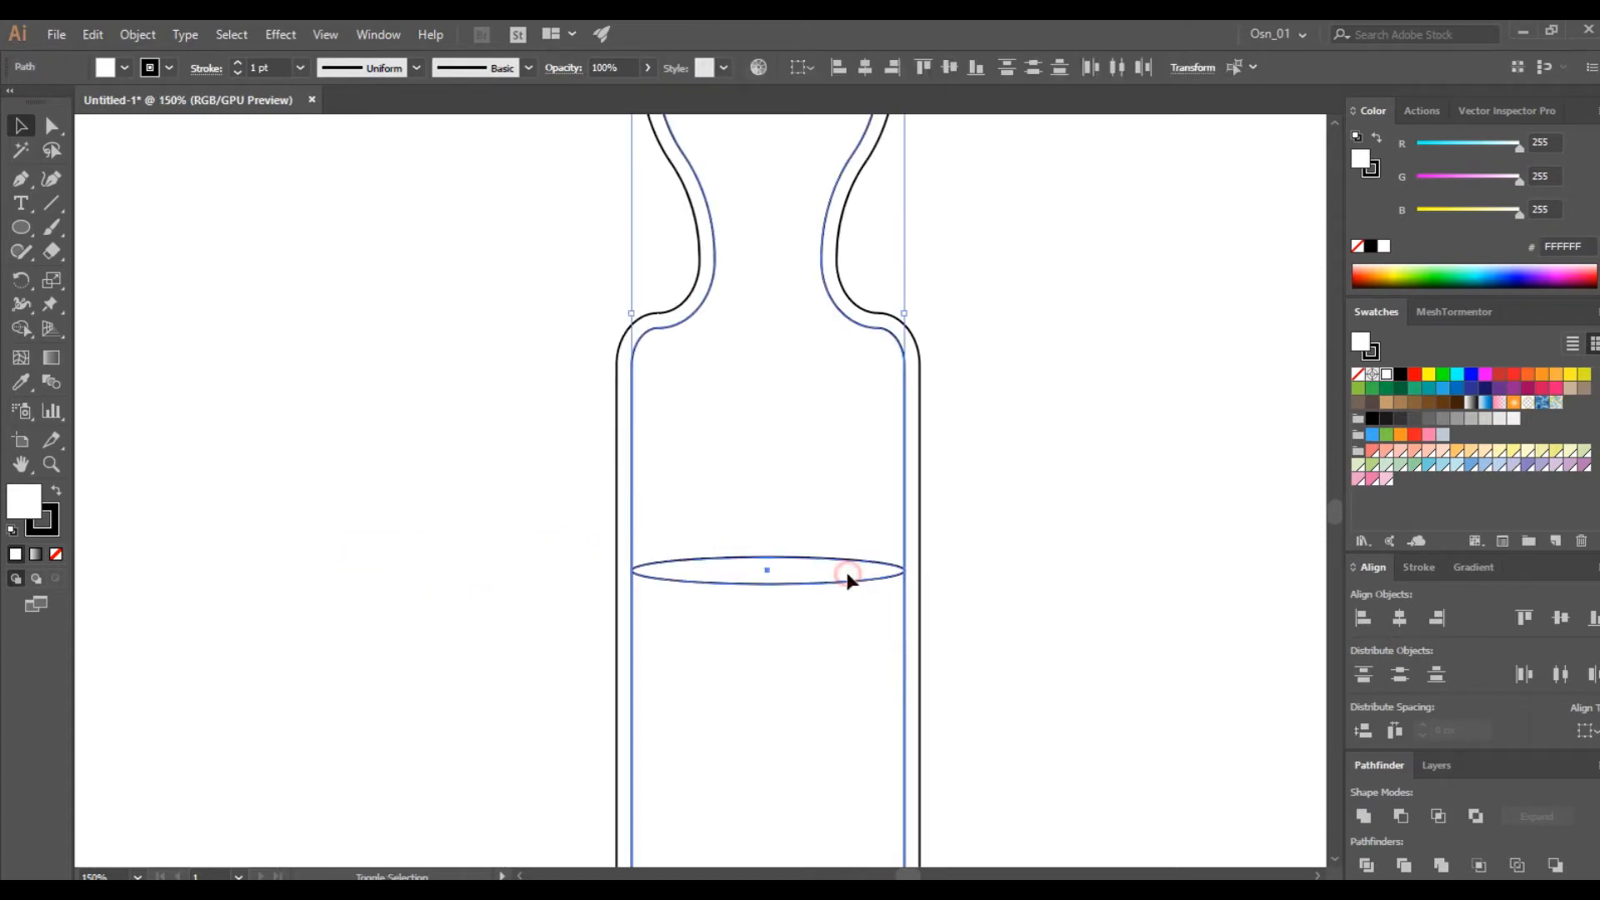
pyautogui.click(22, 330)
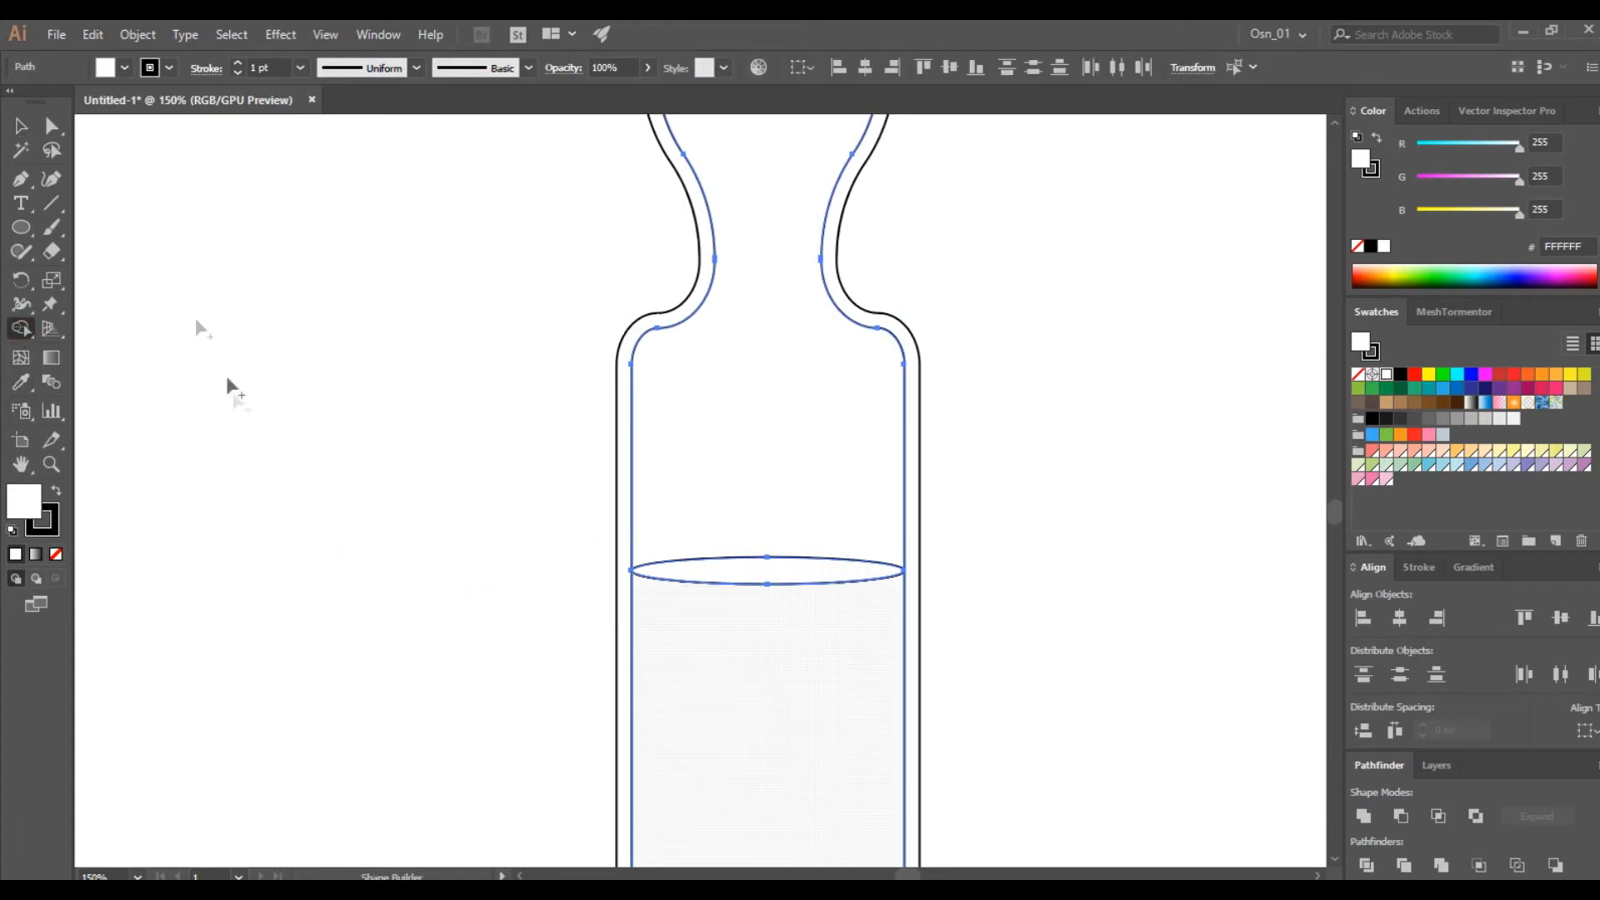
pyautogui.click(22, 126)
pyautogui.click(214, 361)
pyautogui.scroll(-3, 416, 494)
# - Shrink the whole ampoule and place it beside the test tube as one group
pyautogui.moveTo(597, 528); pyautogui.dragTo(454, 350)
pyautogui.moveTo(534, 178); pyautogui.dragTo(534, 388)
pyautogui.moveTo(506, 635); pyautogui.dragTo(308, 557)
pyautogui.hotkey('ctrl', 'g')
pyautogui.click(428, 589)
# - Draw a large bottle-body rectangle and a narrower neck rectangle about 300 × 203 px standing on its top edge
pyautogui.click(18, 229)
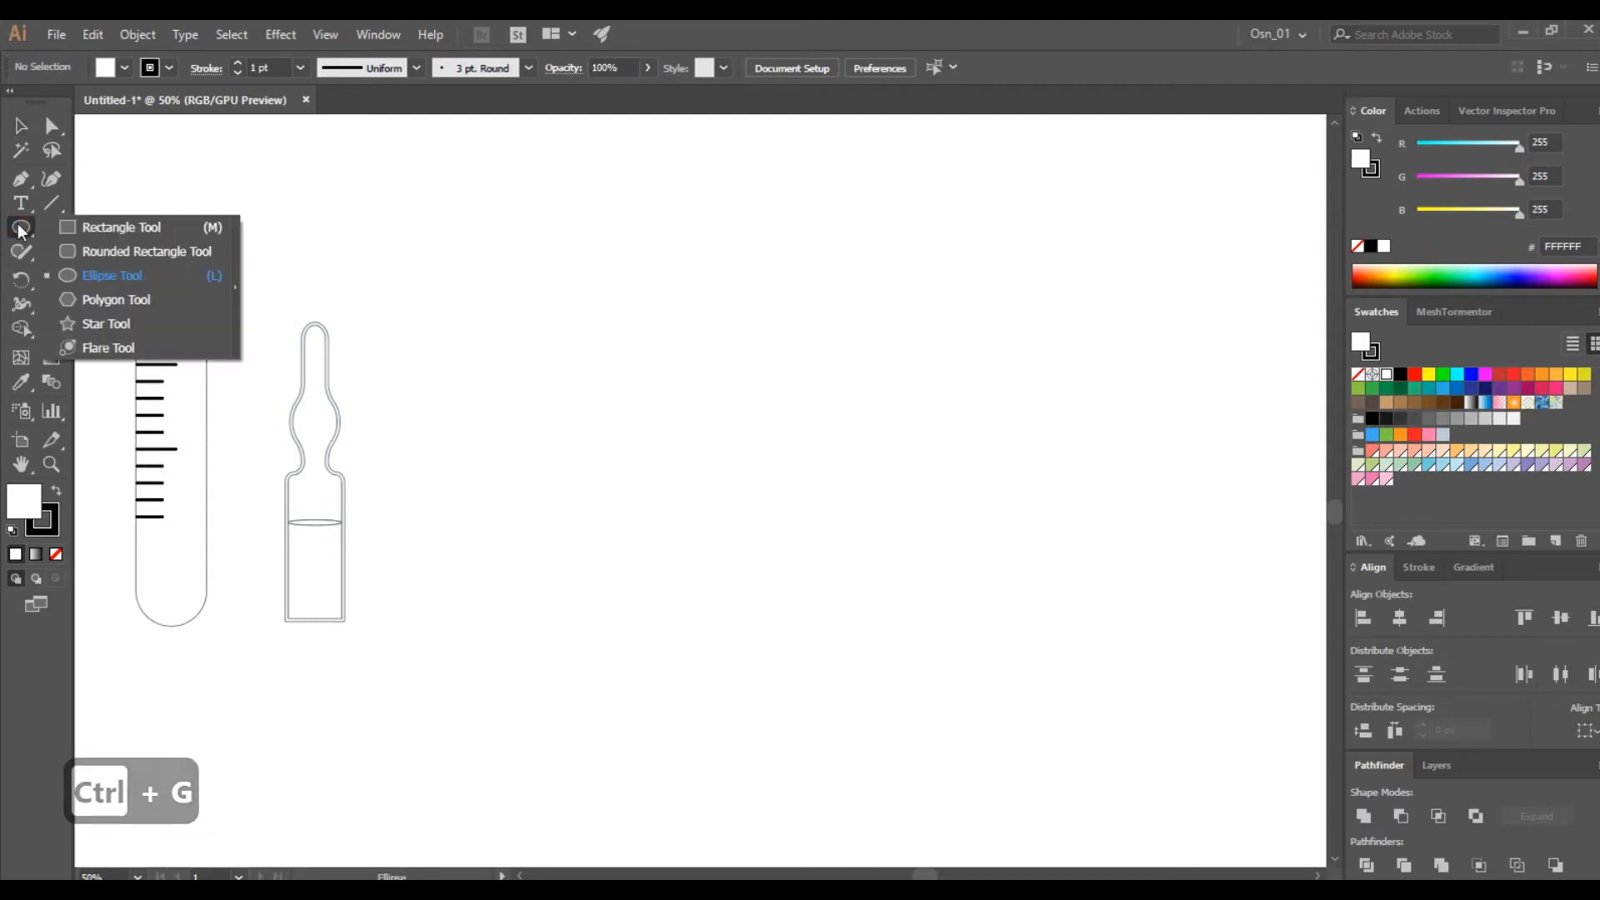
pyautogui.click(120, 227)
pyautogui.moveTo(576, 625)
pyautogui.mouseDown()
pyautogui.moveTo(767, 464)
pyautogui.moveTo(767, 347)
pyautogui.mouseUp()
pyautogui.hotkey('ctrl', '+')
pyautogui.moveTo(571, 423); pyautogui.dragTo(774, 288)
# - Draw a thin strip about 300 × 18.7 px just above the neck and a wider cap rectangle over it
pyautogui.hotkey('ctrl', '+')
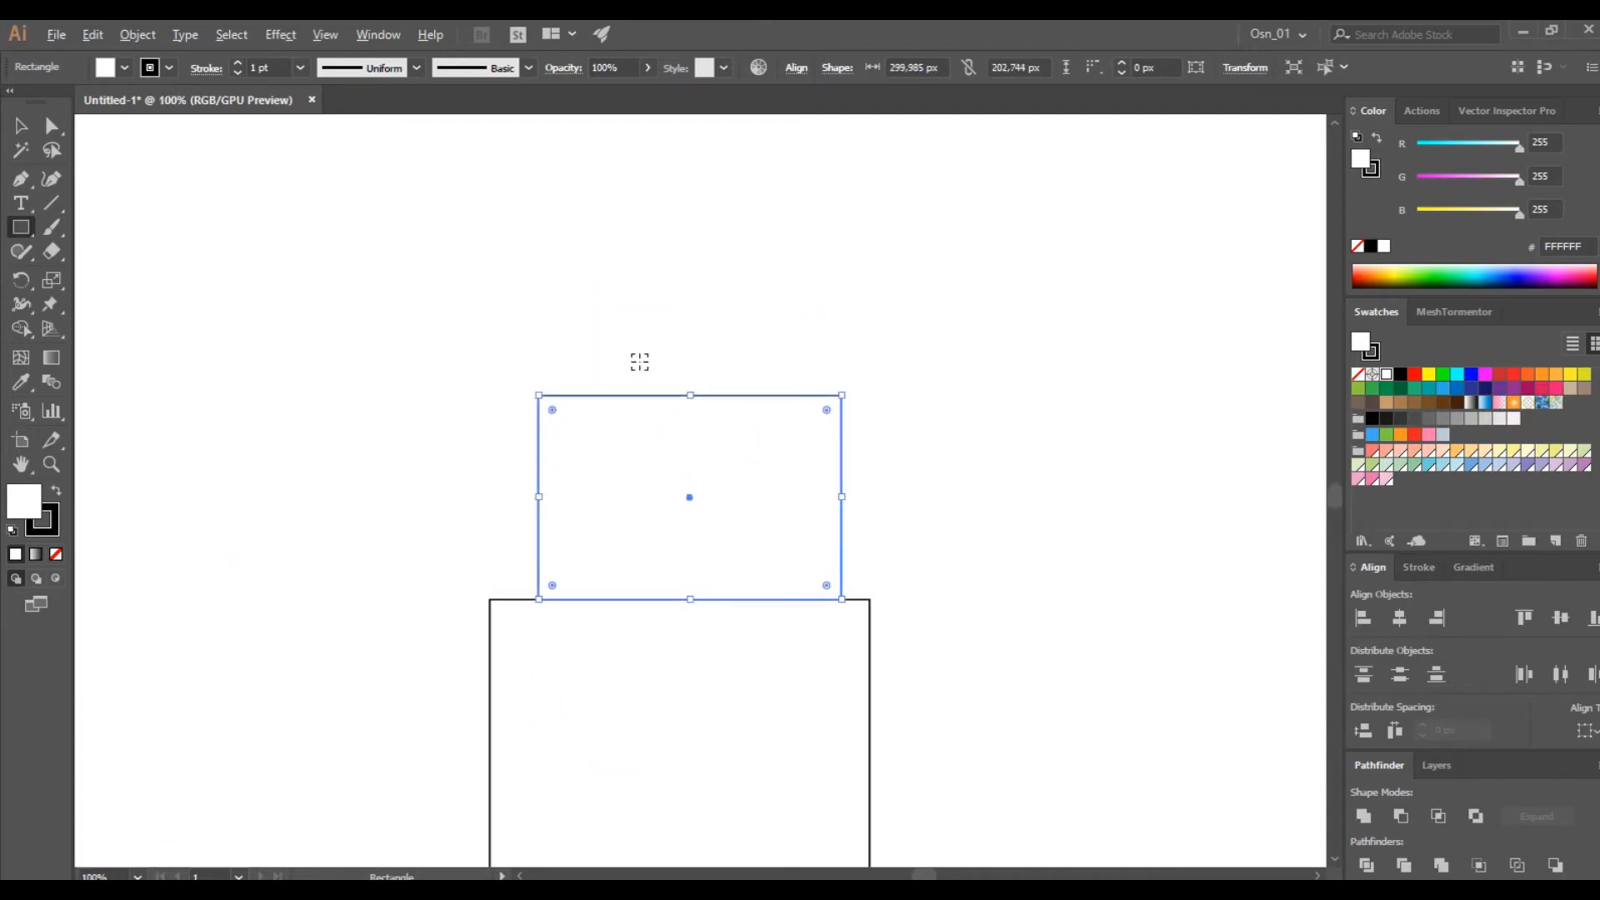
pyautogui.hotkey('ctrl', '+')
pyautogui.moveTo(488, 370); pyautogui.dragTo(942, 398)
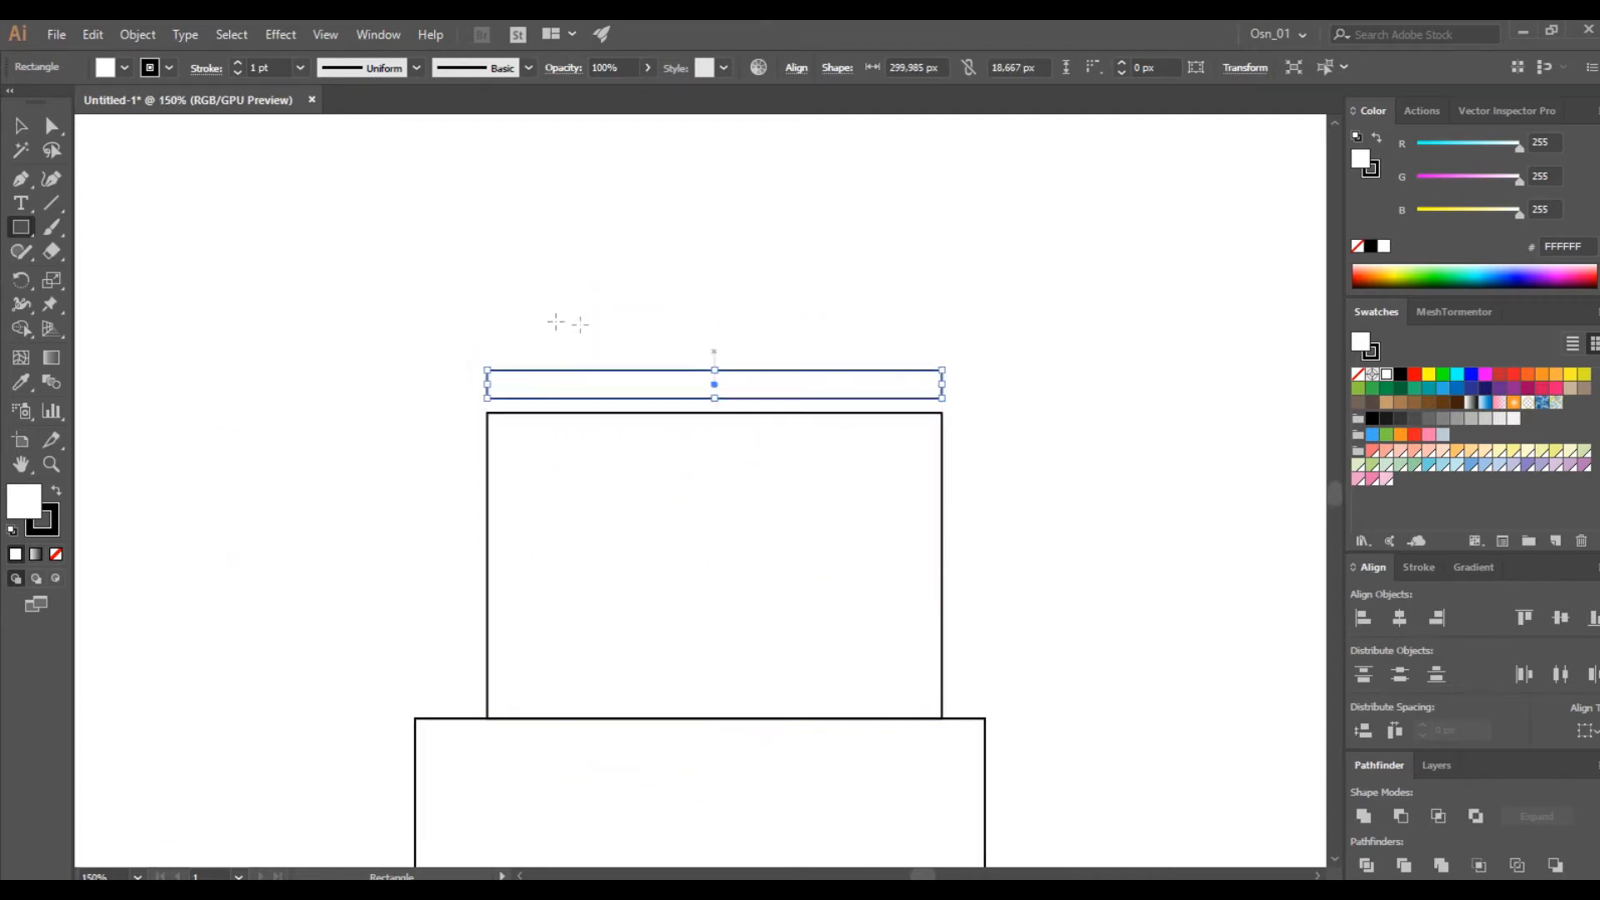
pyautogui.moveTo(460, 345); pyautogui.dragTo(966, 216)
# - Stack a copy of the thin strip with the original under the cap and widen the upper strip symmetrically to about 316 px
pyautogui.moveTo(597, 386)
pyautogui.mouseDown()
pyautogui.moveTo(597, 361)
pyautogui.moveTo(613, 404)
pyautogui.mouseUp()
pyautogui.scroll(2, 610, 388)
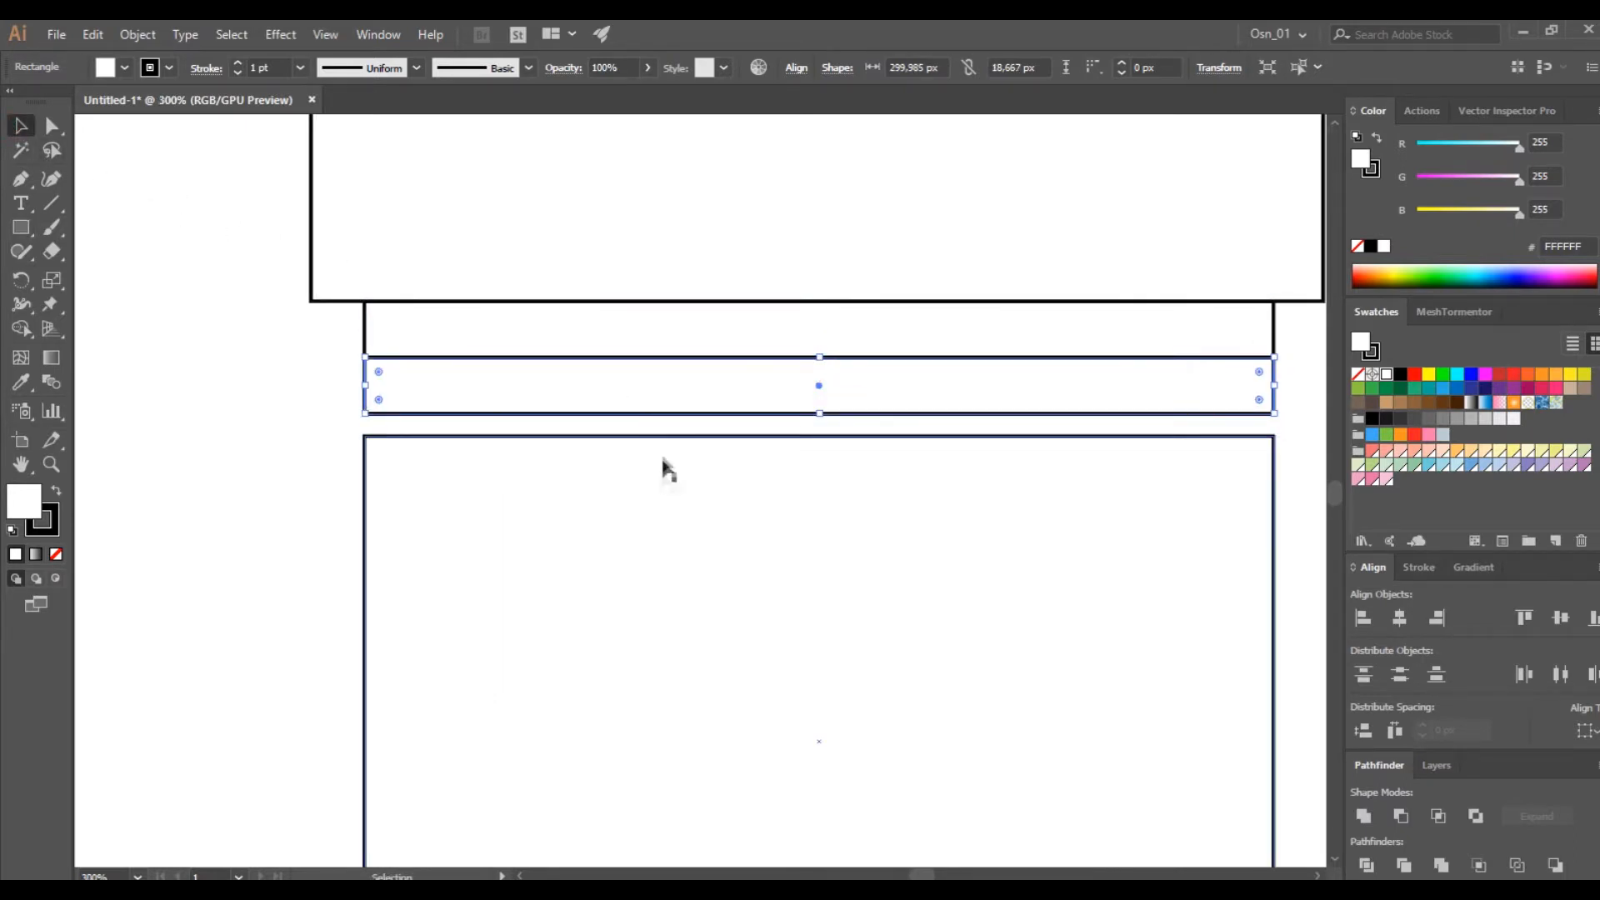
pyautogui.keyDown('shift'); pyautogui.click(434, 335); pyautogui.keyUp('shift')
pyautogui.moveTo(1274, 330); pyautogui.dragTo(1296, 327)
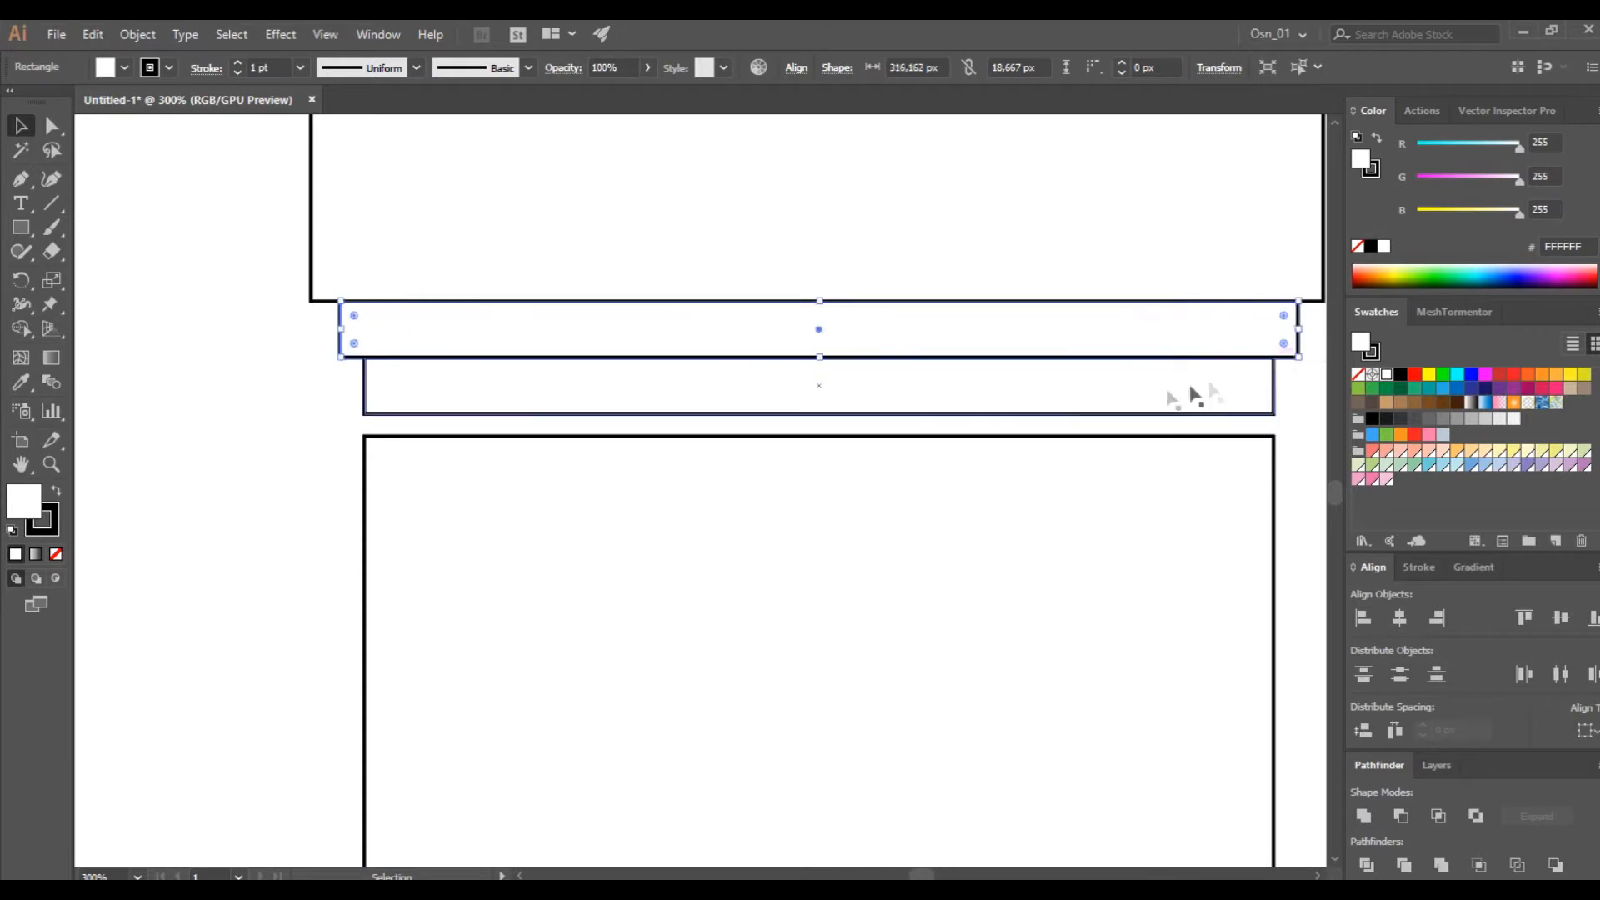
pyautogui.hscroll(2, 1214, 391)
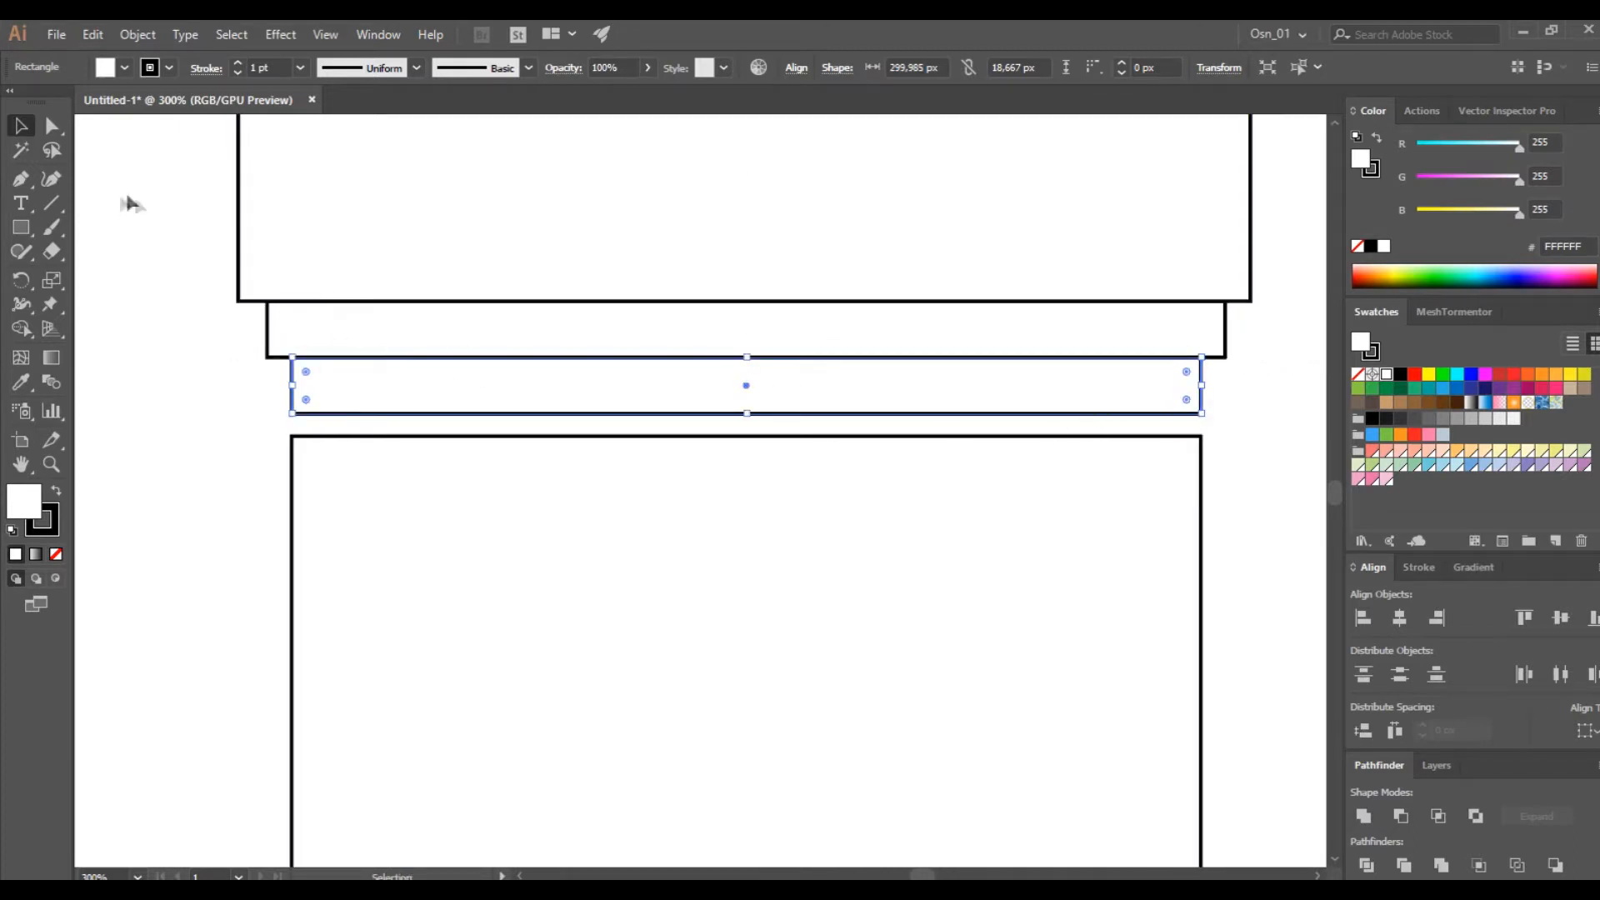
# - Round the lower corners of both thin strips under the cap to about 12 px
pyautogui.click(52, 127)
pyautogui.moveTo(1123, 408); pyautogui.dragTo(304, 325)
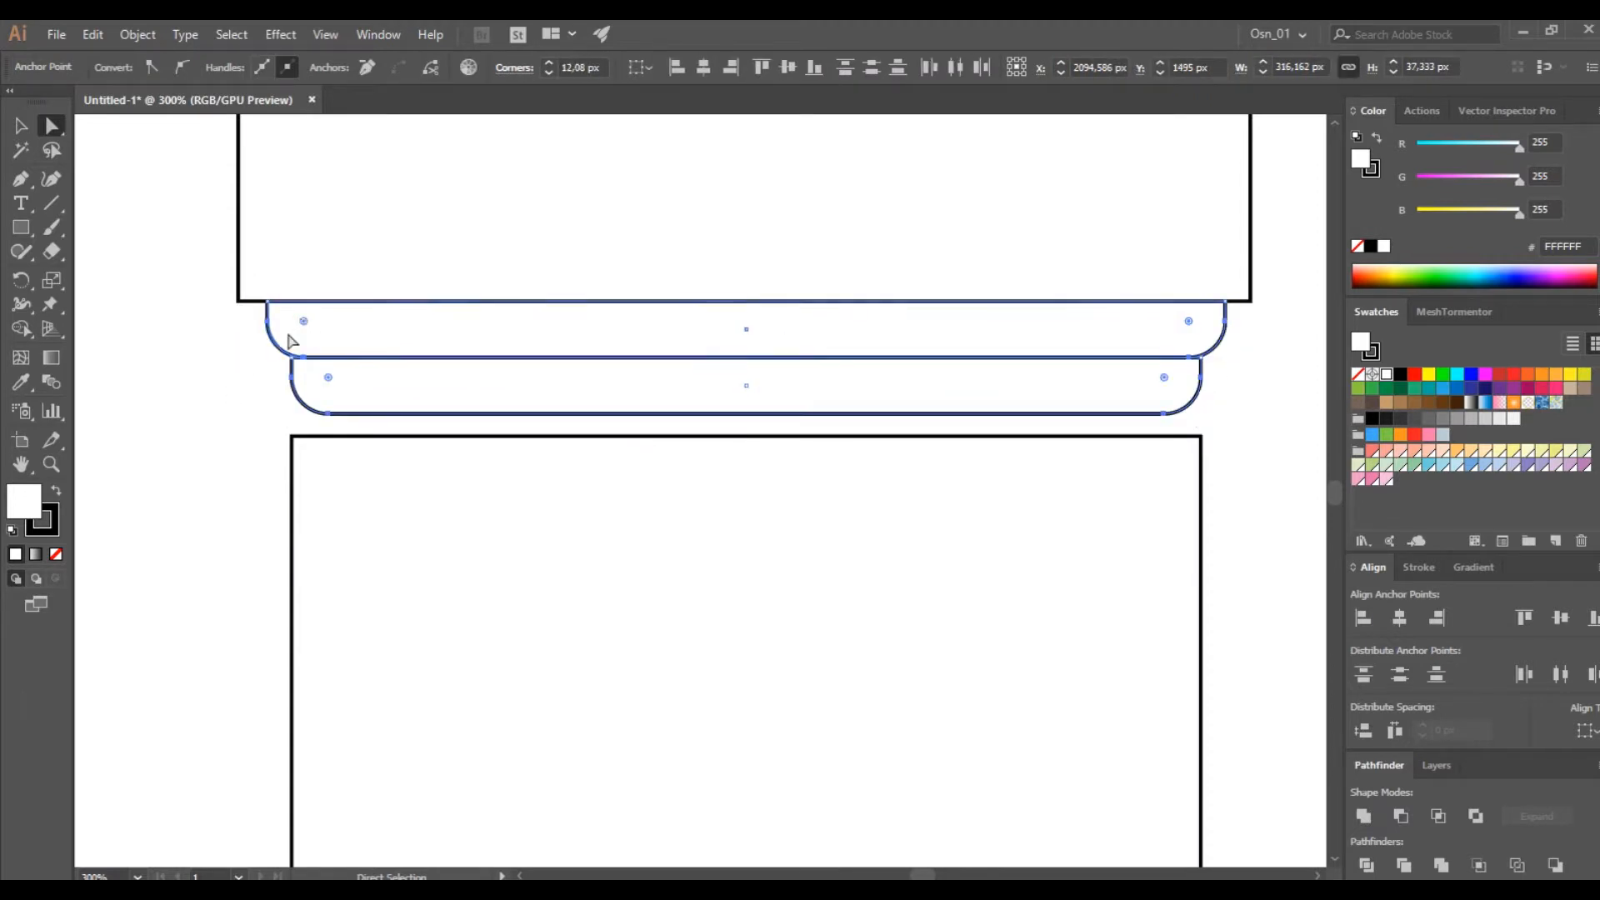
# - Round all corners of the cap rectangle and widen it symmetrically to 354 px
pyautogui.scroll(2, 291, 340)
pyautogui.click(258, 236)
pyautogui.moveTo(258, 236); pyautogui.dragTo(288, 263)
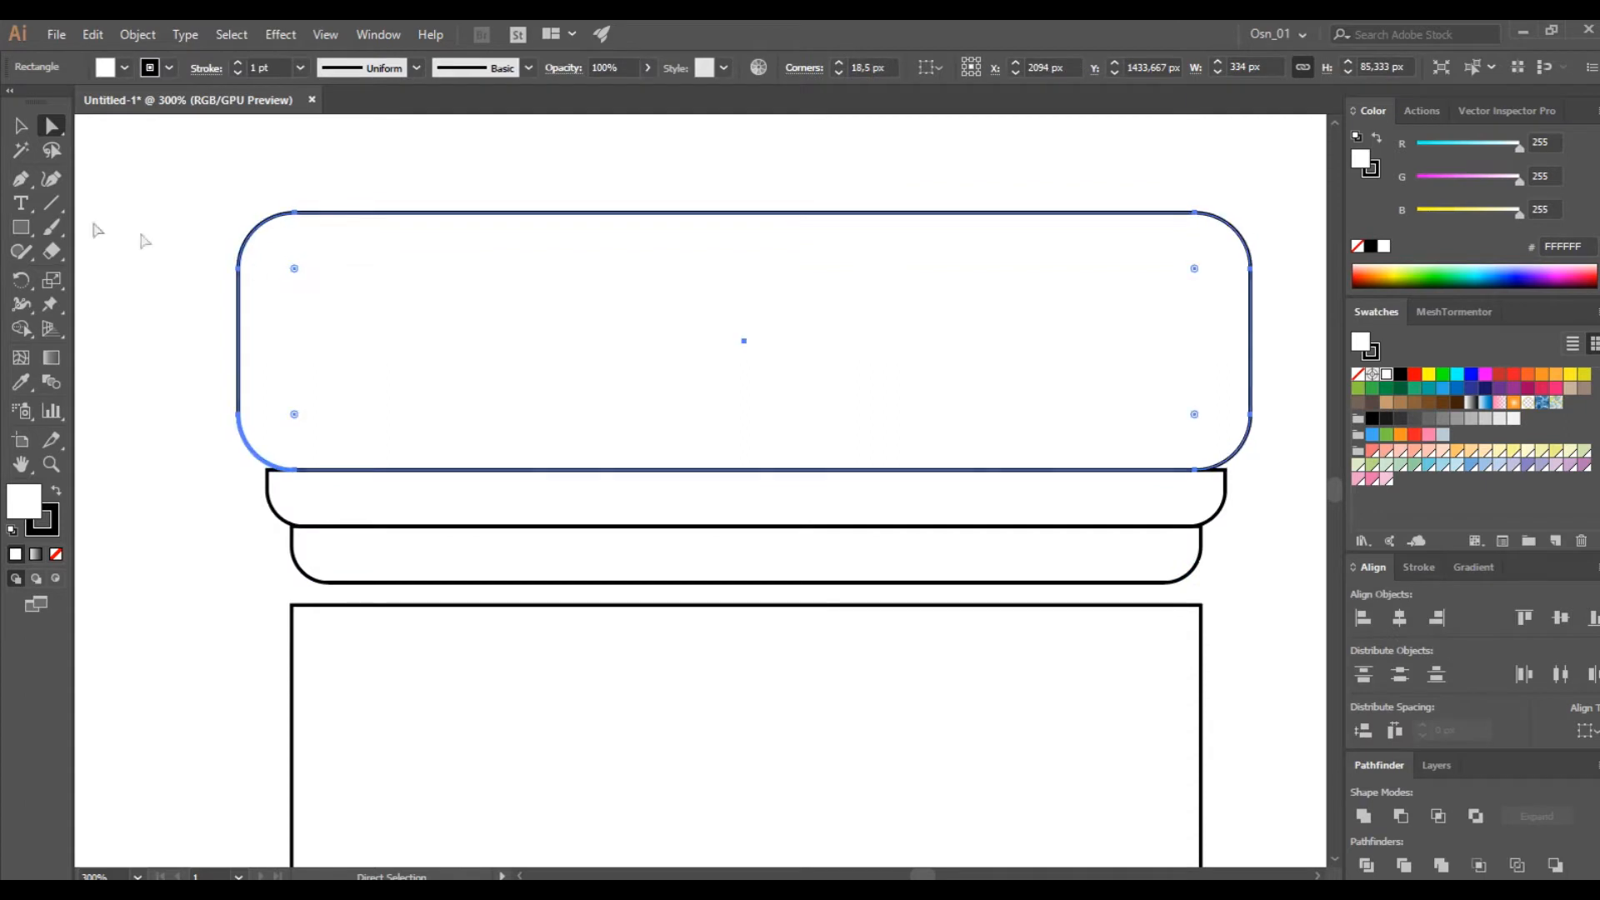
pyautogui.press('v')
pyautogui.moveTo(1254, 344); pyautogui.dragTo(1285, 340)
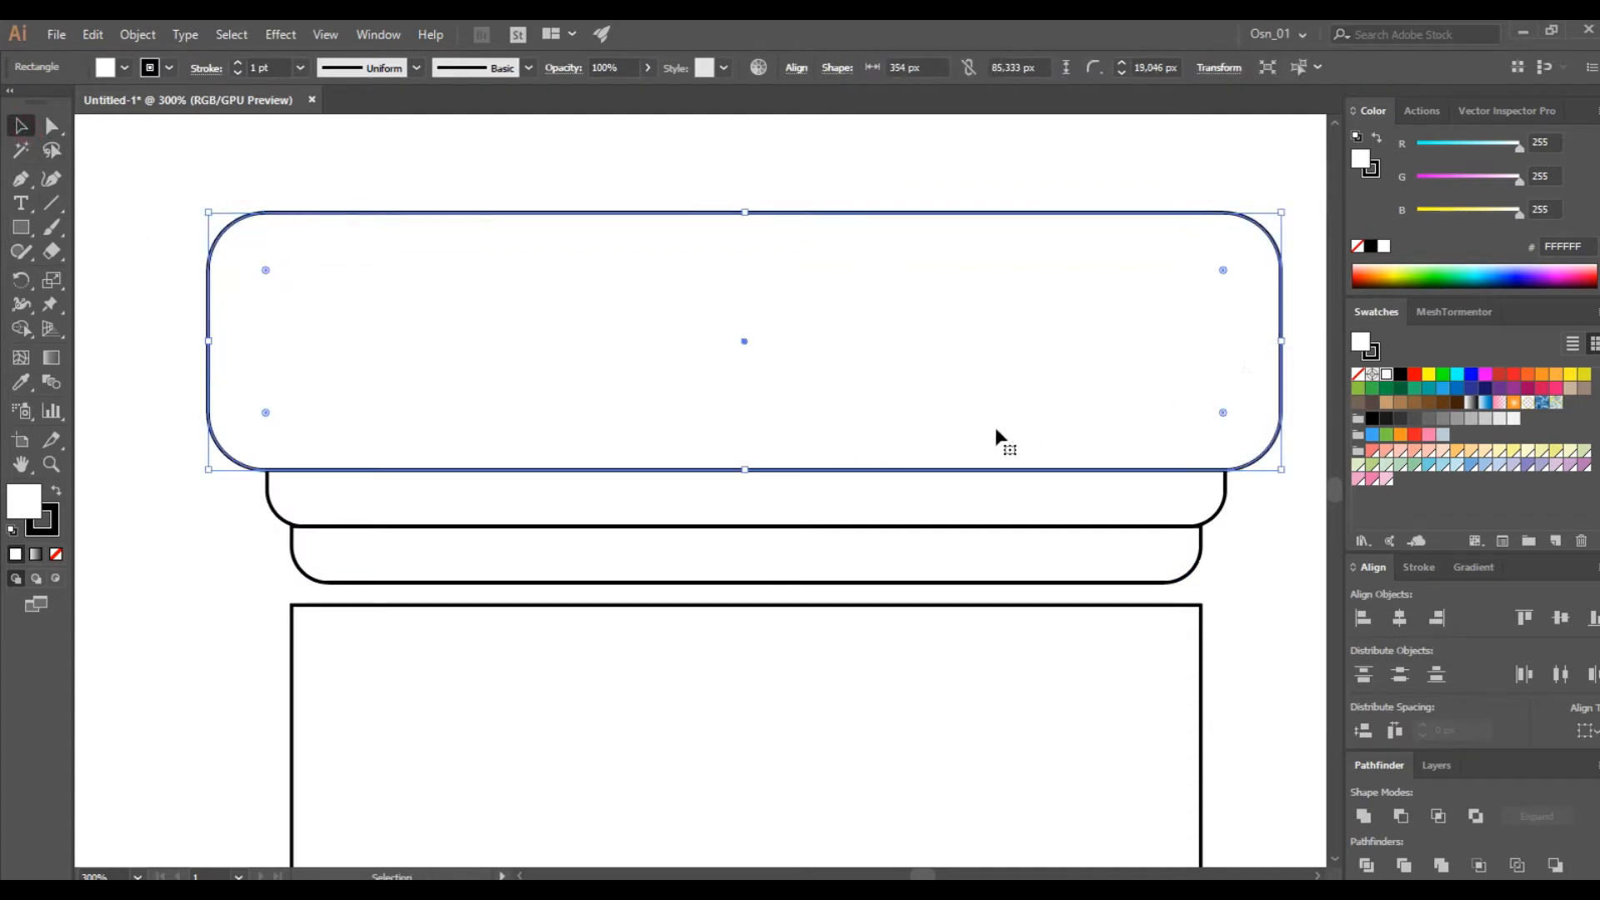
# - Move the bottle neck up against the lower strip and narrow it symmetrically
pyautogui.scroll(-2, 1003, 435)
pyautogui.click(698, 615)
pyautogui.scroll(-1, 698, 615)
pyautogui.scroll(-1, 698, 616)
pyautogui.moveTo(948, 698); pyautogui.dragTo(929, 699)
pyautogui.scroll(-3, 760, 693)
# - Align the cap, strips, neck and body on a common vertical centre line
pyautogui.click(737, 698)
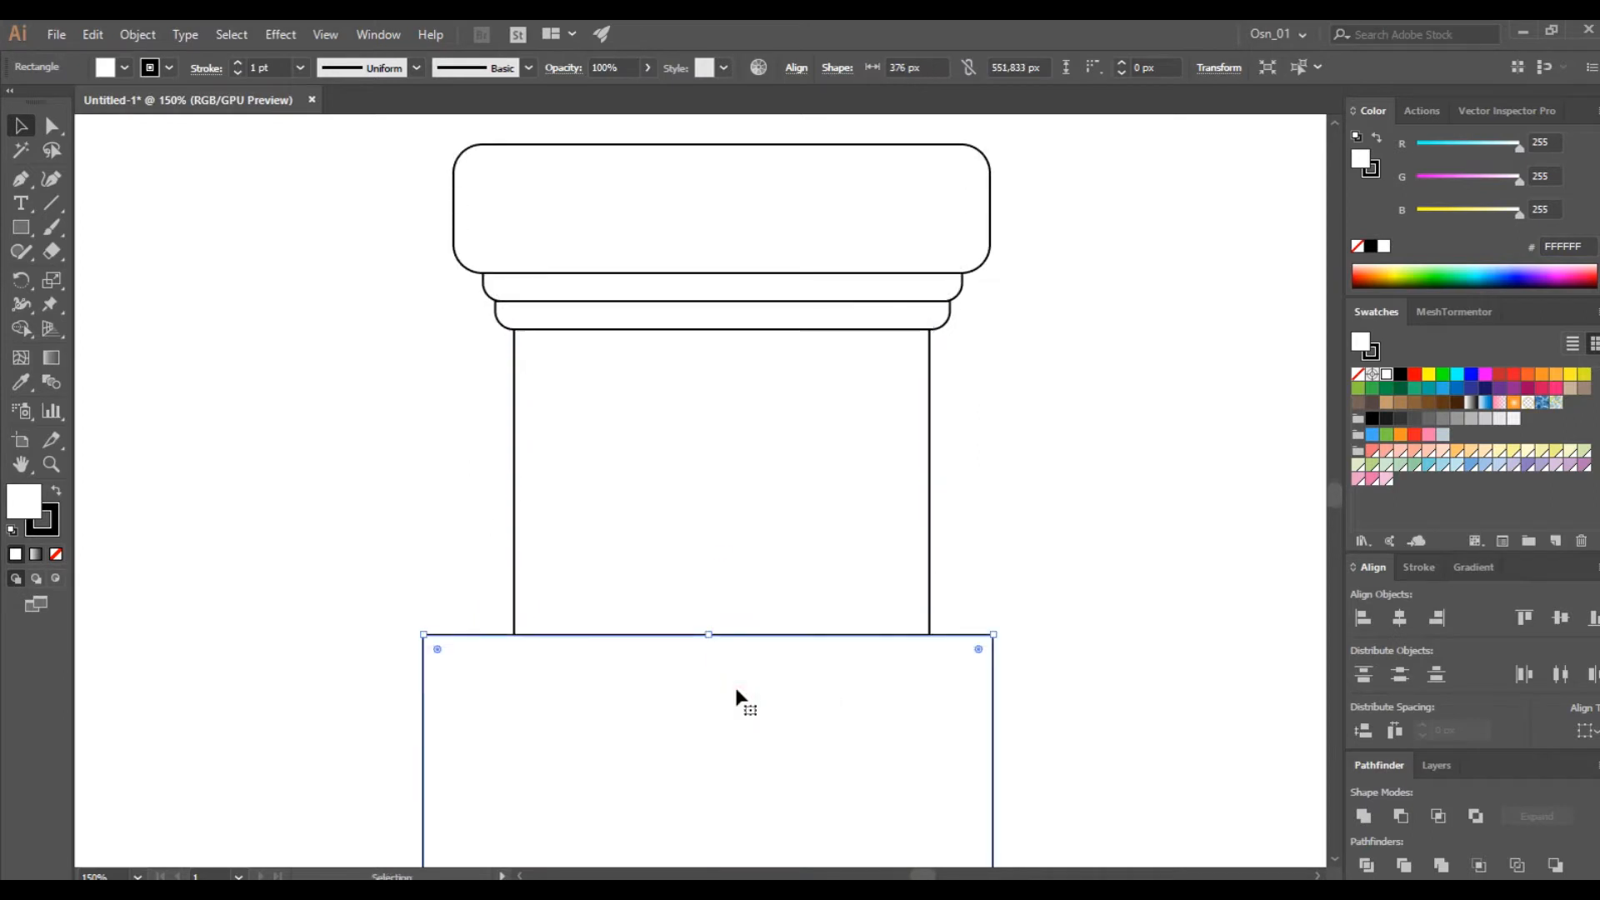
pyautogui.click(1051, 322)
pyautogui.moveTo(1053, 221); pyautogui.dragTo(883, 700)
pyautogui.scroll(-1, 1078, 639)
pyautogui.click(1399, 617)
pyautogui.click(1096, 497)
# - Shorten the exposed neck between the strips and the body, and unite neck and body into one shape
pyautogui.scroll(-2, 691, 561)
pyautogui.scroll(-1, 692, 568)
pyautogui.scroll(1, 692, 564)
pyautogui.click(710, 528)
pyautogui.moveTo(711, 529); pyautogui.dragTo(704, 451)
pyautogui.moveTo(708, 601); pyautogui.dragTo(762, 538)
pyautogui.click(944, 516)
pyautogui.click(1364, 817)
# - Round the bottle's shoulder corners to about 25 px and round its two bottom corners
pyautogui.scroll(3, 637, 451)
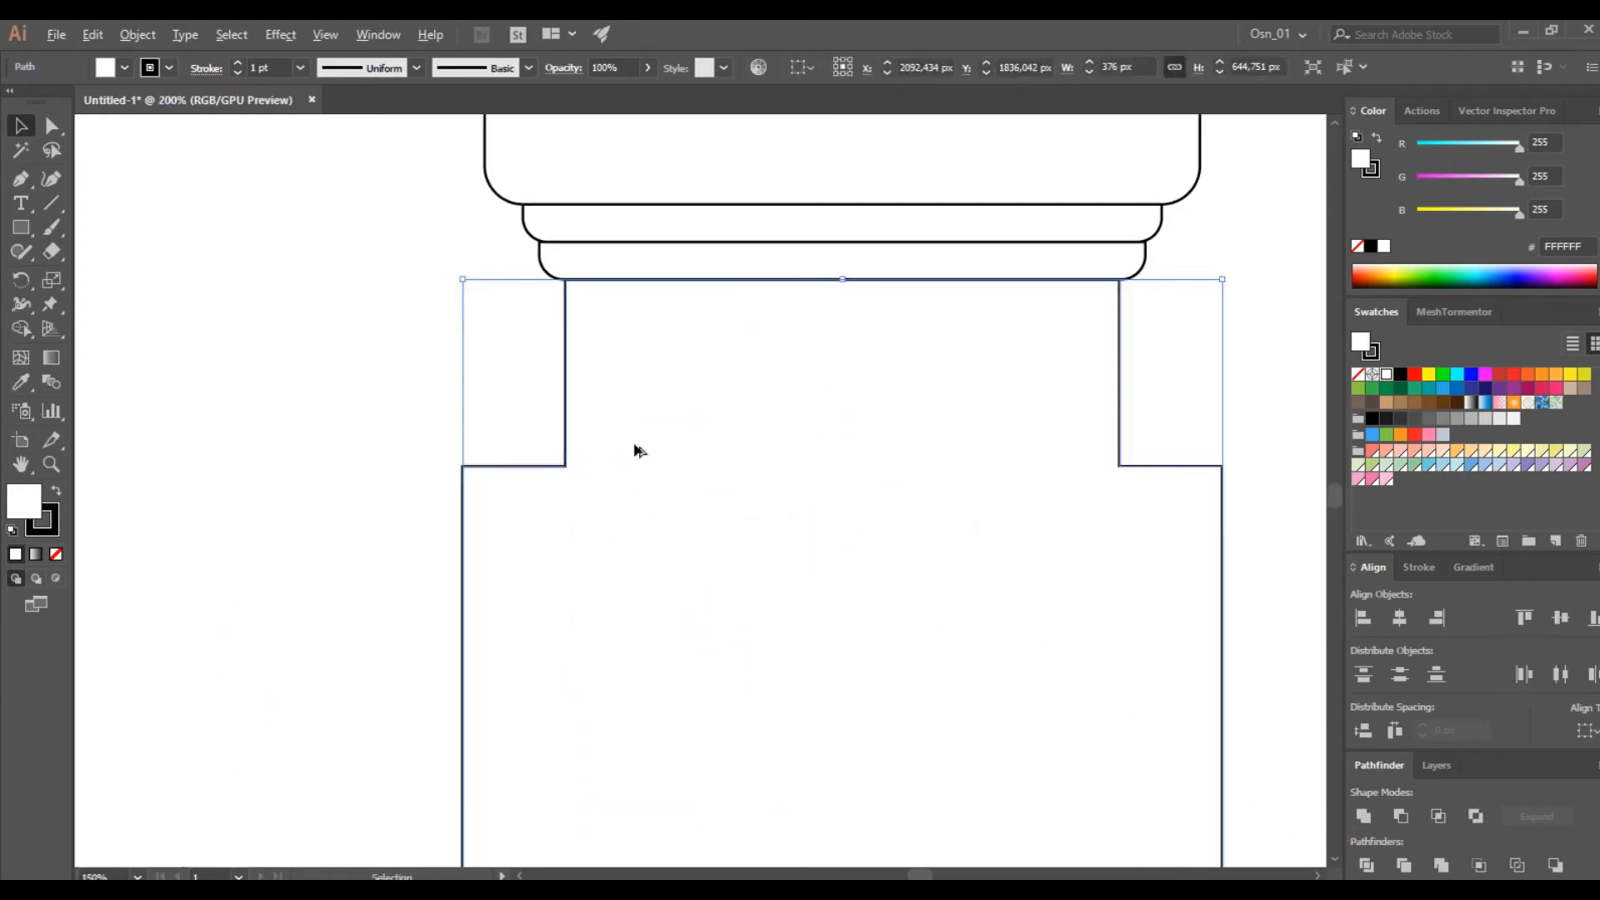
pyautogui.click(55, 128)
pyautogui.scroll(-3, 318, 460)
pyautogui.moveTo(325, 432); pyautogui.dragTo(629, 475)
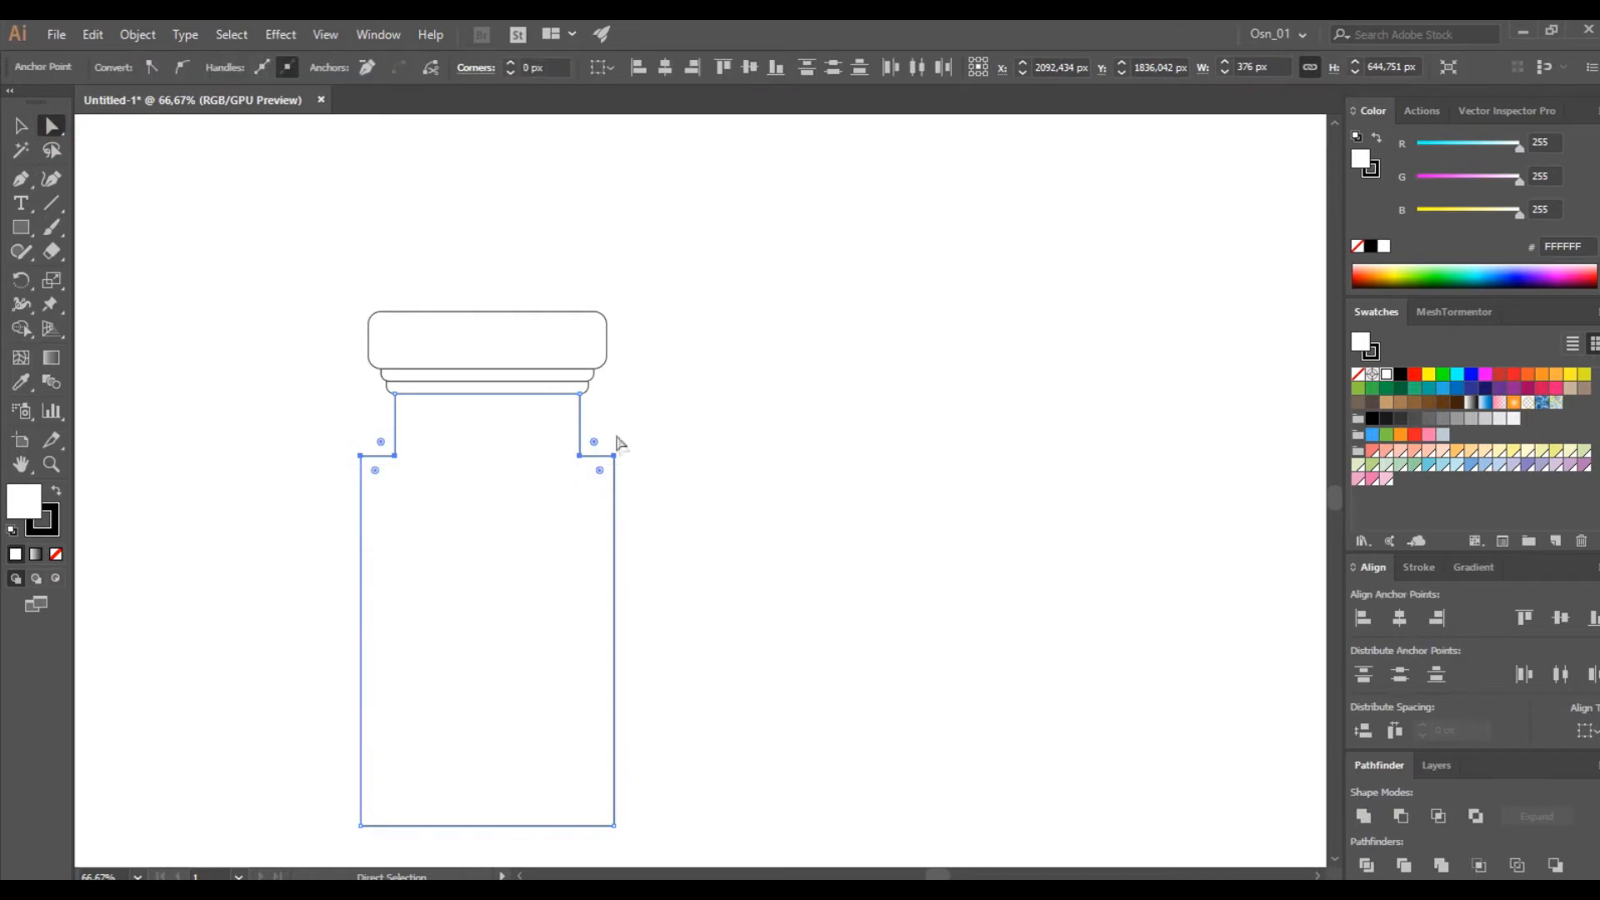
pyautogui.scroll(-3, 640, 515)
pyautogui.moveTo(310, 723); pyautogui.dragTo(640, 794)
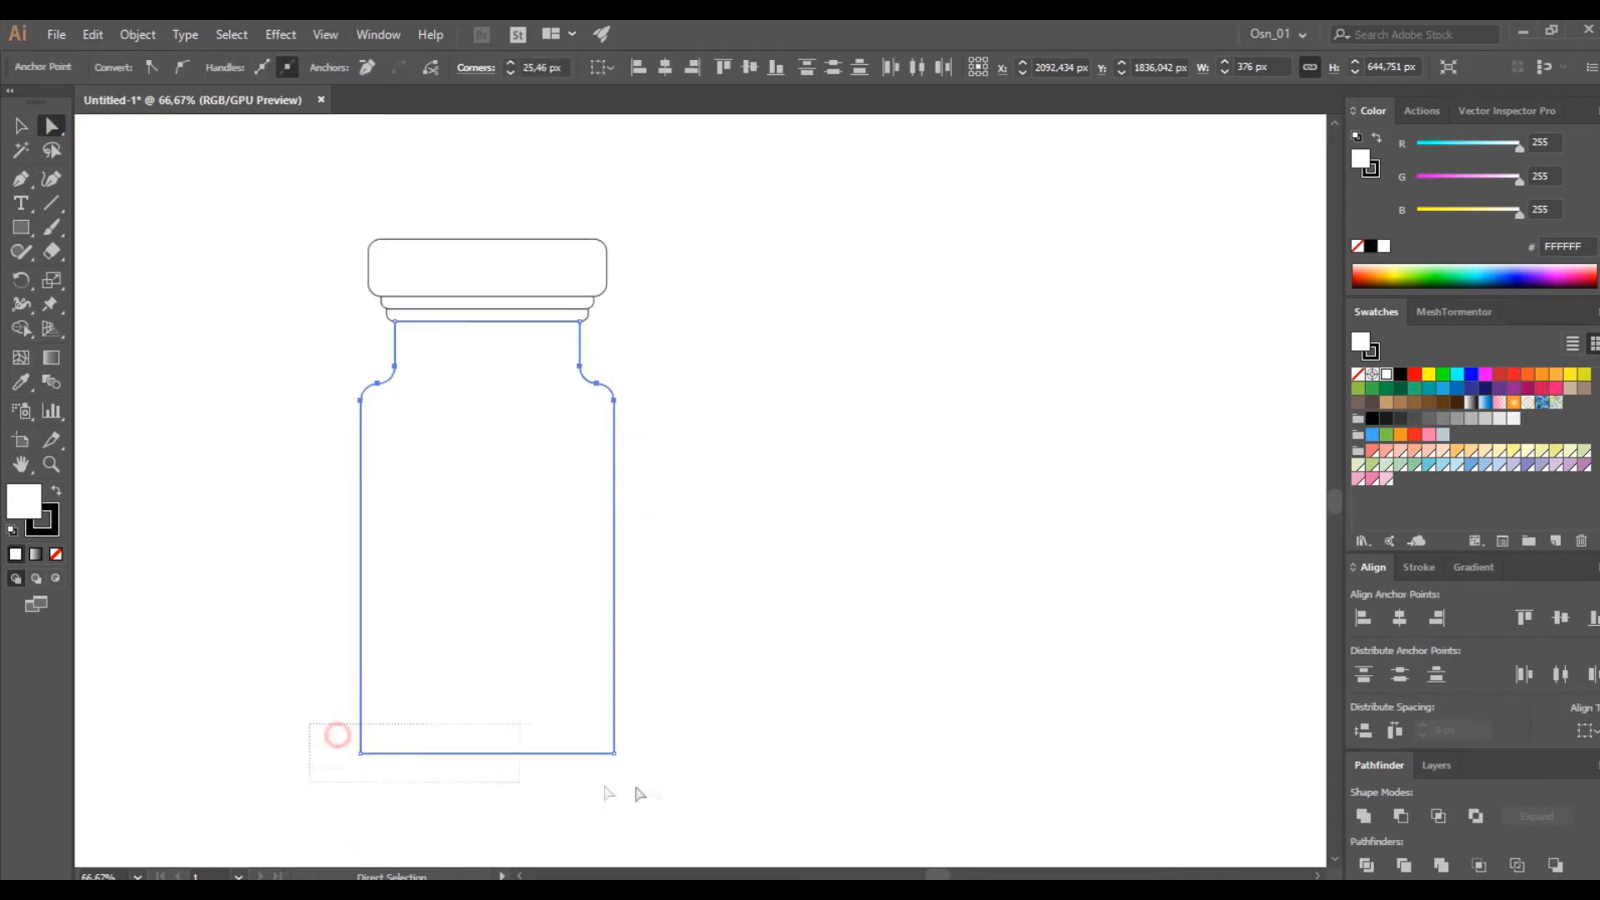
pyautogui.click(23, 123)
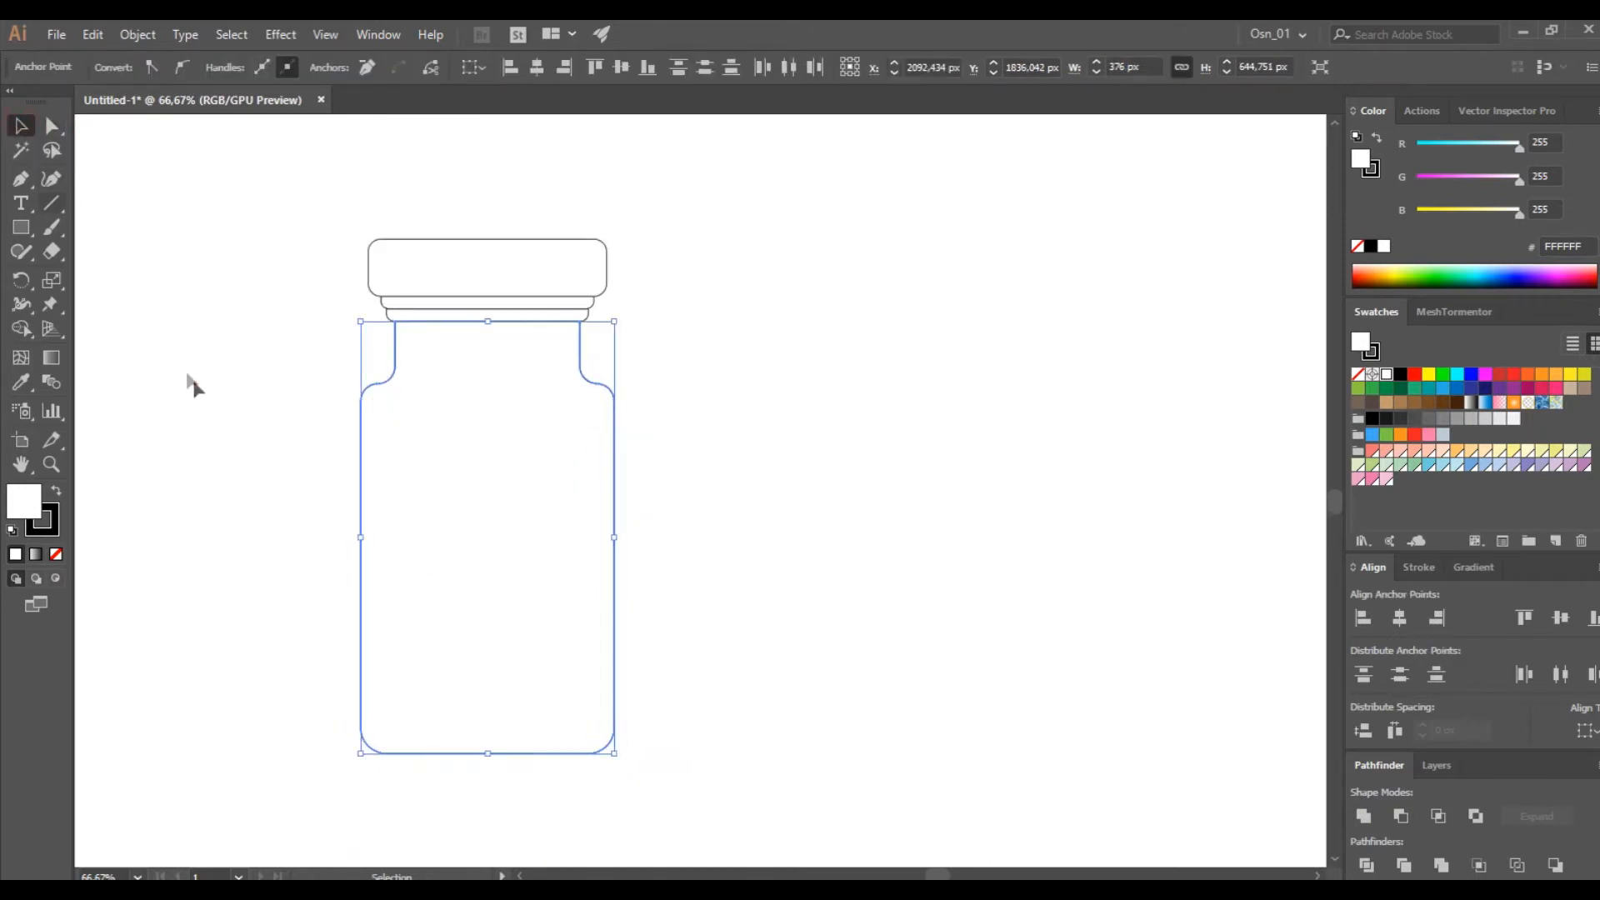
# - Move the complete bottle next to the ampoule
pyautogui.click(203, 391)
pyautogui.hscroll(-3, 306, 477)
pyautogui.moveTo(419, 197); pyautogui.dragTo(590, 535)
pyautogui.moveTo(560, 512); pyautogui.dragTo(386, 597)
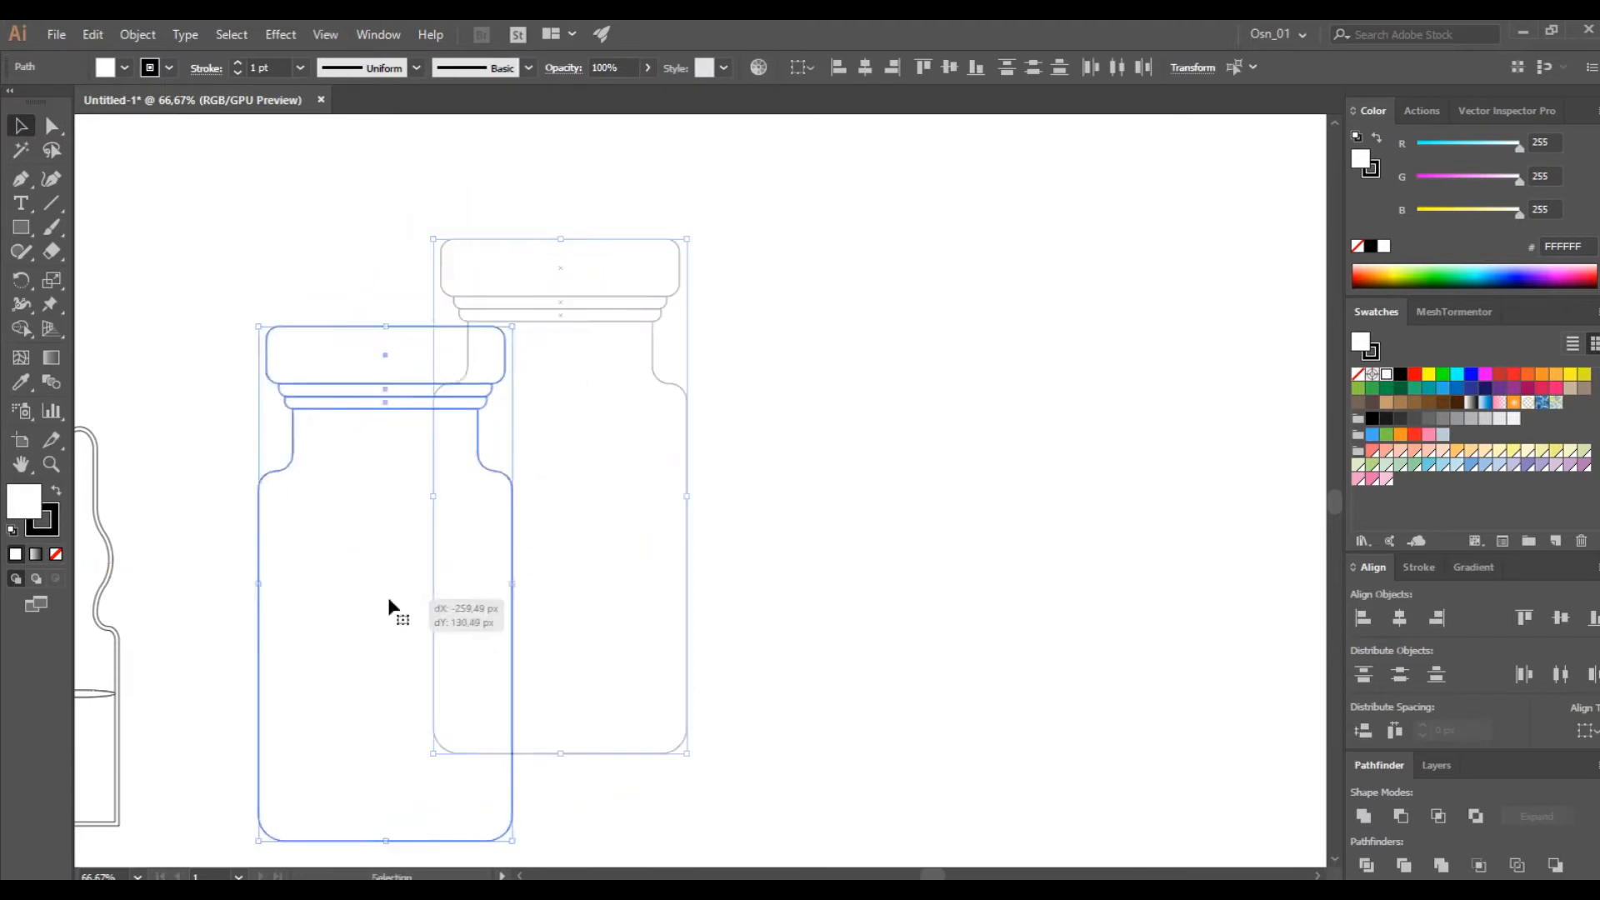
pyautogui.hscroll(-5, 500, 624)
pyautogui.scroll(-3, 649, 638)
pyautogui.click(812, 579)
pyautogui.scroll(1, 554, 608)
pyautogui.scroll(-2, 550, 596)
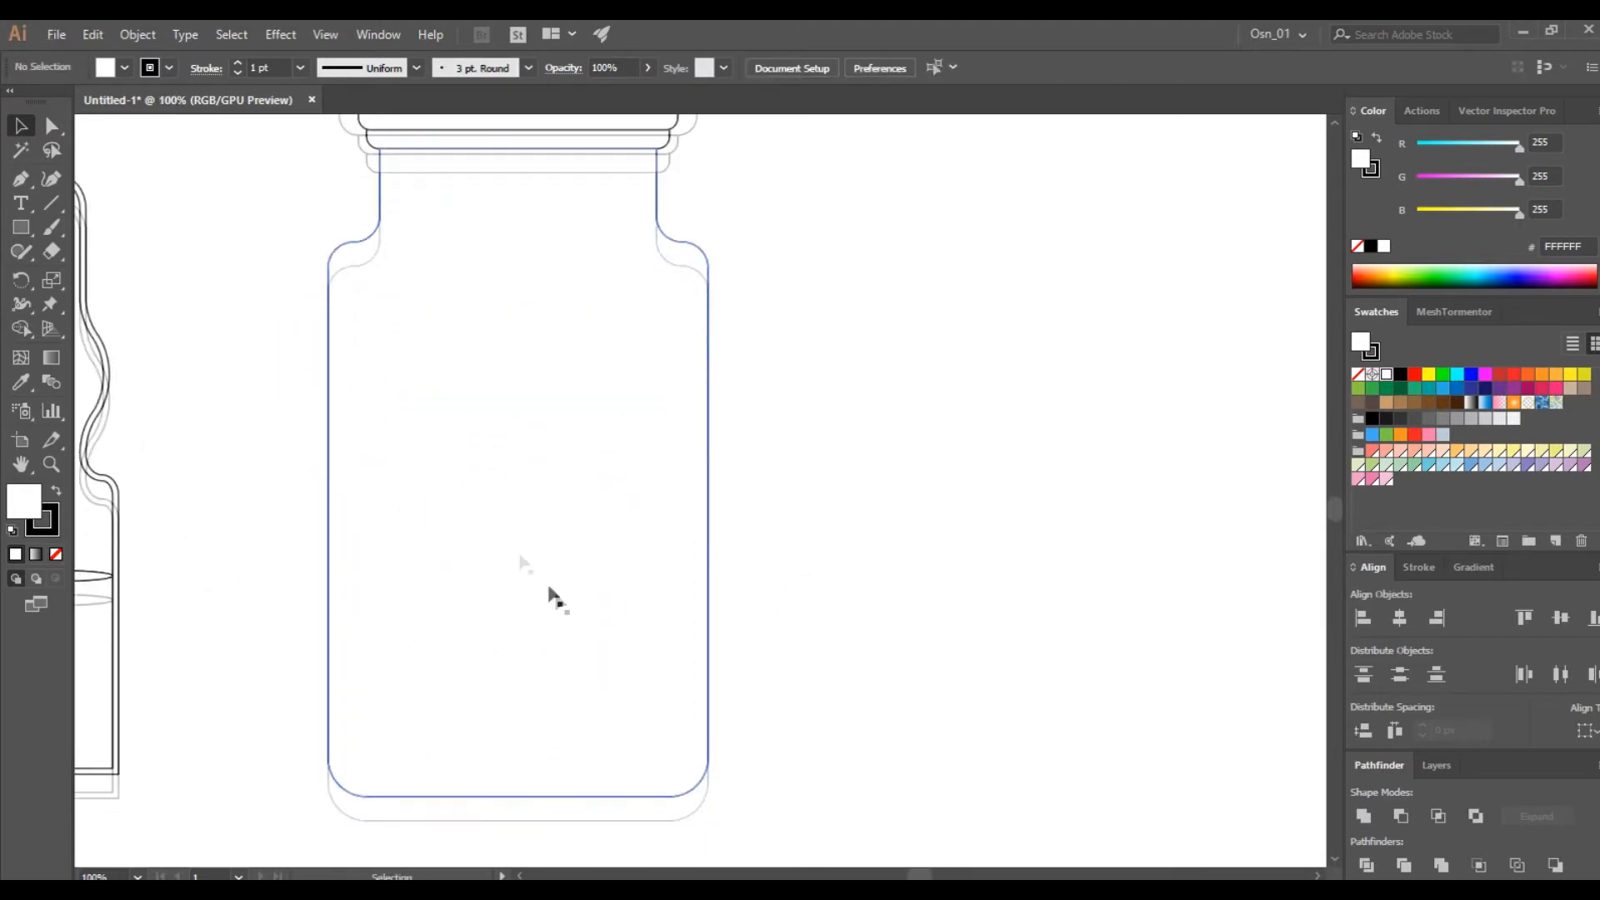
# - Offset the bottle body outline inward by 10 px to form the glass thickness
pyautogui.click(482, 366)
pyautogui.click(138, 34)
pyautogui.moveTo(370, 491)
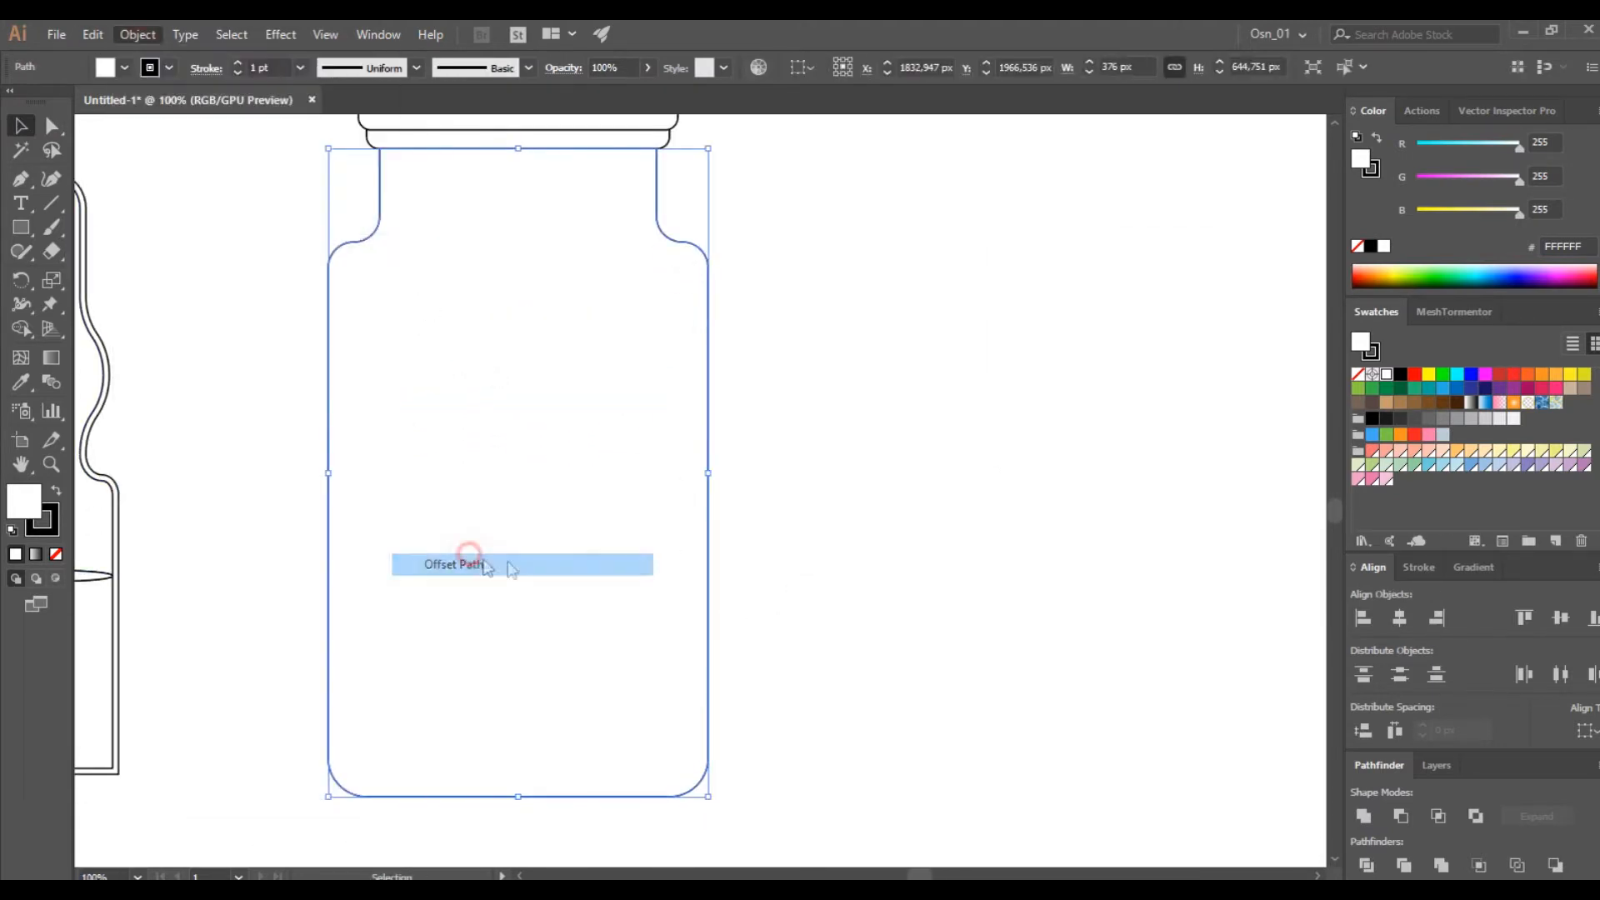
pyautogui.click(465, 559)
pyautogui.click(1024, 411)
pyautogui.click(1143, 411)
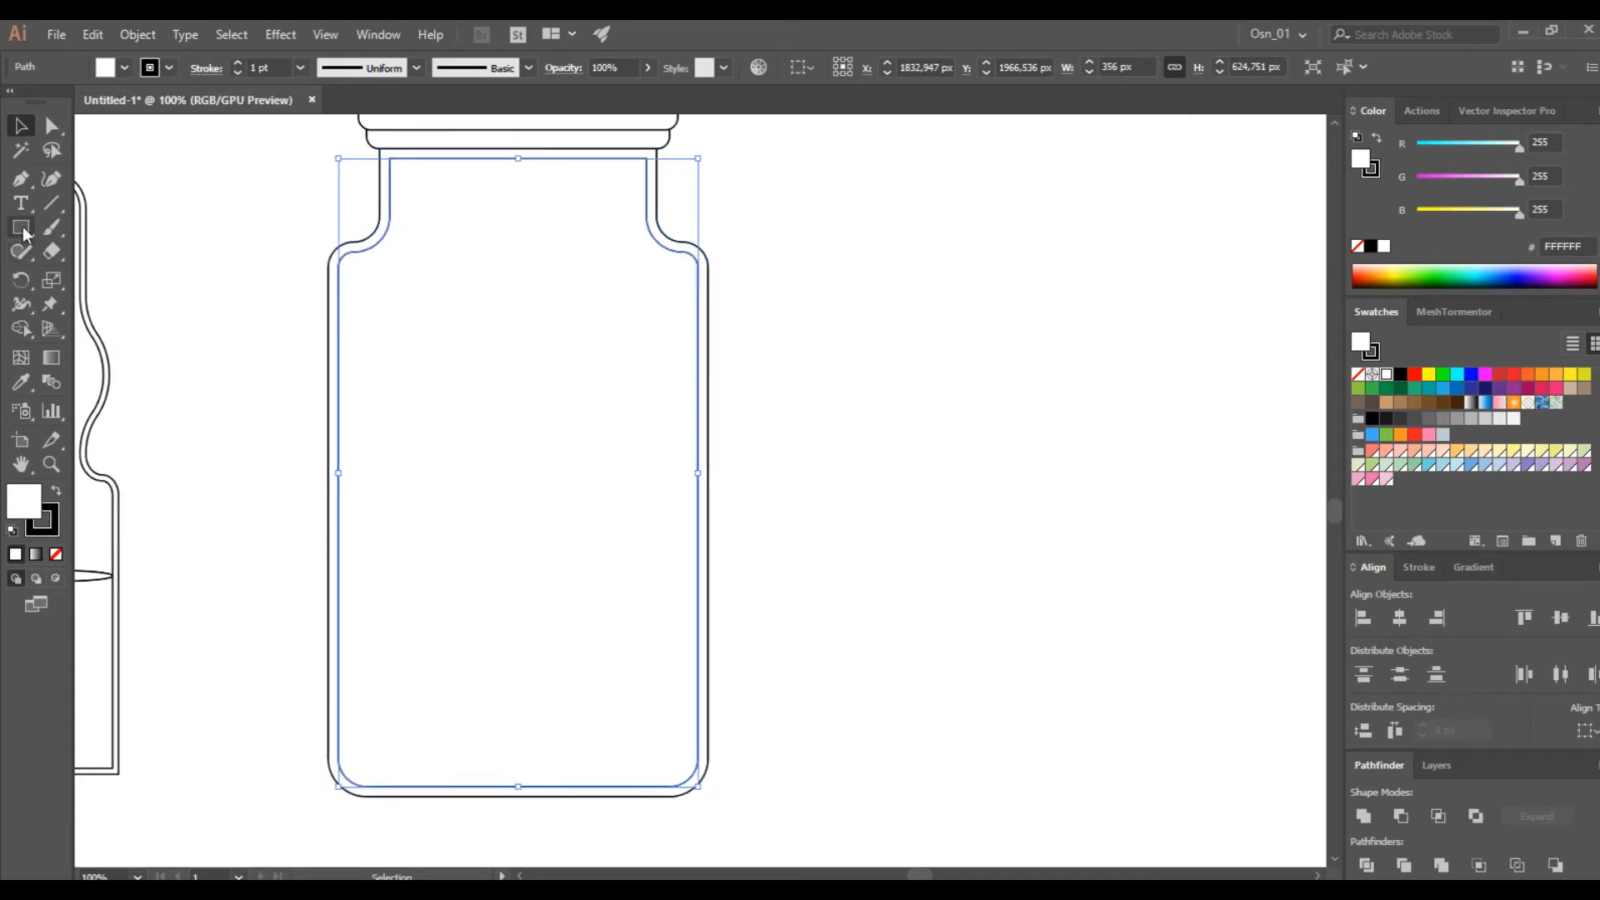
# - Draw a flat liquid-surface ellipse across the inner bottle outline and a label rectangle of about 330 × 262 px below it
pyautogui.moveTo(23, 233); pyautogui.dragTo(109, 275)
pyautogui.moveTo(337, 304); pyautogui.dragTo(696, 319)
pyautogui.moveTo(21, 226); pyautogui.dragTo(91, 225)
pyautogui.moveTo(354, 380); pyautogui.dragTo(686, 643)
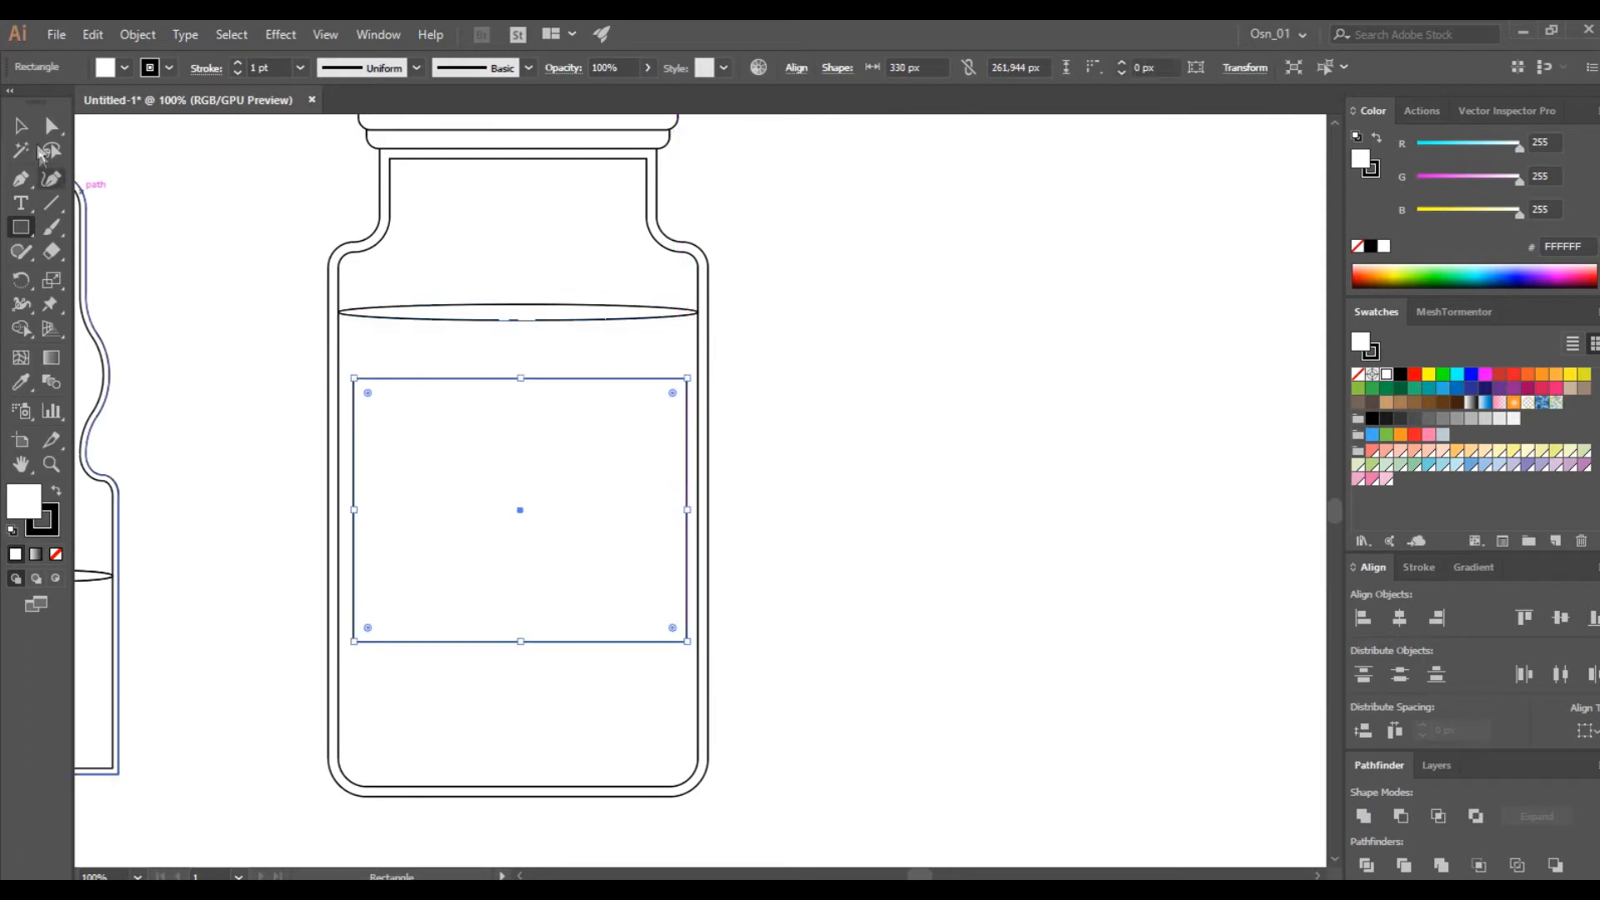
# - Centre the bottle outlines, cap parts, liquid ellipse and label horizontally on each other
pyautogui.press('v')
pyautogui.scroll(-1, 803, 361)
pyautogui.click(805, 340)
pyautogui.moveTo(785, 167); pyautogui.dragTo(580, 540)
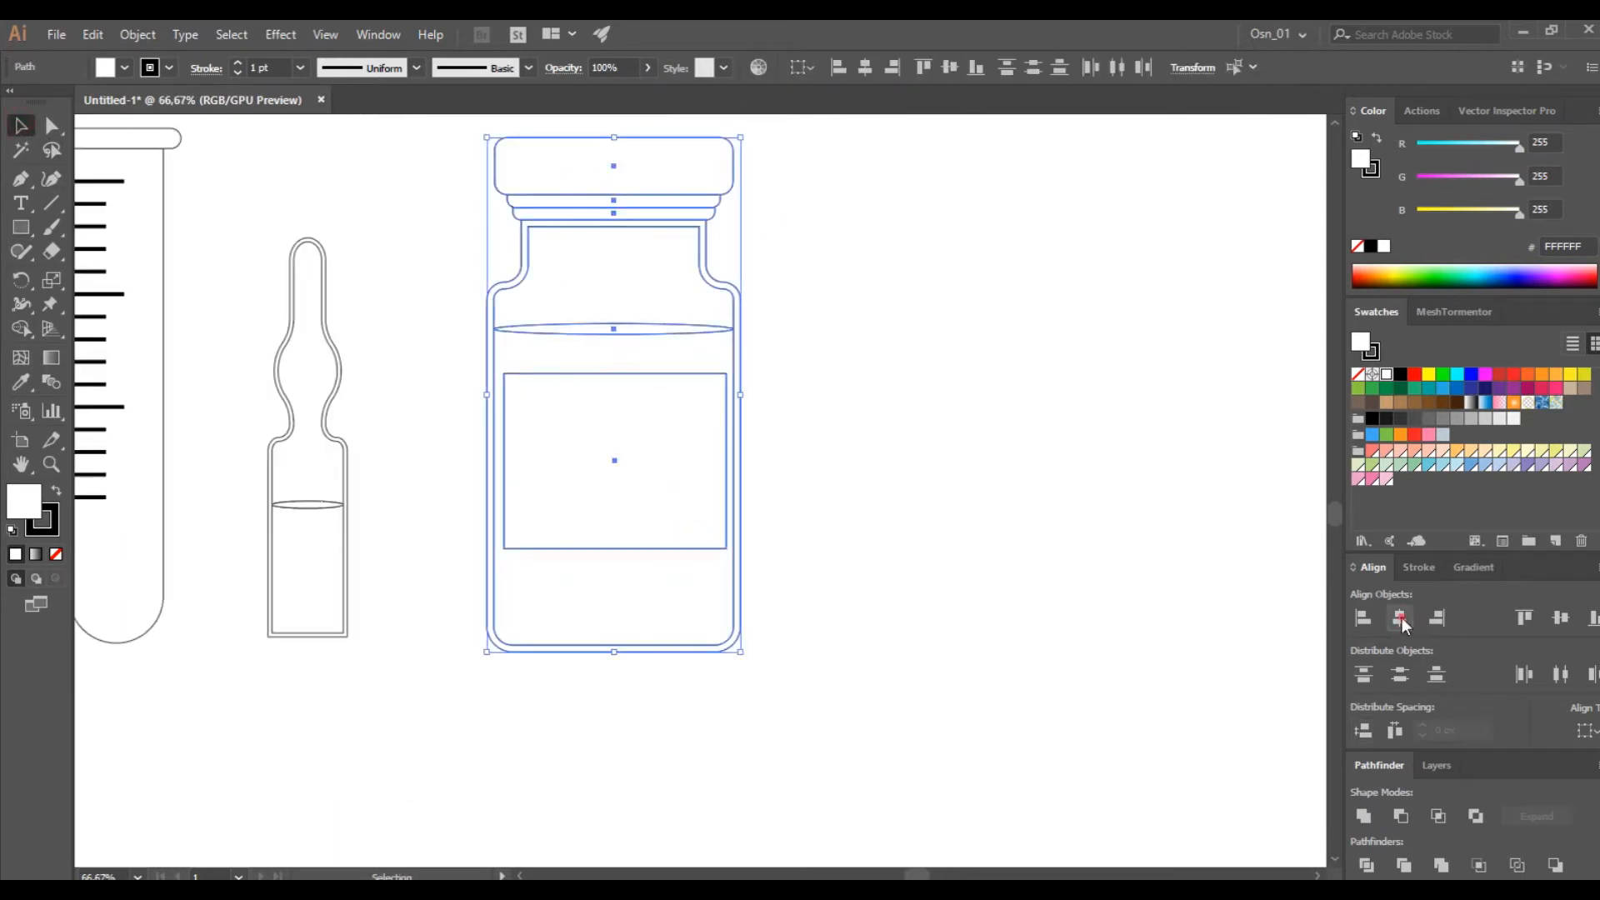
pyautogui.click(1401, 618)
pyautogui.click(958, 451)
# - Round all four corners of the bottle's label rectangle
pyautogui.scroll(1, 634, 444)
pyautogui.click(511, 380)
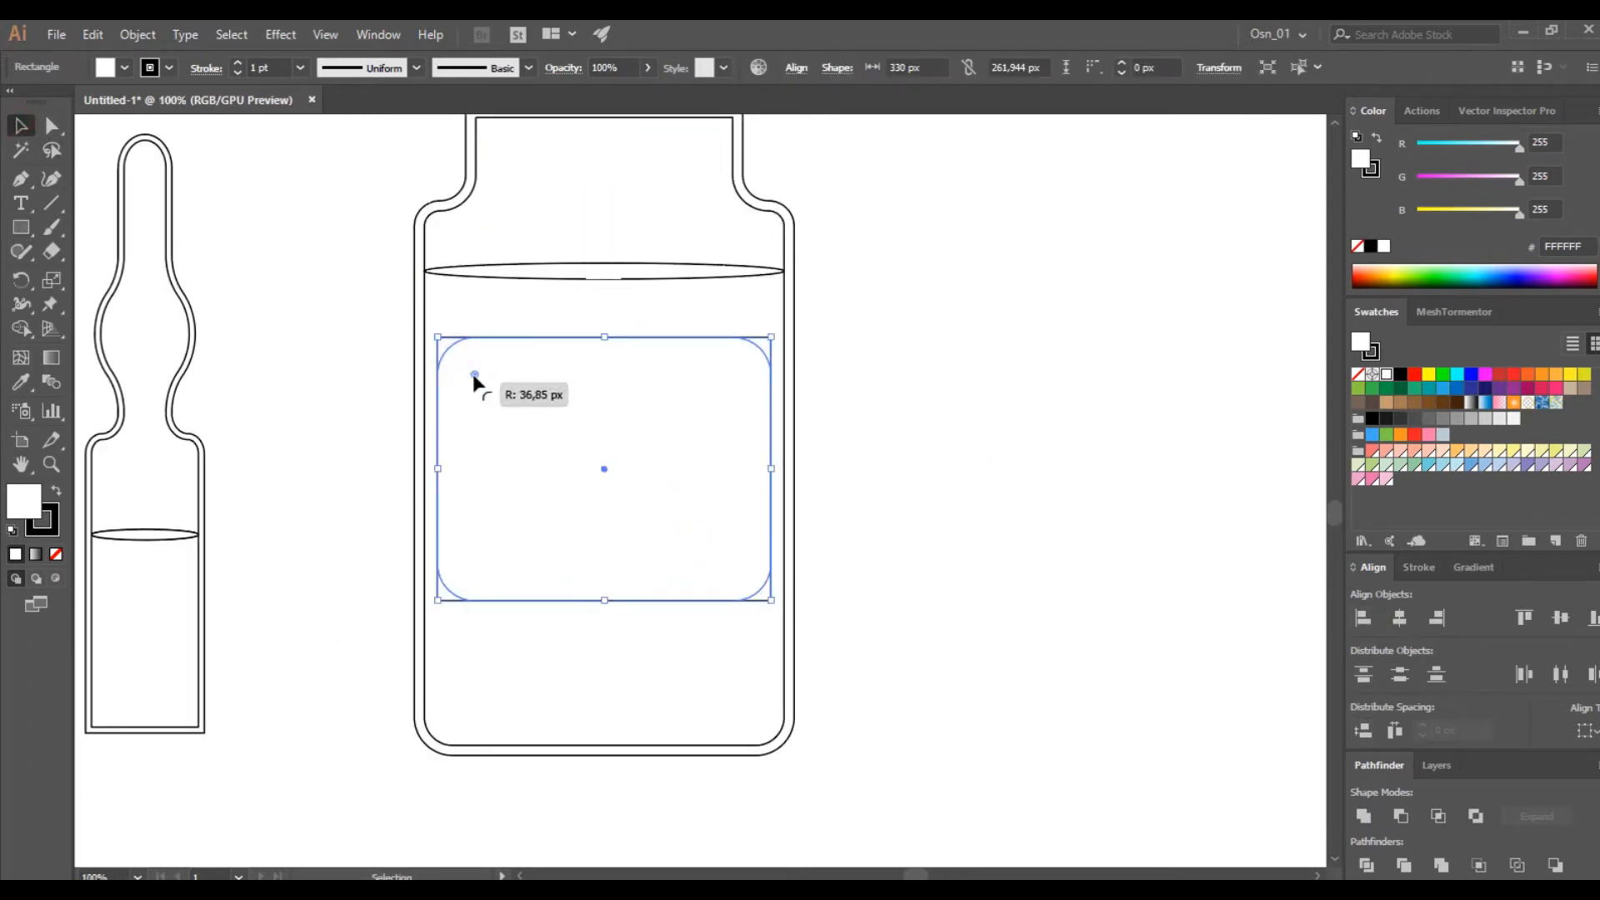
pyautogui.click(843, 481)
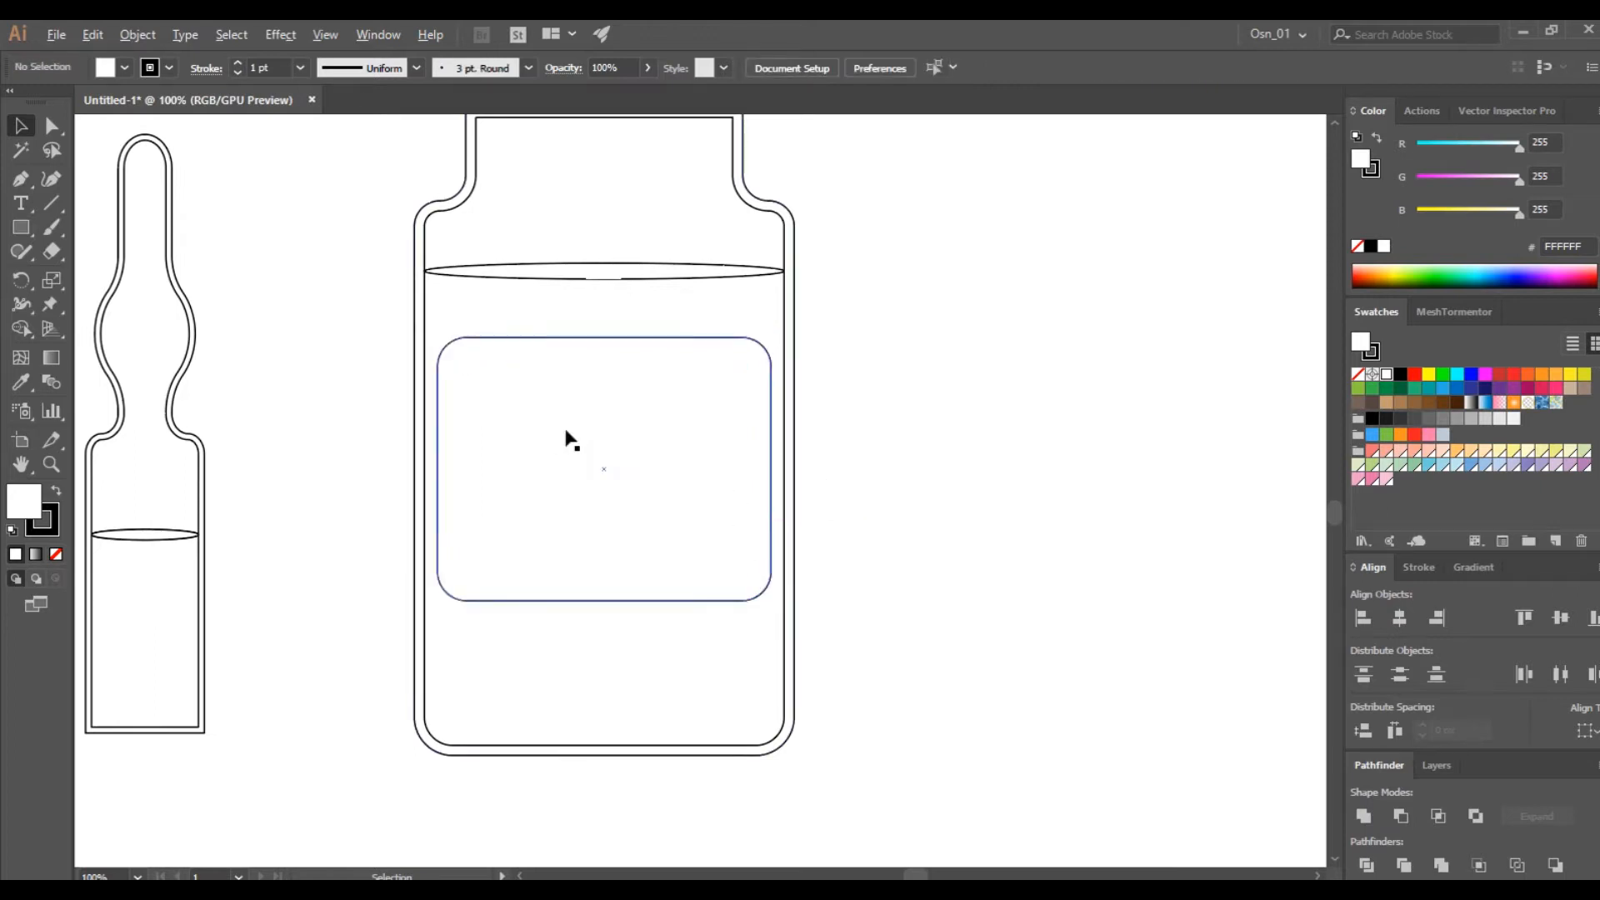
# - Group the test tube, ampoule and bottle, shrink the group slightly and place it at the centre of the artboard
pyautogui.scroll(1, 564, 439)
pyautogui.scroll(-4, 450, 383)
pyautogui.moveTo(496, 579); pyautogui.dragTo(499, 577)
pyautogui.moveTo(490, 454); pyautogui.dragTo(737, 471)
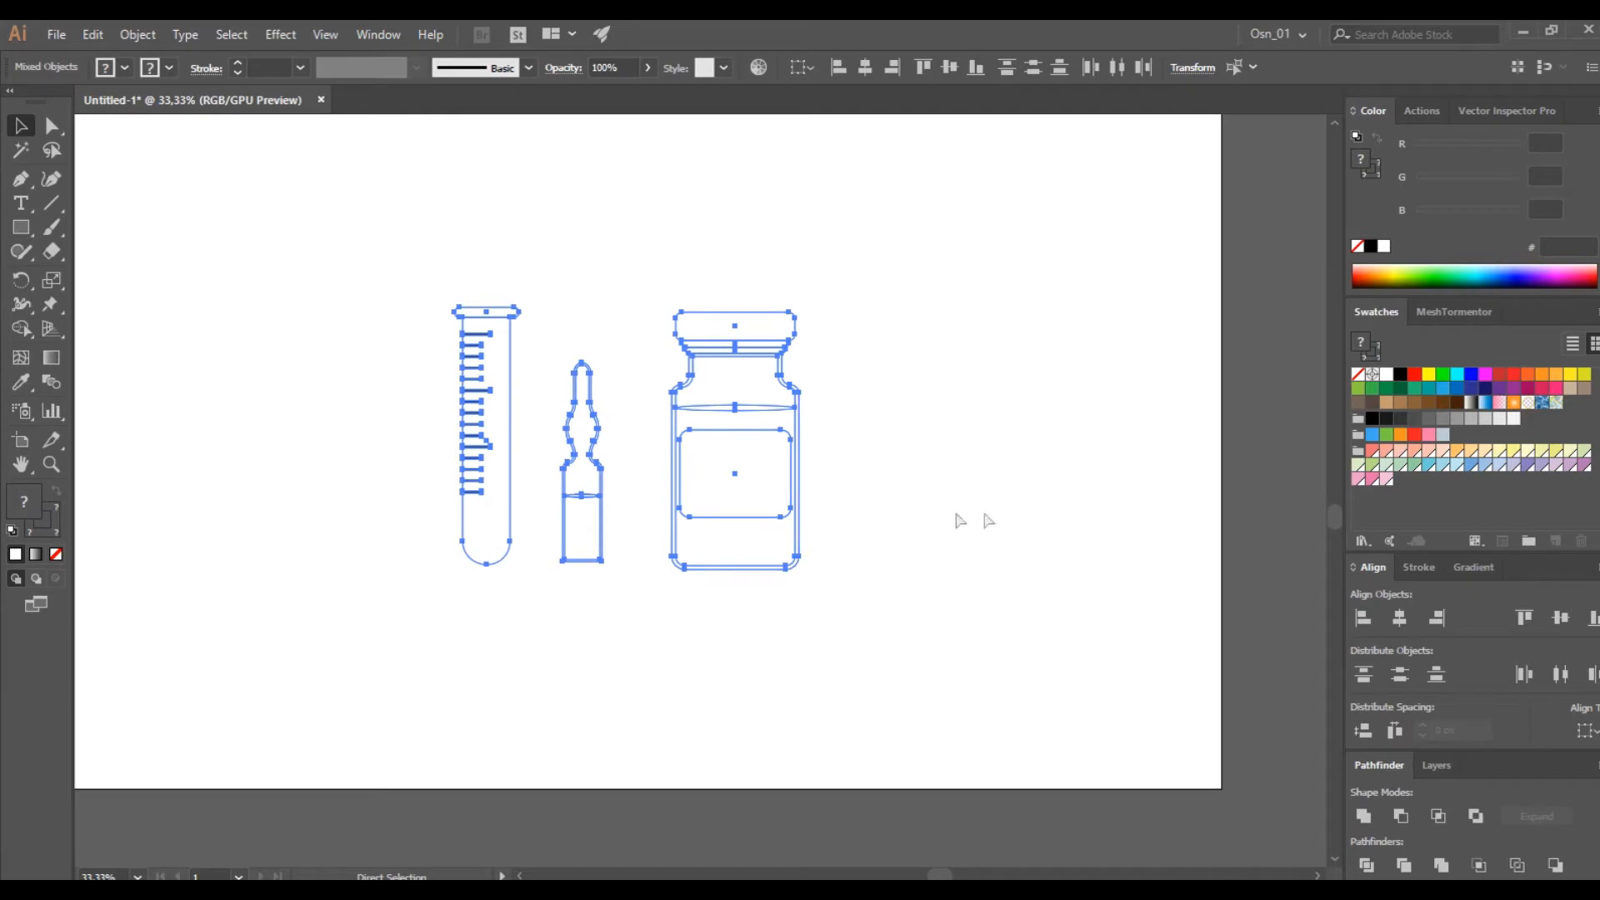
pyautogui.hotkey('ctrl', 'g')
pyautogui.moveTo(733, 517); pyautogui.dragTo(654, 363)
pyautogui.click(799, 521)
pyautogui.click(710, 409)
pyautogui.moveTo(714, 413)
pyautogui.mouseDown()
pyautogui.moveTo(822, 500)
pyautogui.moveTo(714, 426)
pyautogui.mouseUp()
pyautogui.click(577, 510)
pyautogui.scroll(-2, 575, 510)
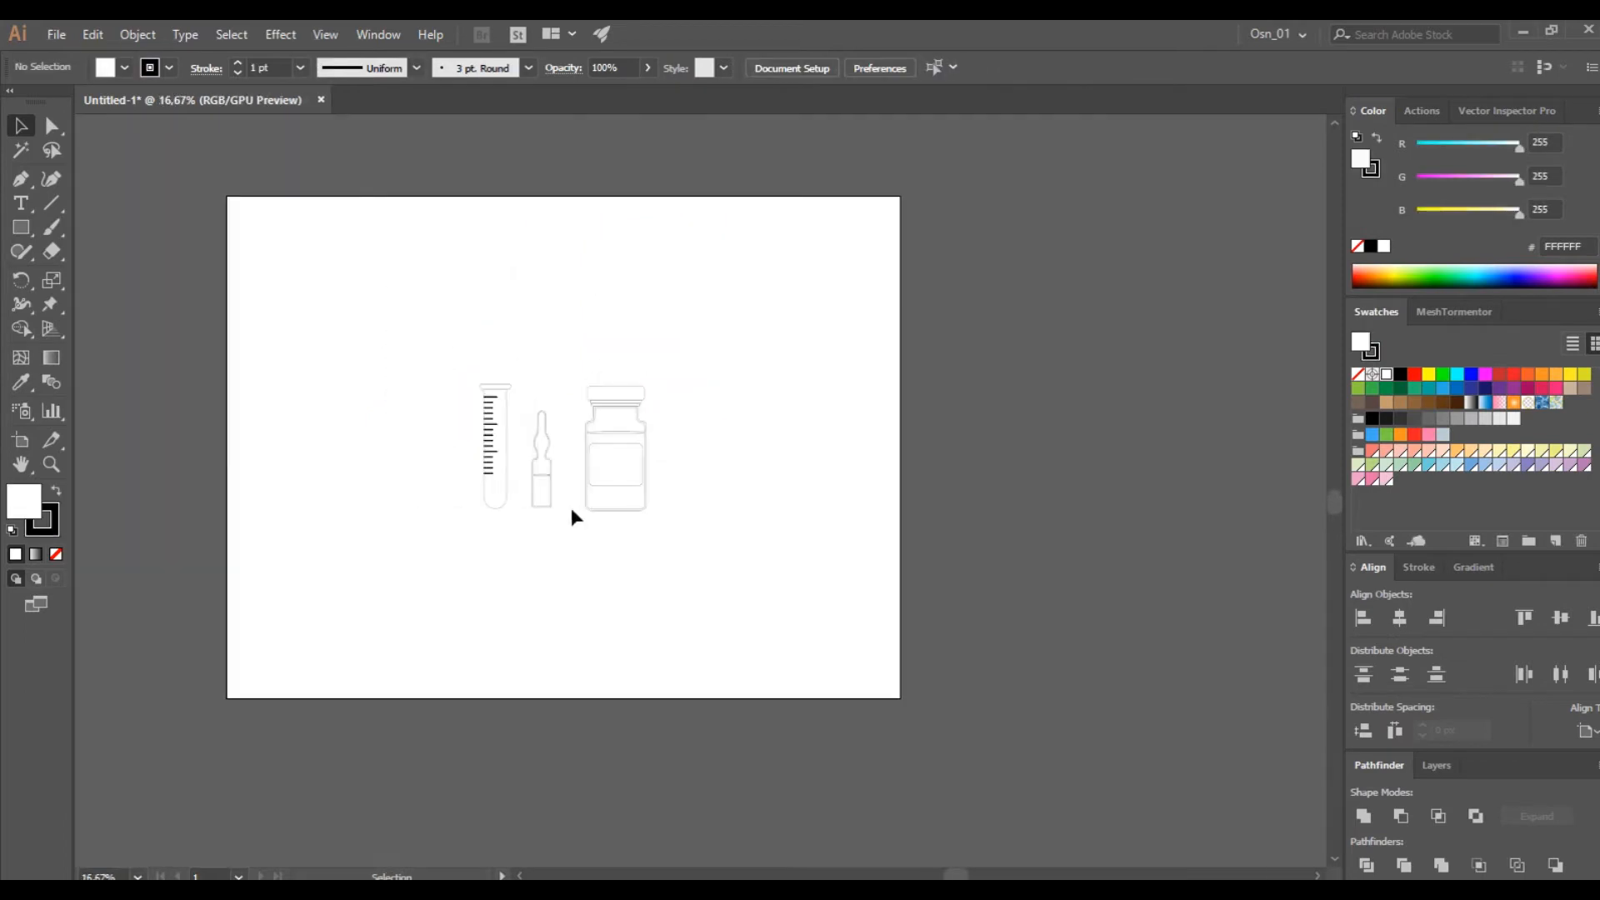
# - Bring the "VACCINE COVID-10" text onto the artboard and convert it to outlines
pyautogui.hscroll(-1, 571, 507)
pyautogui.moveTo(104, 267); pyautogui.dragTo(750, 588)
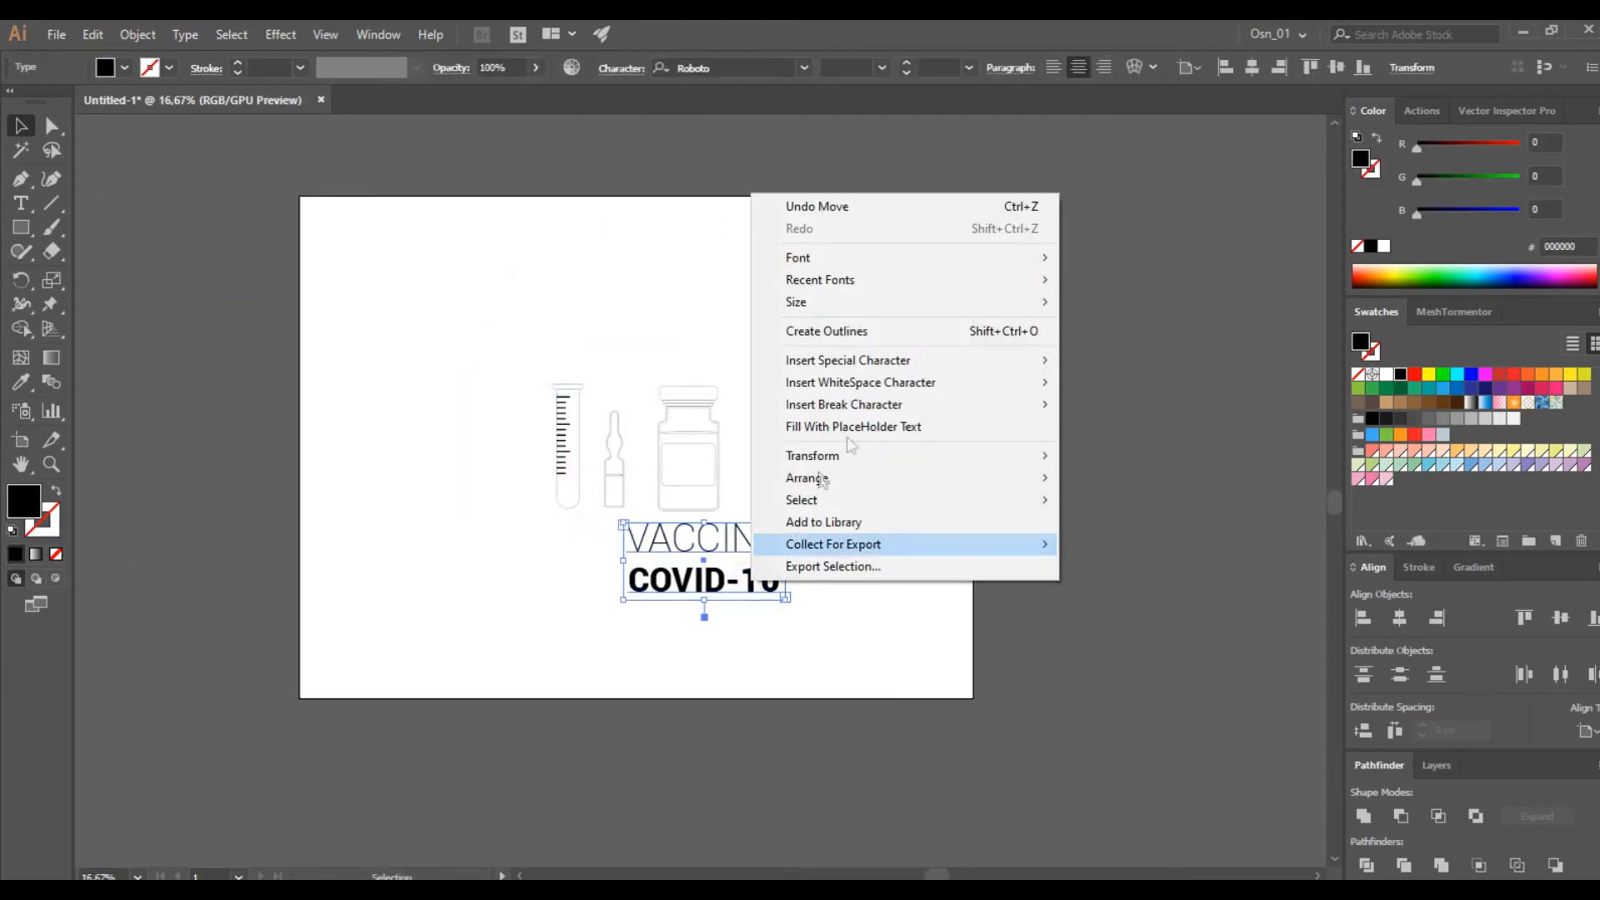
pyautogui.click(858, 332)
# - Shrink the outlined "VACCINE COVID-10" text and place it over the bottle's label
pyautogui.scroll(3, 766, 564)
pyautogui.moveTo(806, 446); pyautogui.dragTo(518, 575)
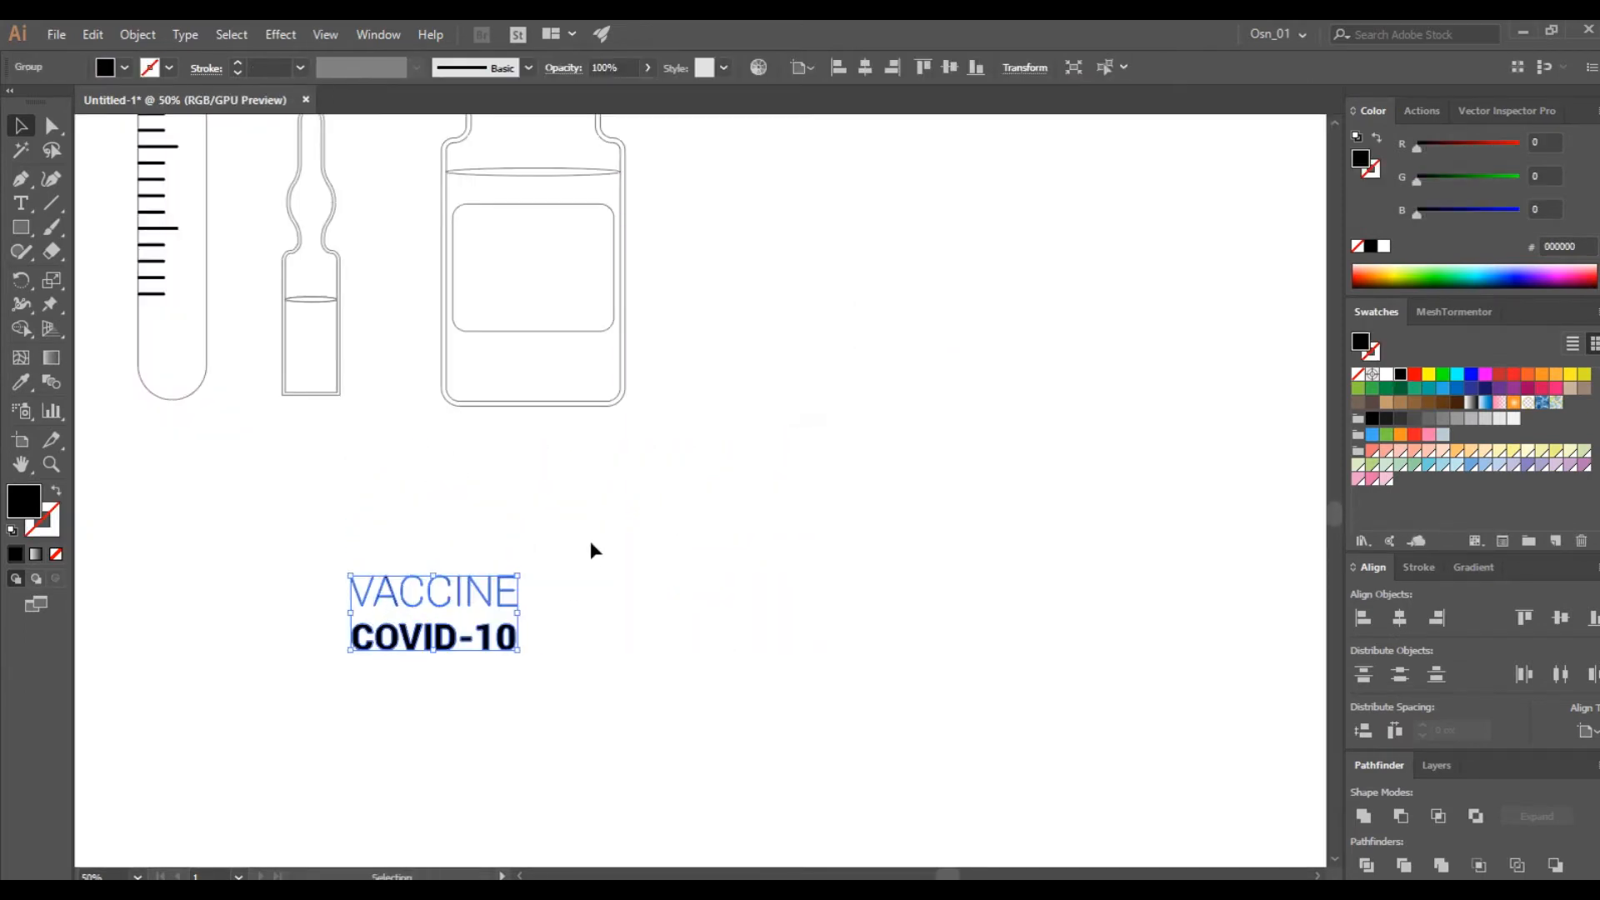
pyautogui.moveTo(520, 654); pyautogui.dragTo(571, 277)
pyautogui.scroll(3, 550, 258)
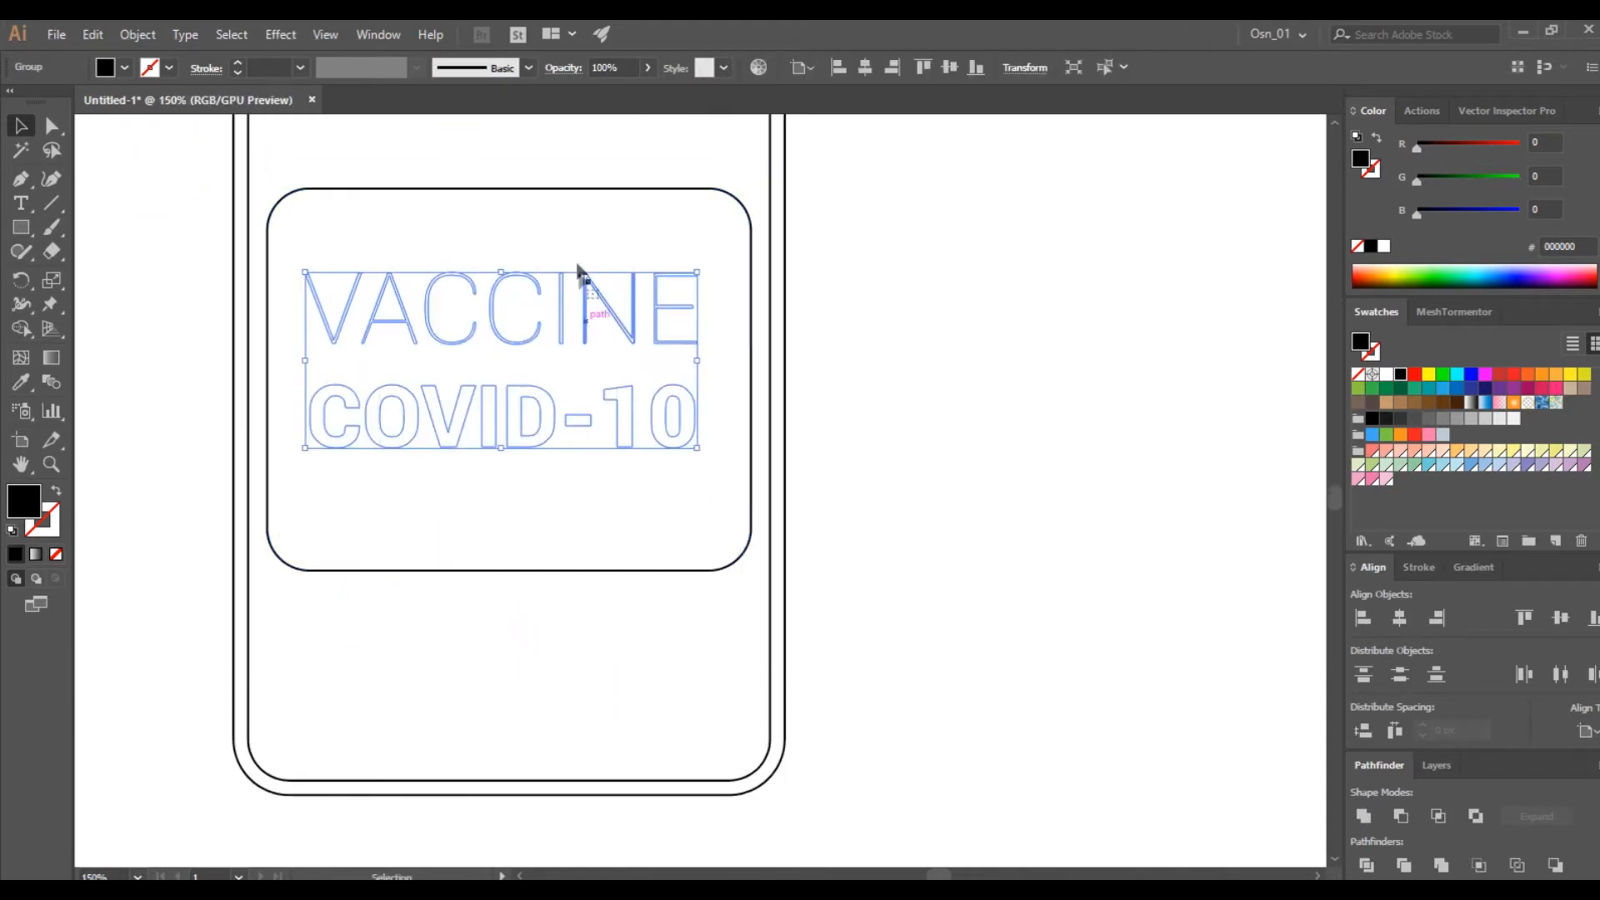
# - Bring the outlined text to the front of the stacking order, above the bottle's label
pyautogui.click(1529, 756)
pyautogui.click(611, 223)
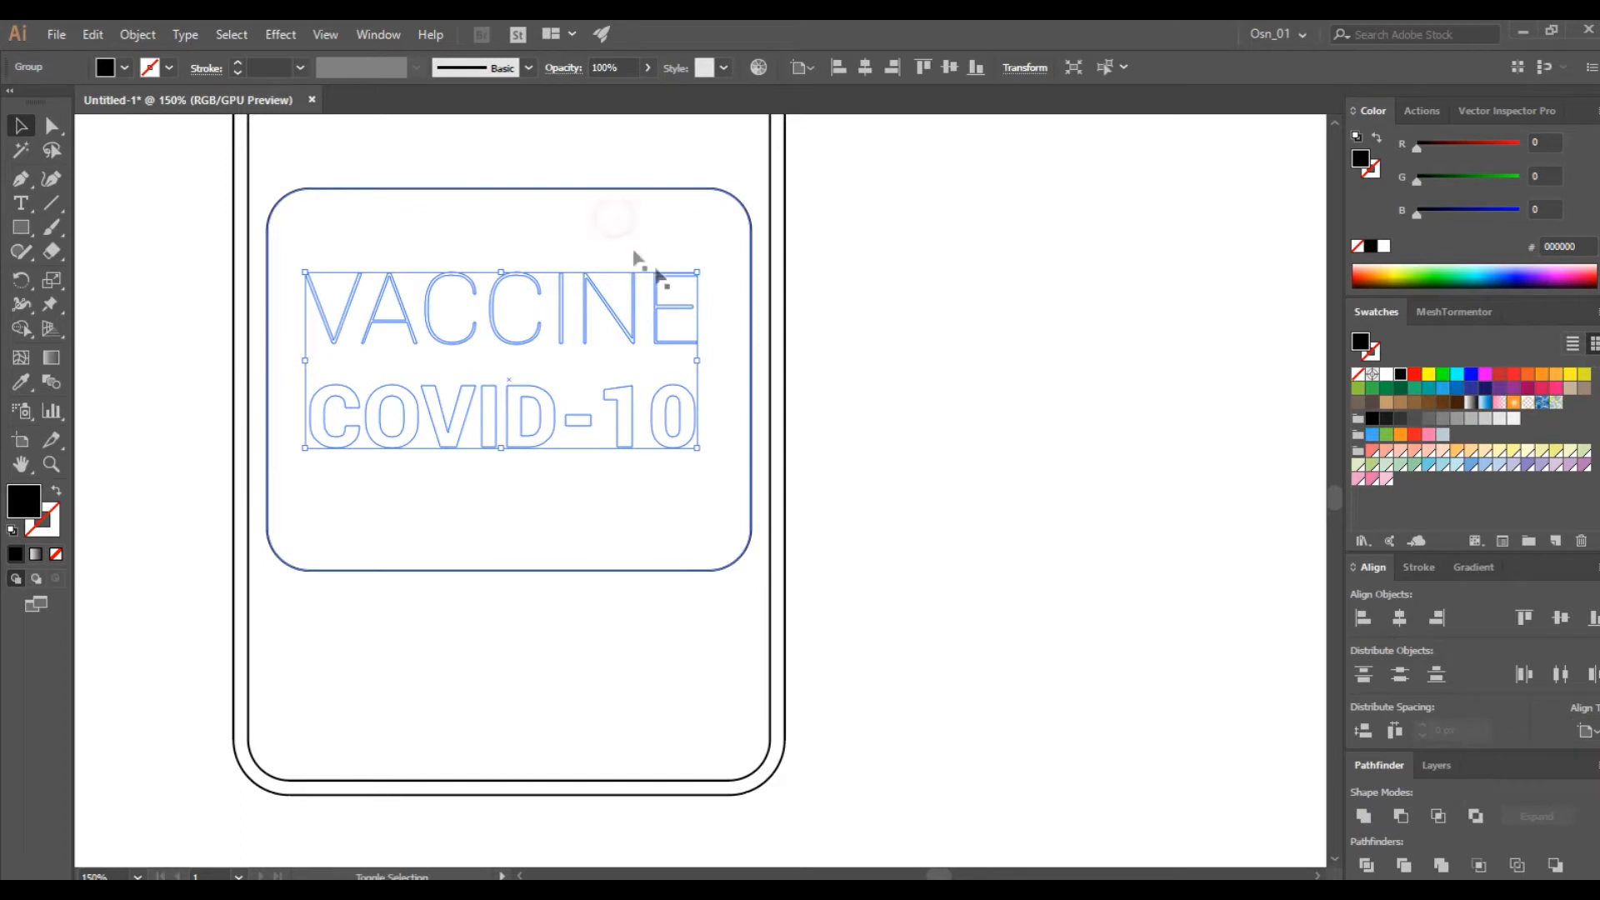
pyautogui.moveTo(821, 368); pyautogui.dragTo(659, 502)
pyautogui.click(871, 383)
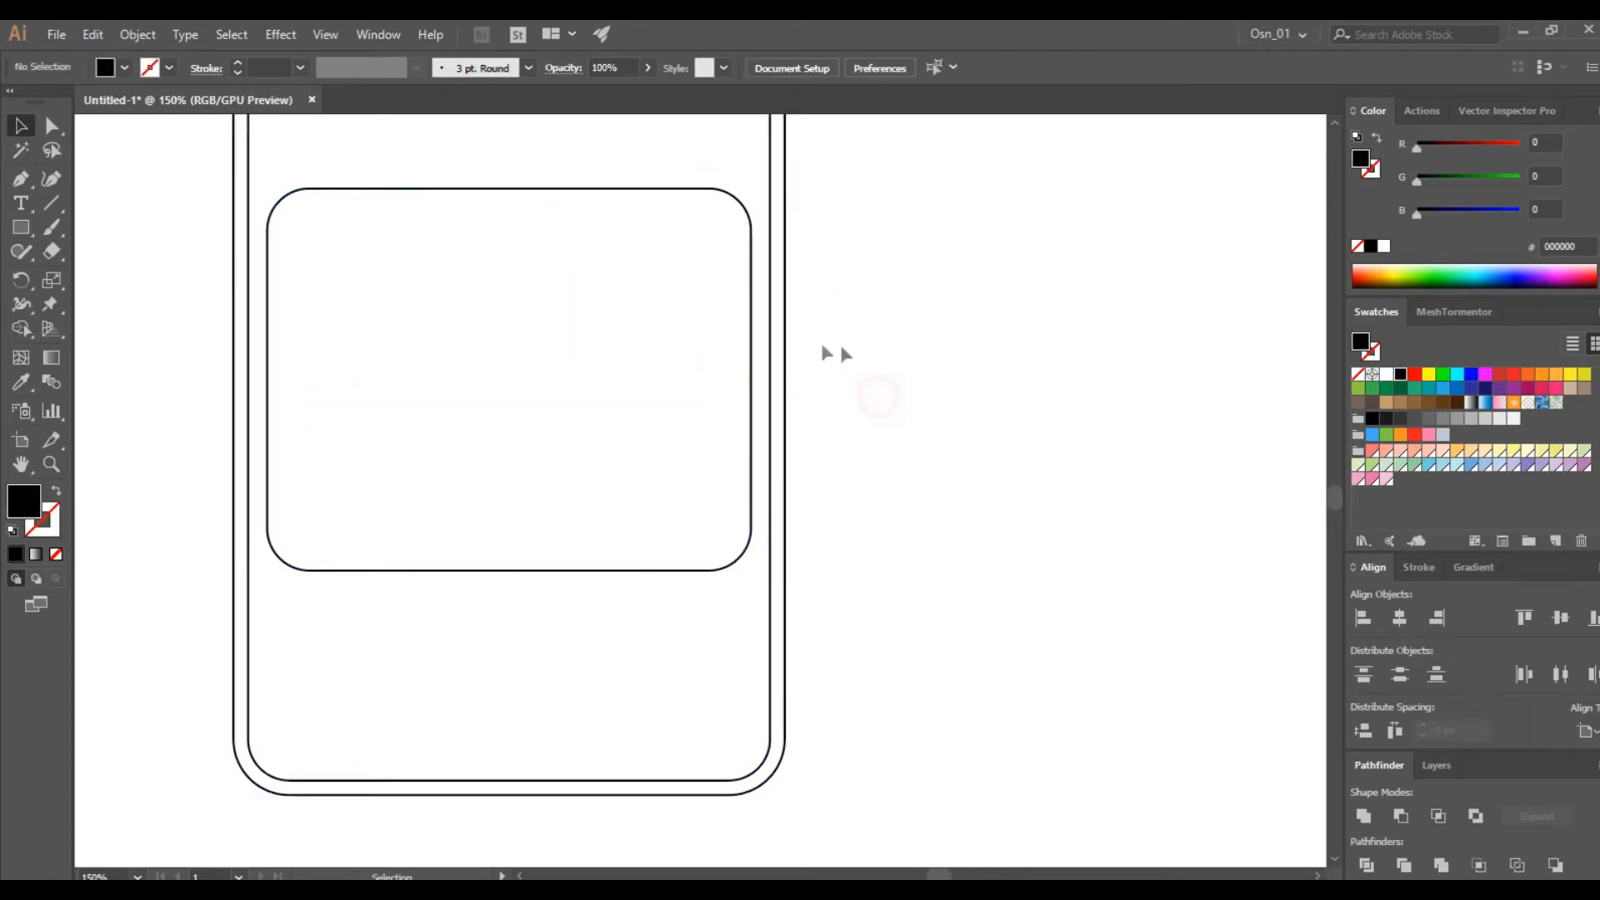
pyautogui.moveTo(848, 348); pyautogui.dragTo(693, 538)
pyautogui.keyDown('shift'); pyautogui.click(769, 556); pyautogui.keyUp('shift')
pyautogui.hotkey('ctrl', 'shift', ']')
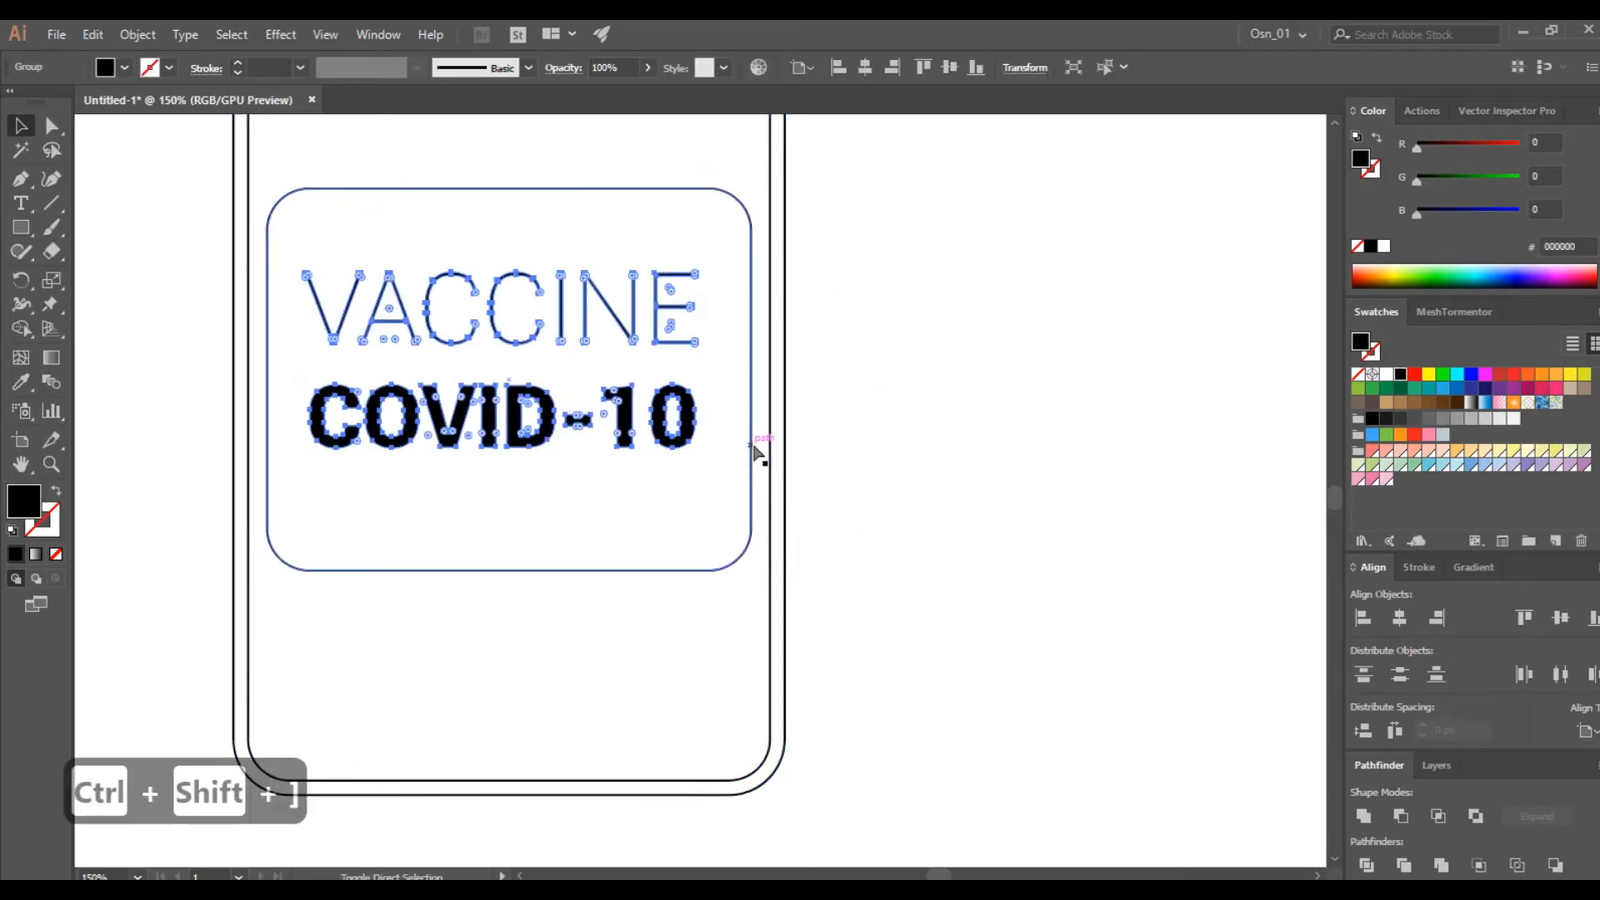
# - Select the text with the label and align their centres horizontally and vertically
pyautogui.click(744, 344)
pyautogui.click(825, 333)
pyautogui.click(747, 337)
pyautogui.click(668, 273)
pyautogui.keyDown('shift'); pyautogui.click(679, 190); pyautogui.keyUp('shift')
pyautogui.click(1586, 730)
pyautogui.click(1541, 775)
pyautogui.click(691, 512)
pyautogui.click(1404, 621)
pyautogui.click(1560, 621)
# - Select all the illustrations and ungroup them
pyautogui.scroll(-3, 718, 489)
pyautogui.click(875, 463)
pyautogui.moveTo(474, 417); pyautogui.dragTo(840, 480)
pyautogui.moveTo(192, 180); pyautogui.dragTo(679, 479)
pyautogui.hotkey('ctrl', 'shift', 'g')
# - Centre the text vertically on the label, using the label as the key object
pyautogui.click(798, 546)
pyautogui.moveTo(864, 487); pyautogui.dragTo(651, 473)
pyautogui.scroll(2, 651, 472)
pyautogui.keyDown('shift'); pyautogui.click(681, 302); pyautogui.keyUp('shift')
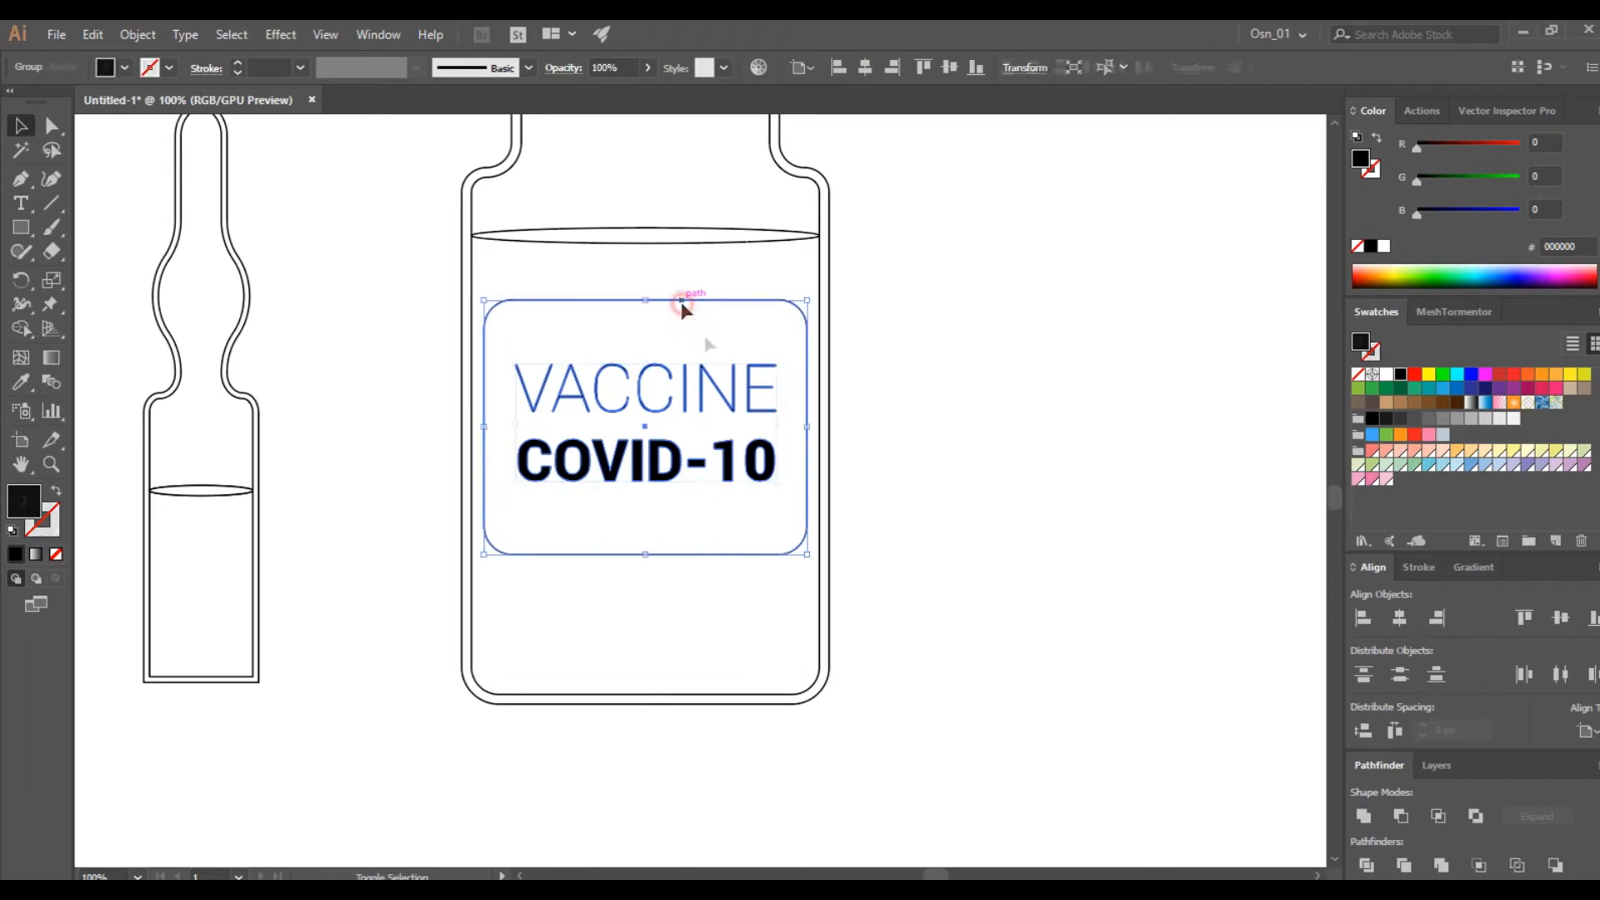
pyautogui.click(669, 515)
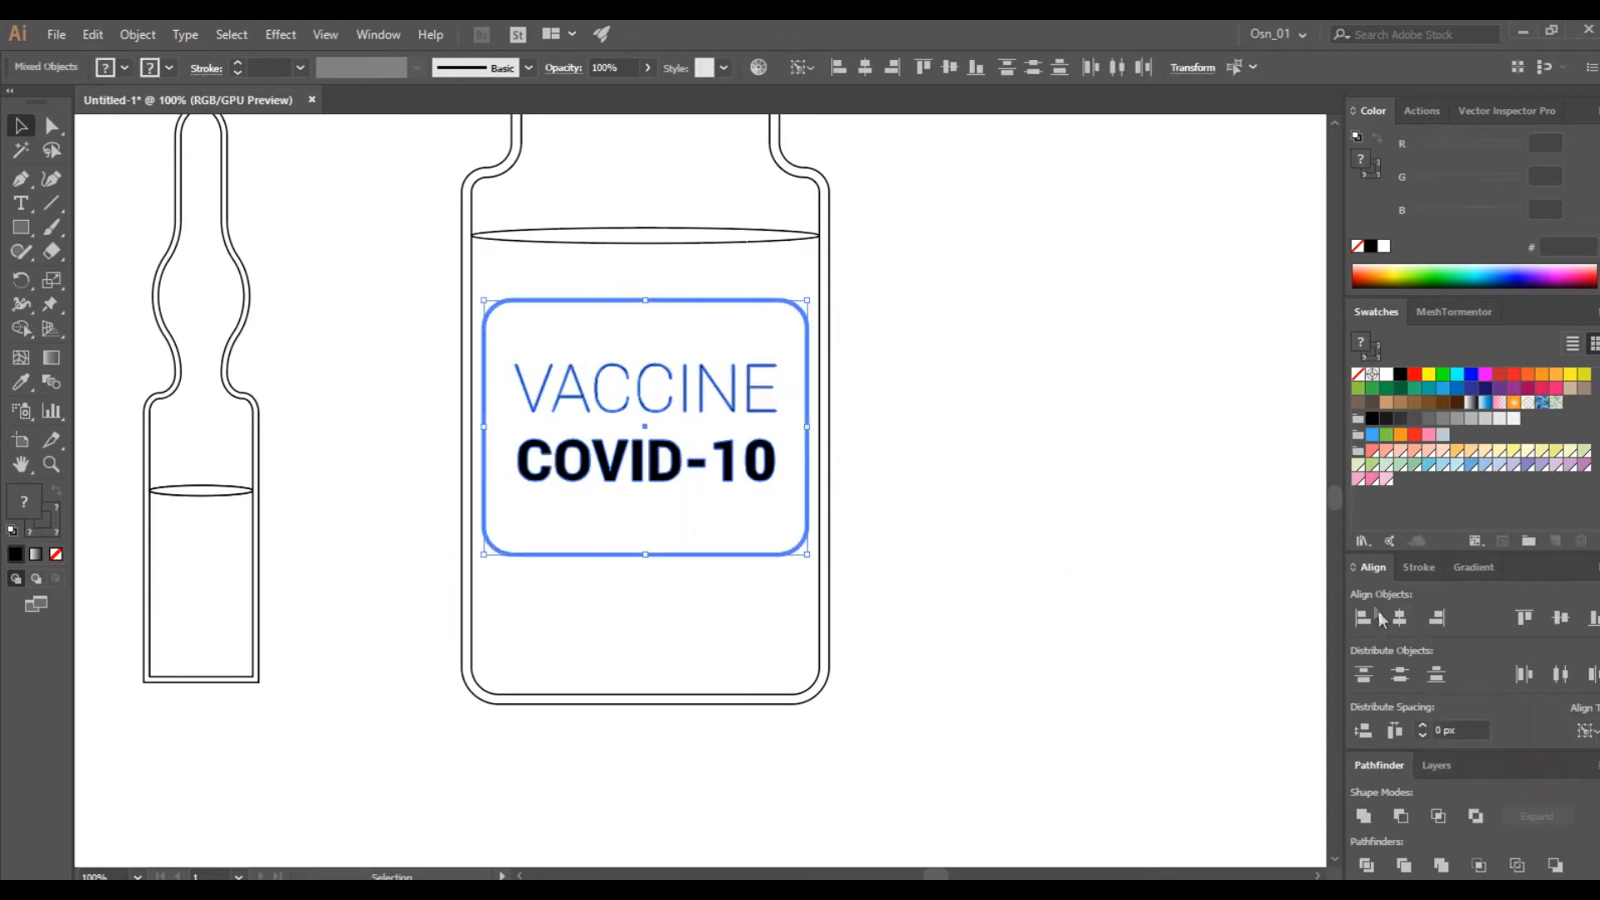
pyautogui.click(1560, 617)
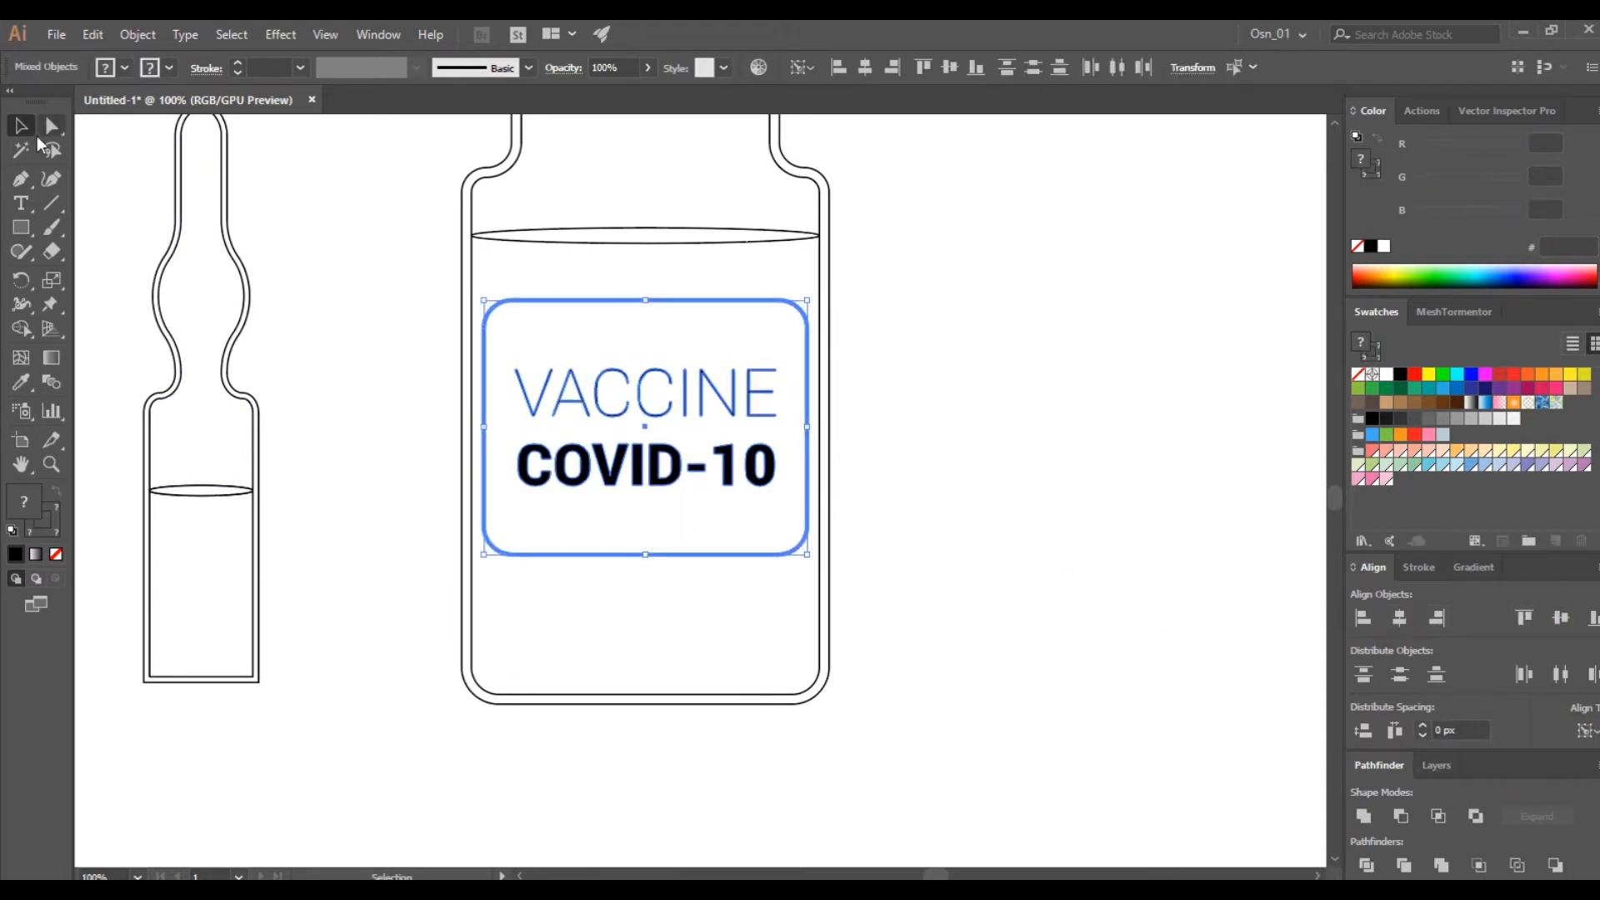
pyautogui.click(983, 468)
pyautogui.scroll(-3, 920, 456)
pyautogui.moveTo(964, 325); pyautogui.dragTo(478, 518)
pyautogui.moveTo(859, 464); pyautogui.dragTo(454, 361)
pyautogui.hotkey('ctrl', 'g')
pyautogui.hotkey('ctrl', 'z')
pyautogui.hotkey('ctrl', 'z')
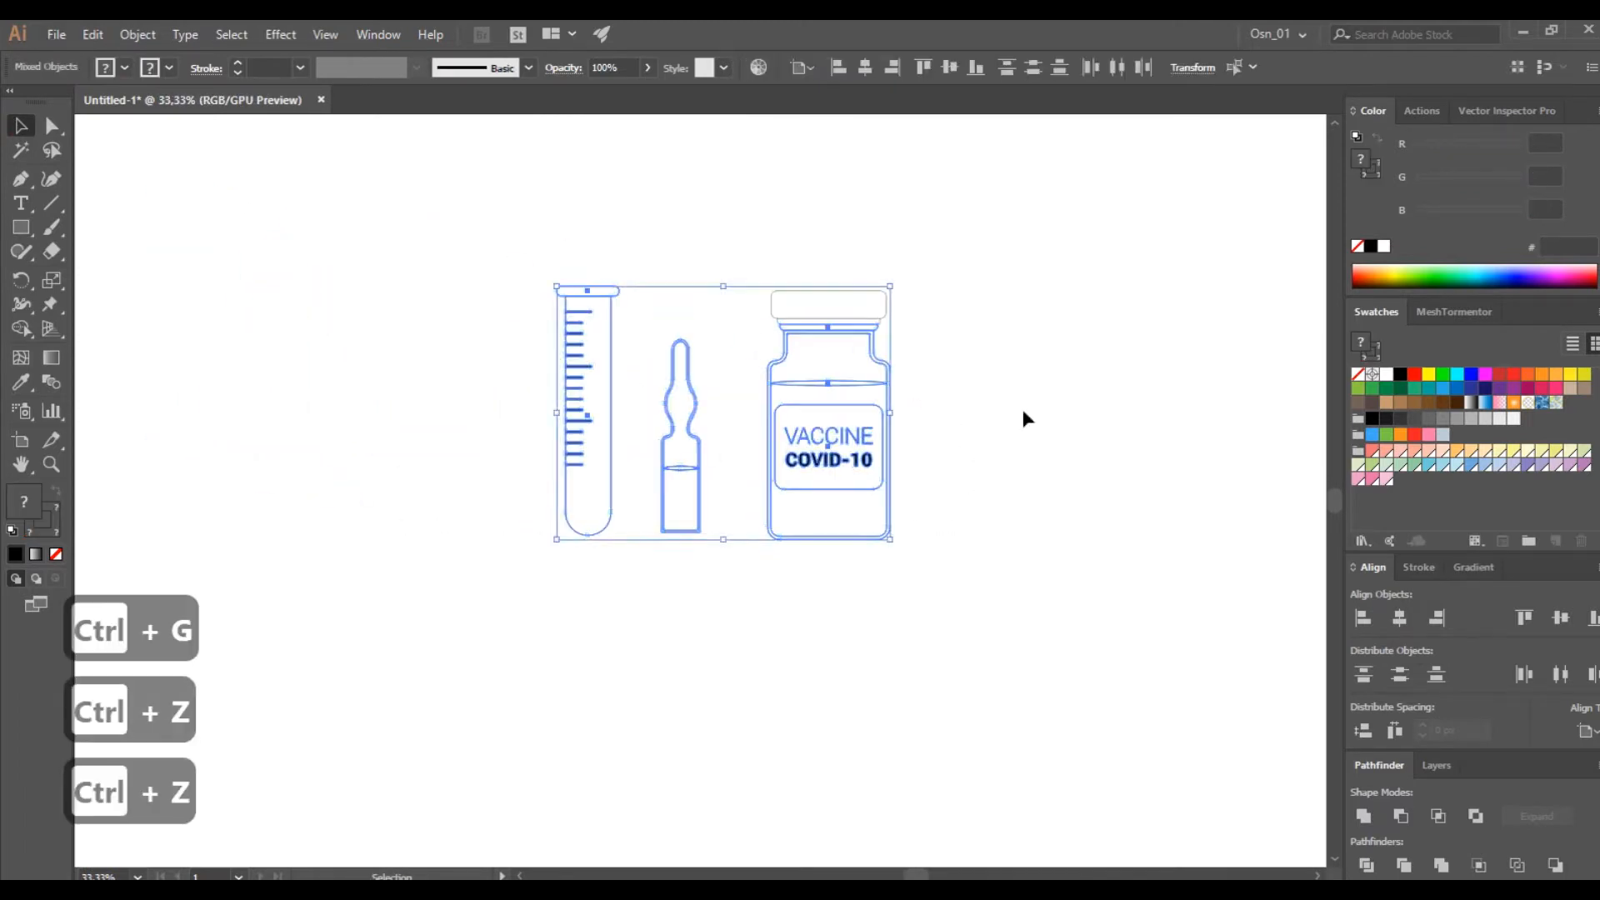
# - Ungroup the artwork and place an enlarged, ungrouped copy of all three illustrations below and to the right of the originals
pyautogui.hotkey('ctrl', 'shift', 'g')
pyautogui.click(989, 393)
pyautogui.moveTo(997, 238); pyautogui.dragTo(583, 537)
pyautogui.moveTo(854, 468); pyautogui.dragTo(923, 579)
pyautogui.hotkey('ctrl', 'g')
pyautogui.hotkey('ctrl', 'shift', 'g')
pyautogui.moveTo(1005, 658); pyautogui.dragTo(1152, 782)
pyautogui.click(1157, 640)
# - Draw a flat liquid-surface ellipse across the enlarged test tube and copy the white fill and 1 pt black stroke onto it
pyautogui.hscroll(7, 1033, 596)
pyautogui.scroll(-2, 572, 650)
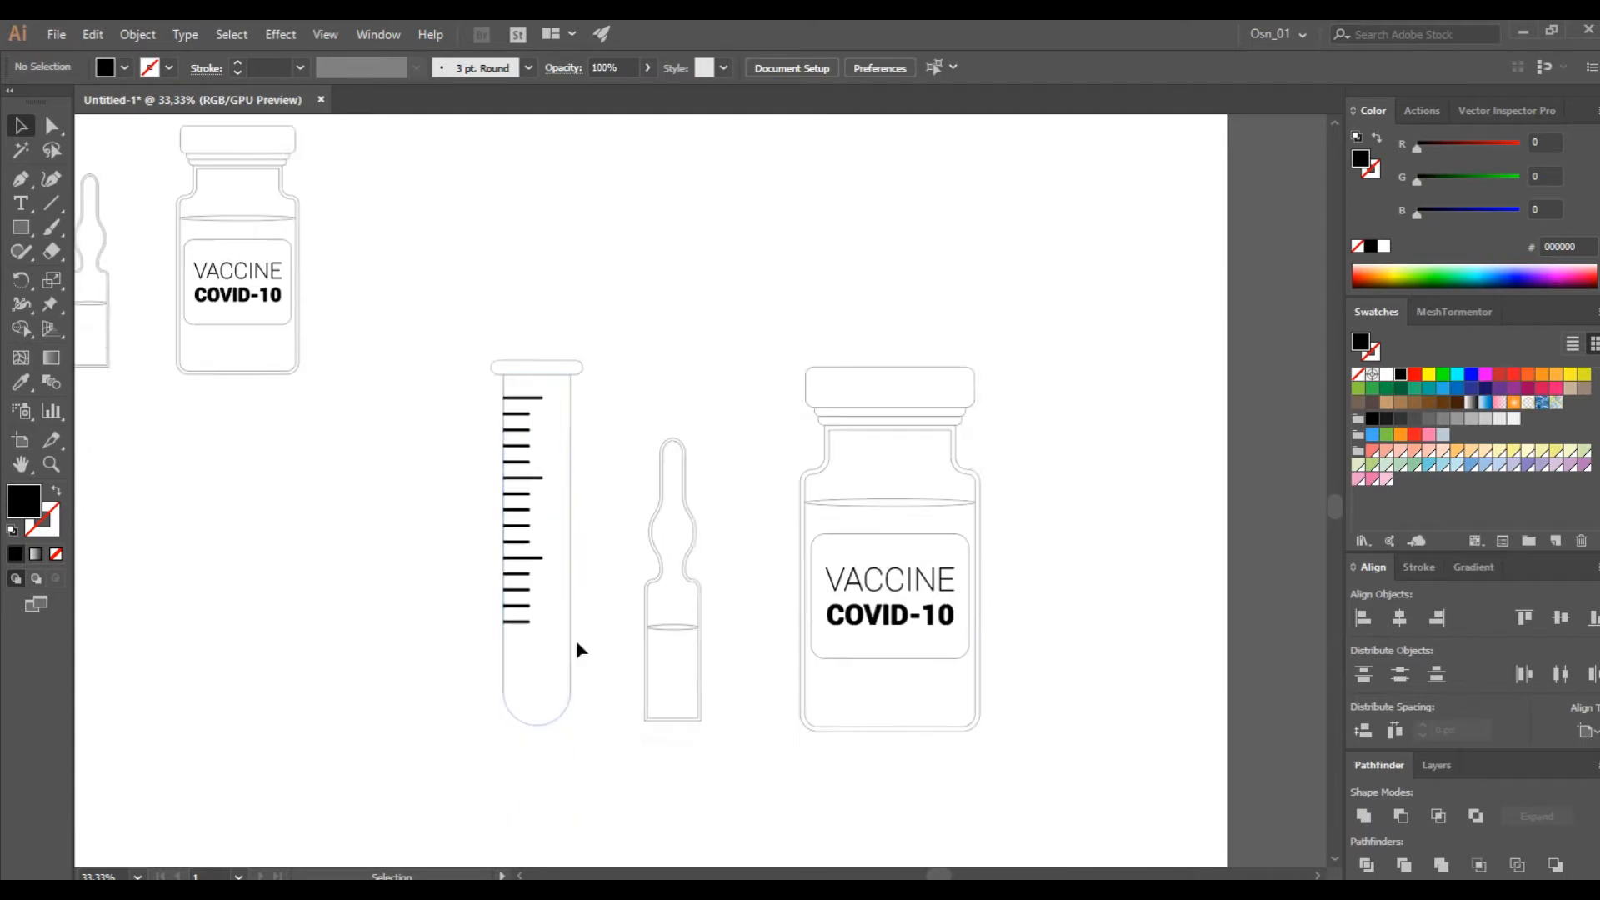
pyautogui.scroll(3, 576, 640)
pyautogui.scroll(1, 875, 636)
pyautogui.moveTo(21, 227); pyautogui.dragTo(100, 275)
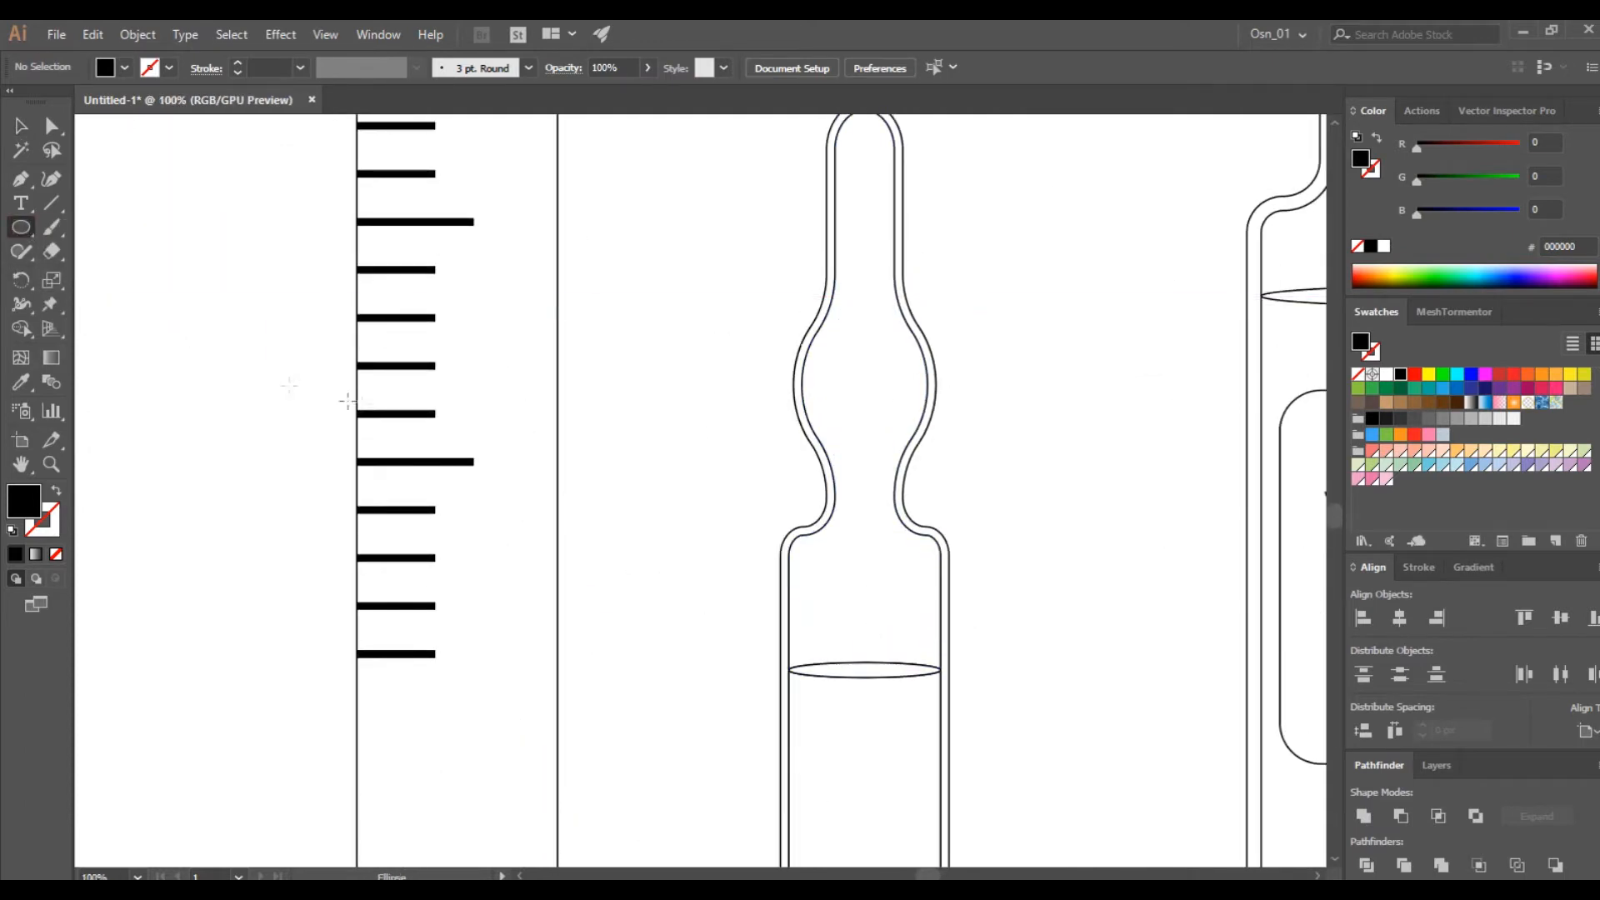
pyautogui.moveTo(358, 428); pyautogui.dragTo(558, 436)
pyautogui.click(502, 517)
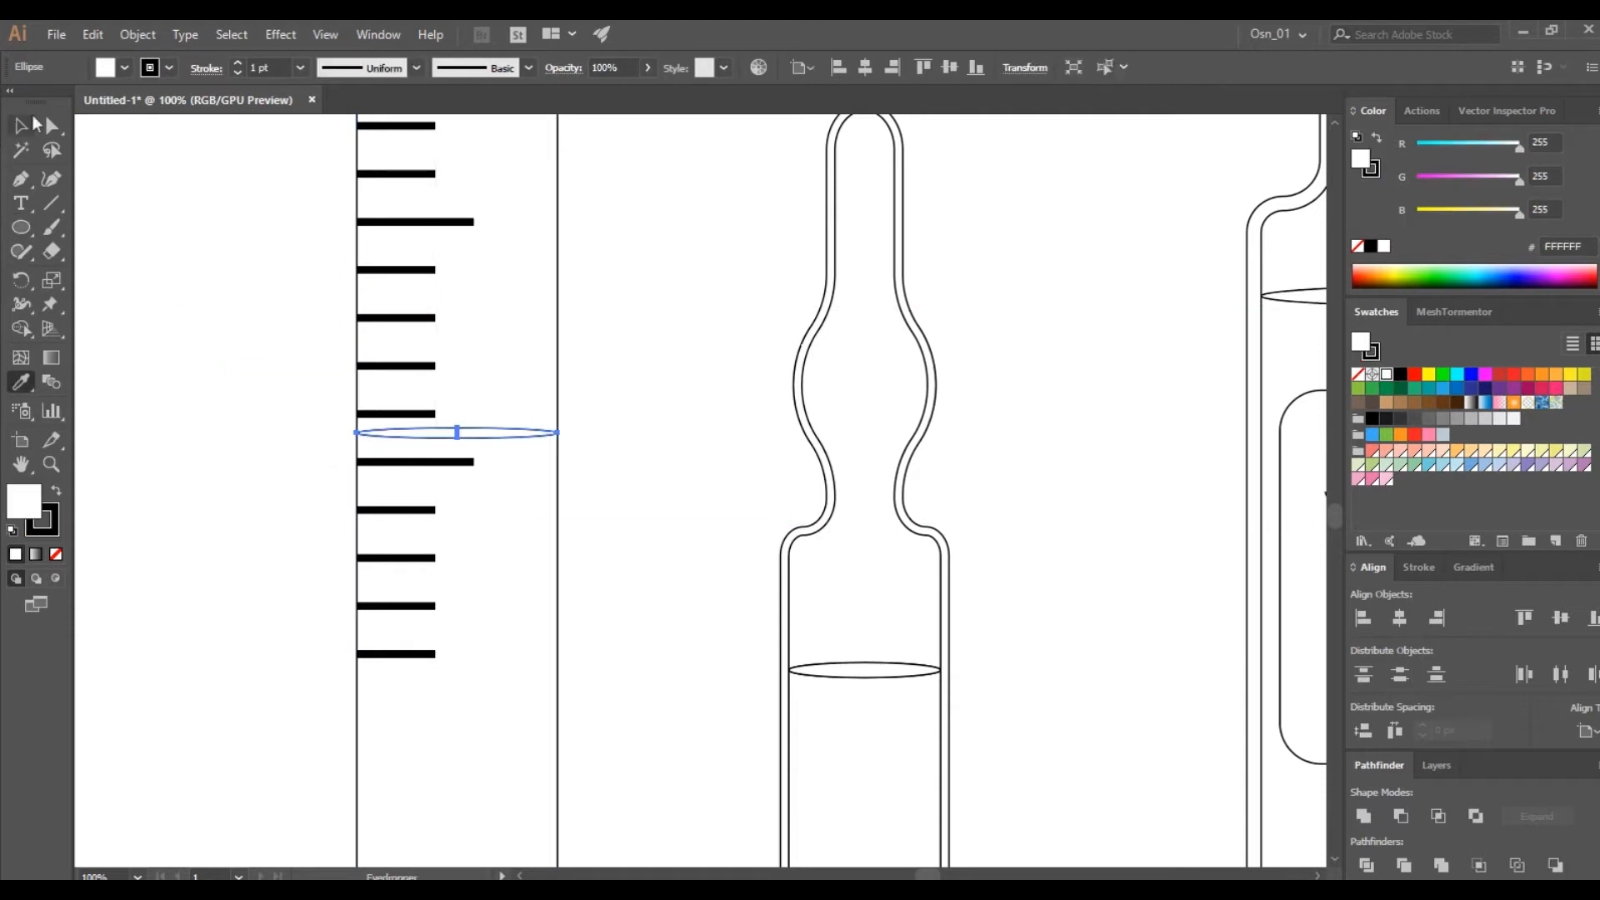
pyautogui.press('v')
pyautogui.click(204, 272)
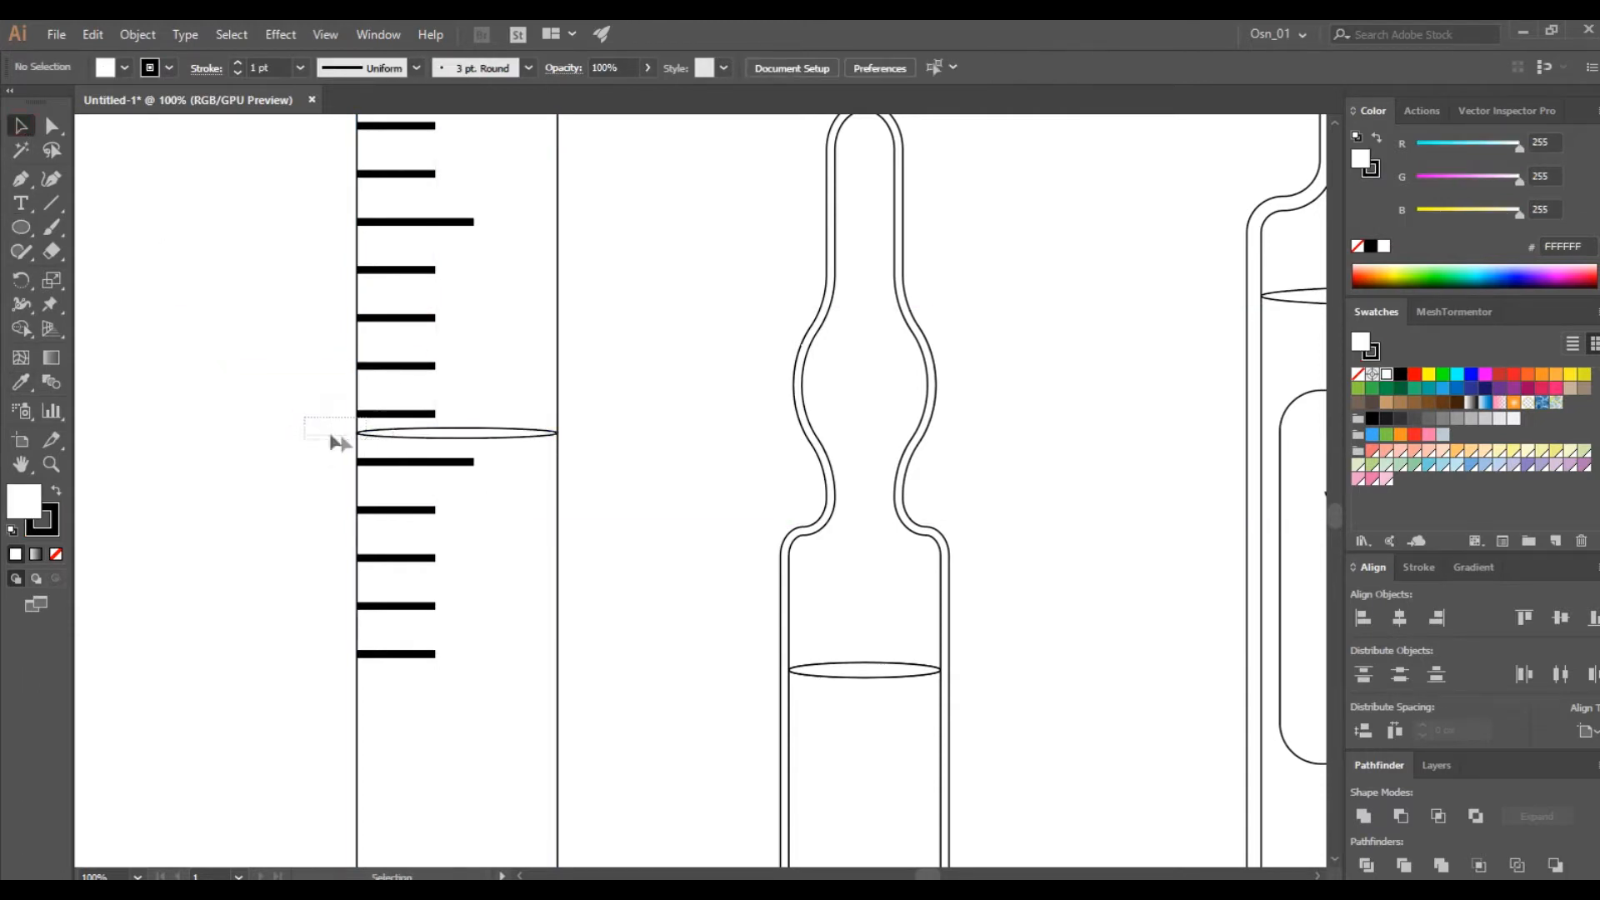
# - Divide the test tube at the ellipse with Shape Builder into separate liquid and surface shapes
pyautogui.click(359, 437)
pyautogui.click(22, 330)
pyautogui.click(511, 492)
pyautogui.click(490, 433)
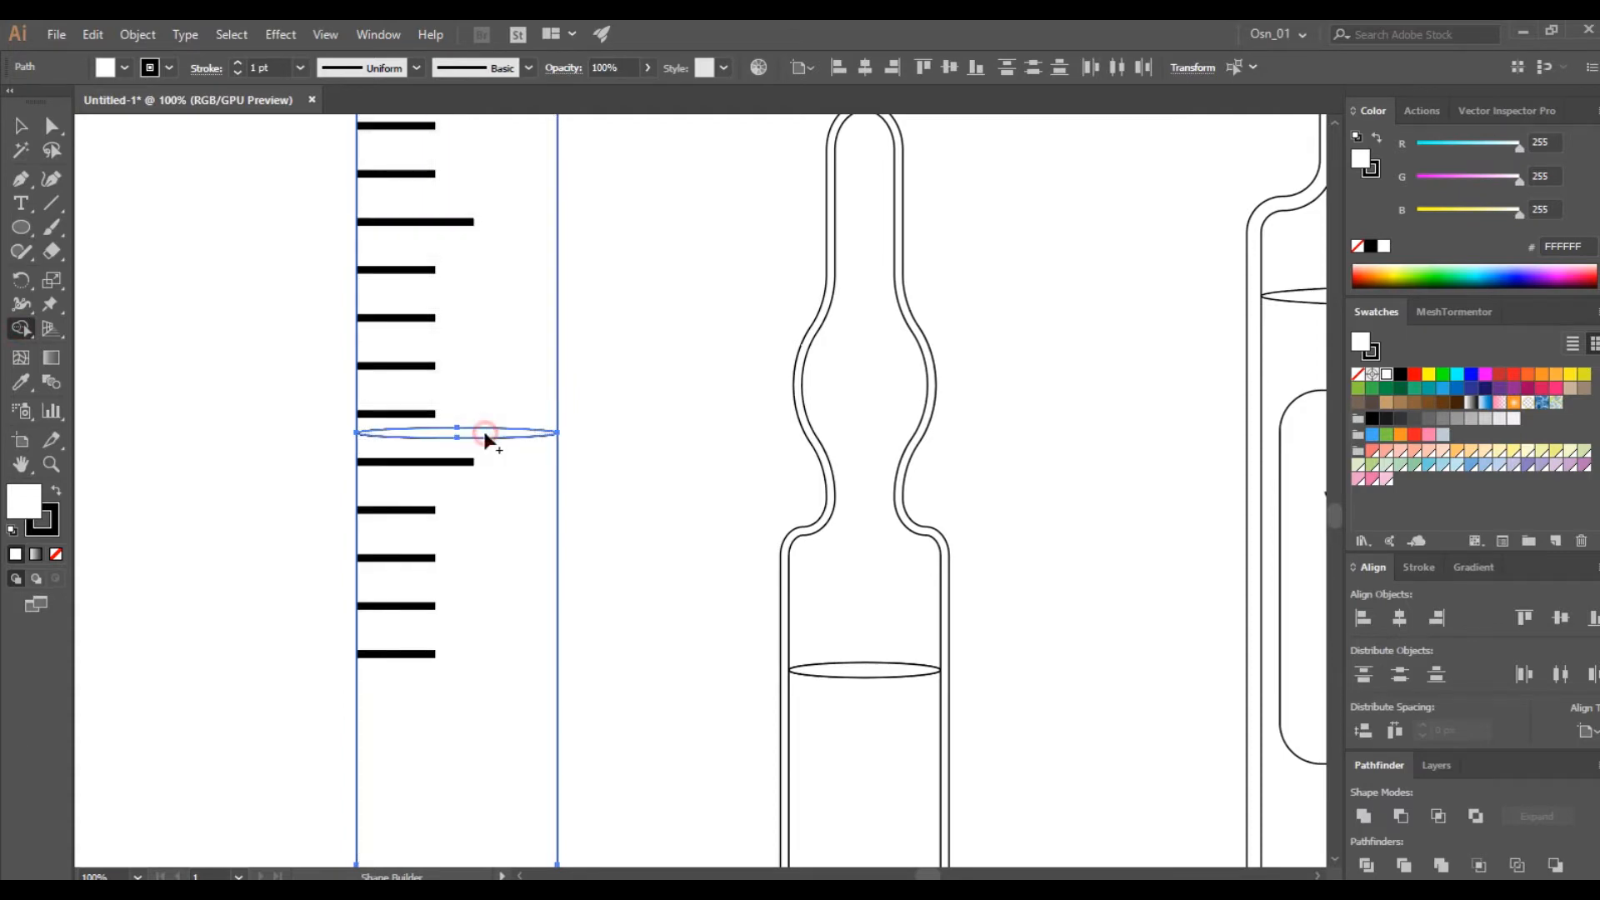
pyautogui.press('v')
pyautogui.click(208, 303)
# - Scatter eight small circular bubbles of varied sizes through the liquid in the enlarged ampoule
pyautogui.scroll(-1, 417, 446)
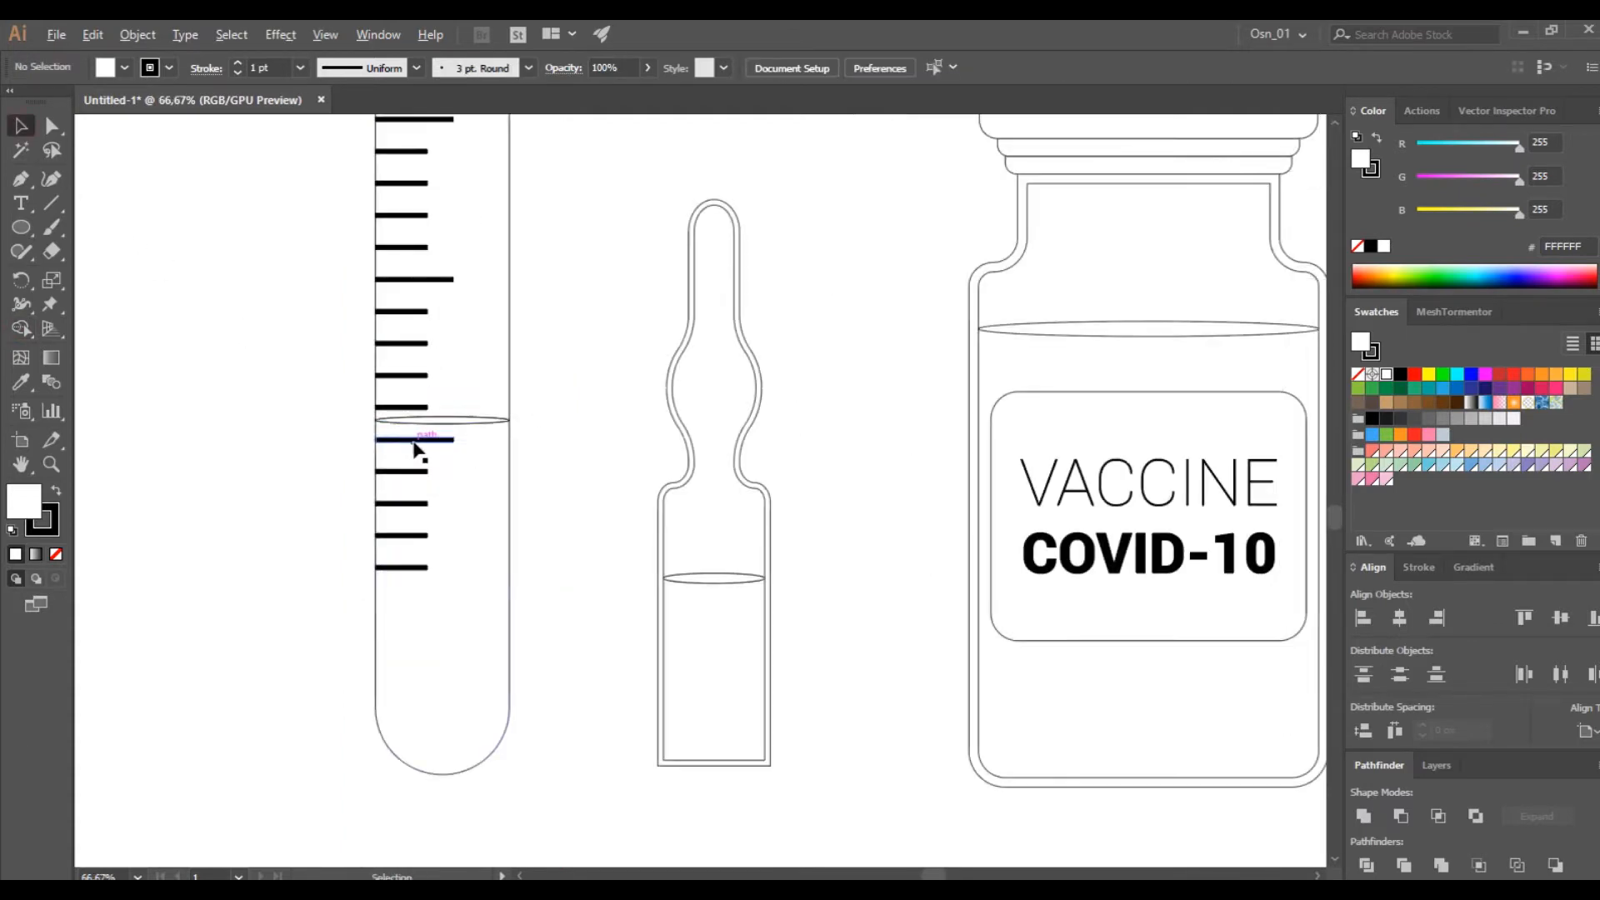
pyautogui.scroll(-1, 721, 628)
pyautogui.scroll(2, 722, 628)
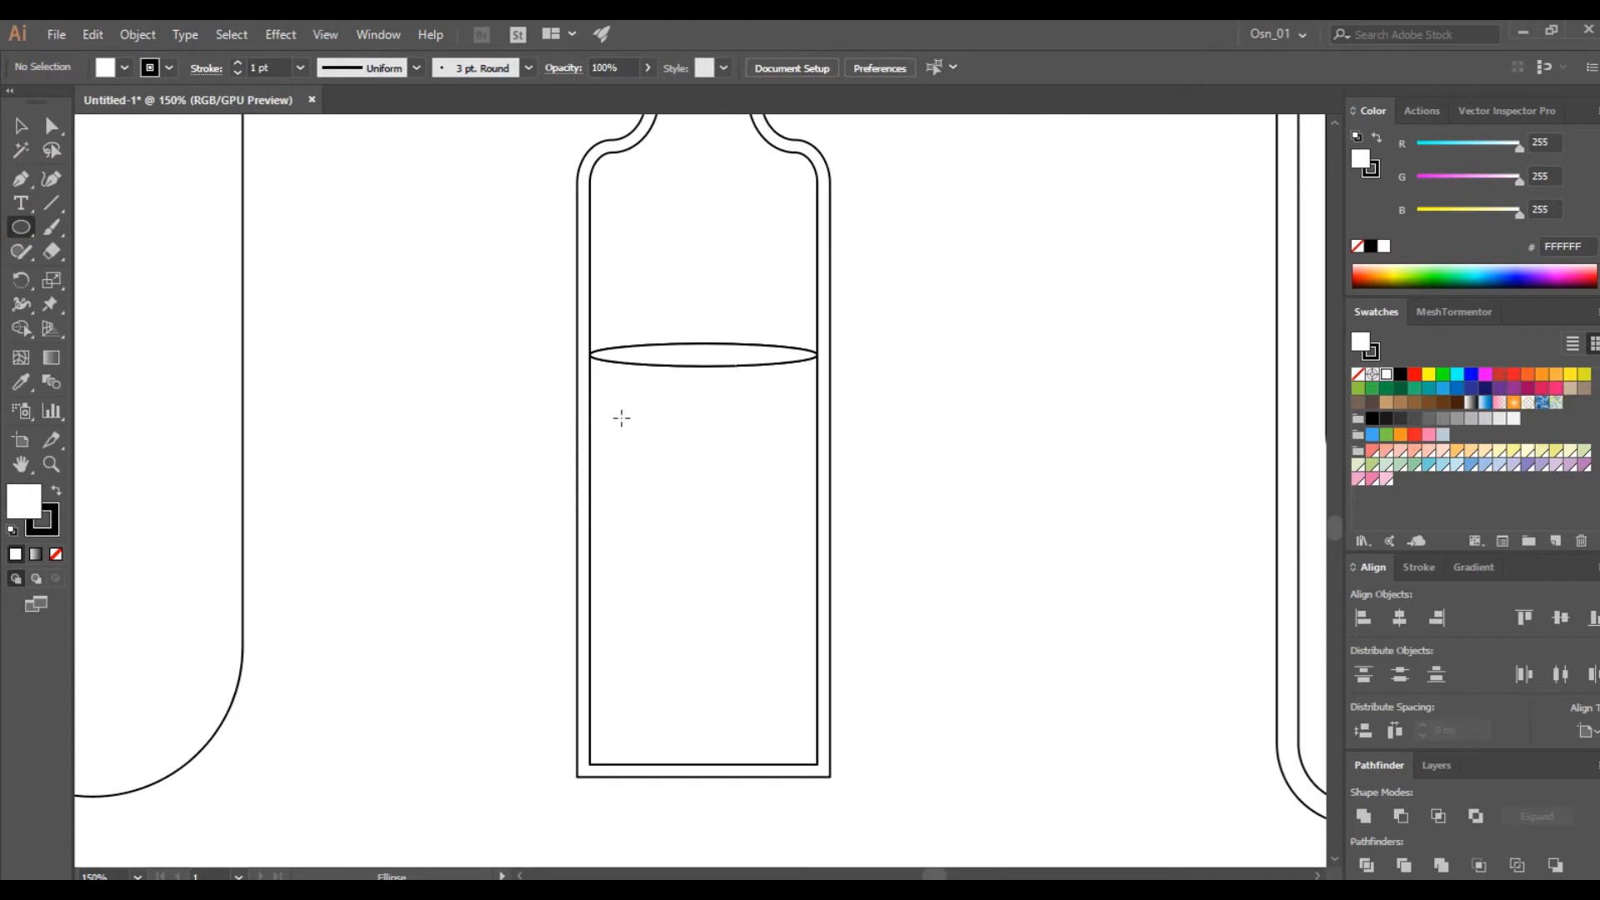
pyautogui.moveTo(691, 470); pyautogui.dragTo(710, 489)
pyautogui.moveTo(651, 568); pyautogui.dragTo(665, 582)
pyautogui.moveTo(673, 609); pyautogui.dragTo(686, 622)
pyautogui.moveTo(731, 672)
pyautogui.mouseDown()
pyautogui.moveTo(744, 683)
pyautogui.moveTo(671, 701)
pyautogui.mouseUp()
pyautogui.moveTo(743, 535); pyautogui.dragTo(758, 550)
pyautogui.moveTo(751, 404); pyautogui.dragTo(766, 420)
# - Scatter eleven circular bubbles, from about 8 to 31 px across, through the test tube's liquid below its surface ellipse
pyautogui.scroll(-1, 667, 400)
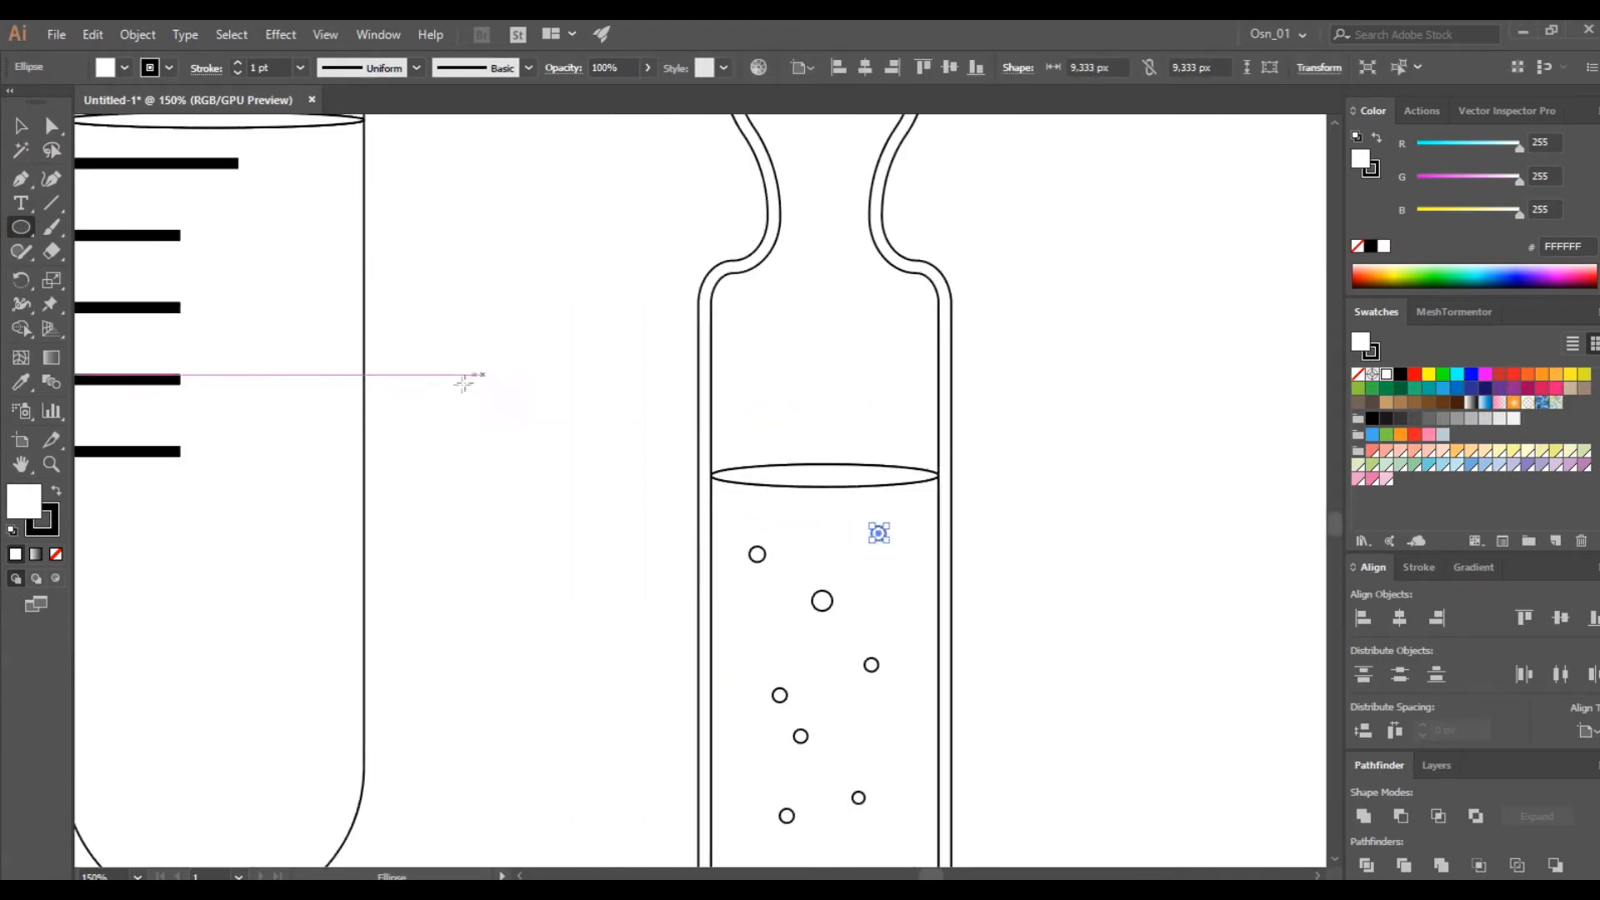
pyautogui.moveTo(329, 522); pyautogui.dragTo(344, 537)
pyautogui.moveTo(371, 624); pyautogui.dragTo(389, 643)
pyautogui.moveTo(412, 661); pyautogui.dragTo(426, 675)
pyautogui.moveTo(416, 428); pyautogui.dragTo(430, 443)
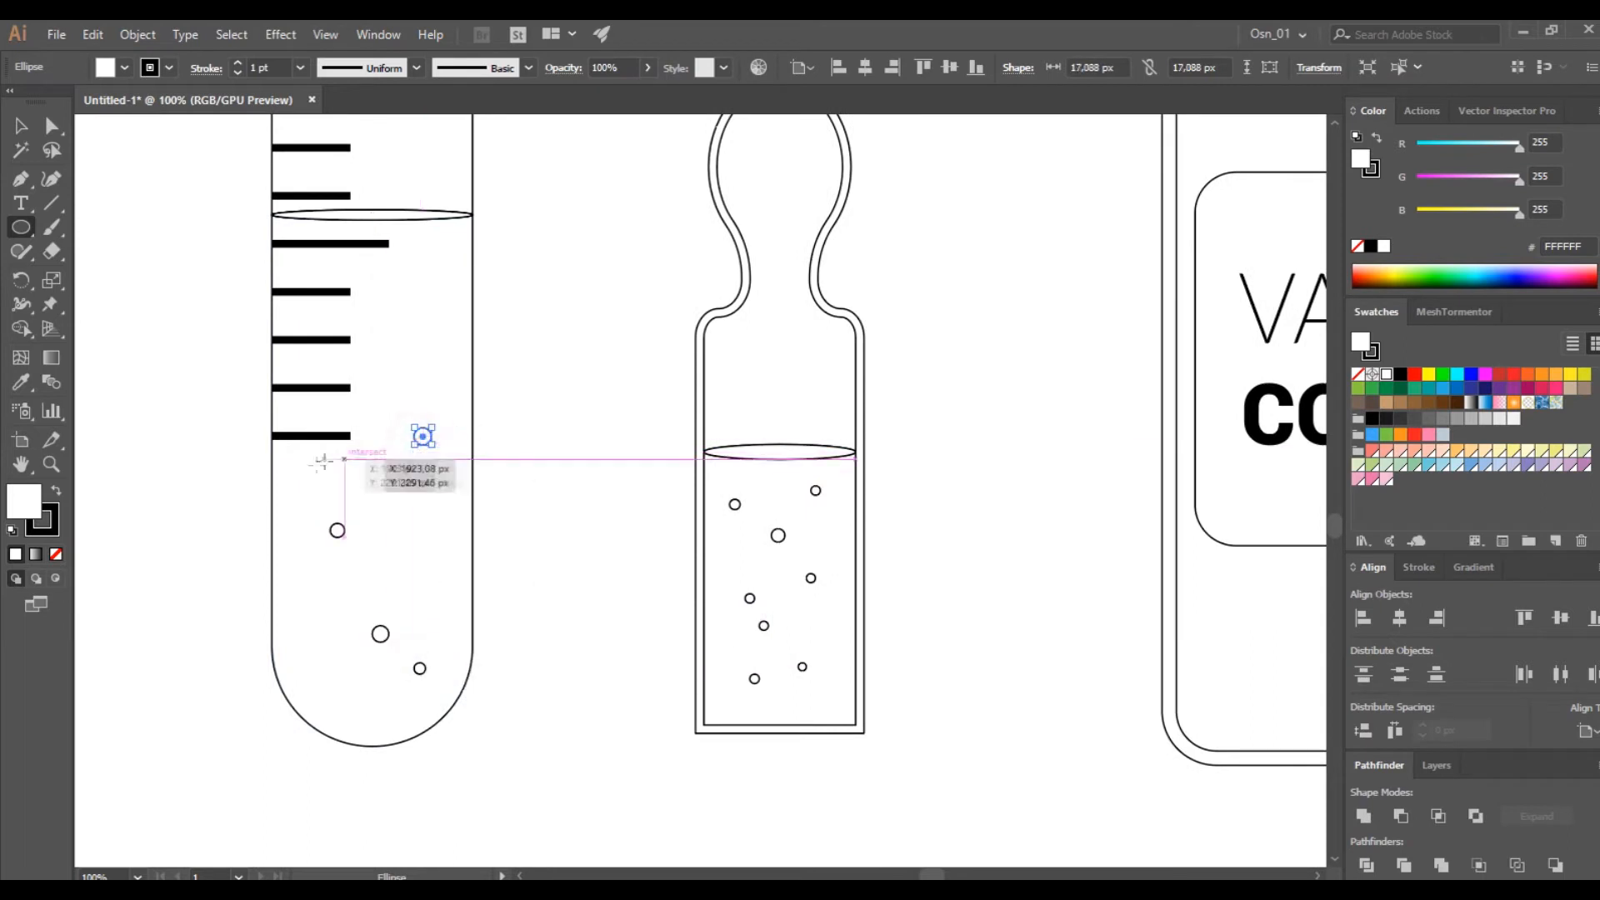
pyautogui.moveTo(311, 409); pyautogui.dragTo(321, 419)
pyautogui.moveTo(329, 312); pyautogui.dragTo(344, 327)
pyautogui.moveTo(380, 359); pyautogui.dragTo(398, 377)
pyautogui.moveTo(420, 262); pyautogui.dragTo(454, 296)
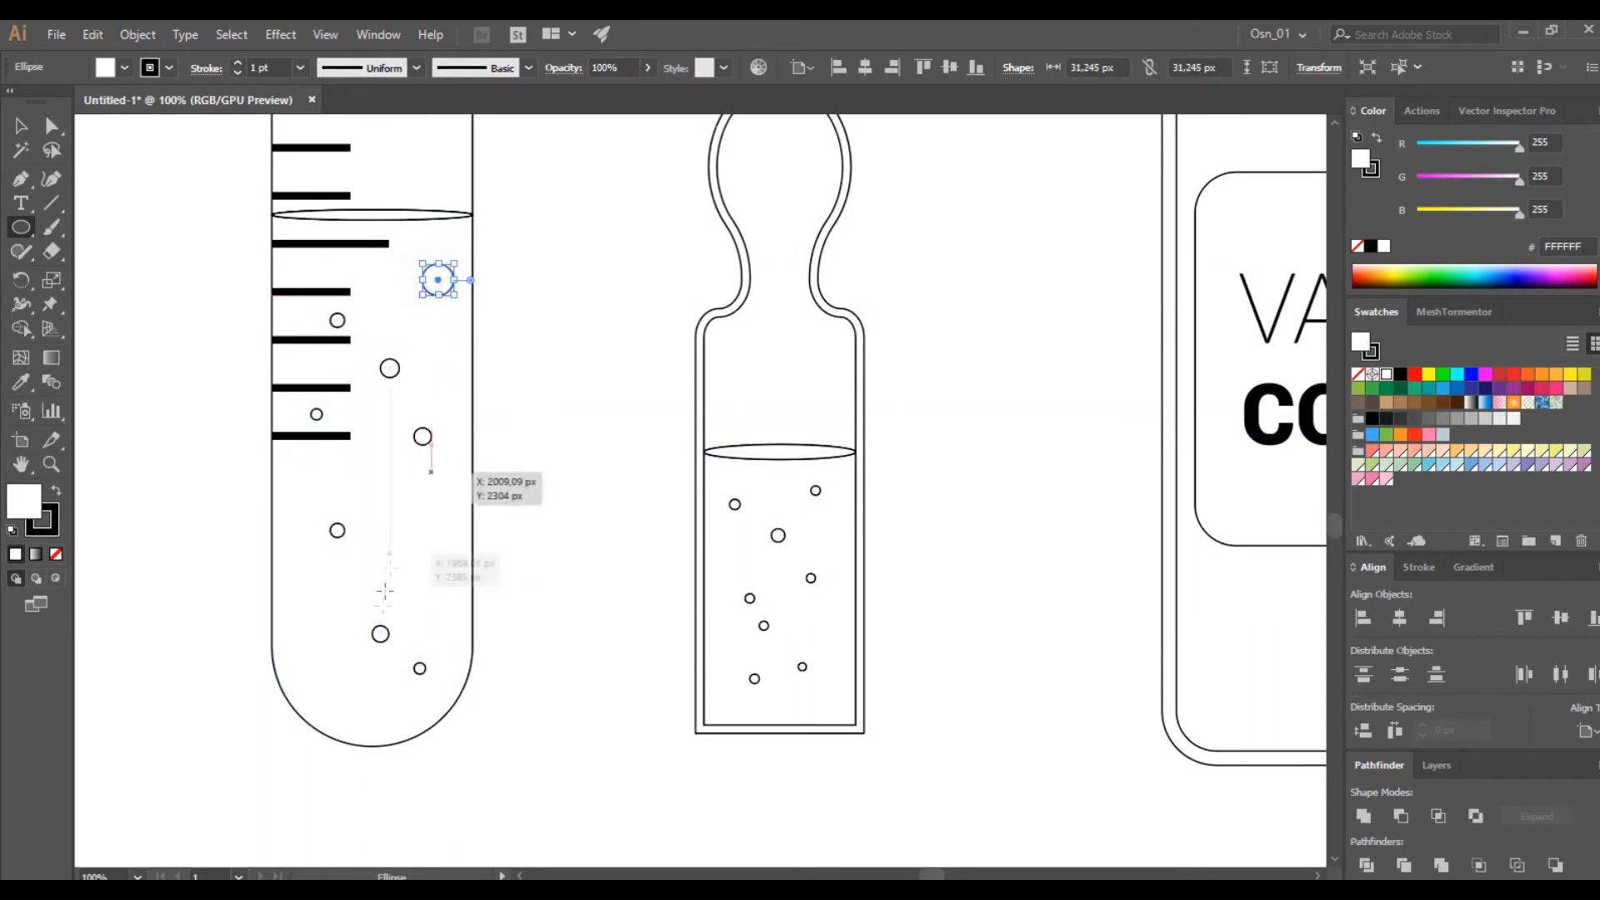
pyautogui.moveTo(306, 601); pyautogui.dragTo(315, 610)
pyautogui.hotkey('ctrl', 'z')
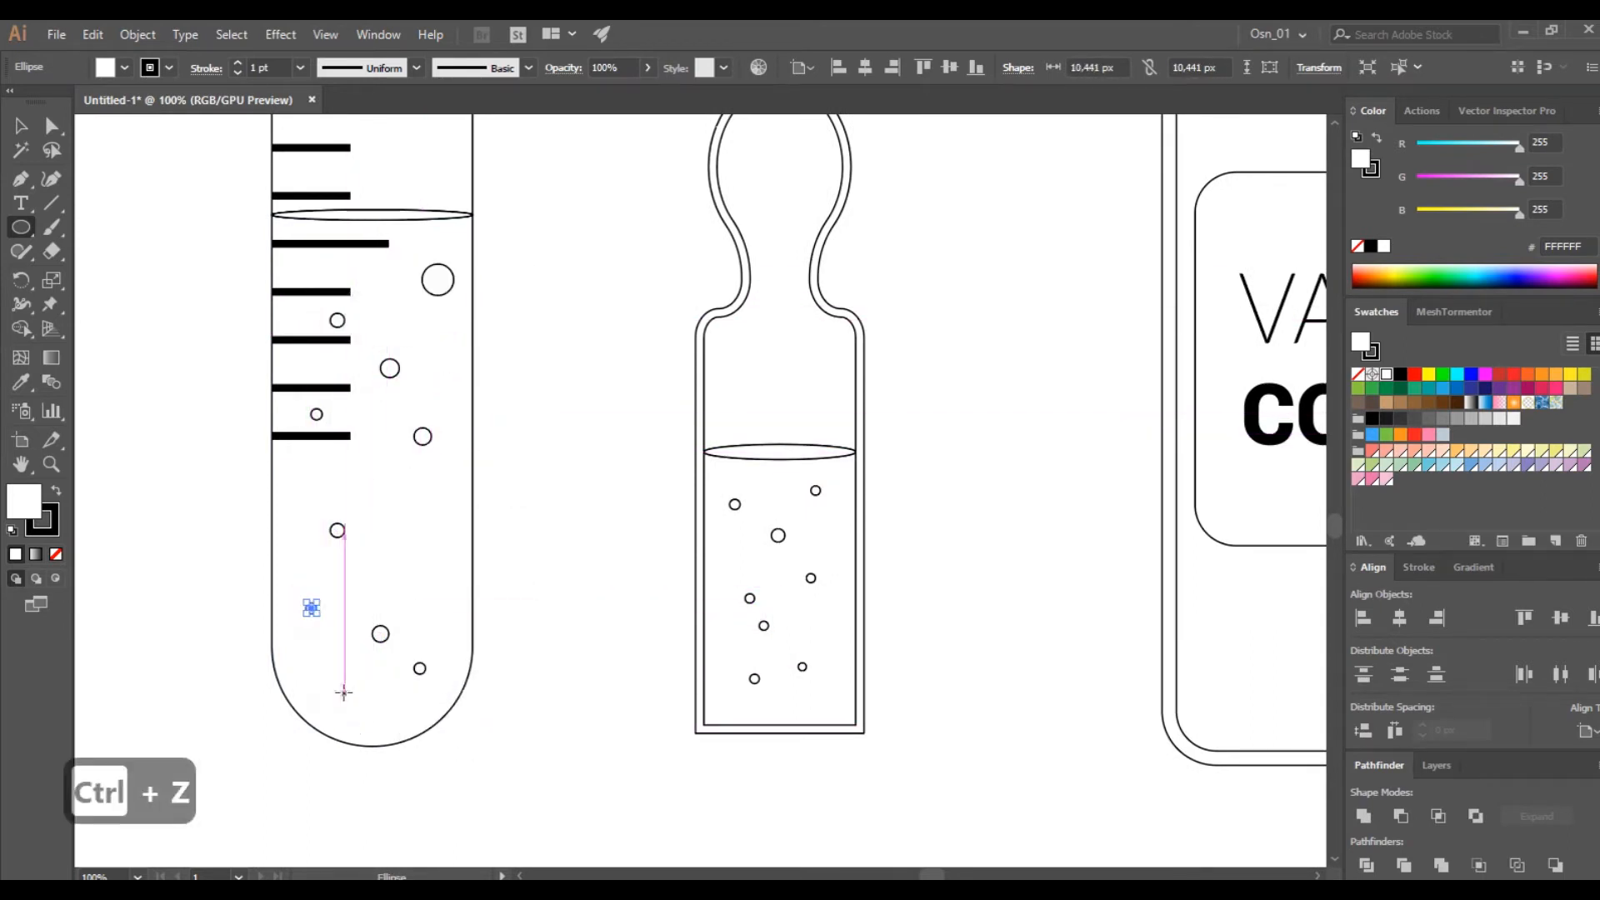
pyautogui.scroll(3, 342, 720)
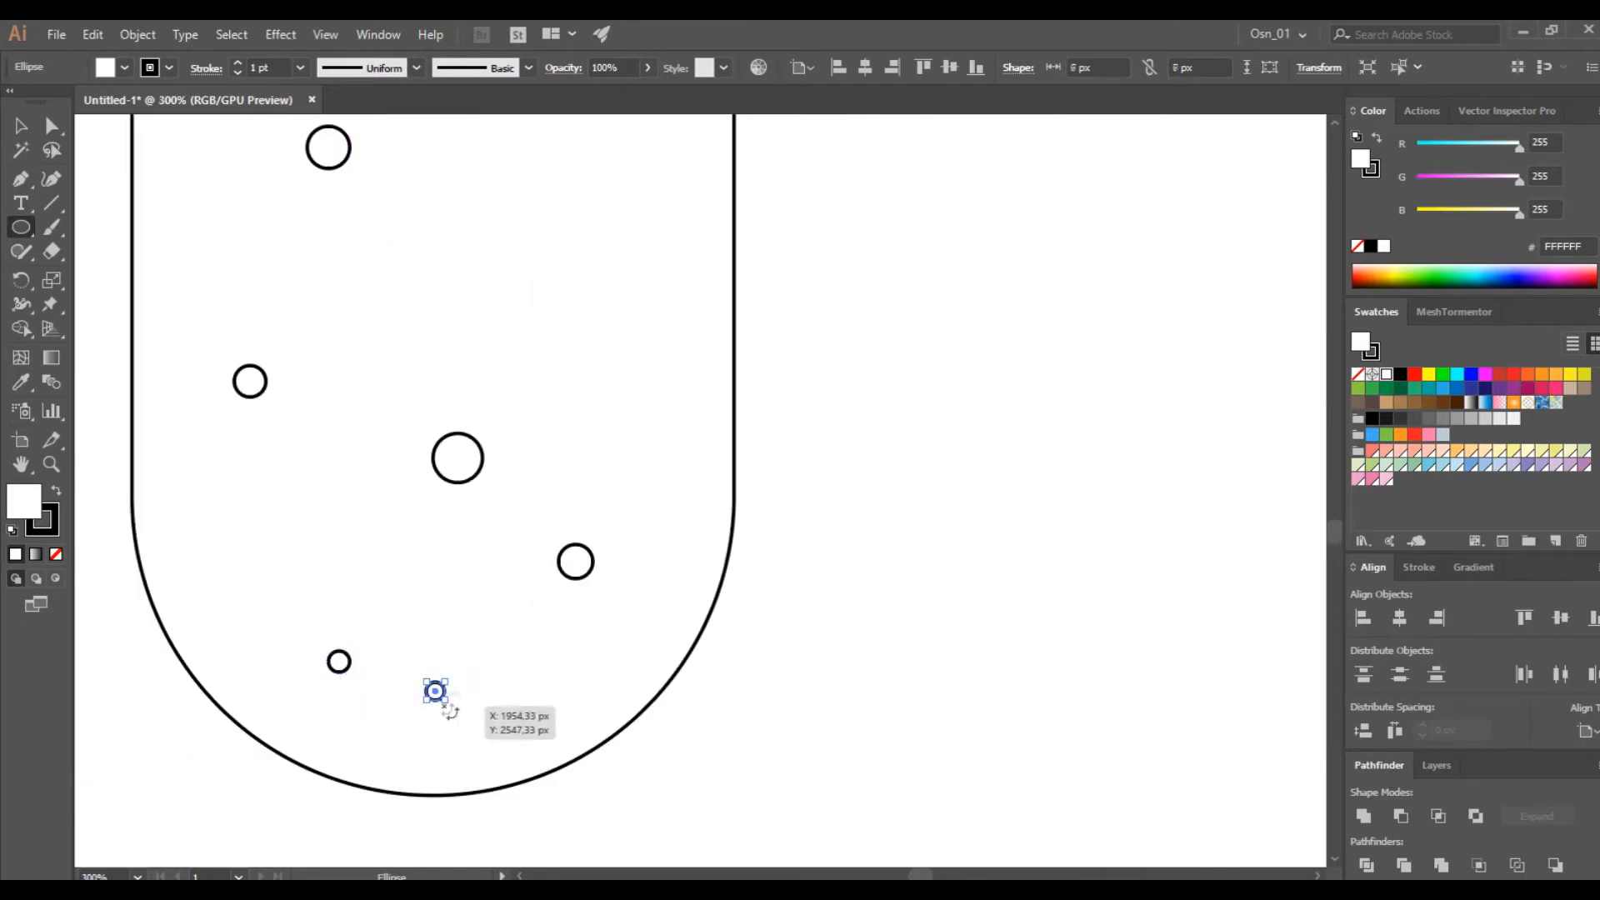
# - Draw nine circular bubbles of varied sizes in the bottle's liquid, six below the label and three above it
pyautogui.scroll(-4, 534, 711)
pyautogui.hscroll(11, 792, 646)
pyautogui.moveTo(636, 607); pyautogui.dragTo(652, 624)
pyautogui.moveTo(764, 633); pyautogui.dragTo(857, 686)
pyautogui.moveTo(852, 597); pyautogui.dragTo(864, 608)
pyautogui.moveTo(726, 596); pyautogui.dragTo(743, 611)
pyautogui.moveTo(698, 658); pyautogui.dragTo(704, 665)
pyautogui.moveTo(659, 288); pyautogui.dragTo(669, 297)
pyautogui.moveTo(784, 296); pyautogui.dragTo(795, 306)
pyautogui.moveTo(889, 285); pyautogui.dragTo(905, 300)
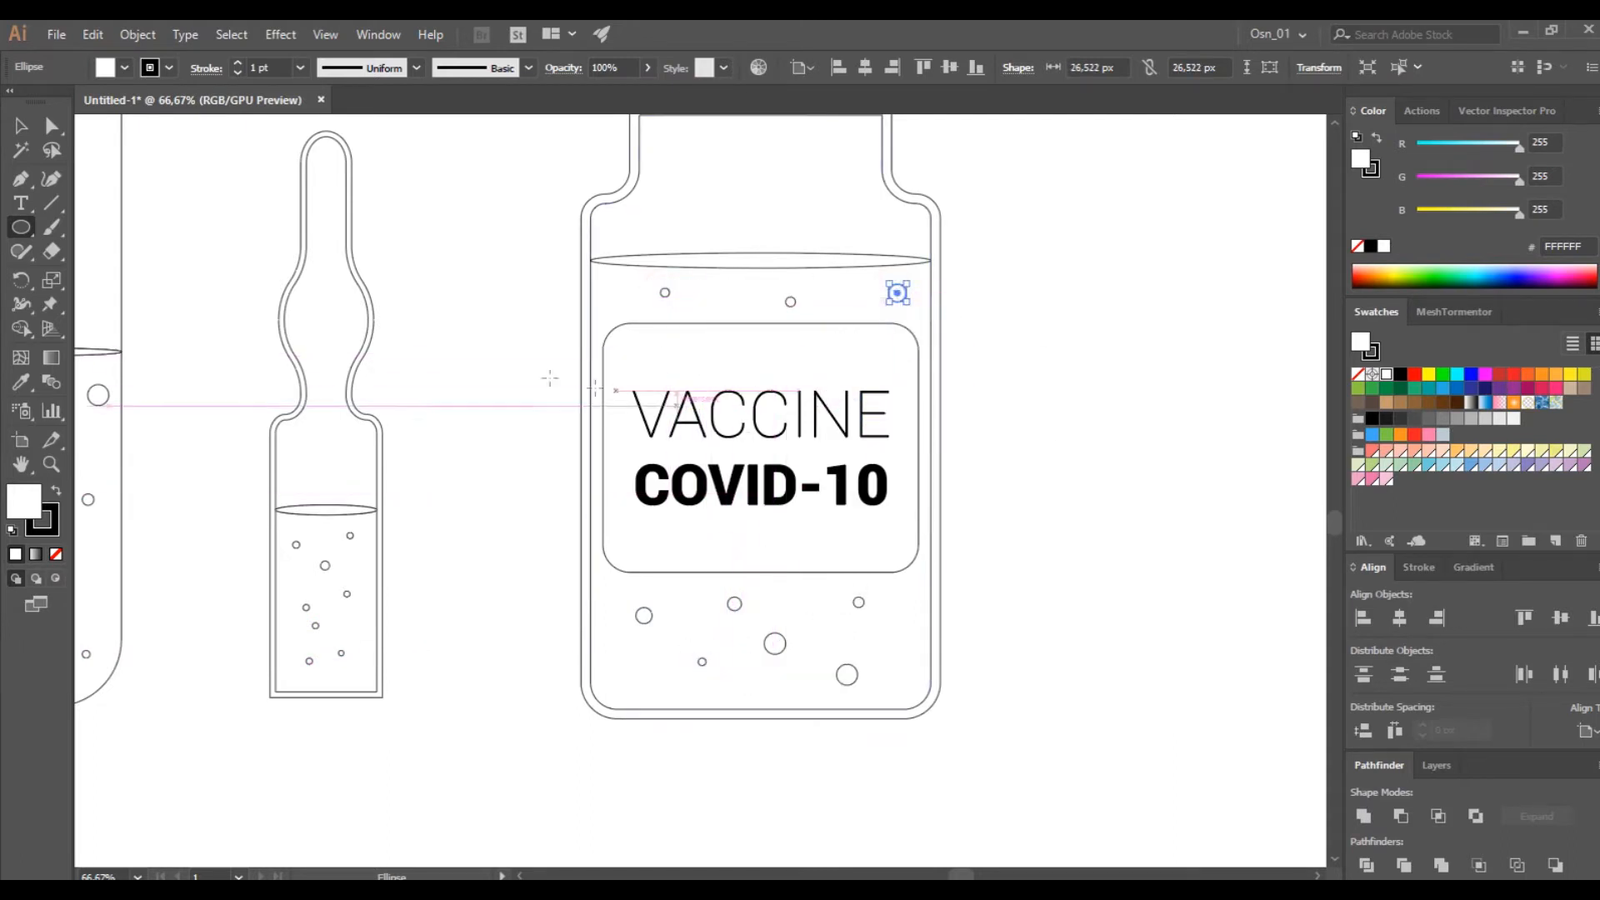
pyautogui.click(14, 128)
pyautogui.click(518, 320)
# - Draw a narrow rectangle about 49 px tall hanging from the cap's upper edge near its left end, and fully round its lower corners
pyautogui.scroll(-2, 538, 328)
pyautogui.scroll(5, 536, 330)
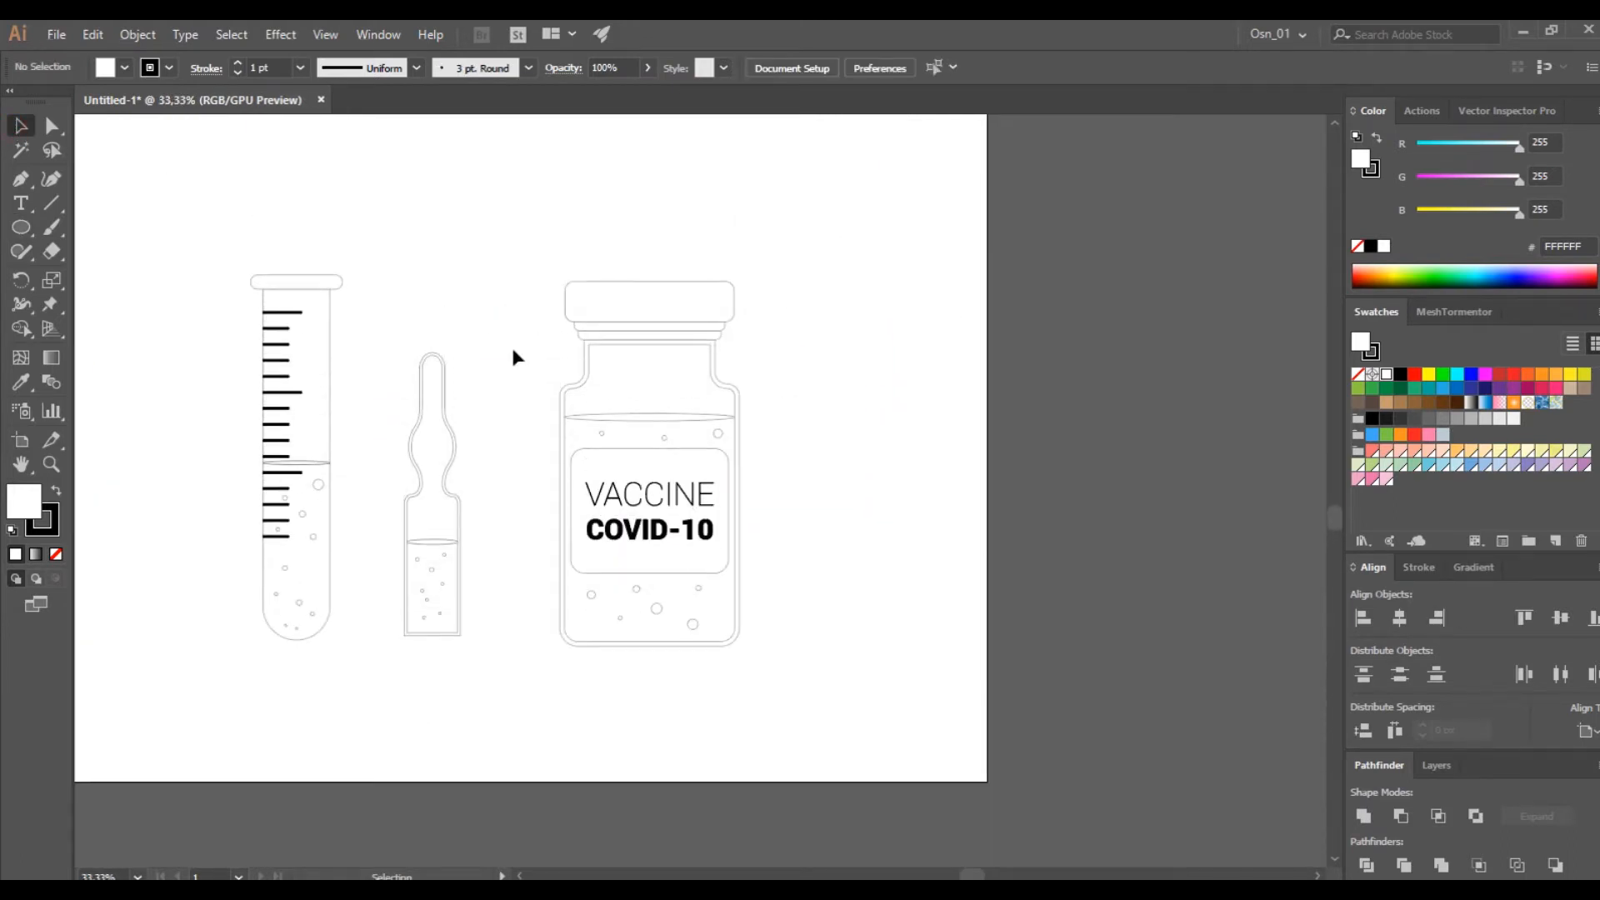
pyautogui.scroll(1, 629, 300)
pyautogui.scroll(1, 631, 306)
pyautogui.click(21, 227)
pyautogui.click(104, 225)
pyautogui.scroll(2, 440, 250)
pyautogui.moveTo(503, 260); pyautogui.dragTo(548, 357)
pyautogui.click(52, 127)
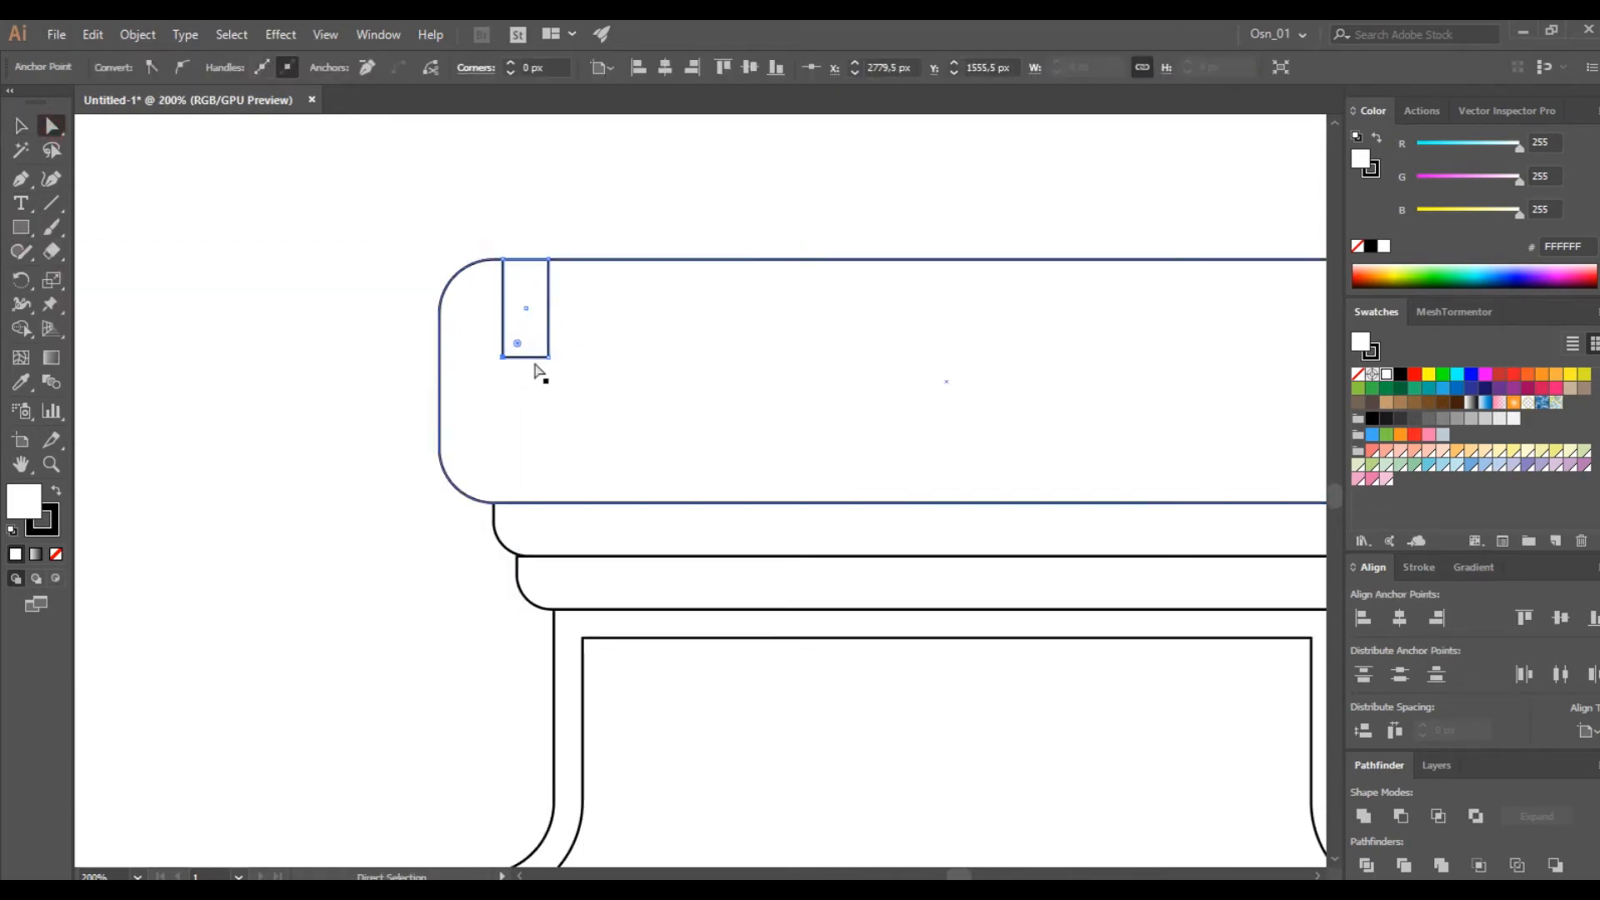
pyautogui.click(548, 357)
pyautogui.click(21, 124)
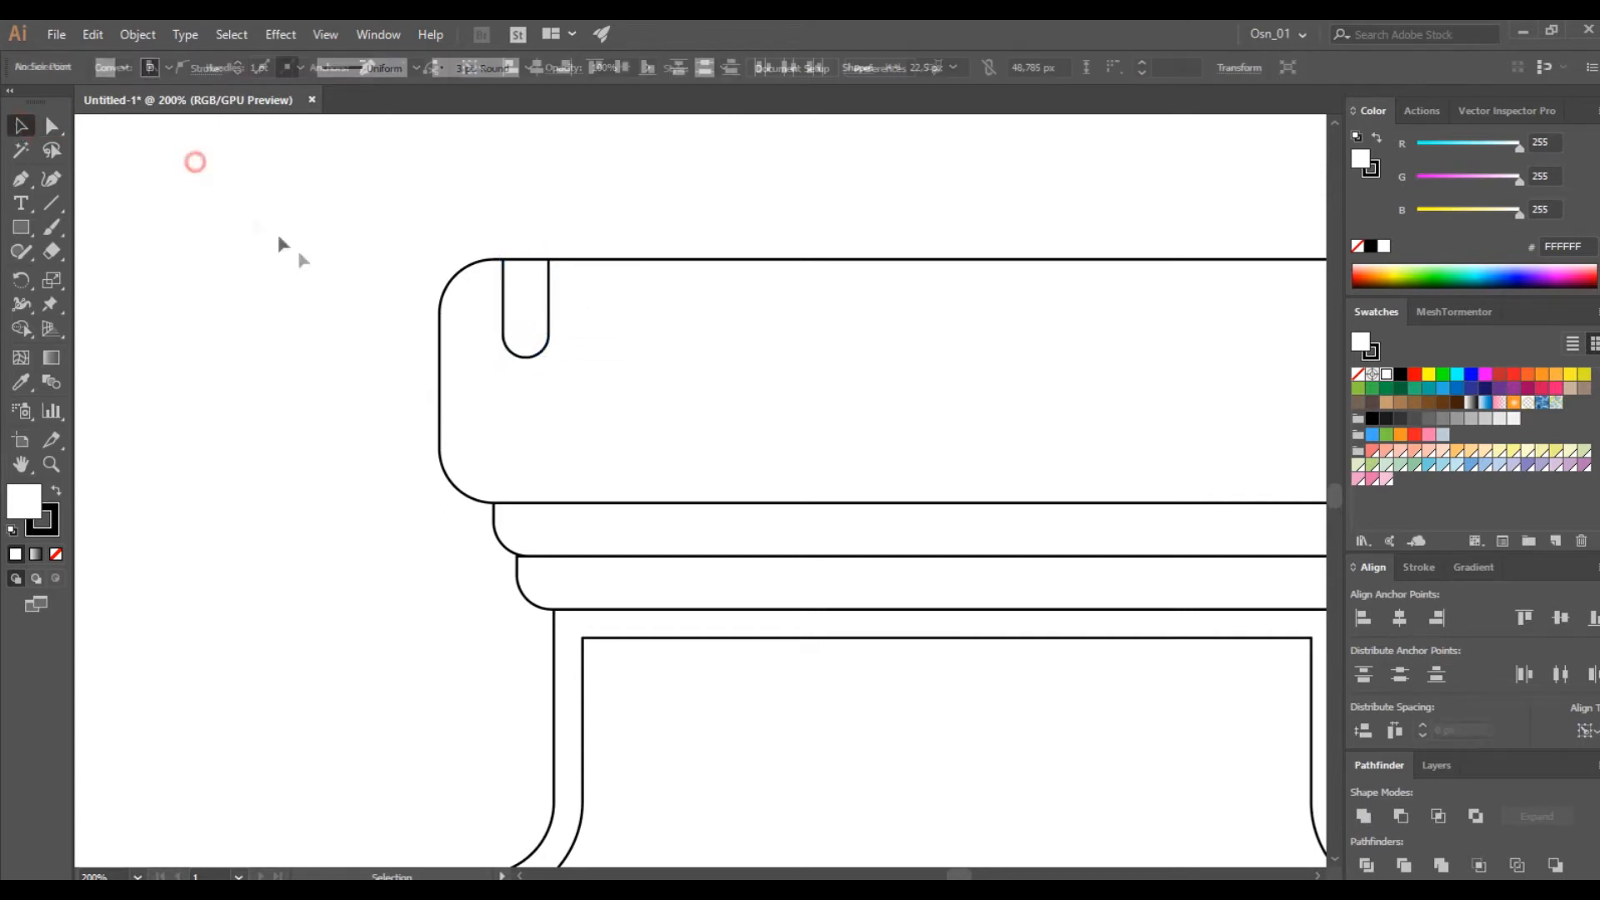
# - Copy the rounded slot horizontally to the opposite end of the cap and select both slots
pyautogui.hotkey('ctrl', '1')
pyautogui.moveTo(364, 313); pyautogui.dragTo(779, 313)
pyautogui.keyDown('shift'); pyautogui.click(374, 310); pyautogui.keyUp('shift')
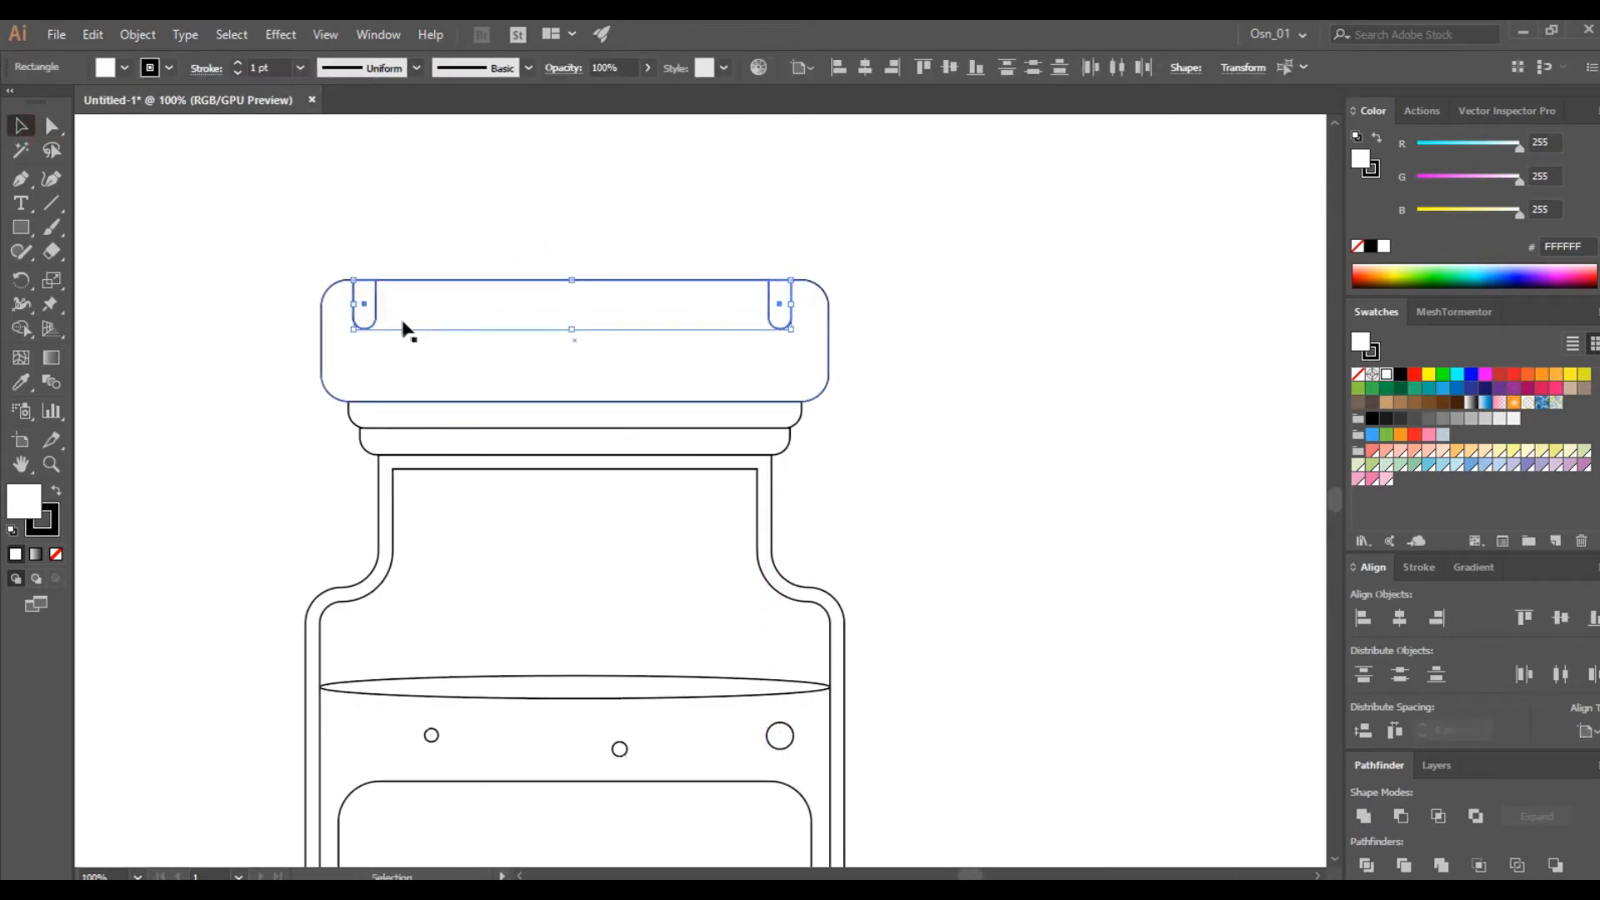
# - Blend the two end slots across the cap with spacing set to 7 specified steps
pyautogui.click(788, 305)
pyautogui.doubleClick(51, 384)
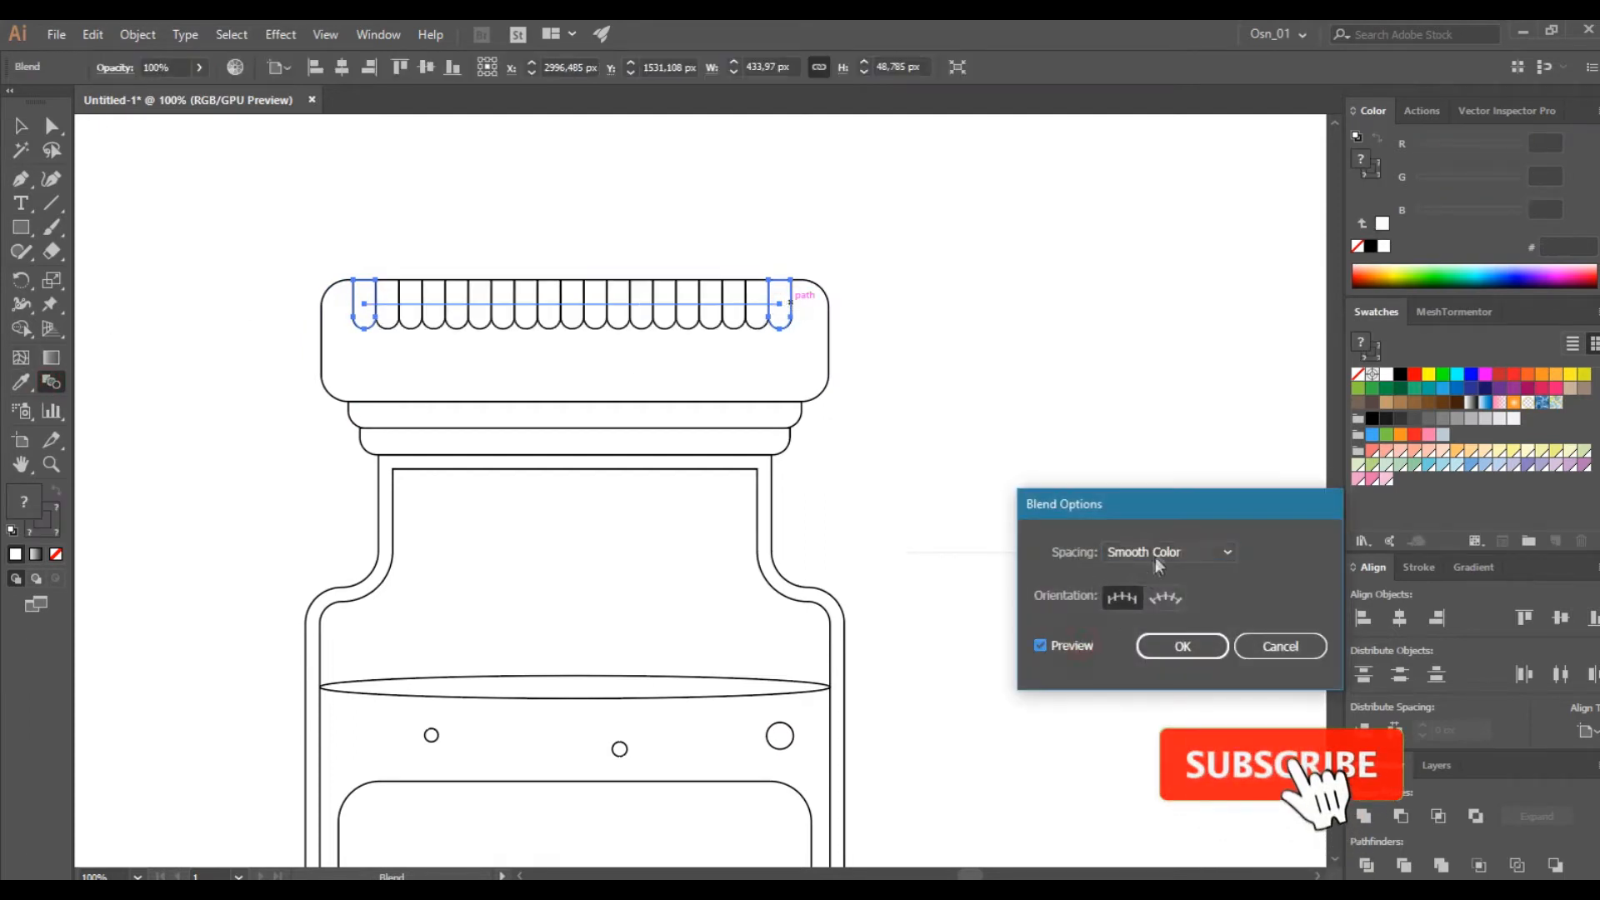
pyautogui.write('7')
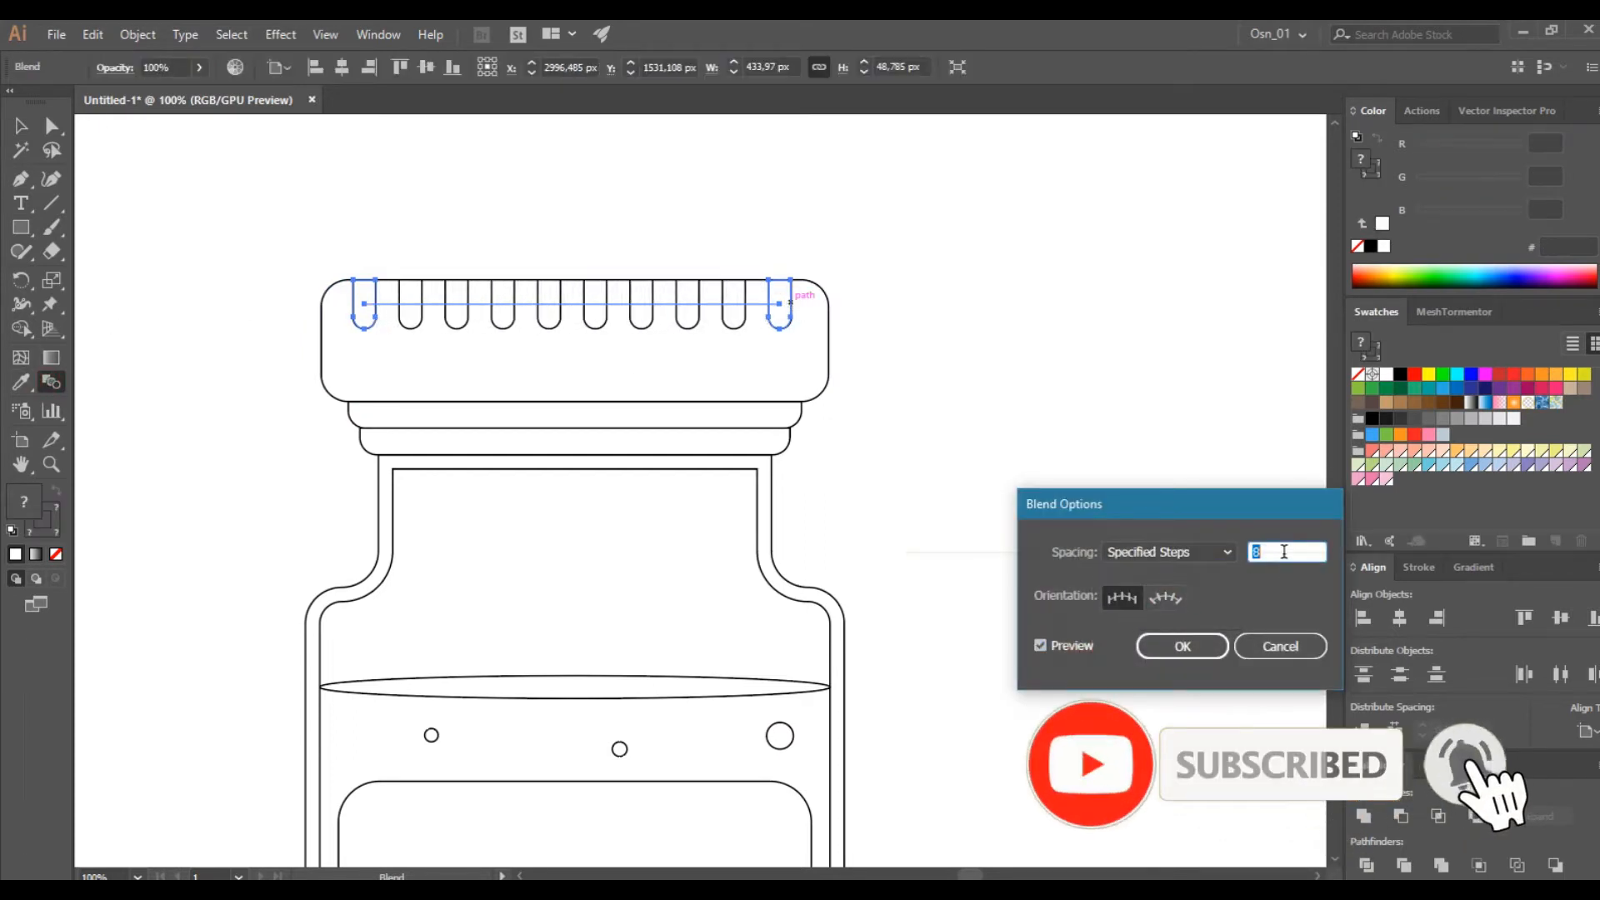
pyautogui.click(1181, 646)
# - Expand the slot blend and ungroup it into separate shapes
pyautogui.click(139, 37)
pyautogui.click(171, 248)
pyautogui.click(754, 572)
pyautogui.click(138, 34)
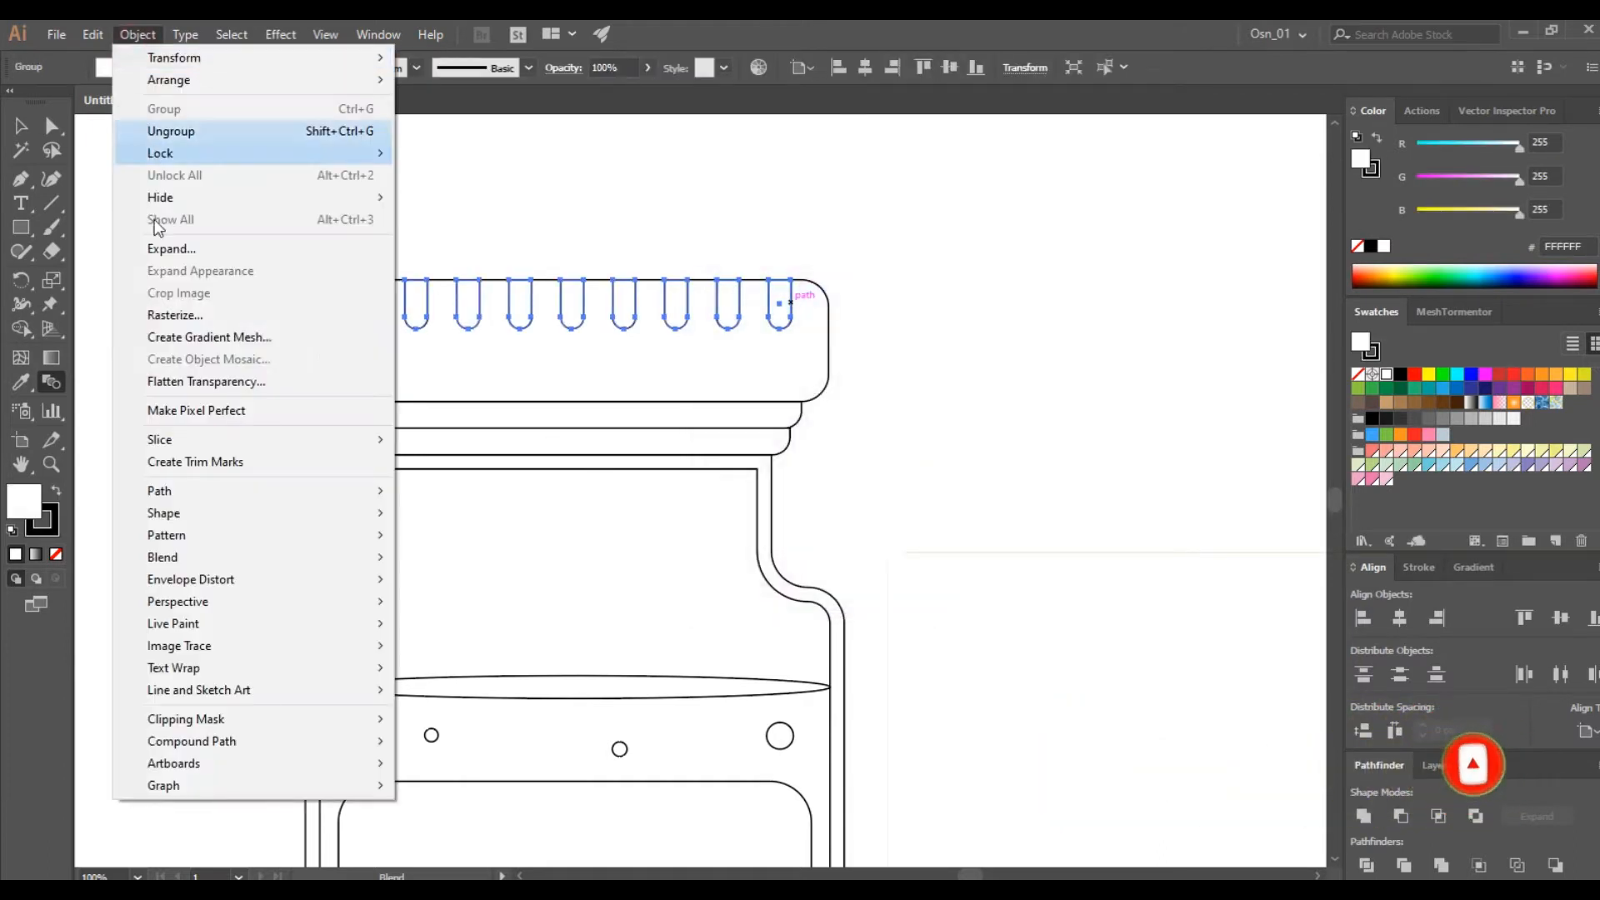
pyautogui.click(182, 133)
pyautogui.click(21, 127)
pyautogui.click(232, 226)
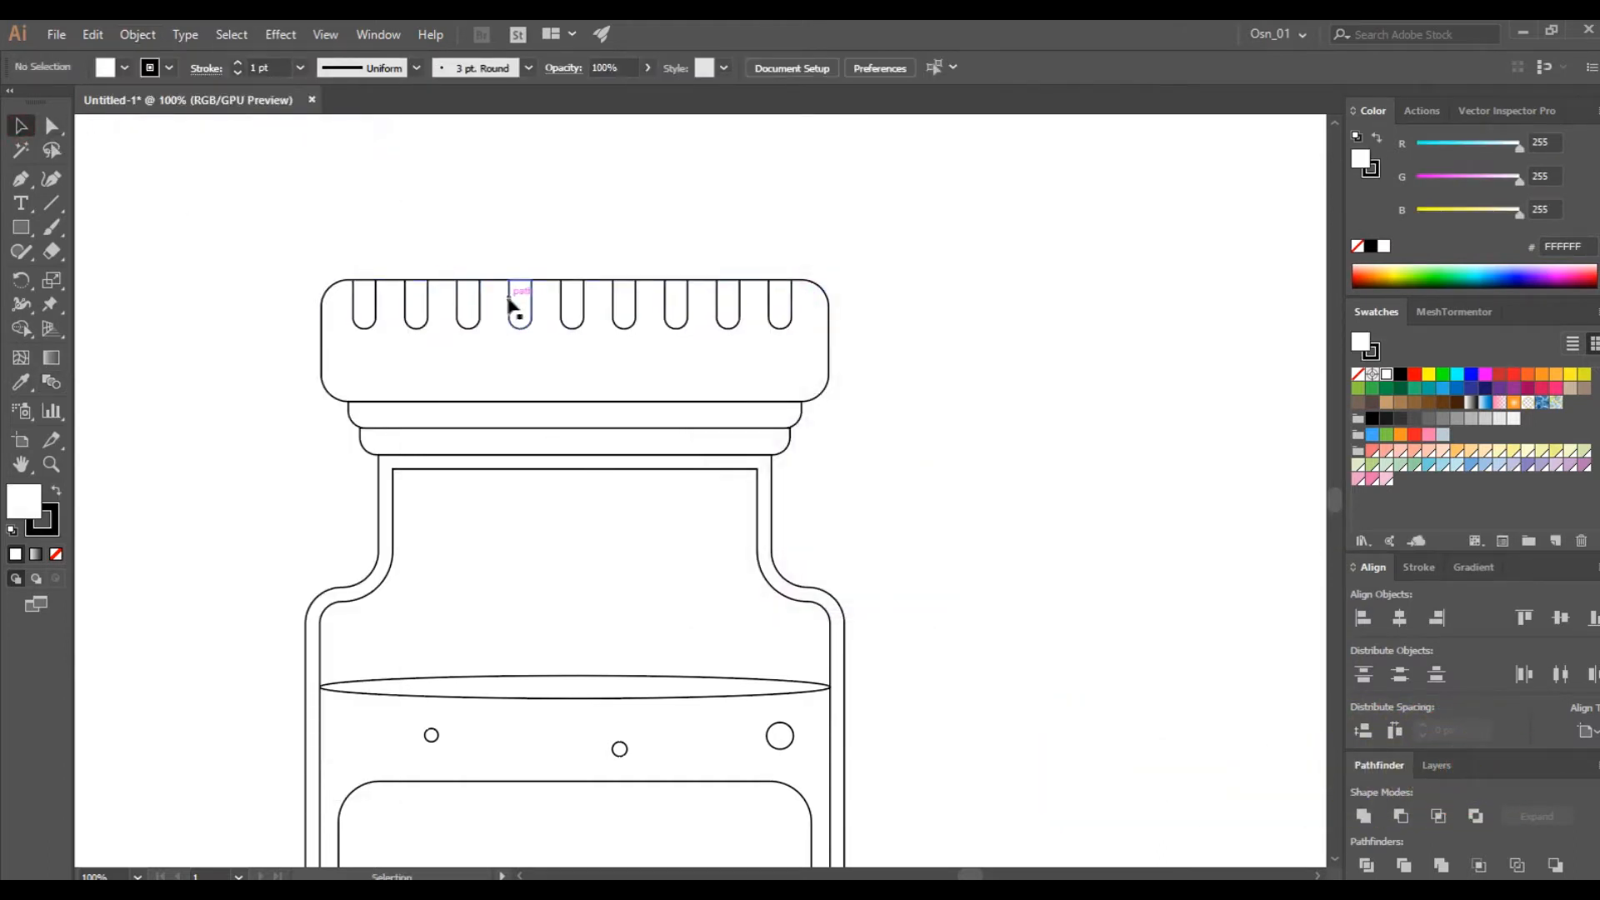
# - Group all the slots and centre the group horizontally on the cap, using the cap as the key object
pyautogui.click(783, 332)
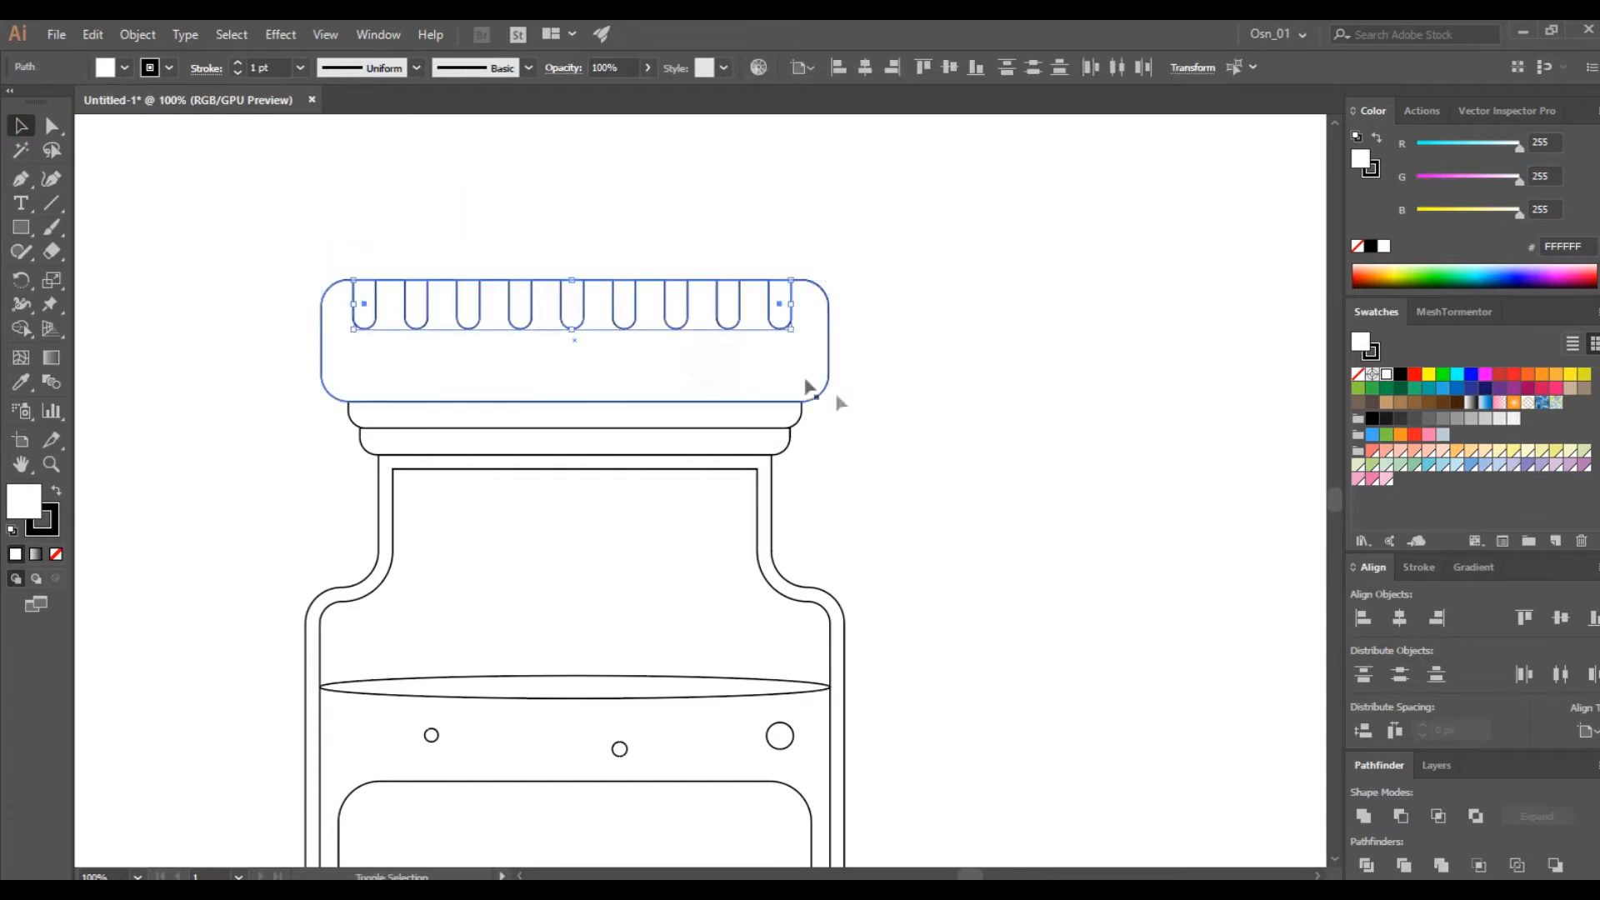
pyautogui.keyDown('shift'); pyautogui.click(799, 356); pyautogui.keyUp('shift')
pyautogui.hotkey('ctrl', 'g')
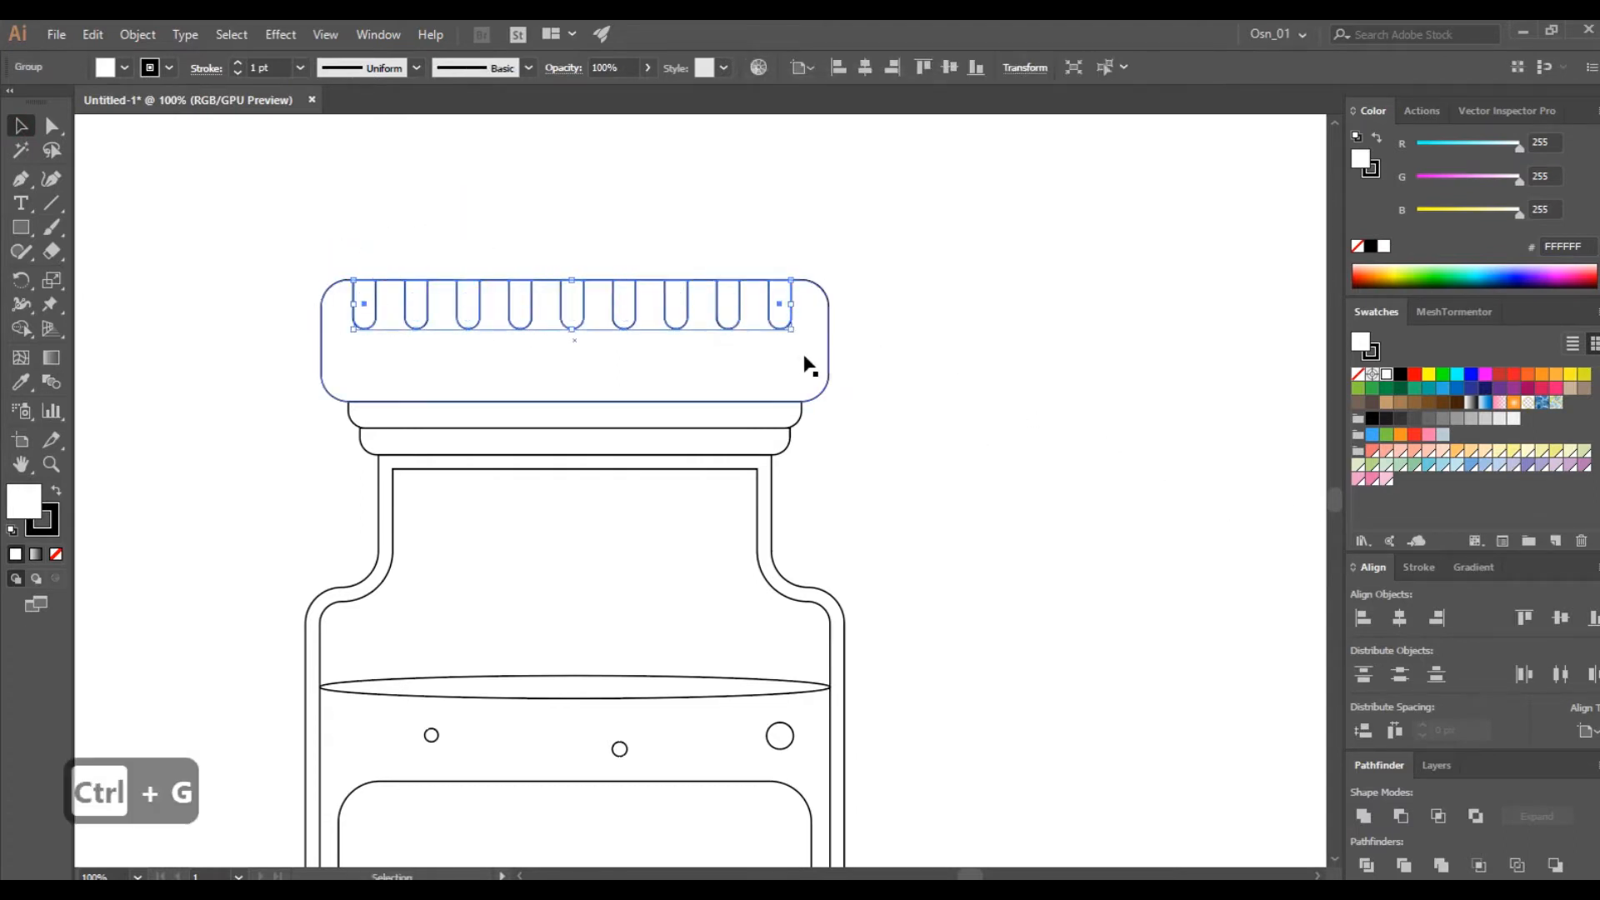
pyautogui.click(1566, 727)
pyautogui.click(1533, 767)
pyautogui.click(689, 375)
pyautogui.click(1398, 617)
pyautogui.click(960, 302)
# - Ungroup the centred row of slots on the cap
pyautogui.click(772, 312)
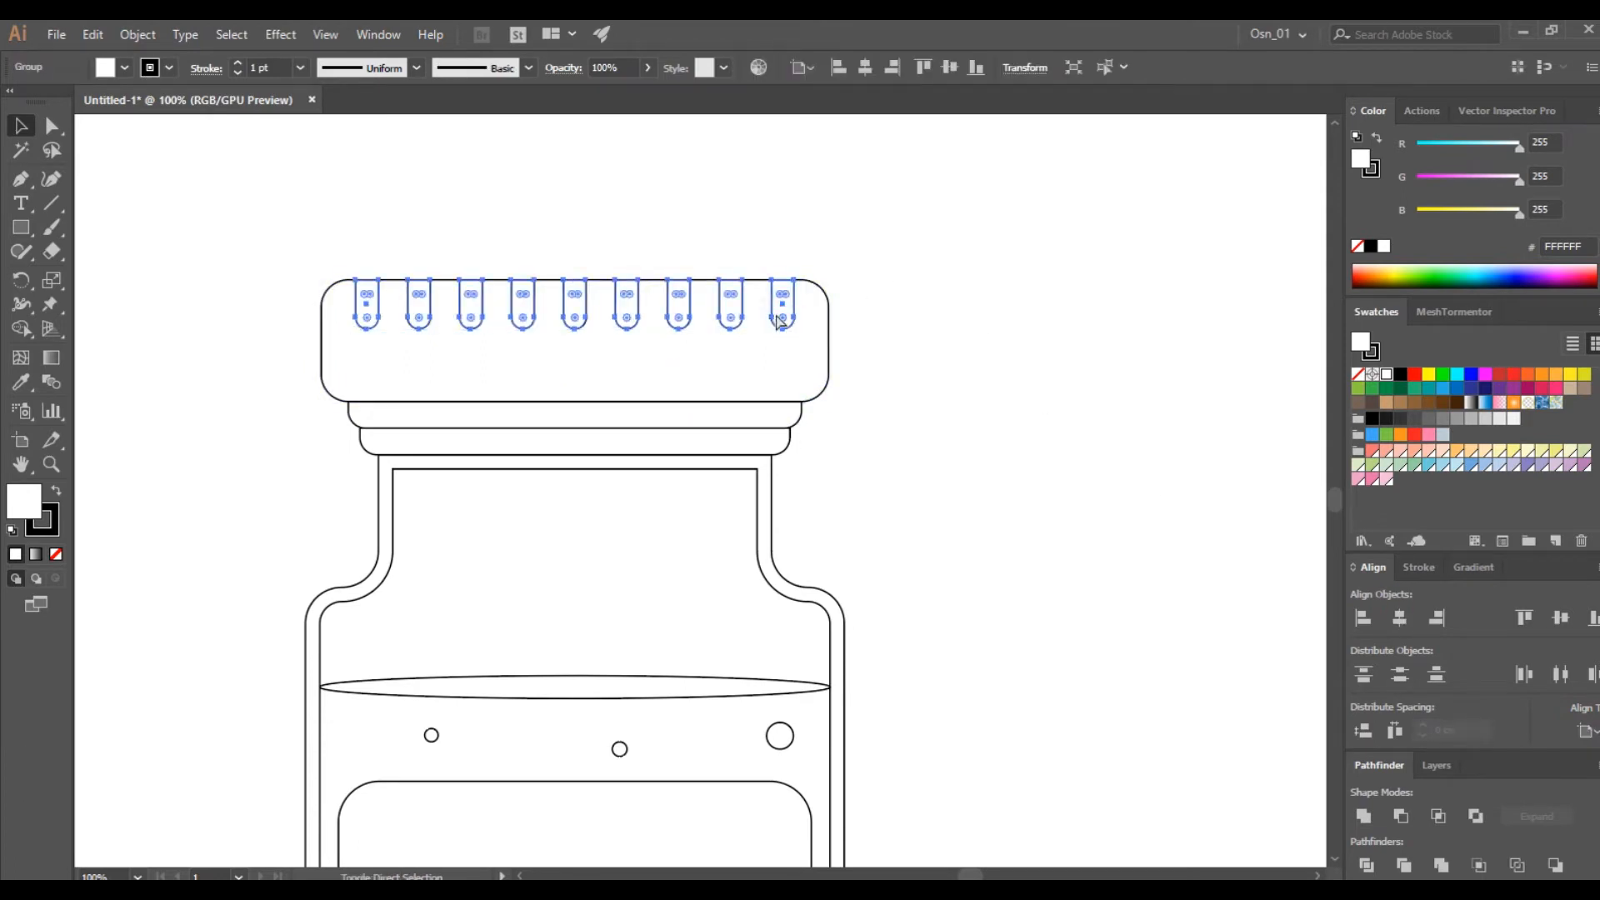
pyautogui.hotkey('ctrl', 'shift', 'g')
pyautogui.click(921, 343)
# - Fill the liquid-surface ellipses of the test tube, ampoule and bottle with medium green (R=142 G=205 B=158)
pyautogui.scroll(-1, 861, 499)
pyautogui.scroll(-2, 831, 513)
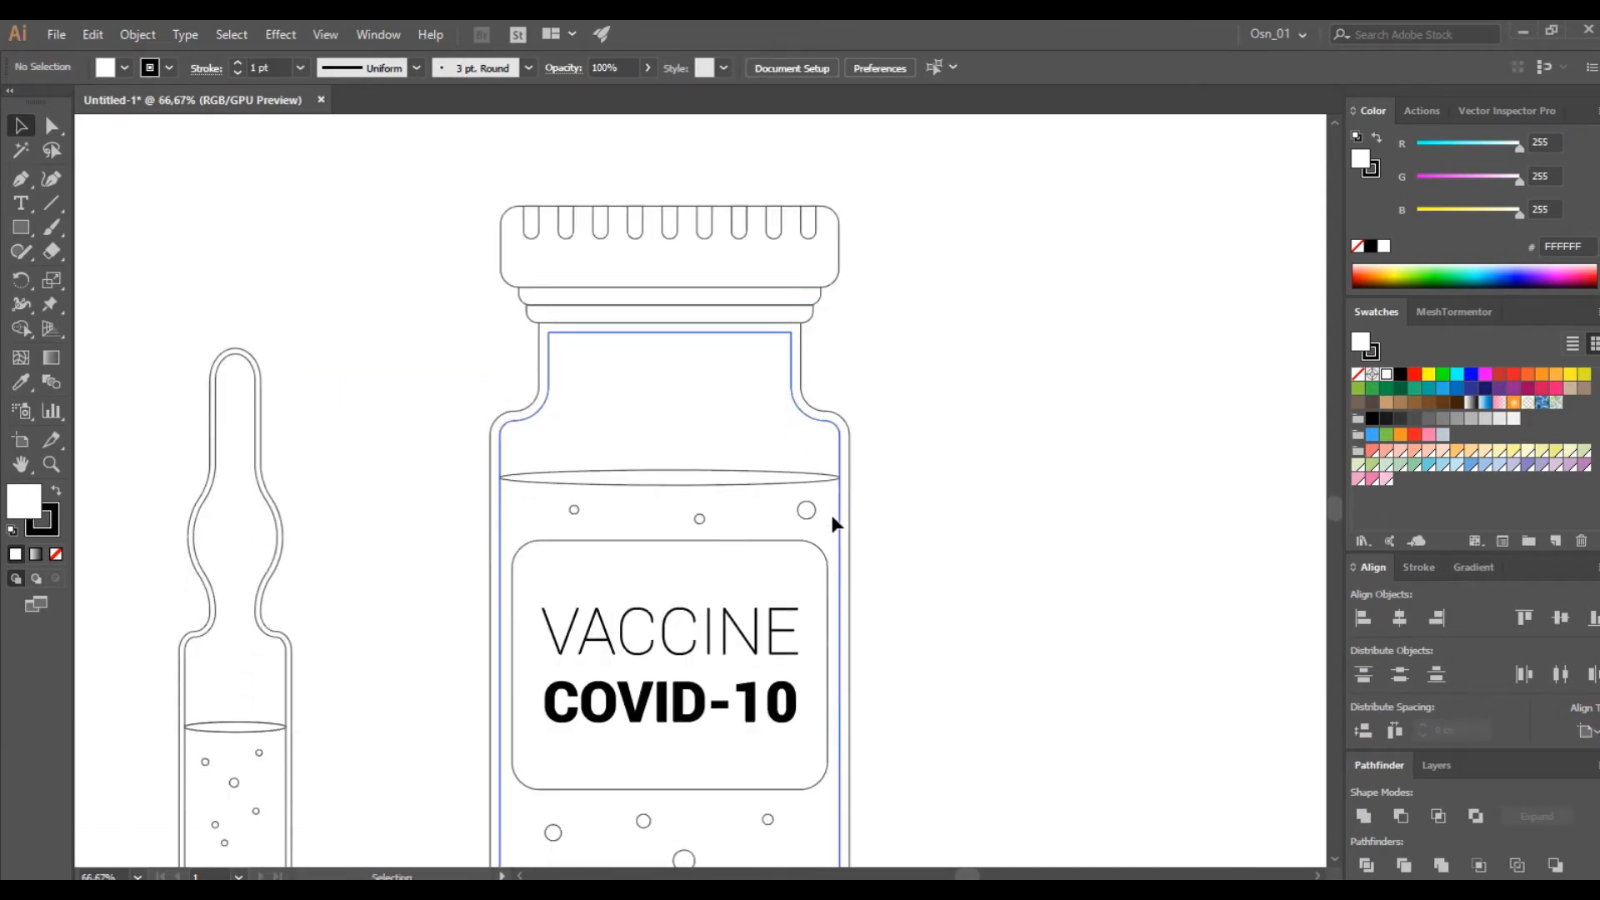
pyautogui.scroll(-1, 803, 511)
pyautogui.scroll(-1, 803, 511)
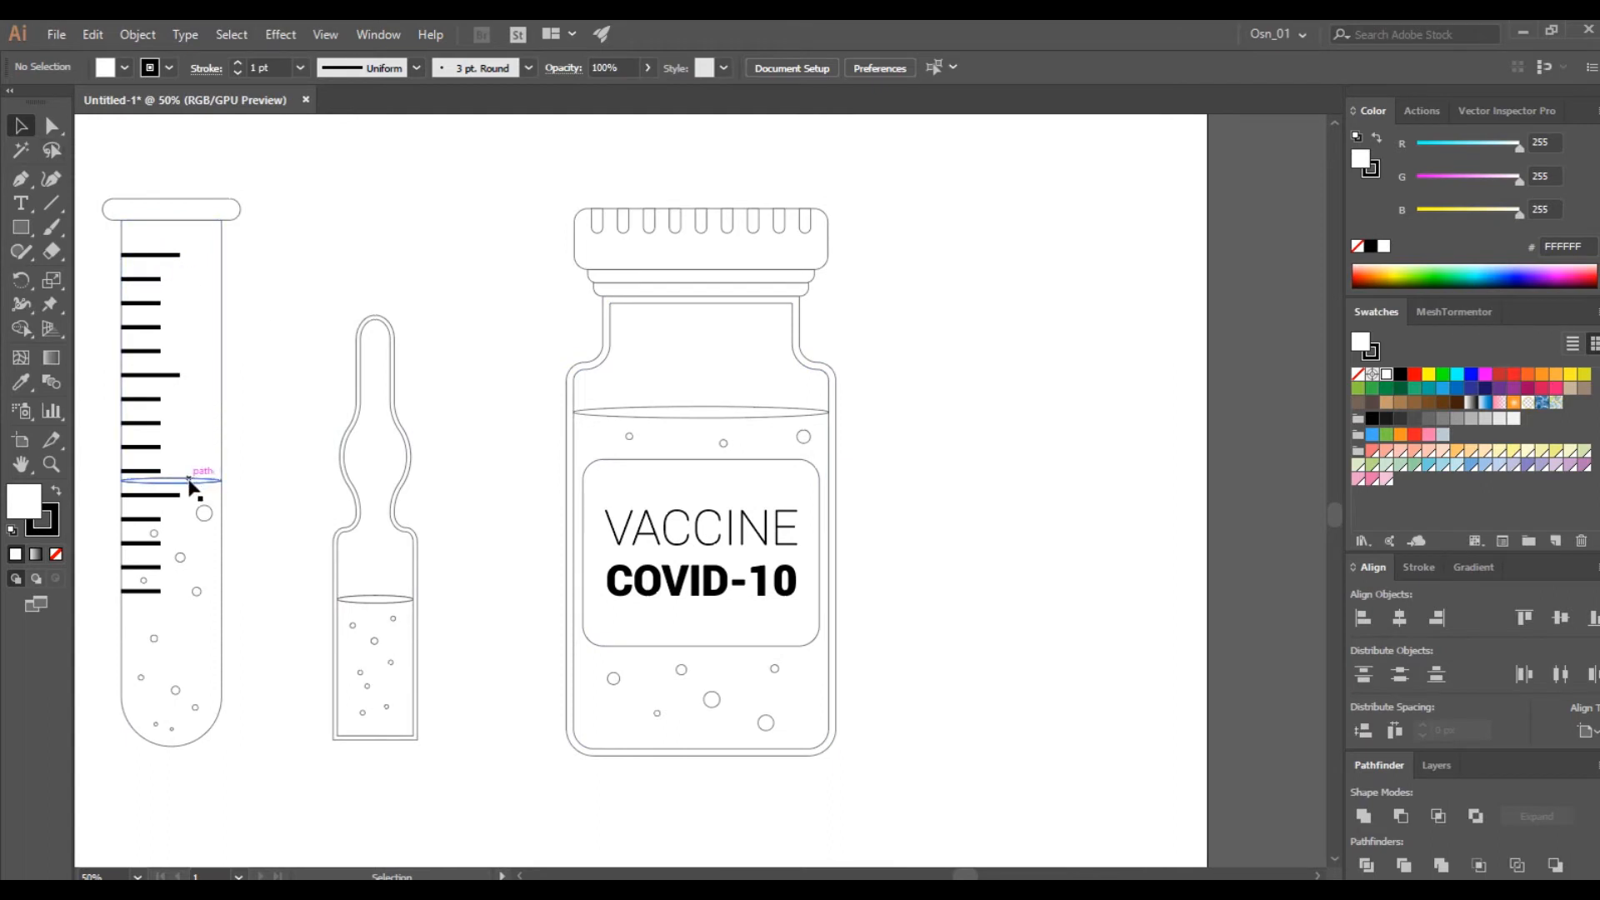
pyautogui.click(190, 480)
pyautogui.keyDown('shift'); pyautogui.click(387, 600); pyautogui.keyUp('shift')
pyautogui.keyDown('shift'); pyautogui.click(726, 413); pyautogui.keyUp('shift')
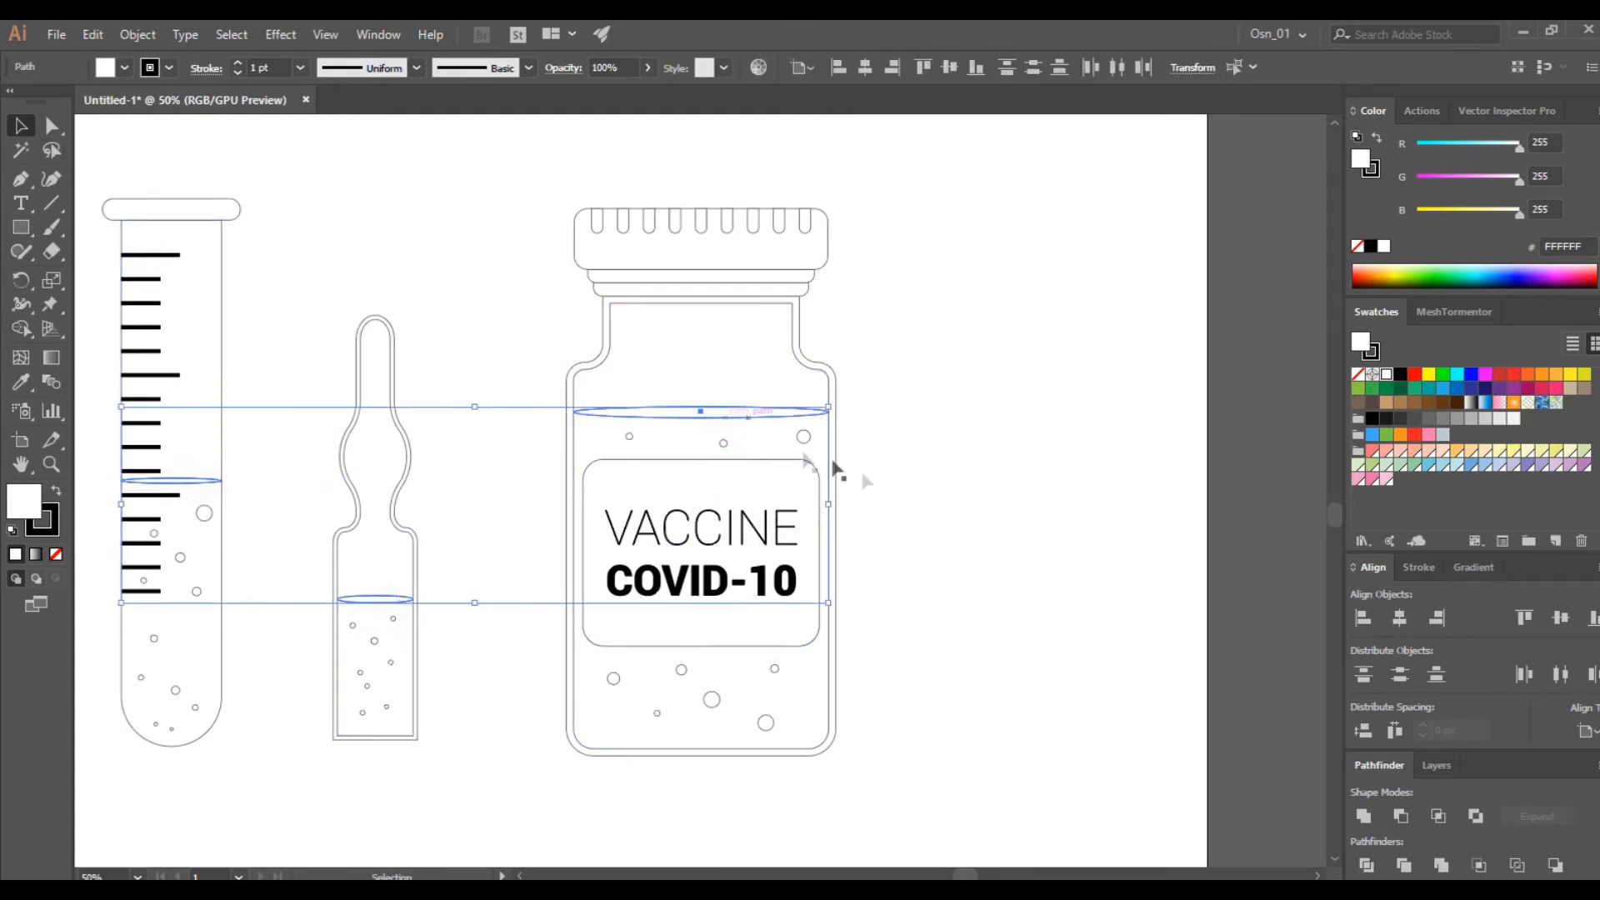
pyautogui.click(1414, 466)
# - Fill the liquid bodies of the test tube, ampoule and bottle with light green (R=180 G=221 B=187)
pyautogui.click(603, 439)
pyautogui.keyDown('shift'); pyautogui.click(381, 625); pyautogui.keyUp('shift')
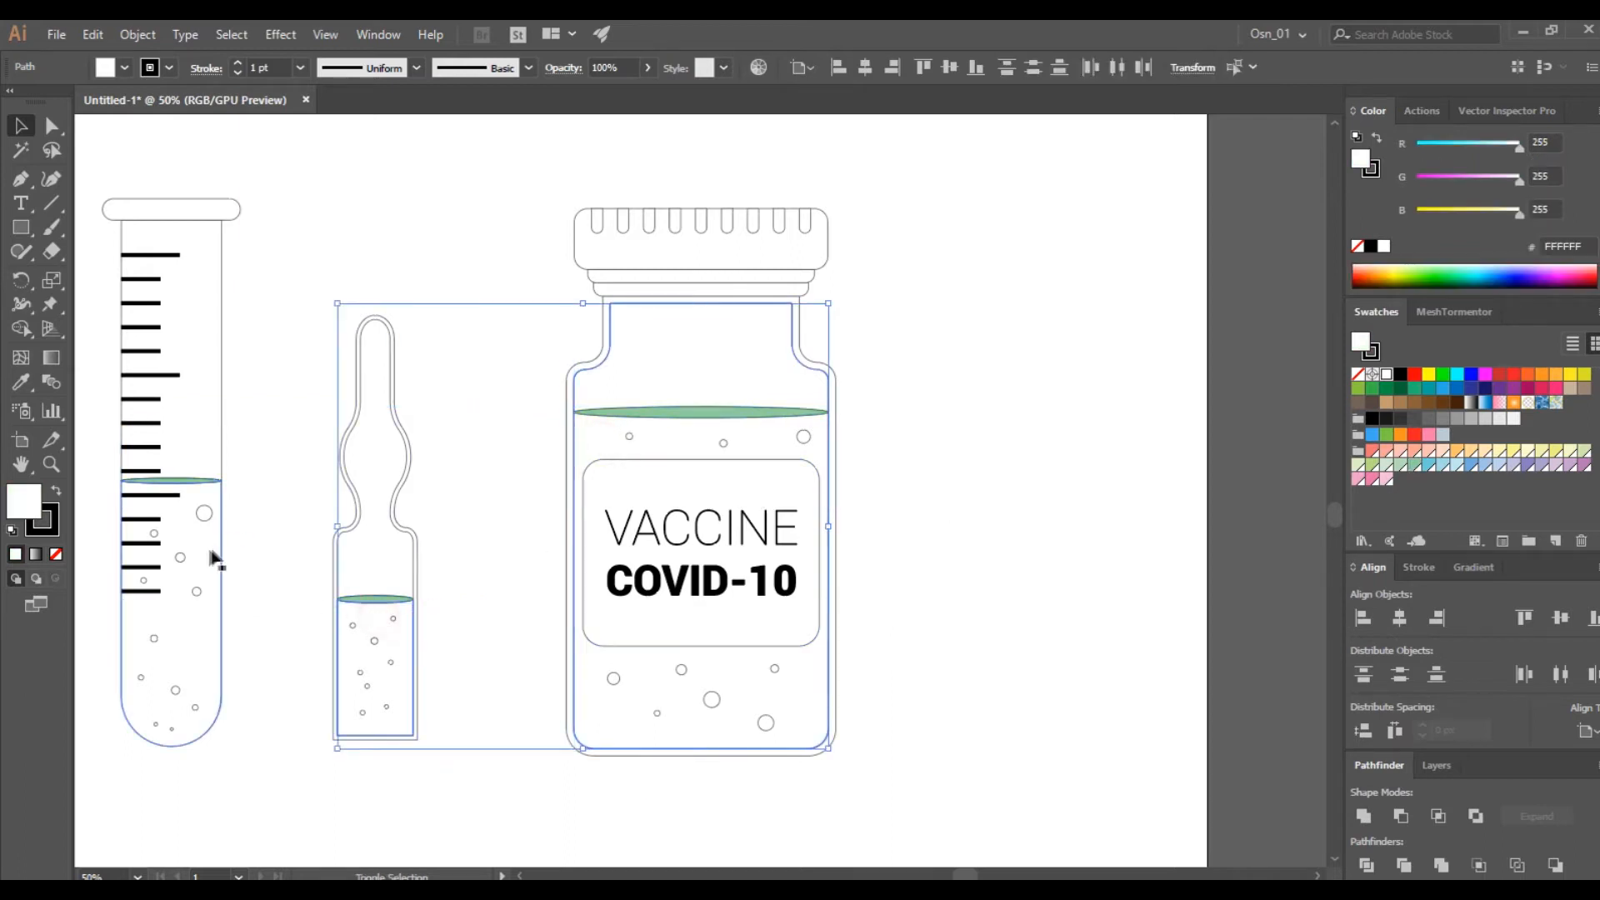
pyautogui.click(1400, 467)
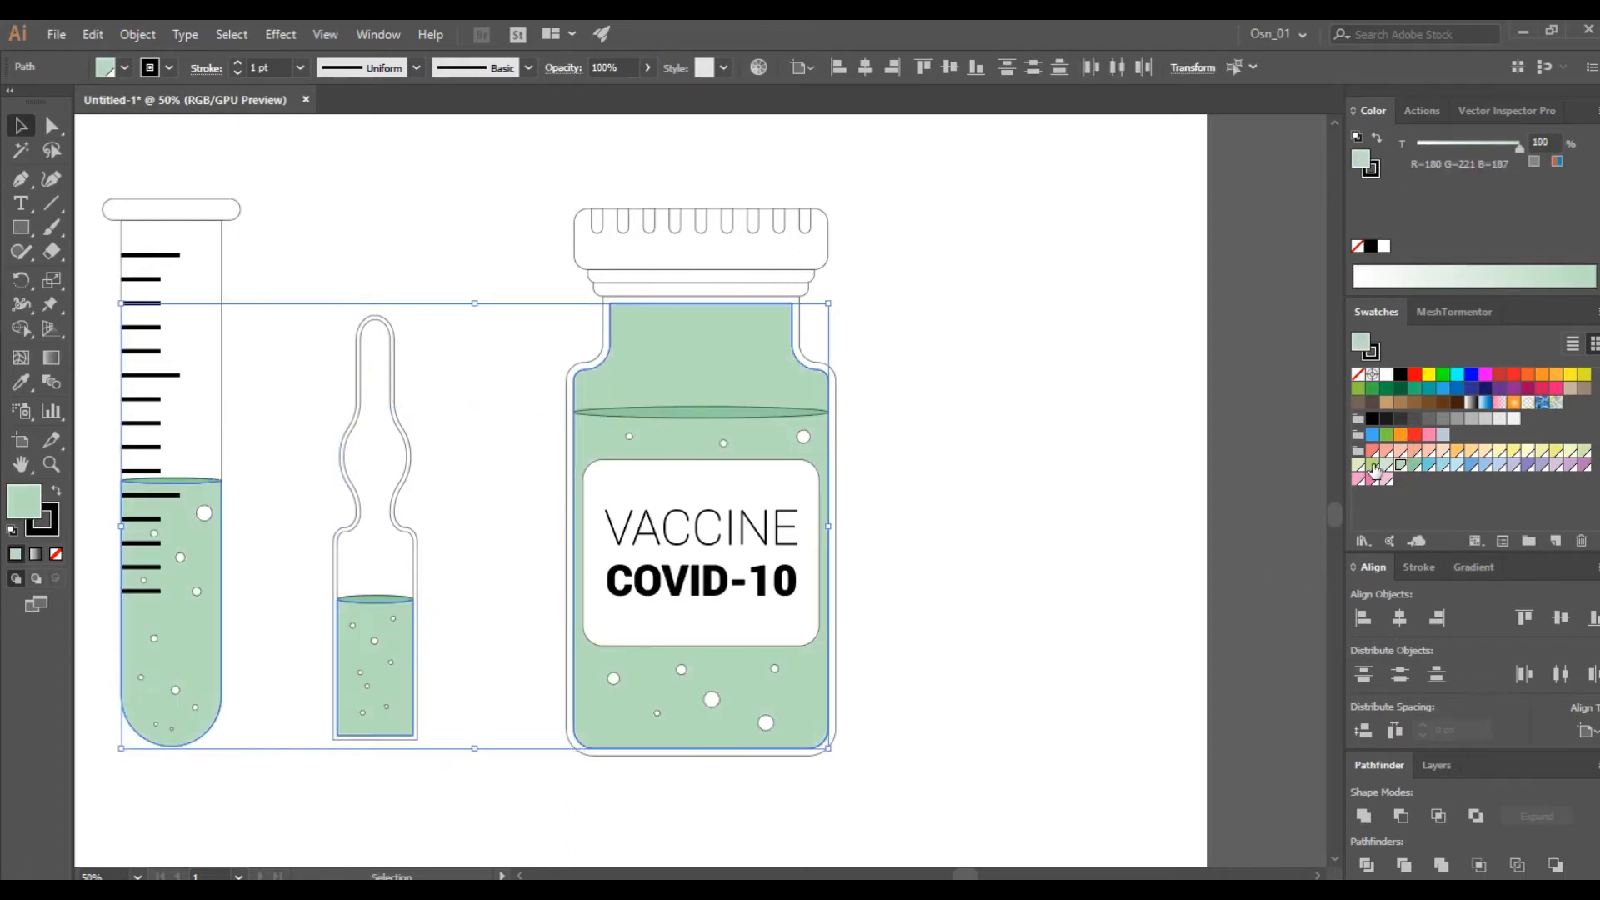
pyautogui.click(986, 455)
# - Divide the bottle's interior at the liquid-surface ellipse with Shape Builder, separating the empty upper part from the liquid
pyautogui.click(676, 372)
pyautogui.scroll(2, 638, 369)
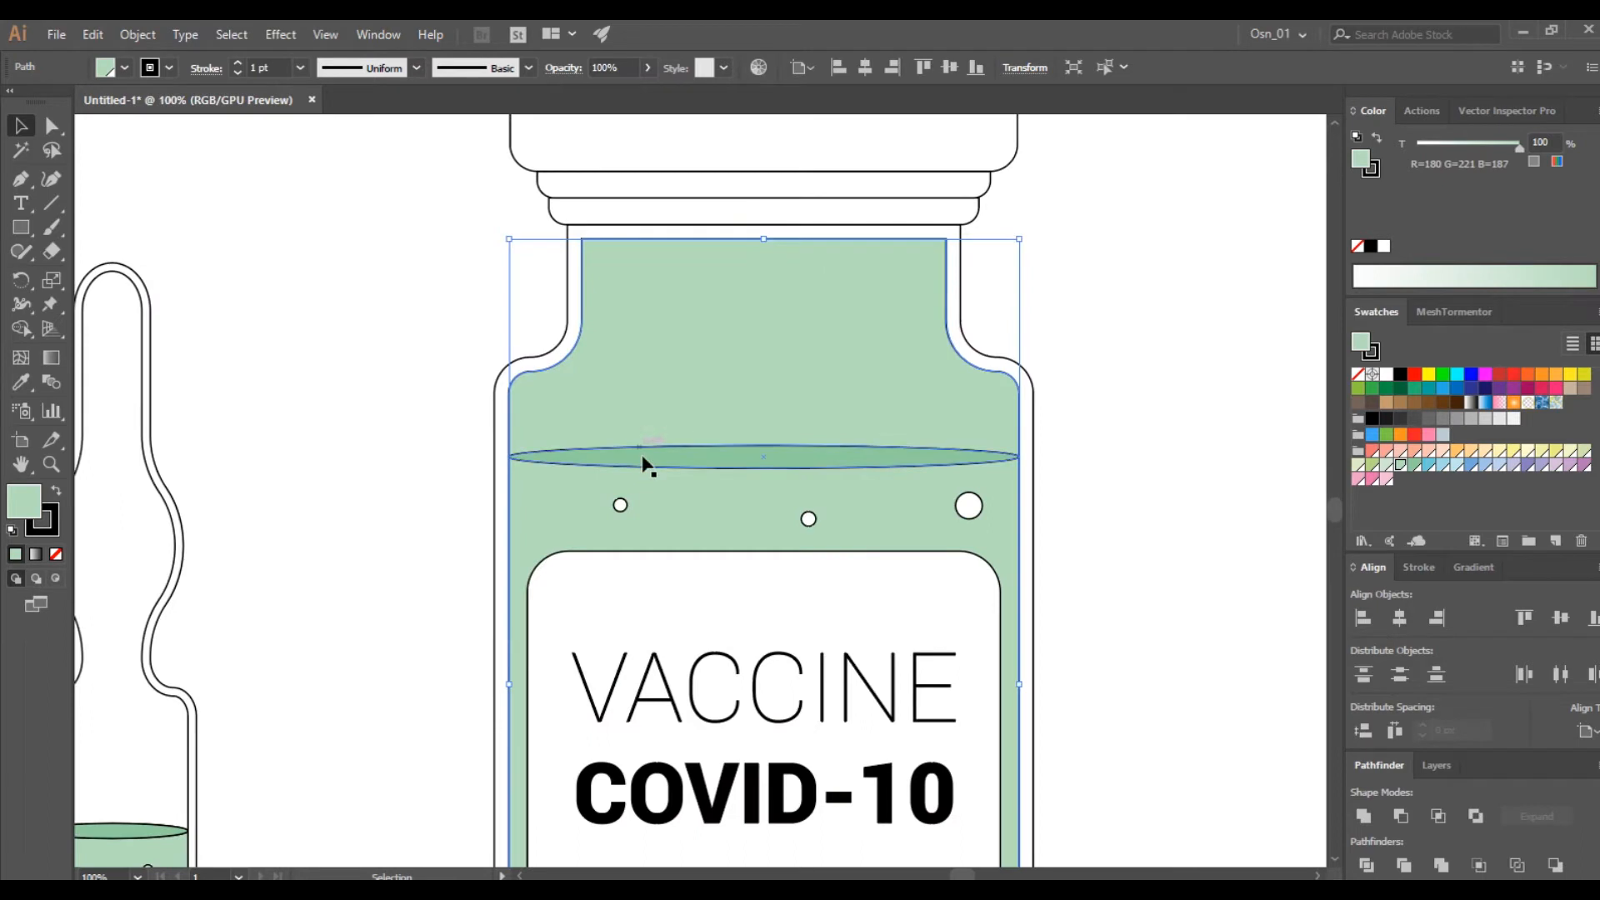
pyautogui.doubleClick(668, 346)
pyautogui.doubleClick(379, 411)
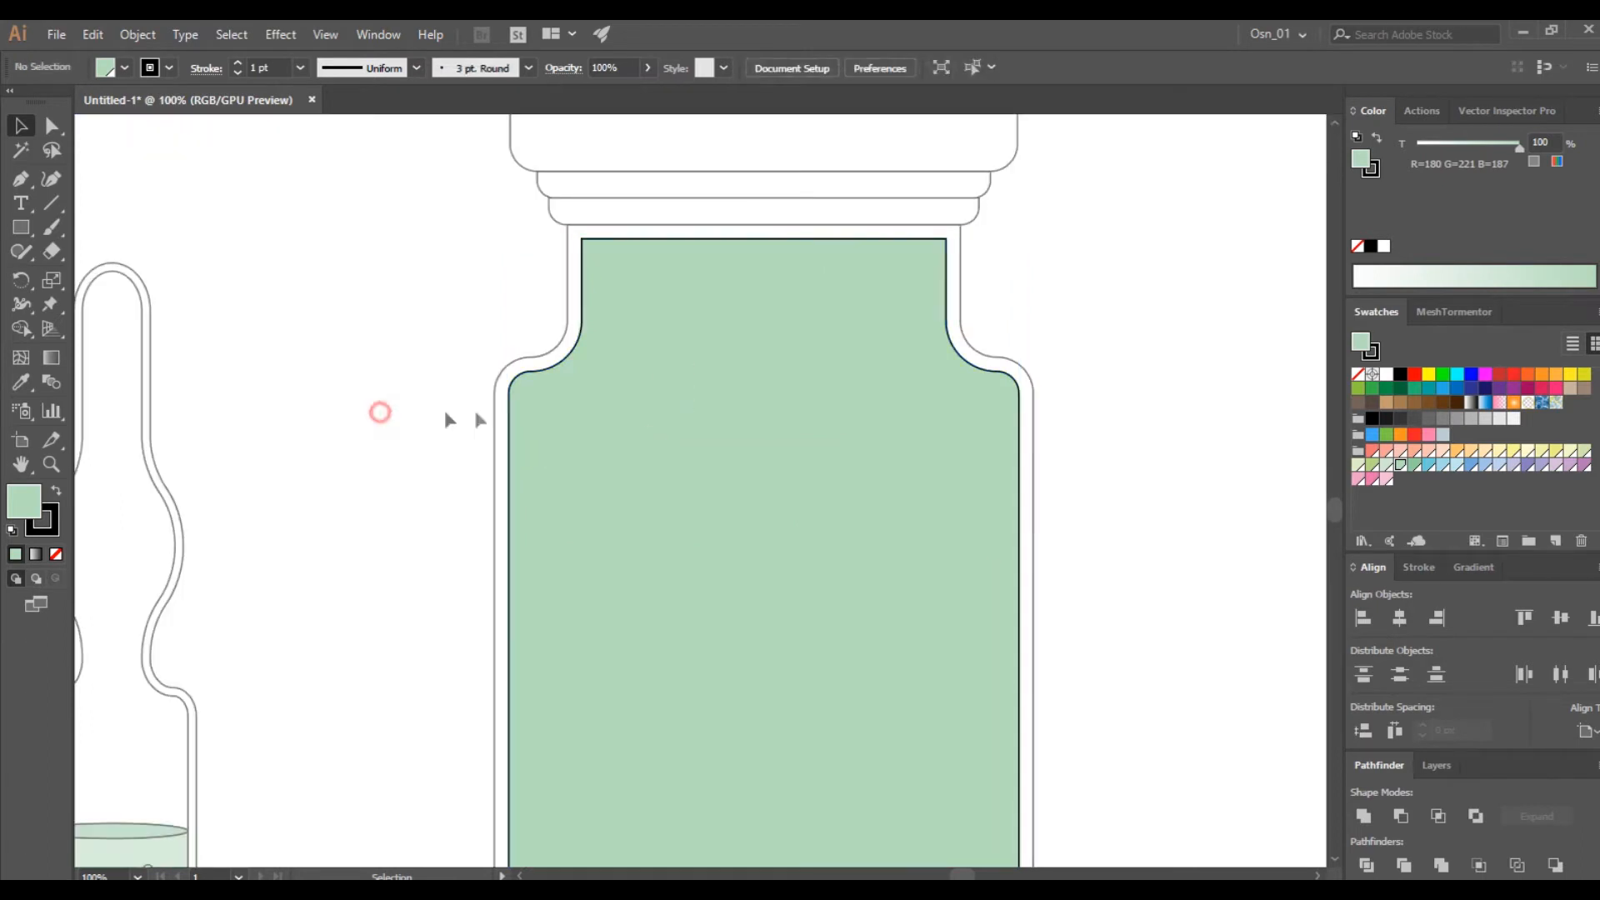
pyautogui.click(691, 456)
pyautogui.keyDown('shift'); pyautogui.click(720, 417); pyautogui.keyUp('shift')
pyautogui.click(23, 329)
pyautogui.click(686, 388)
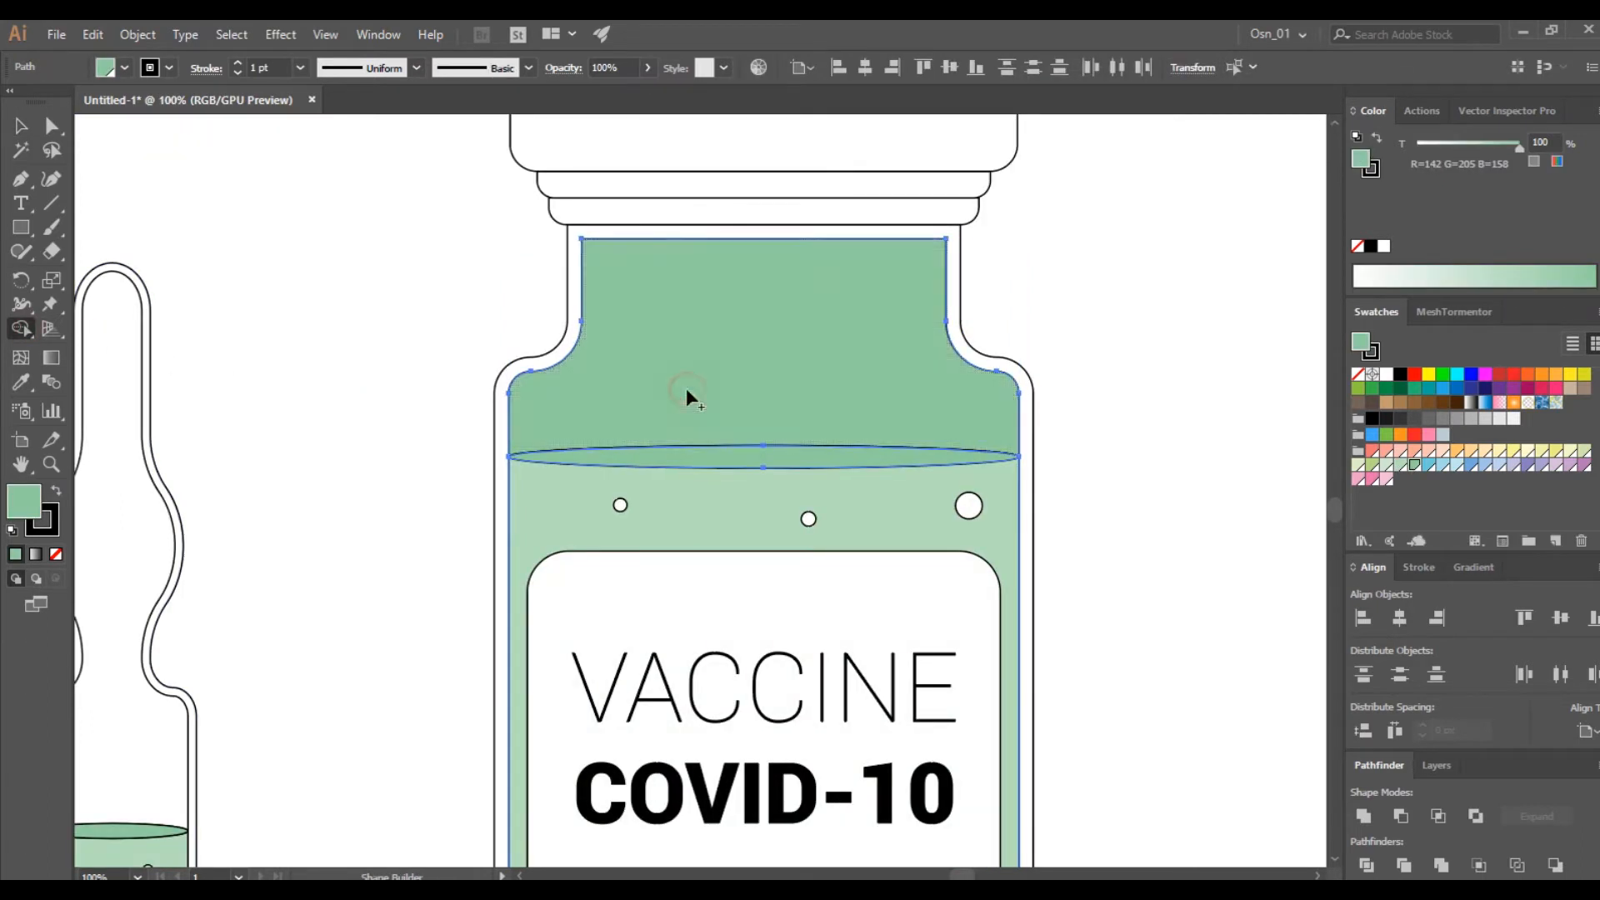
pyautogui.click(21, 126)
pyautogui.click(282, 310)
# - Fill the empty upper part of the bottle's interior with white
pyautogui.scroll(-3, 395, 453)
pyautogui.click(512, 416)
pyautogui.click(1387, 374)
pyautogui.click(778, 478)
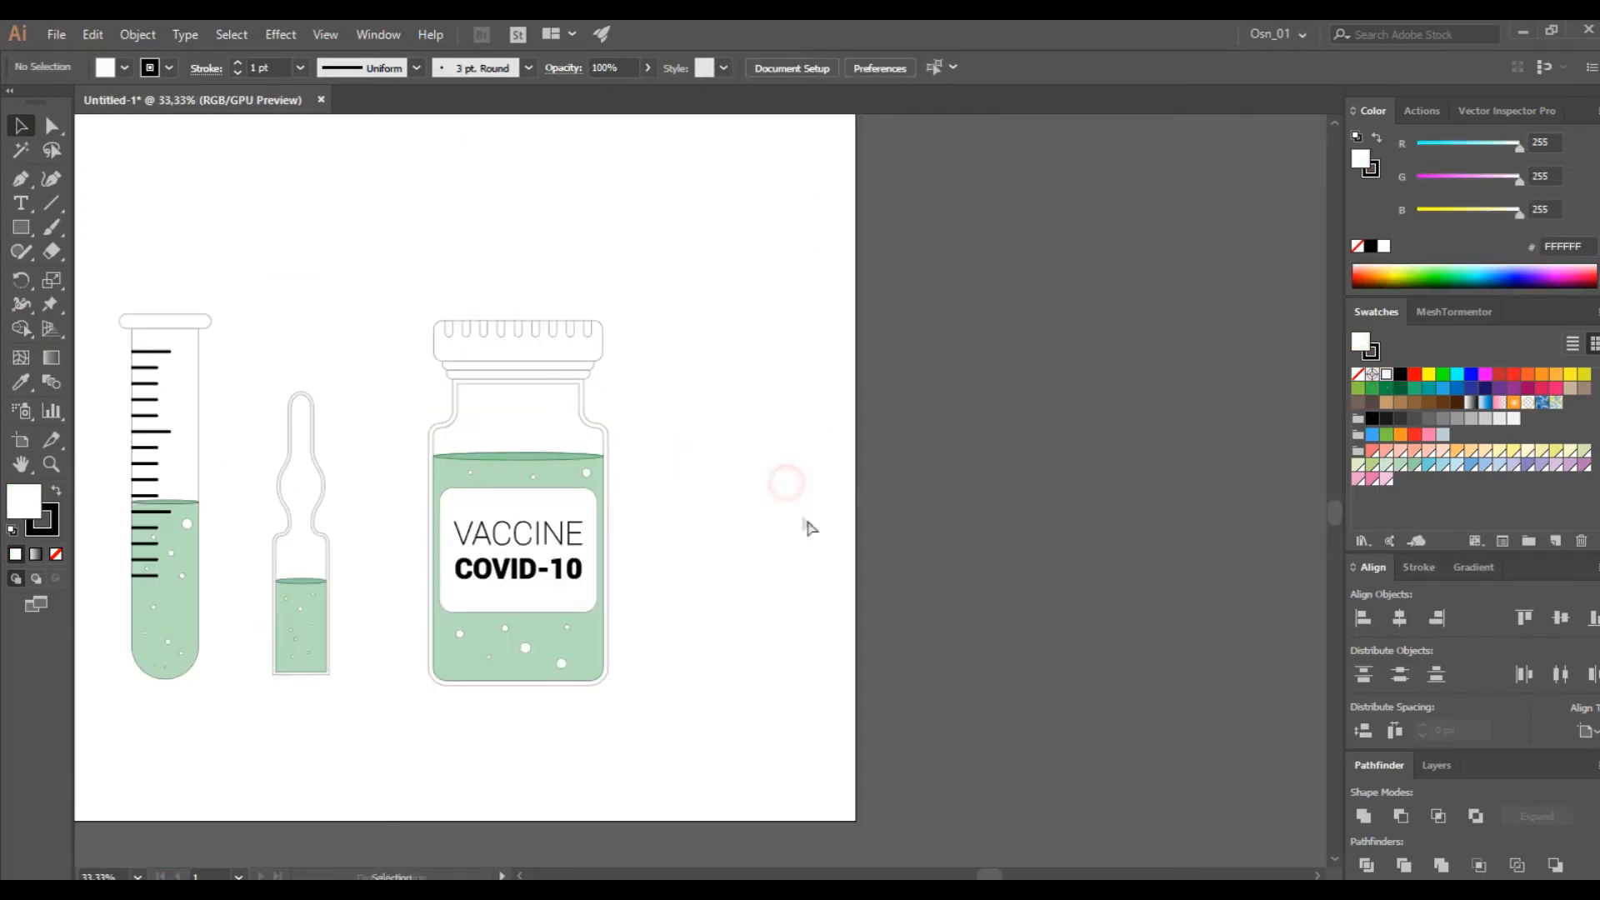
# - Fill the empty upper interiors of the ampoule, test tube and bottle with light blue (R=192 G=230 B=239)
pyautogui.hscroll(-2, 808, 529)
pyautogui.click(419, 553)
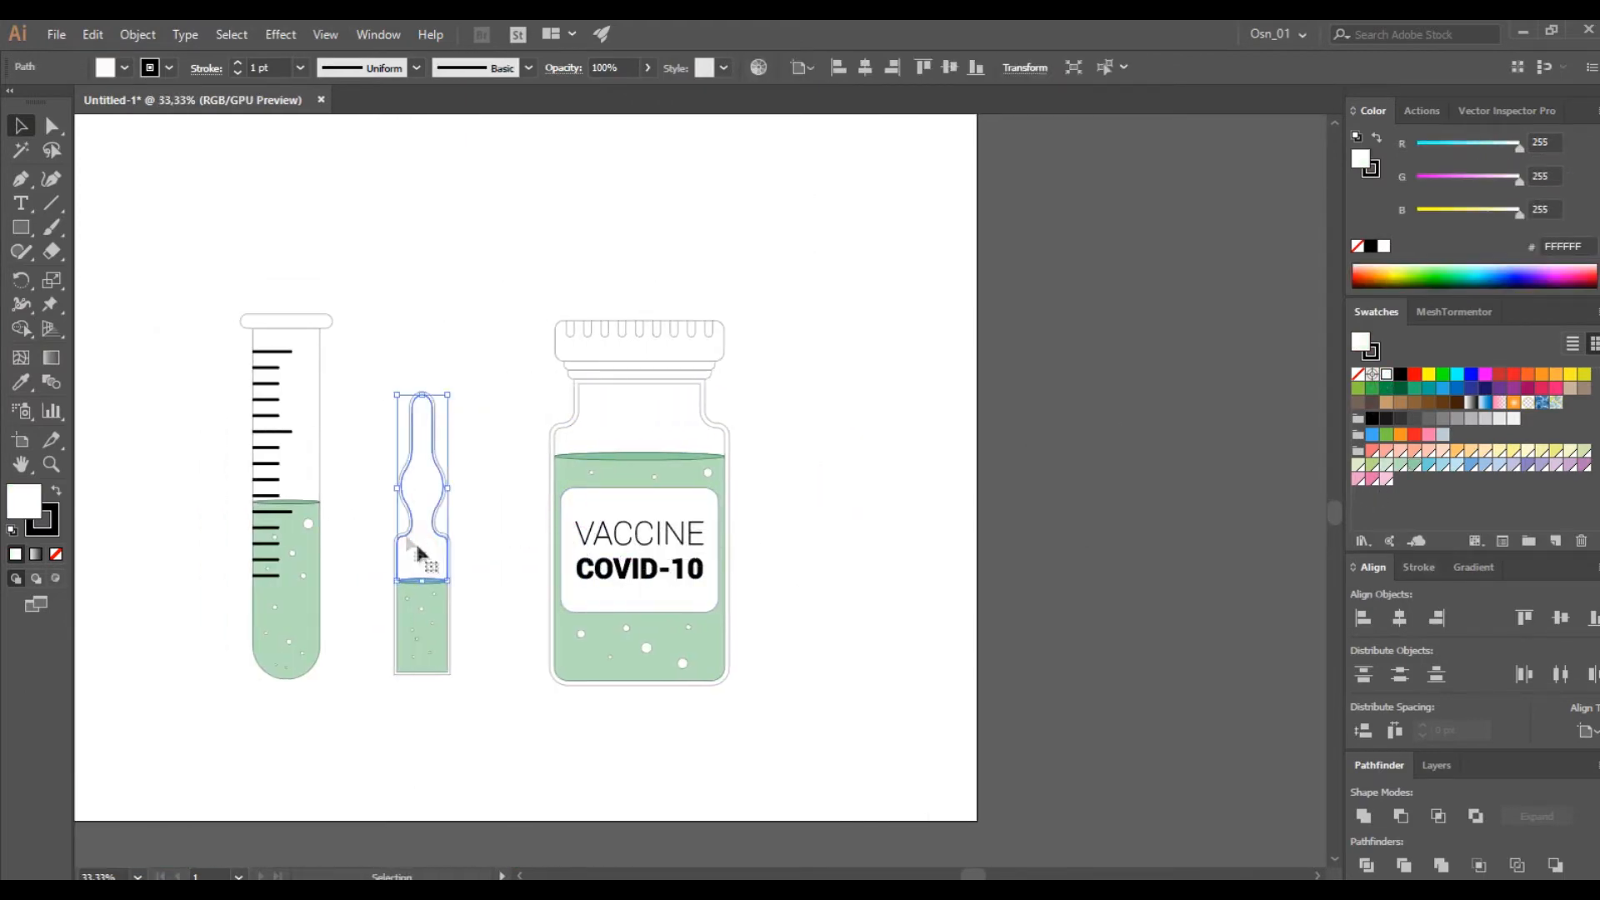
pyautogui.keyDown('shift'); pyautogui.click(306, 479); pyautogui.keyUp('shift')
pyautogui.keyDown('shift'); pyautogui.click(626, 407); pyautogui.keyUp('shift')
pyautogui.click(1453, 464)
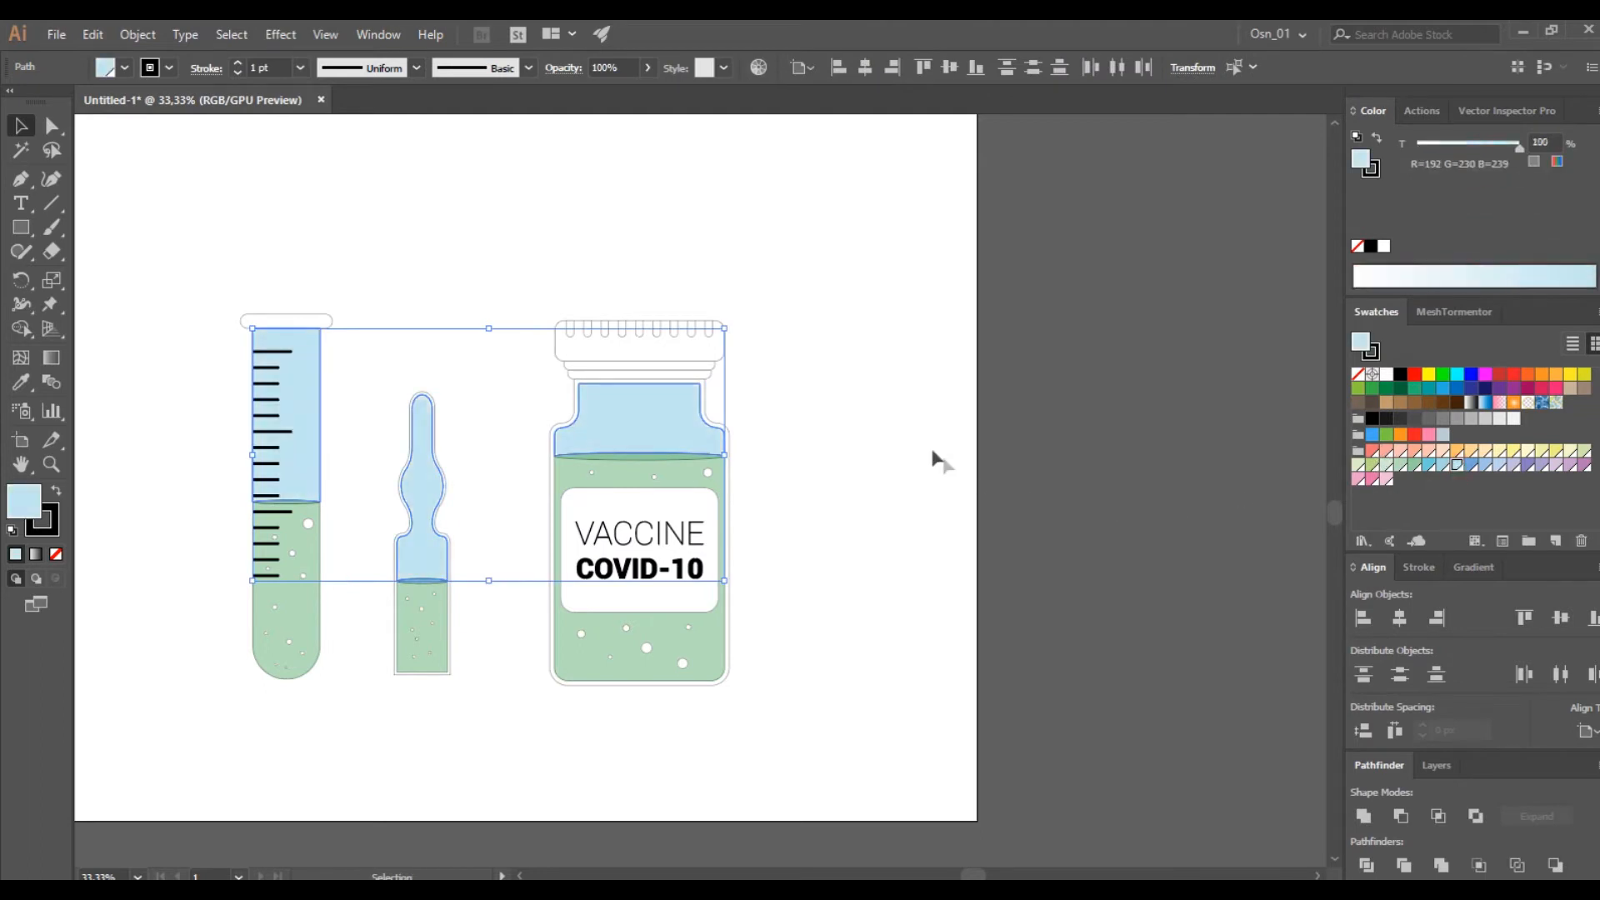
pyautogui.click(929, 450)
# - Fill the test tube's rim and the outer glass shapes of the ampoule and bottle with blue (R=107 G=204 B=220)
pyautogui.click(285, 322)
pyautogui.scroll(3, 453, 464)
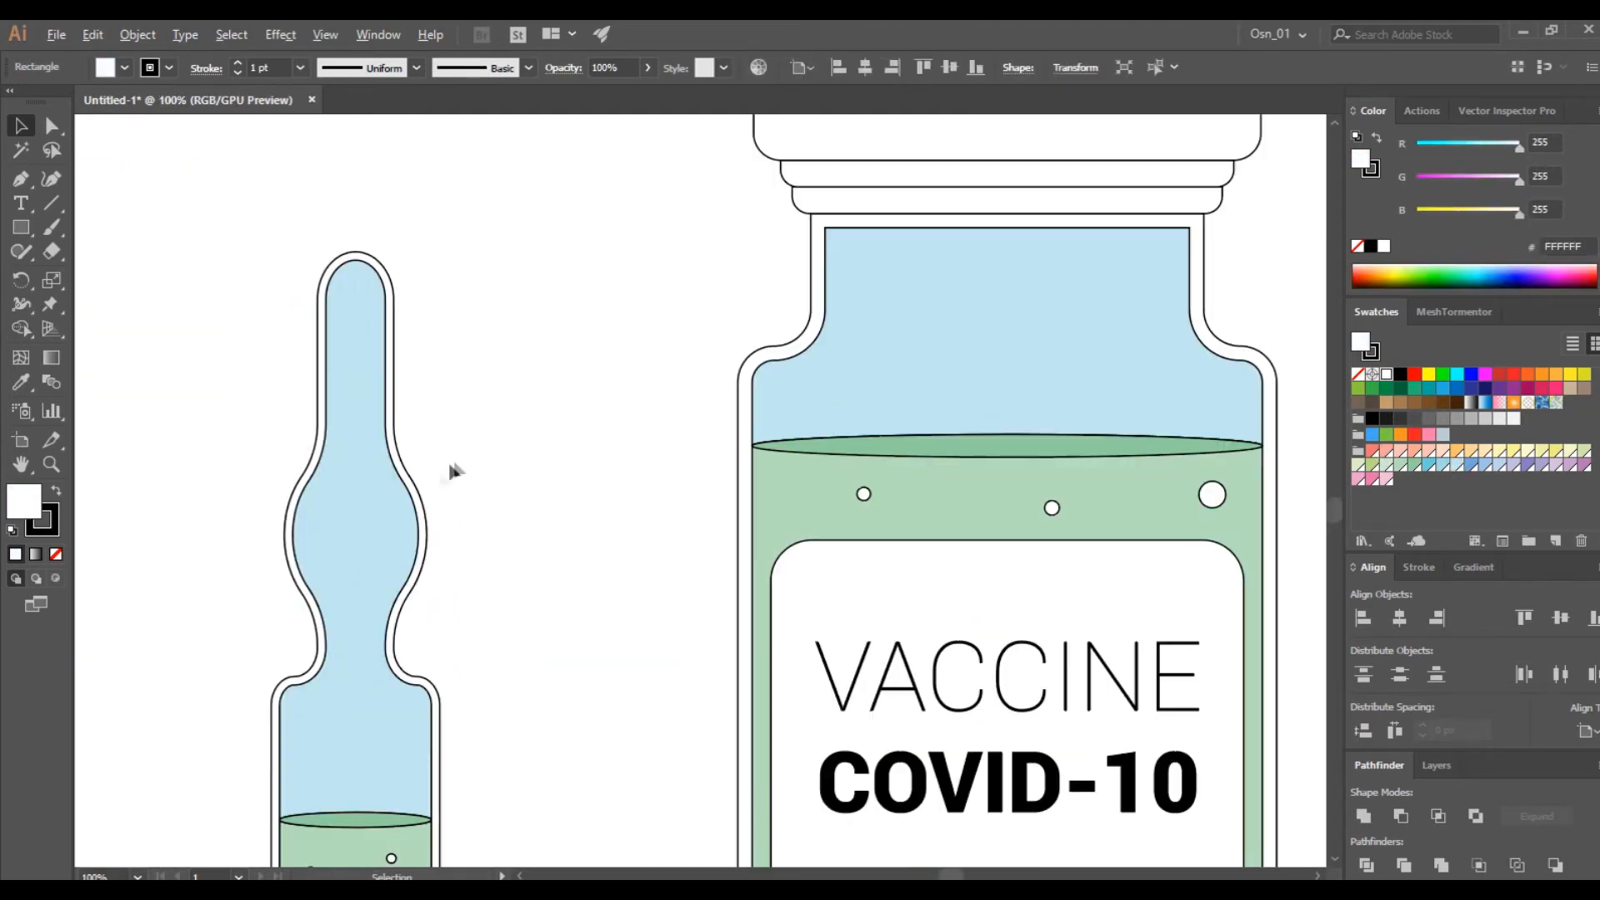
pyautogui.click(421, 493)
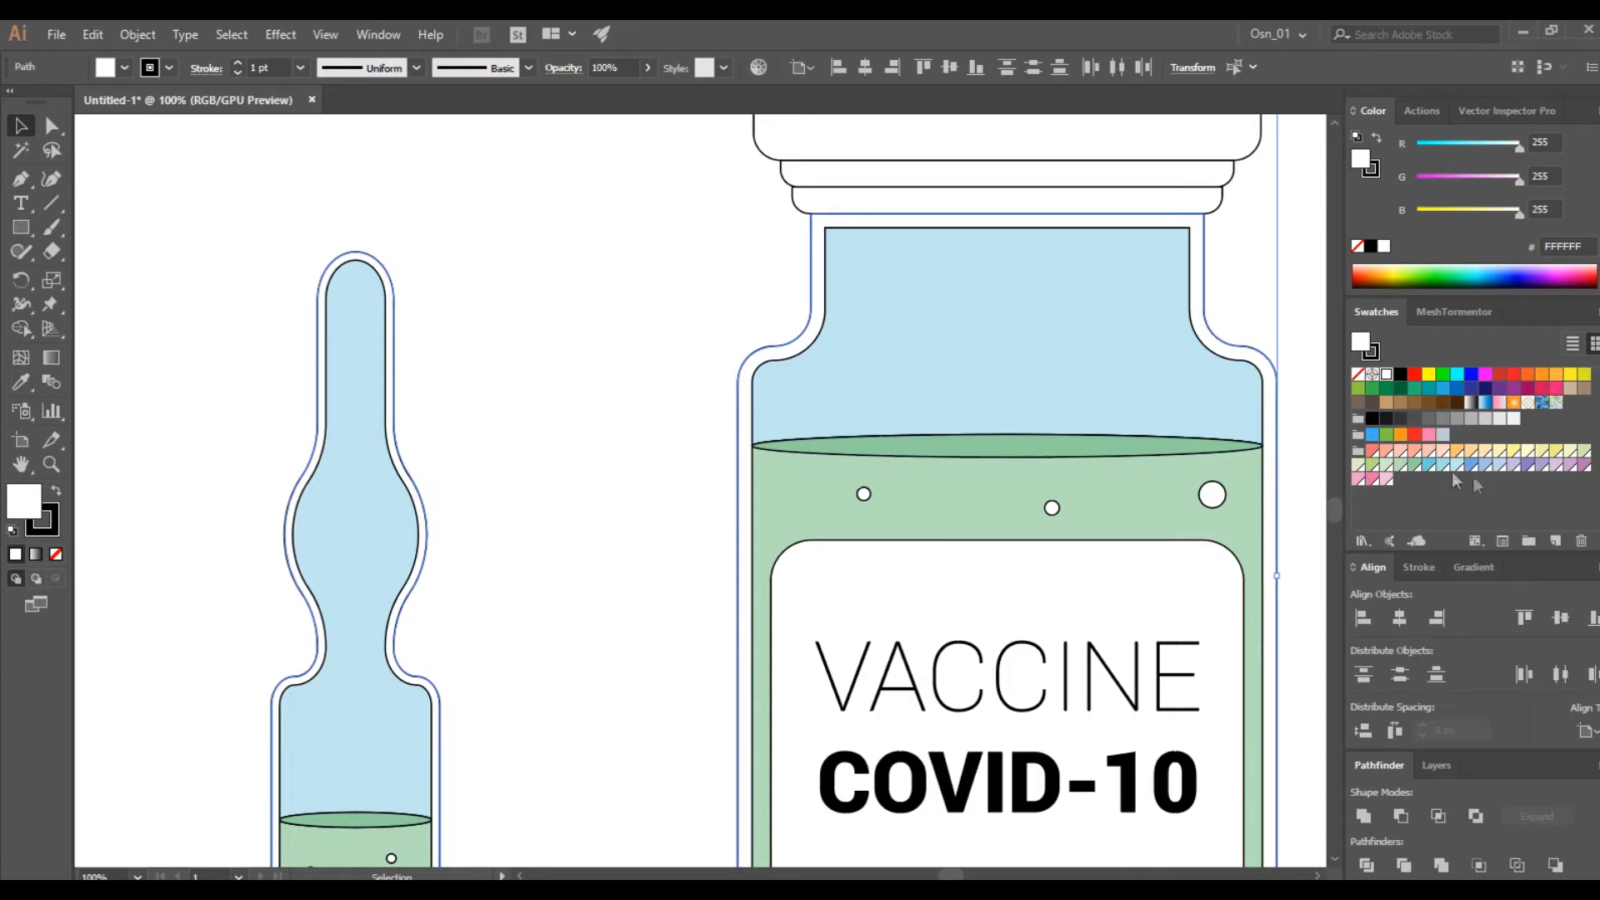
pyautogui.click(1428, 465)
pyautogui.scroll(-2, 564, 395)
pyautogui.click(565, 359)
# - Fill the bottle's lower collar ring, upper collar ring and cap with progressively deeper orange tints
pyautogui.scroll(1, 567, 359)
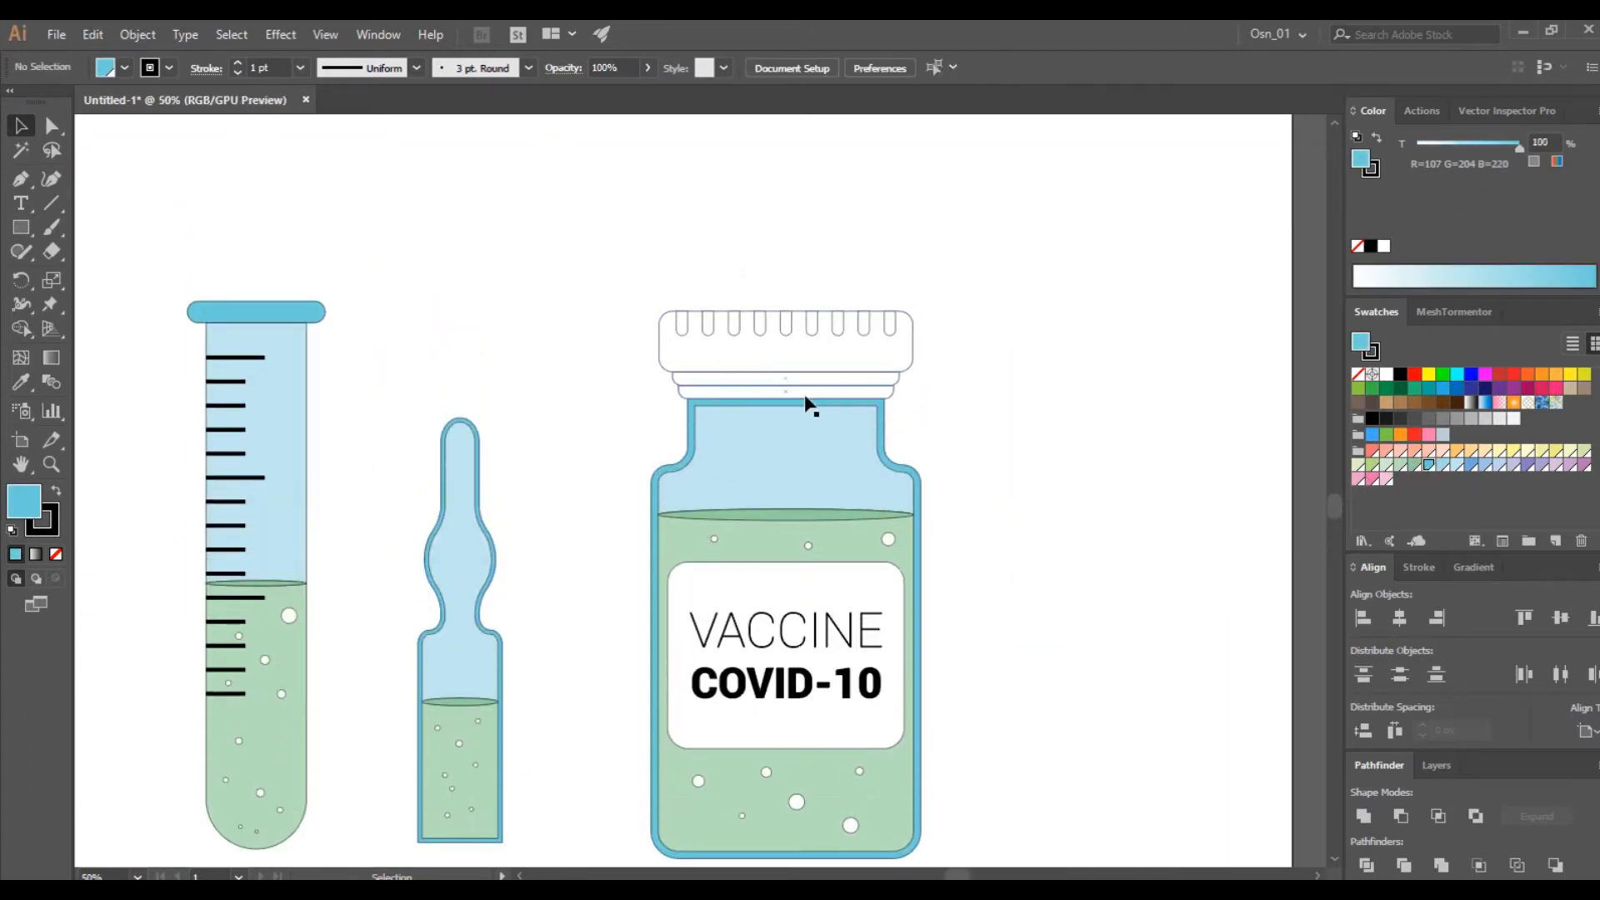
pyautogui.scroll(2, 856, 398)
pyautogui.click(866, 400)
pyautogui.scroll(1, 988, 426)
pyautogui.hscroll(1, 988, 429)
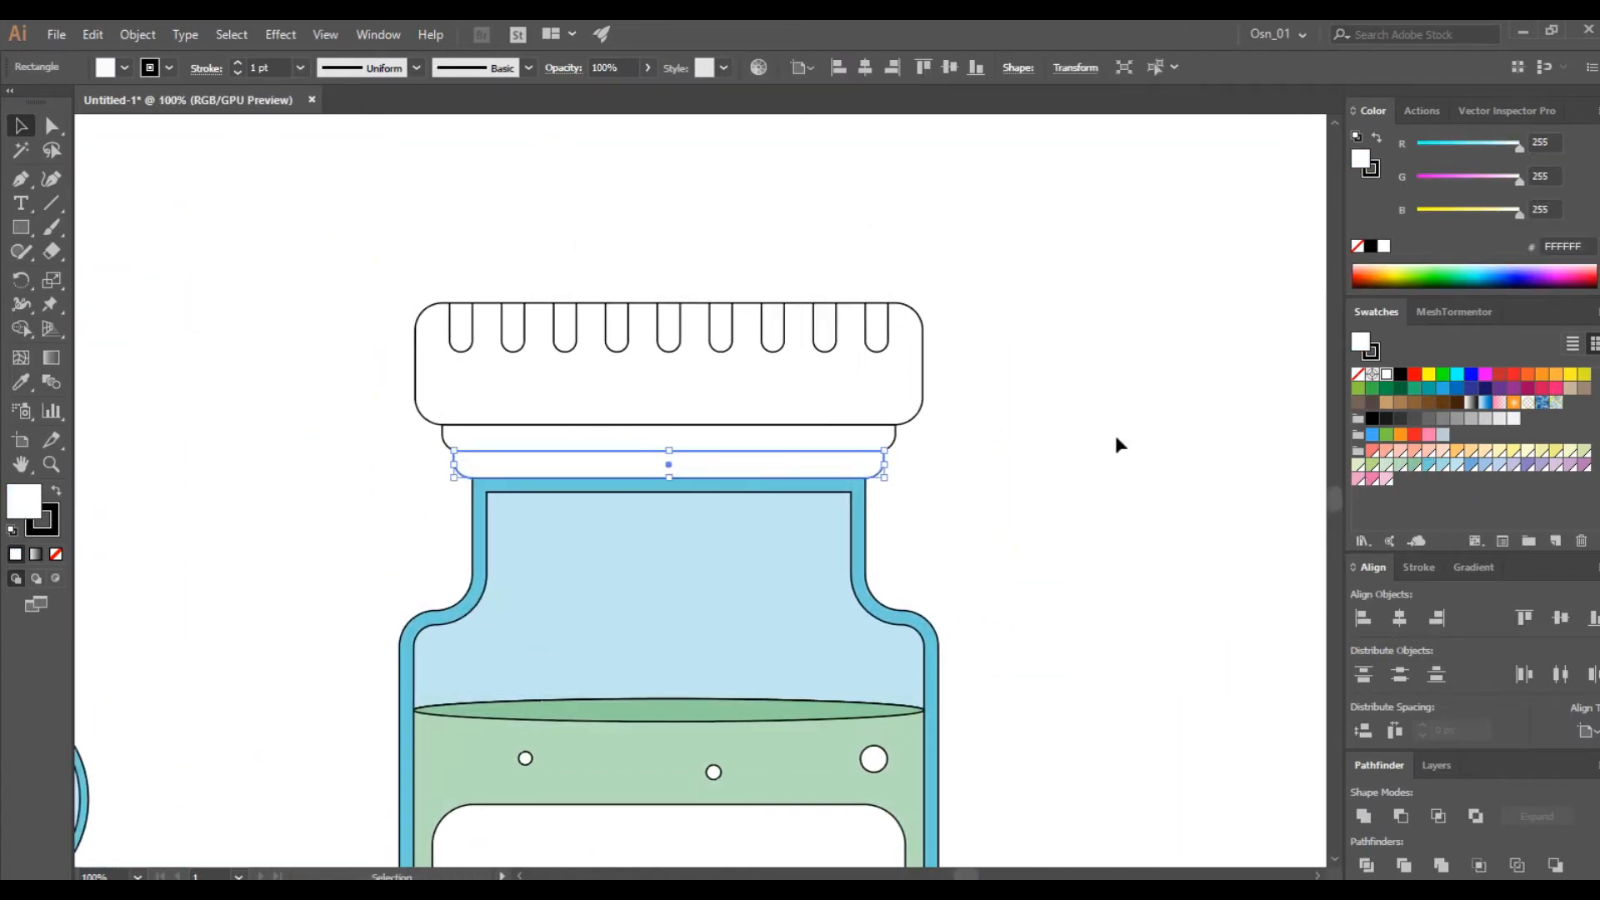
pyautogui.click(1484, 452)
pyautogui.click(864, 439)
pyautogui.click(1470, 451)
pyautogui.click(886, 395)
pyautogui.click(1456, 451)
# - Fill all nine grooves on the bottle's cap with salmon pink (R=248 G=167 B=146)
pyautogui.click(875, 328)
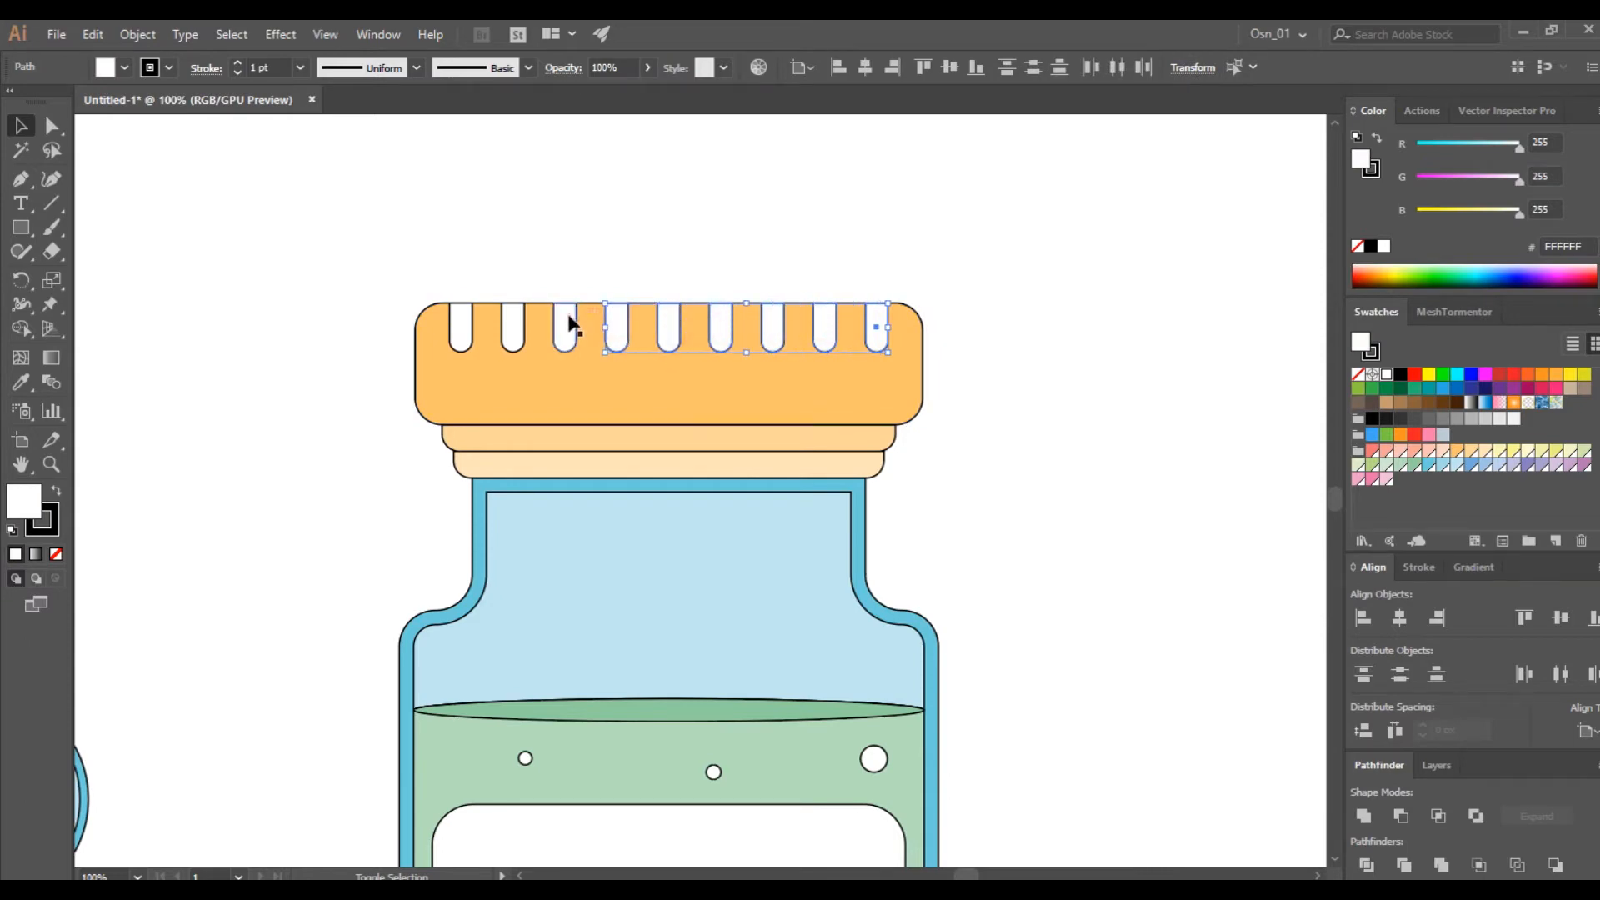
pyautogui.keyDown('shift'); pyautogui.click(465, 331); pyautogui.keyUp('shift')
pyautogui.click(1414, 450)
pyautogui.click(1000, 423)
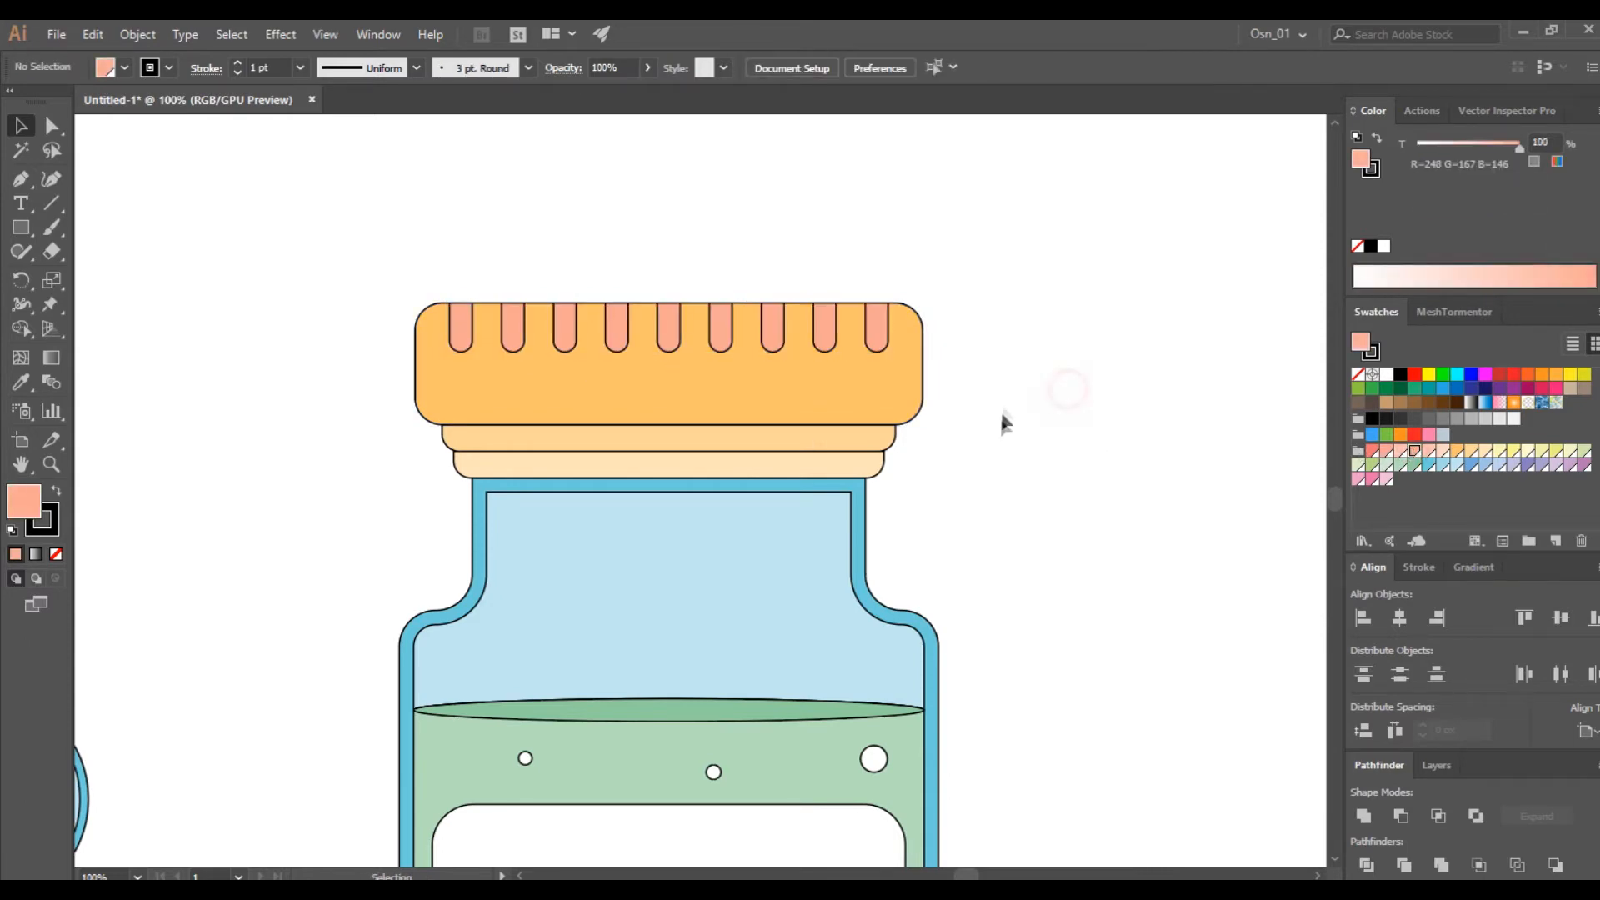
# - Fill the bottle's rounded label rectangle with blue (R=107 G=204 B=220)
pyautogui.scroll(-4, 1000, 423)
pyautogui.scroll(4, 1008, 472)
pyautogui.click(903, 523)
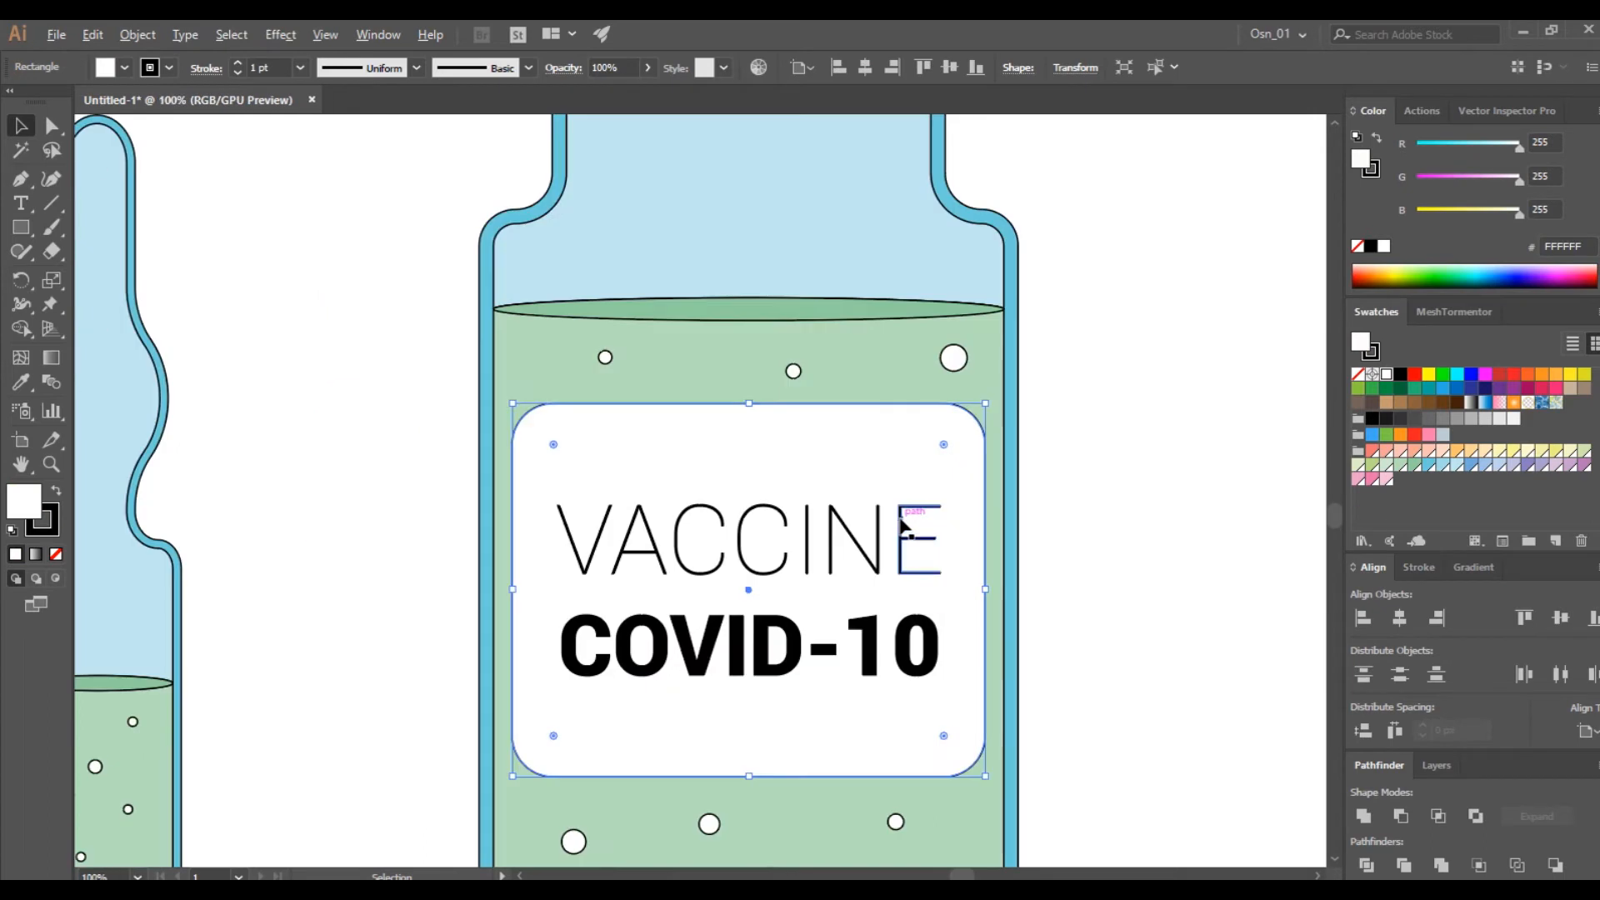
pyautogui.click(1443, 465)
pyautogui.click(1428, 464)
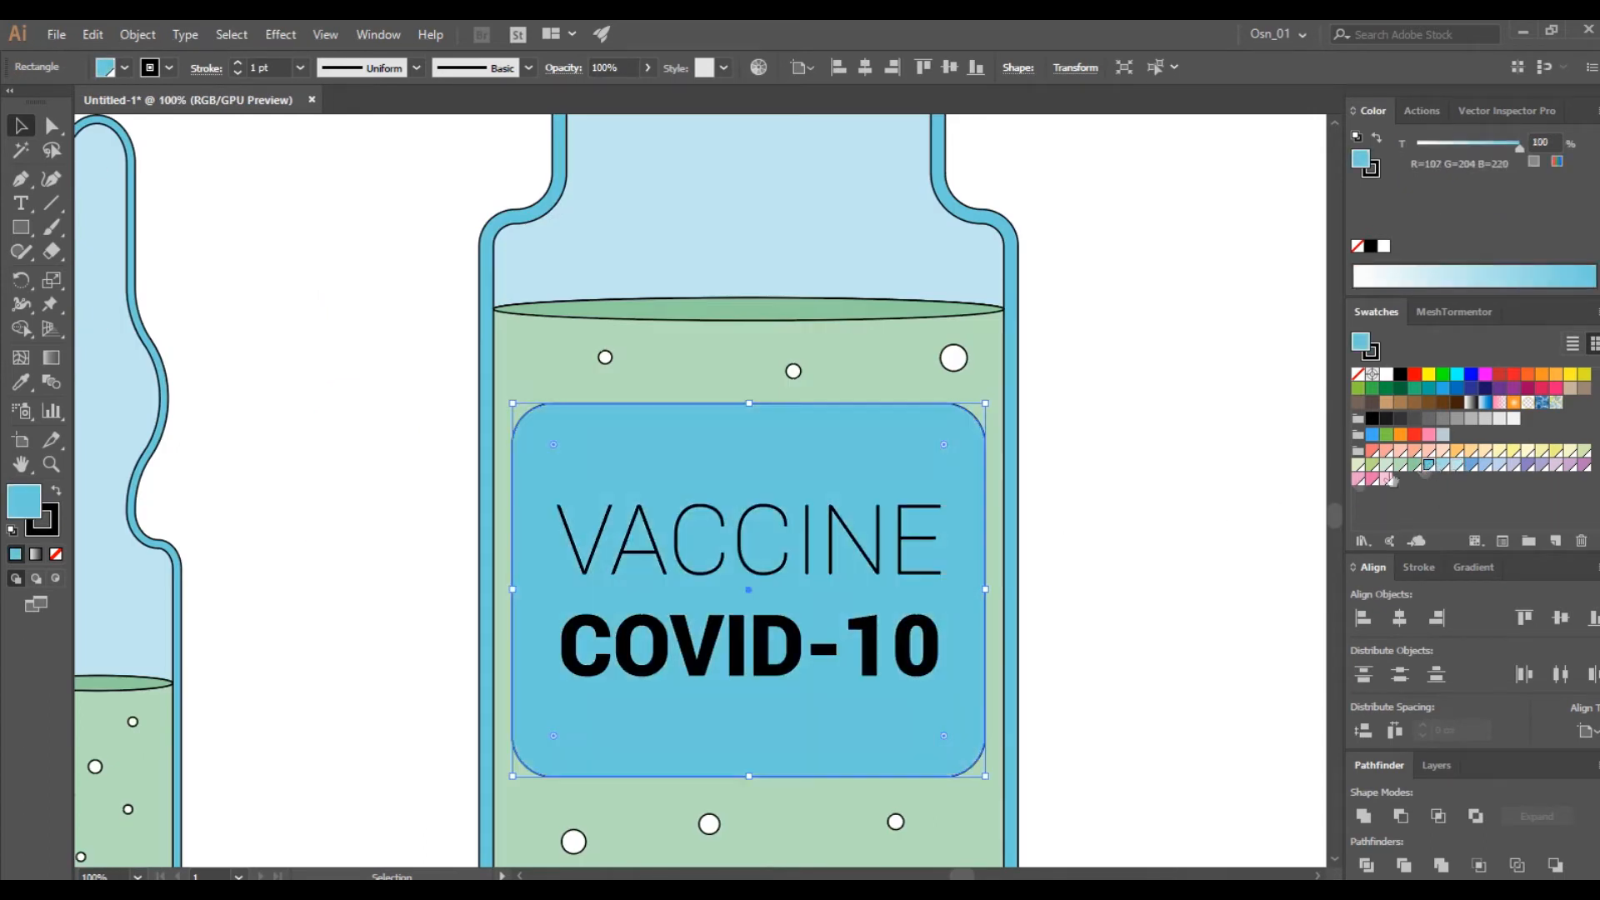
# - Change both text lines on the bottle's label, VACCINE and COVID-10, to white
pyautogui.click(871, 550)
pyautogui.click(413, 500)
pyautogui.moveTo(412, 500); pyautogui.dragTo(956, 678)
pyautogui.moveTo(411, 714); pyautogui.dragTo(618, 750)
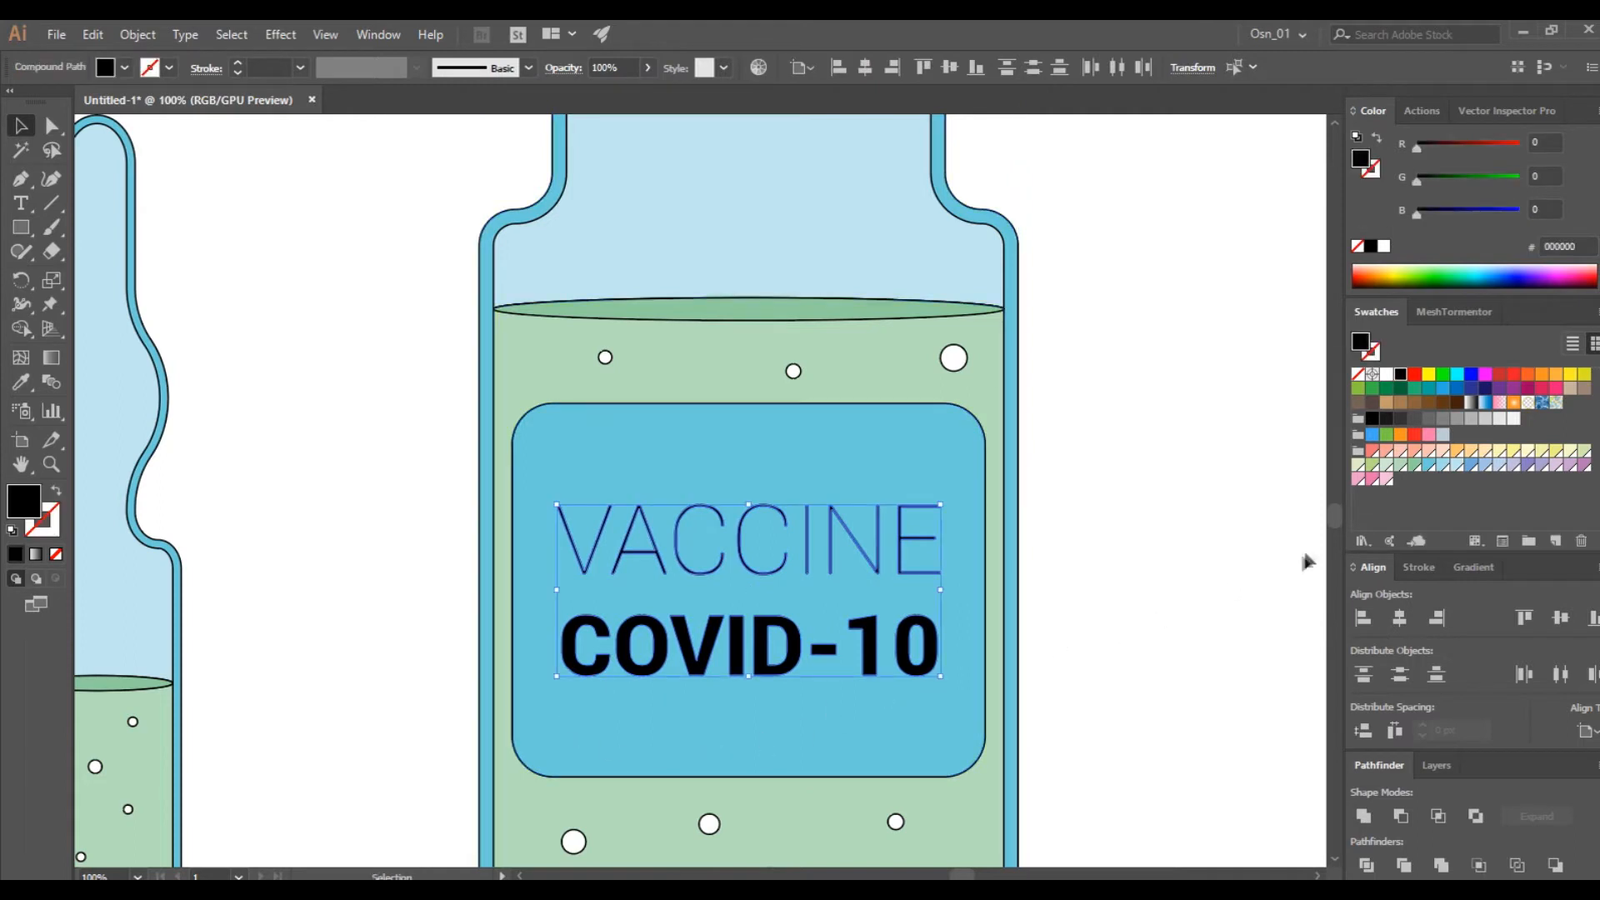
pyautogui.click(1387, 375)
pyautogui.click(1106, 500)
pyautogui.hotkey('ctrl', '0')
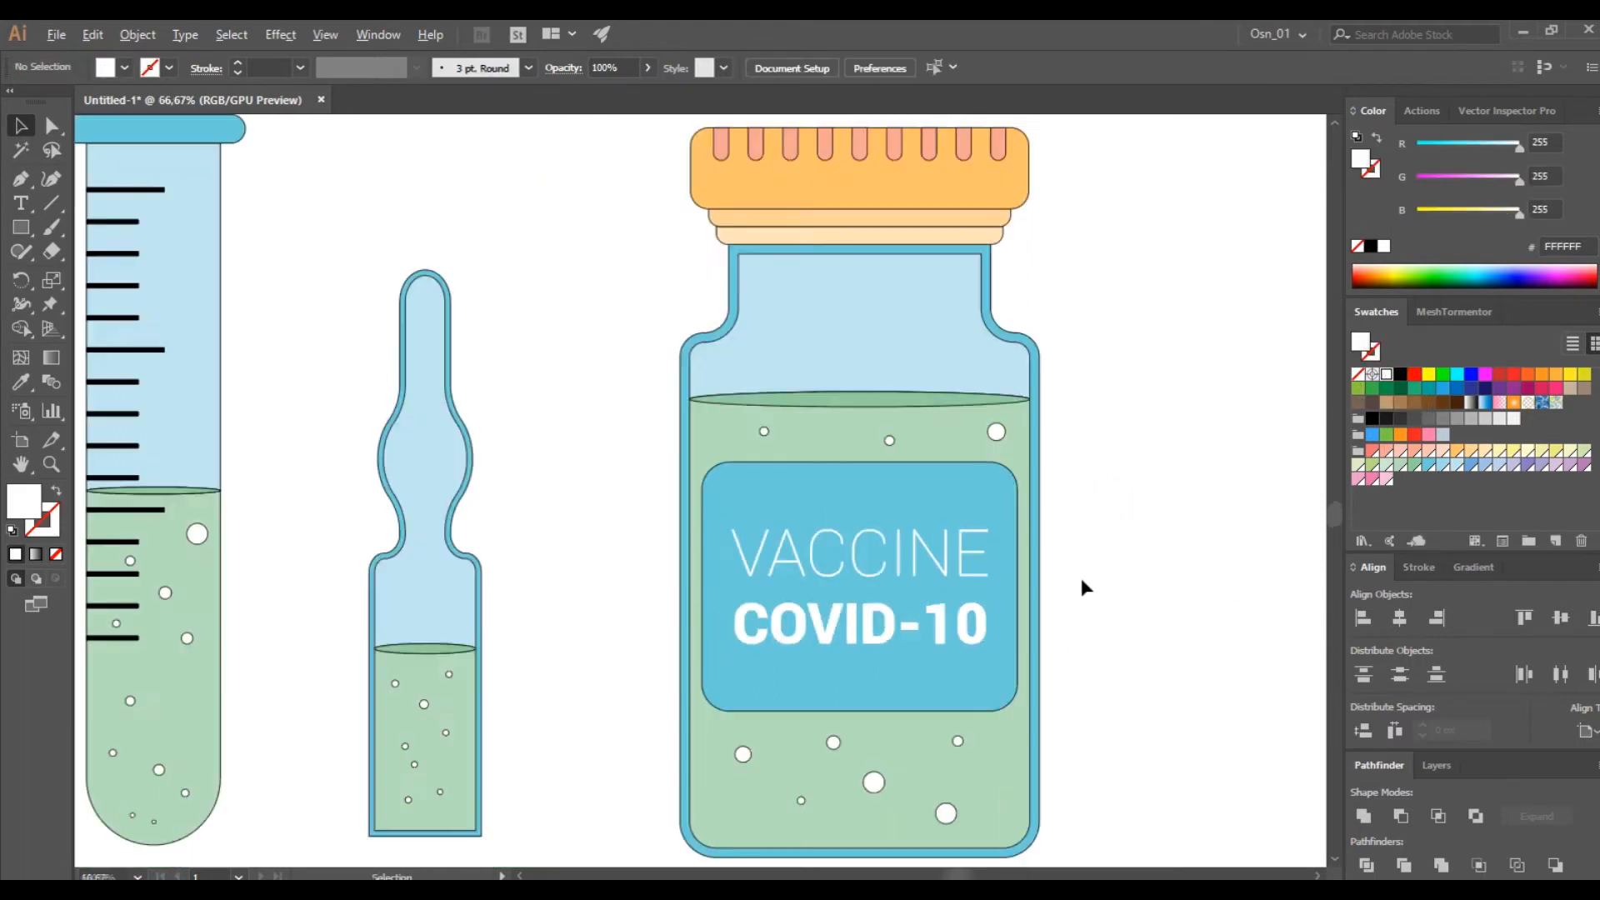
# - Fill all the bubbles in the bottle's liquid with pale green (R=222 G=236 B=200)
pyautogui.scroll(-2, 1081, 580)
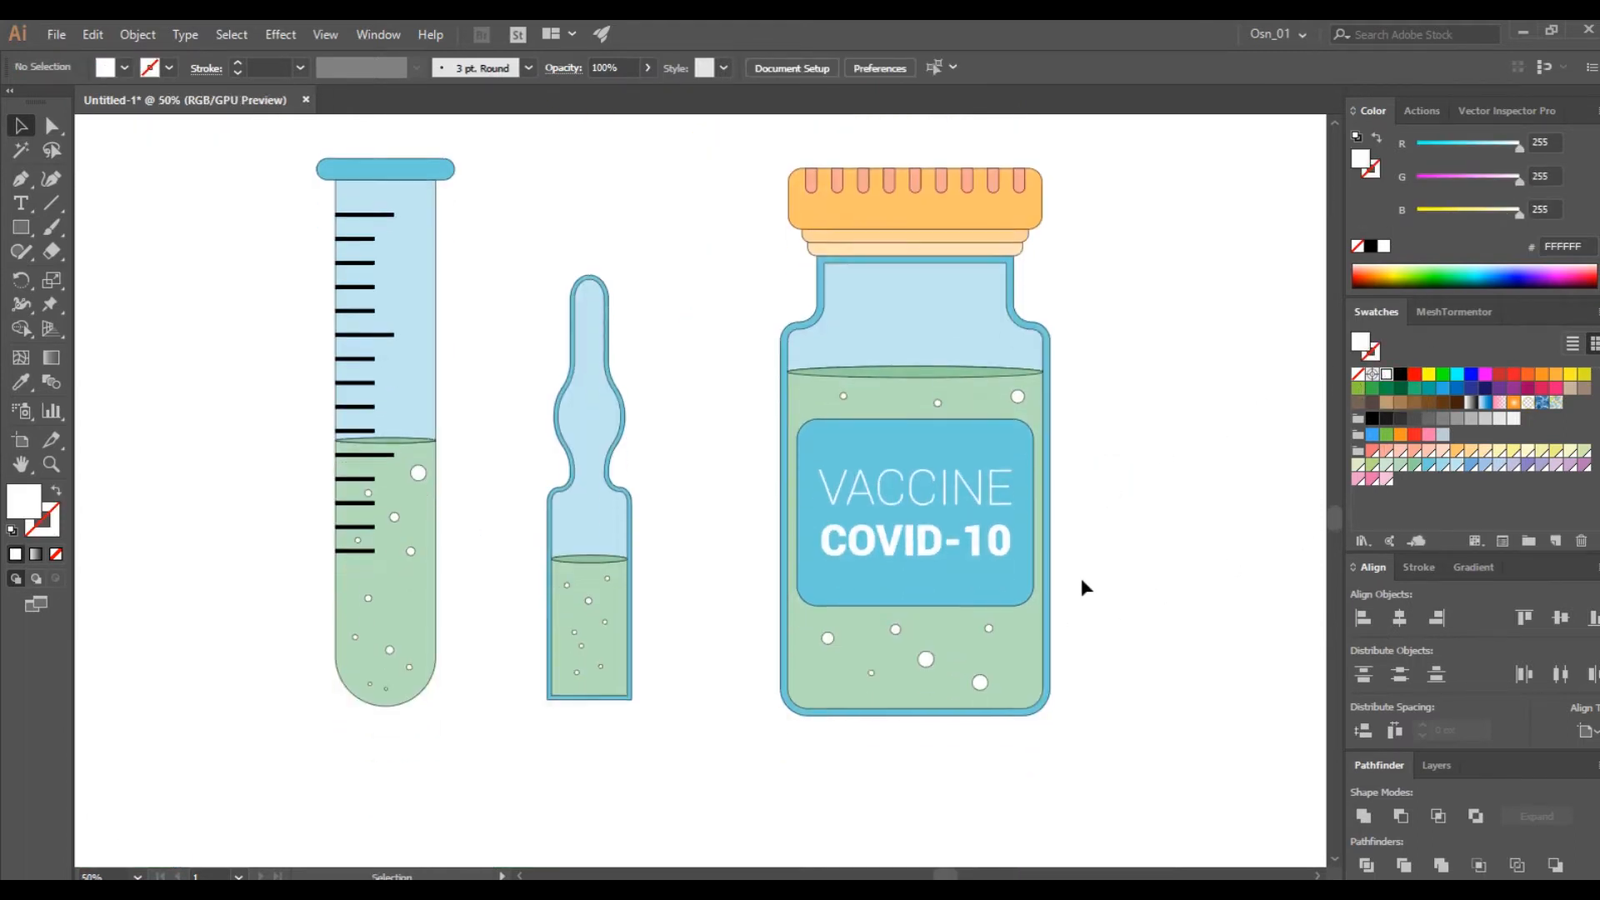
pyautogui.moveTo(875, 419); pyautogui.dragTo(836, 415)
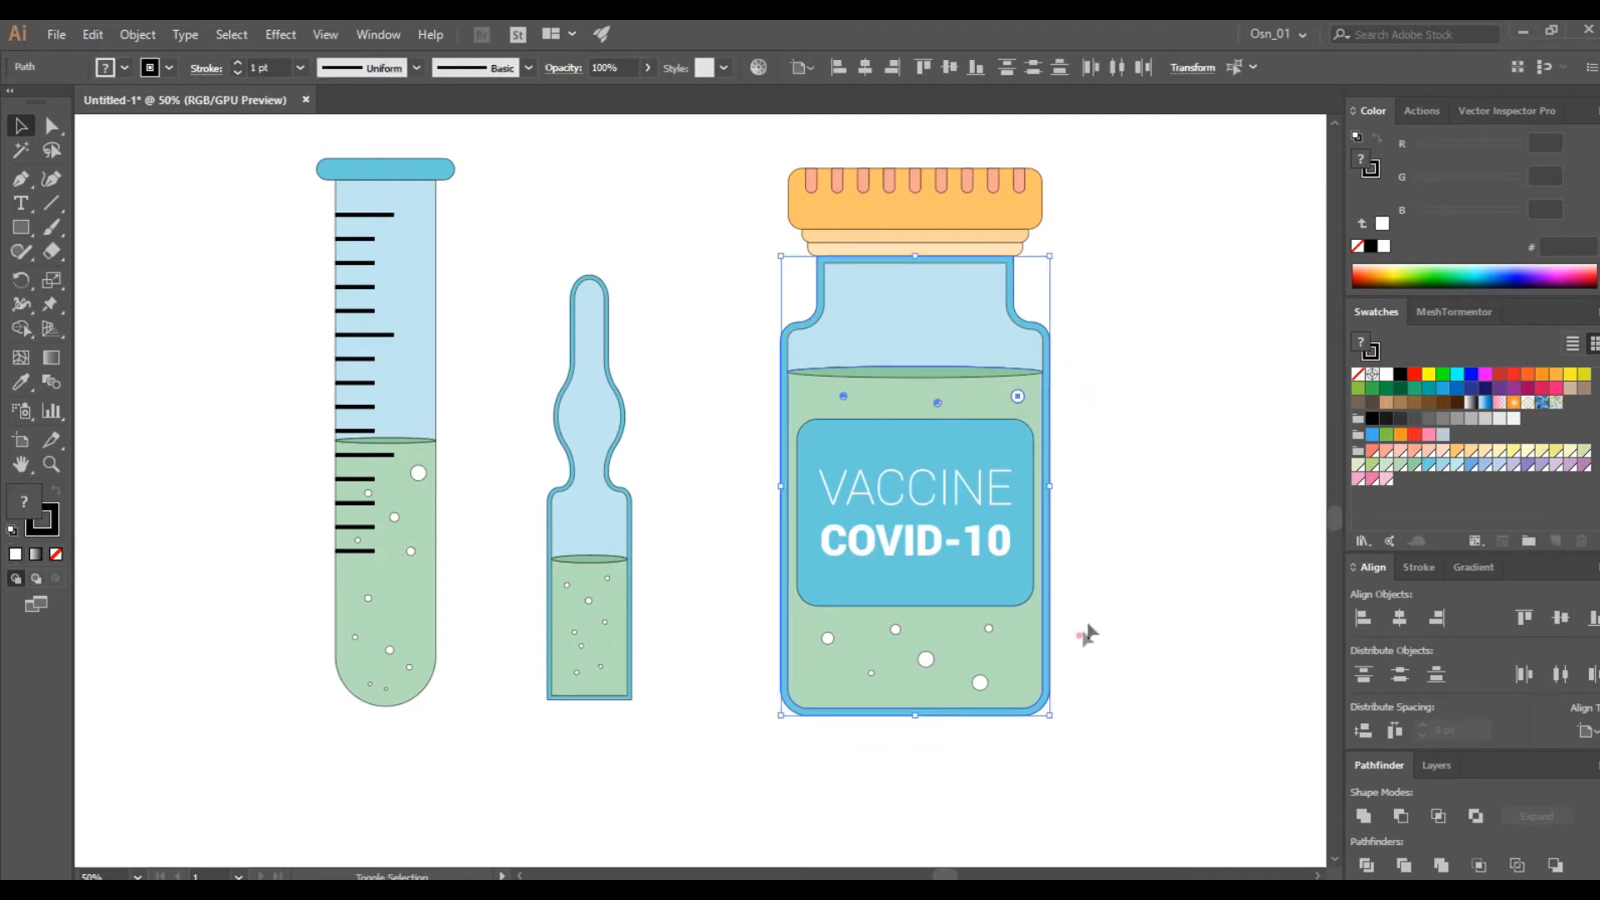
pyautogui.moveTo(835, 696); pyautogui.dragTo(822, 686)
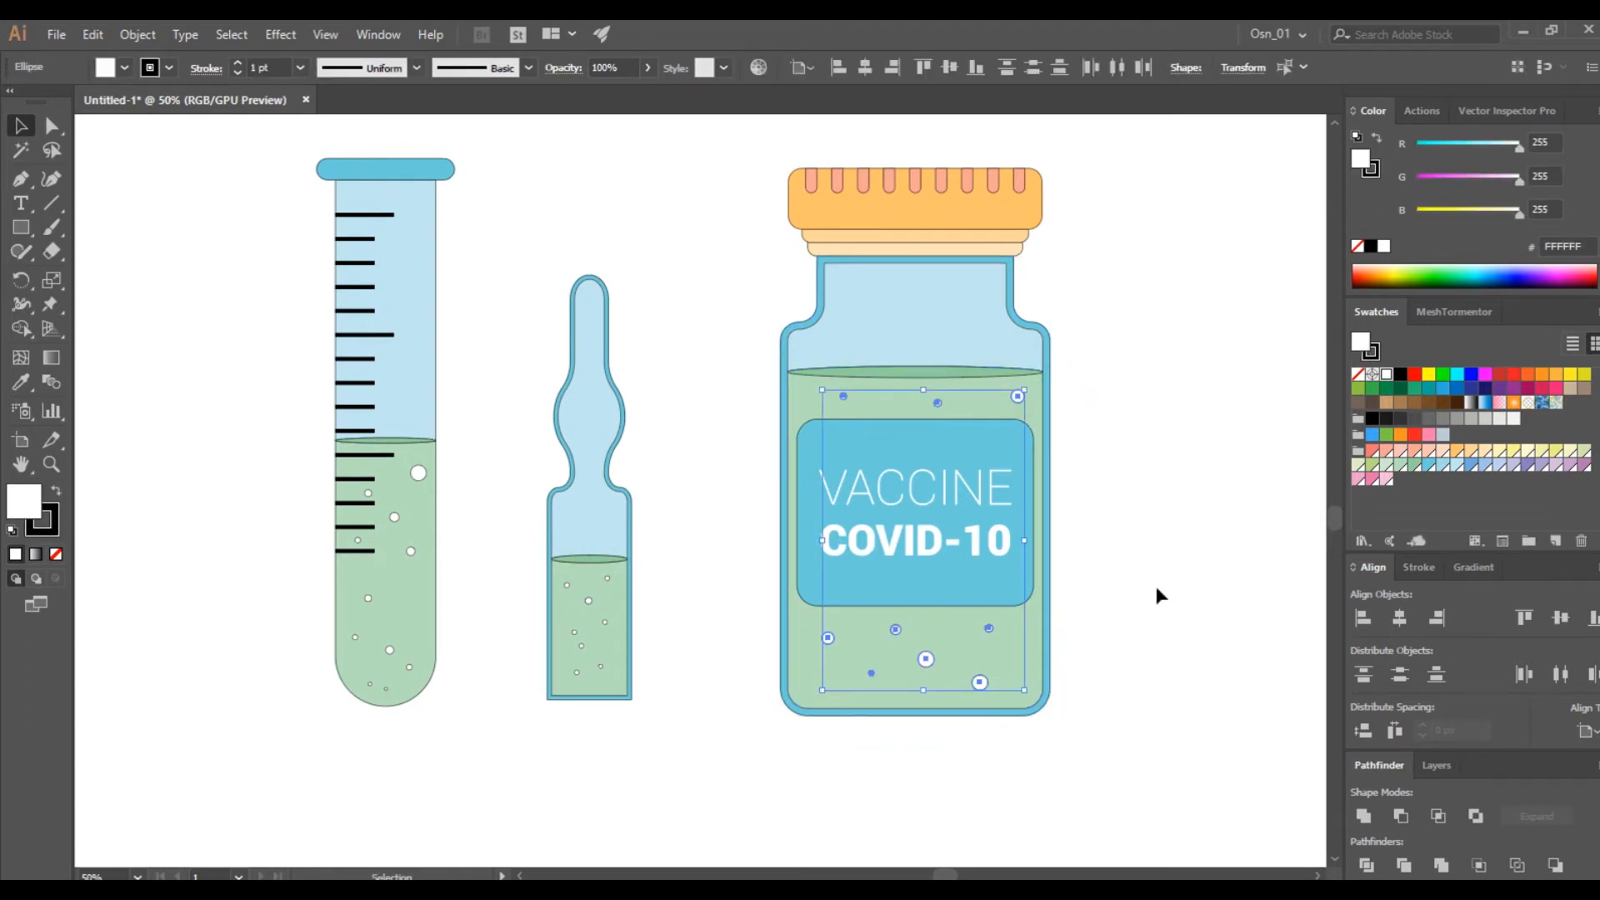
pyautogui.click(1358, 465)
pyautogui.click(1138, 574)
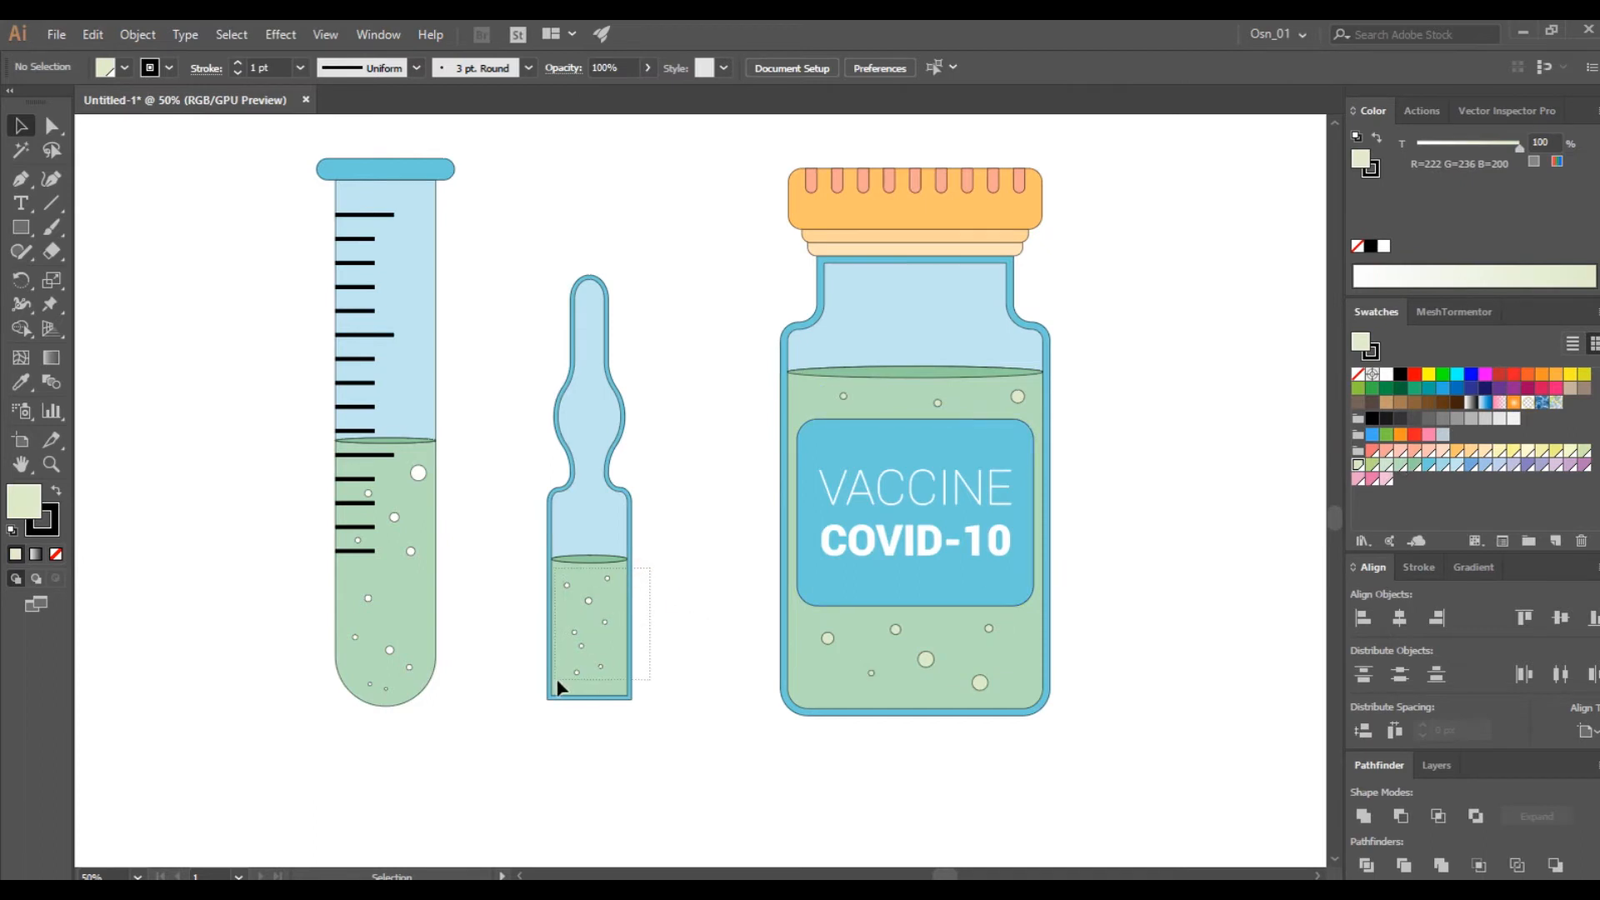
# - Give all the ampoule's bubbles the bottle bubbles' pale green appearance by sampling one of them
pyautogui.moveTo(557, 678); pyautogui.dragTo(556, 679)
pyautogui.moveTo(667, 722); pyautogui.dragTo(603, 690)
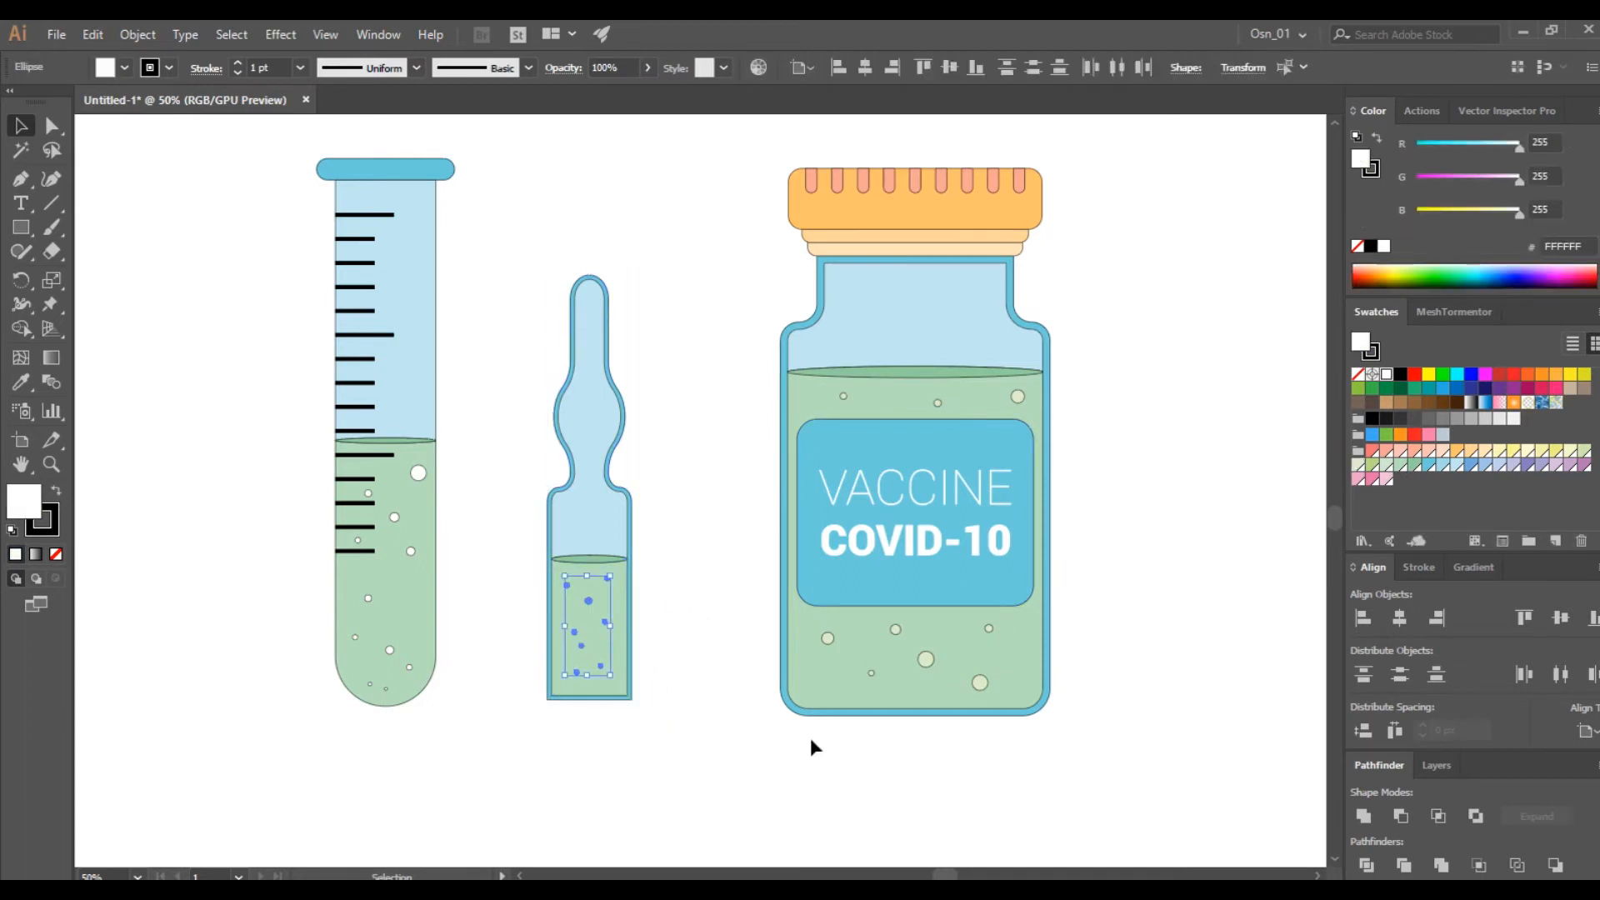
pyautogui.press('i')
pyautogui.click(981, 683)
pyautogui.click(21, 127)
pyautogui.click(256, 570)
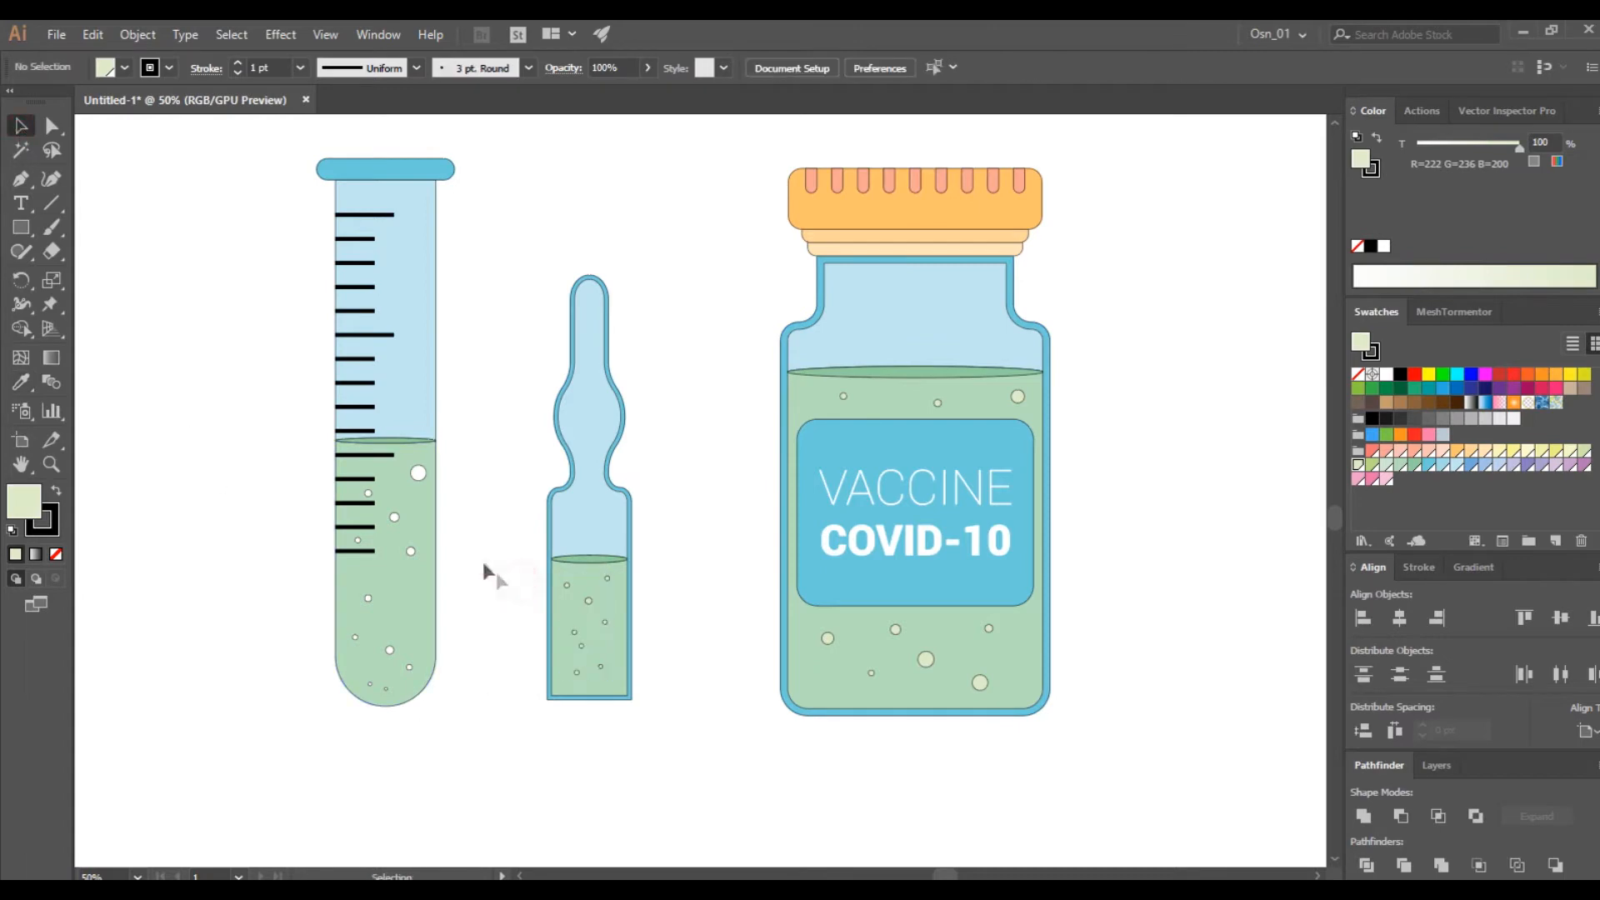
# - Fill all the graduation marks on the test tube with medium blue (R=111 G=169 B=219)
pyautogui.scroll(2, 492, 568)
pyautogui.scroll(-2, 458, 596)
pyautogui.hscroll(-3, 460, 601)
pyautogui.hscroll(-2, 464, 606)
pyautogui.scroll(1, 464, 606)
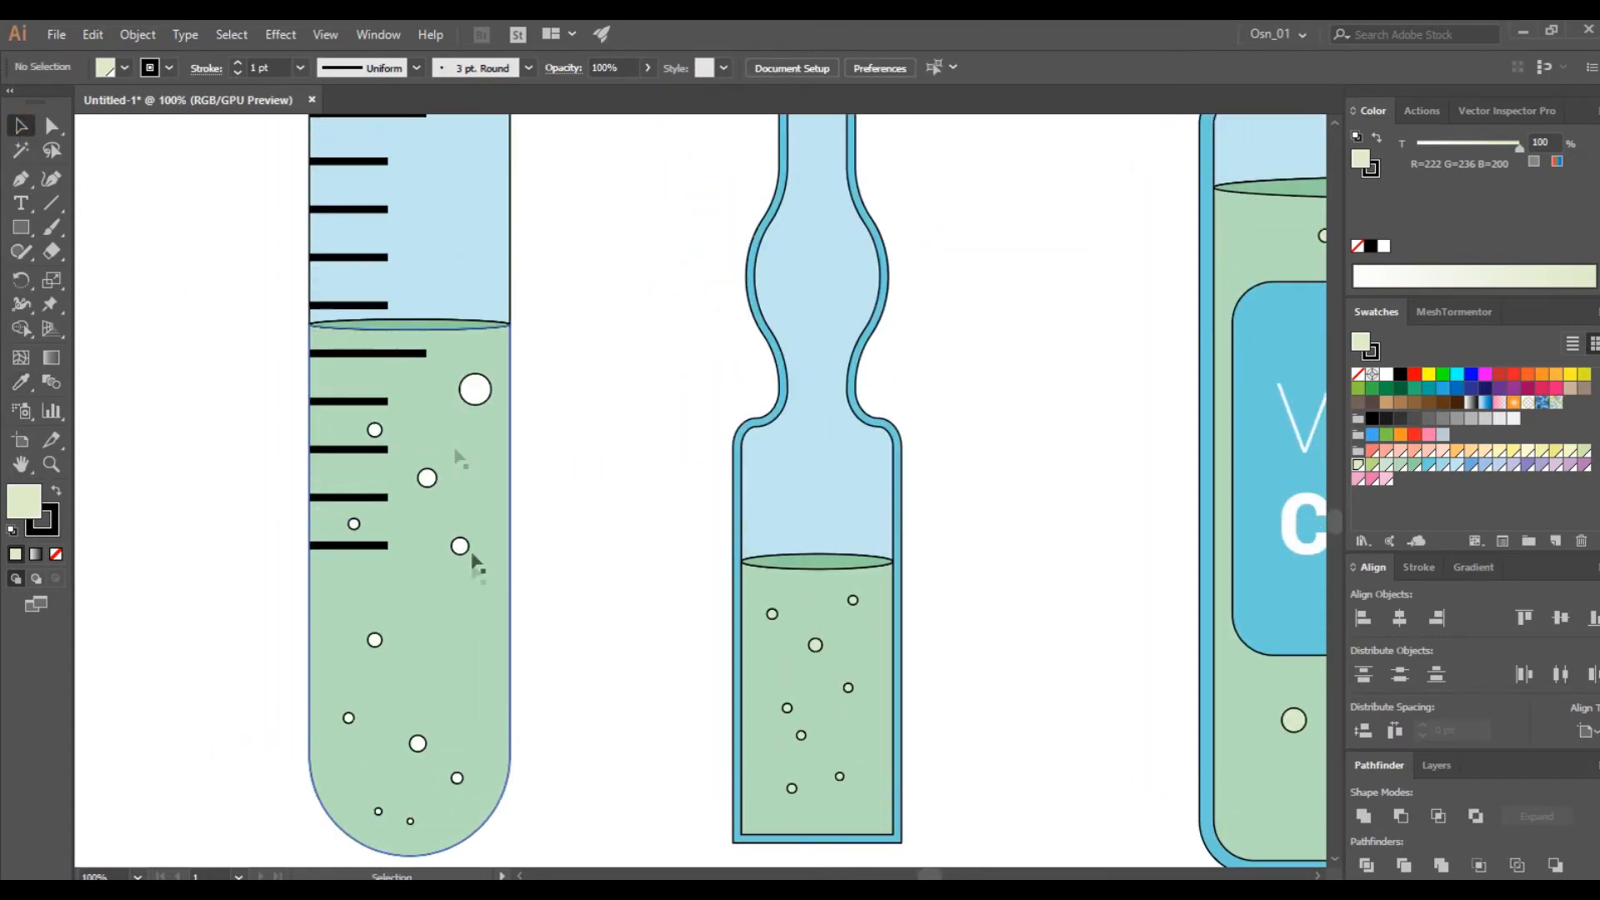
pyautogui.click(385, 356)
pyautogui.scroll(3, 290, 335)
pyautogui.scroll(-1, 207, 317)
pyautogui.scroll(2, 195, 318)
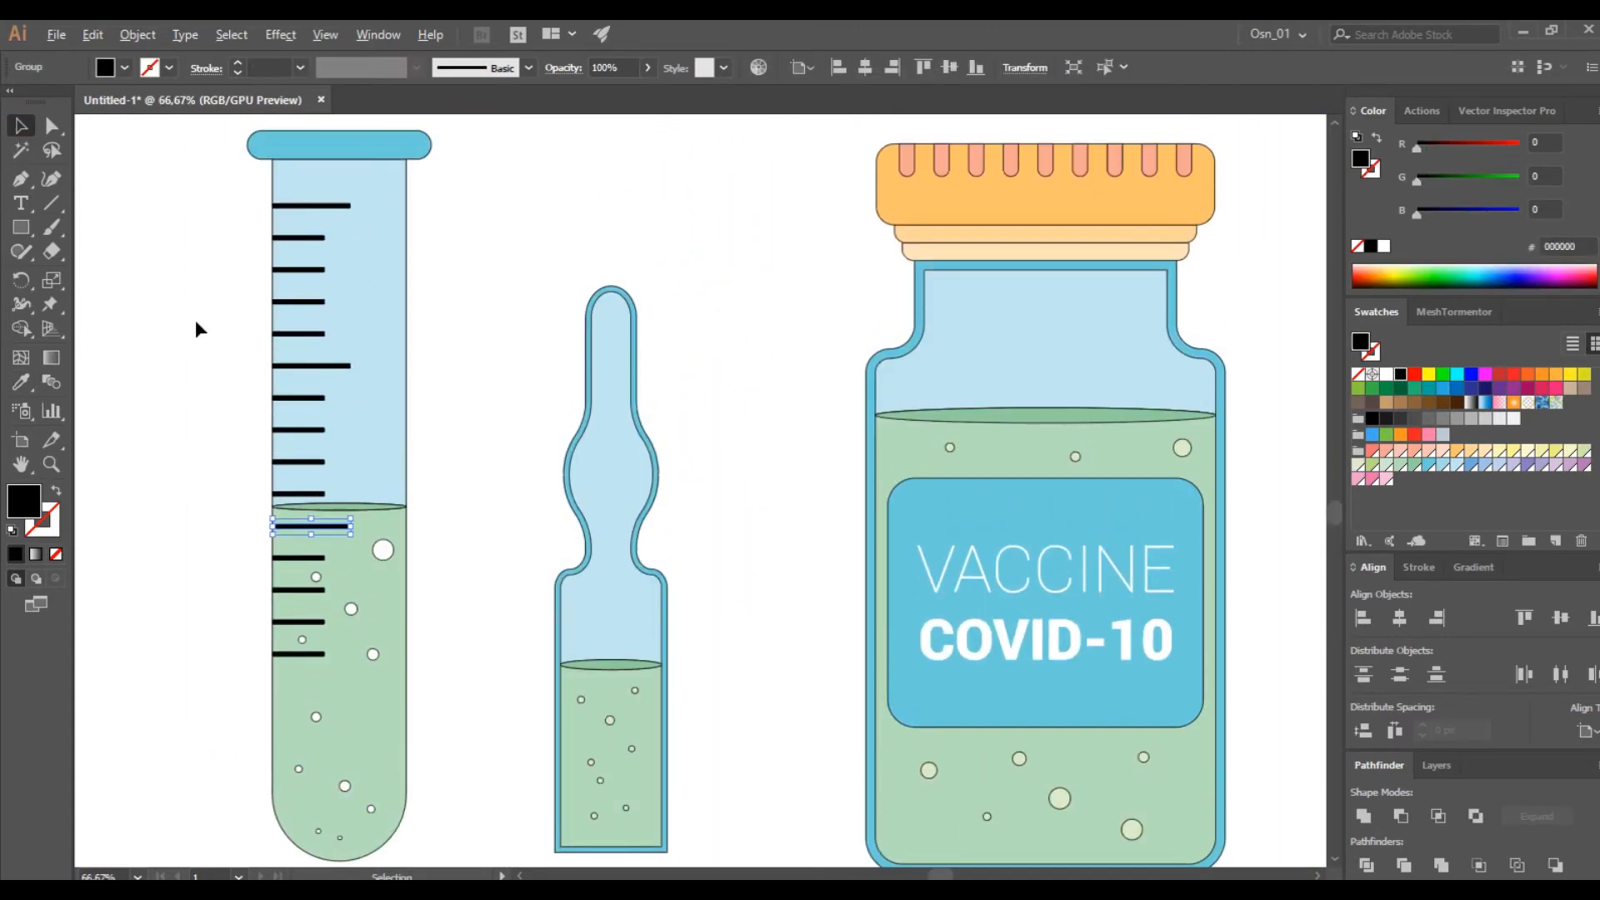
pyautogui.click(195, 318)
pyautogui.moveTo(247, 189); pyautogui.dragTo(289, 670)
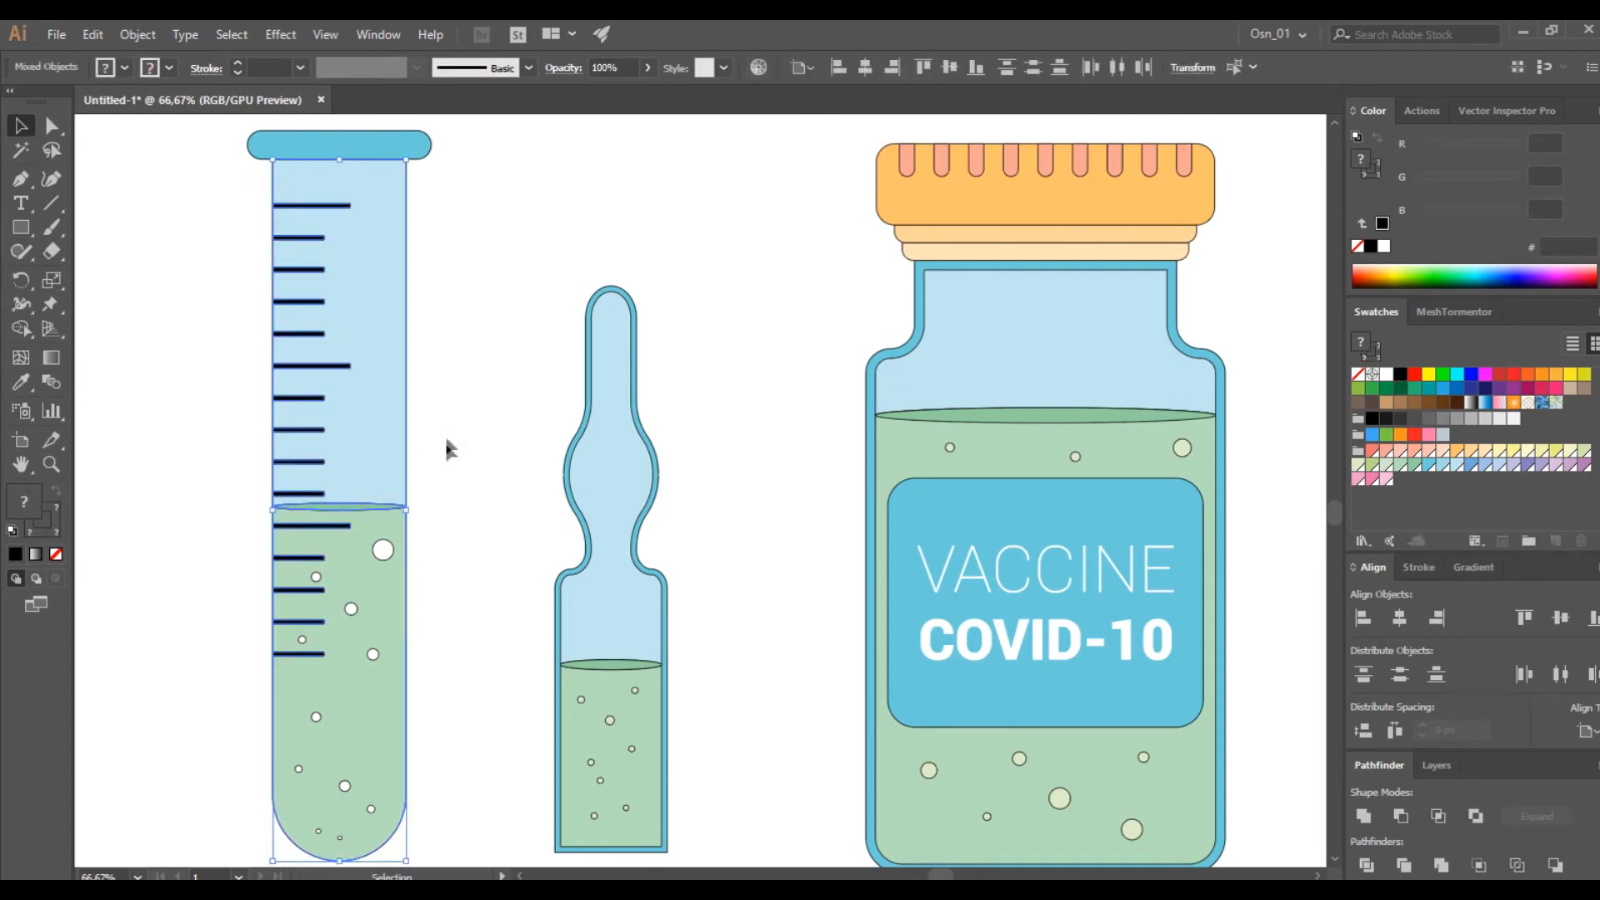
pyautogui.moveTo(398, 531); pyautogui.dragTo(400, 532)
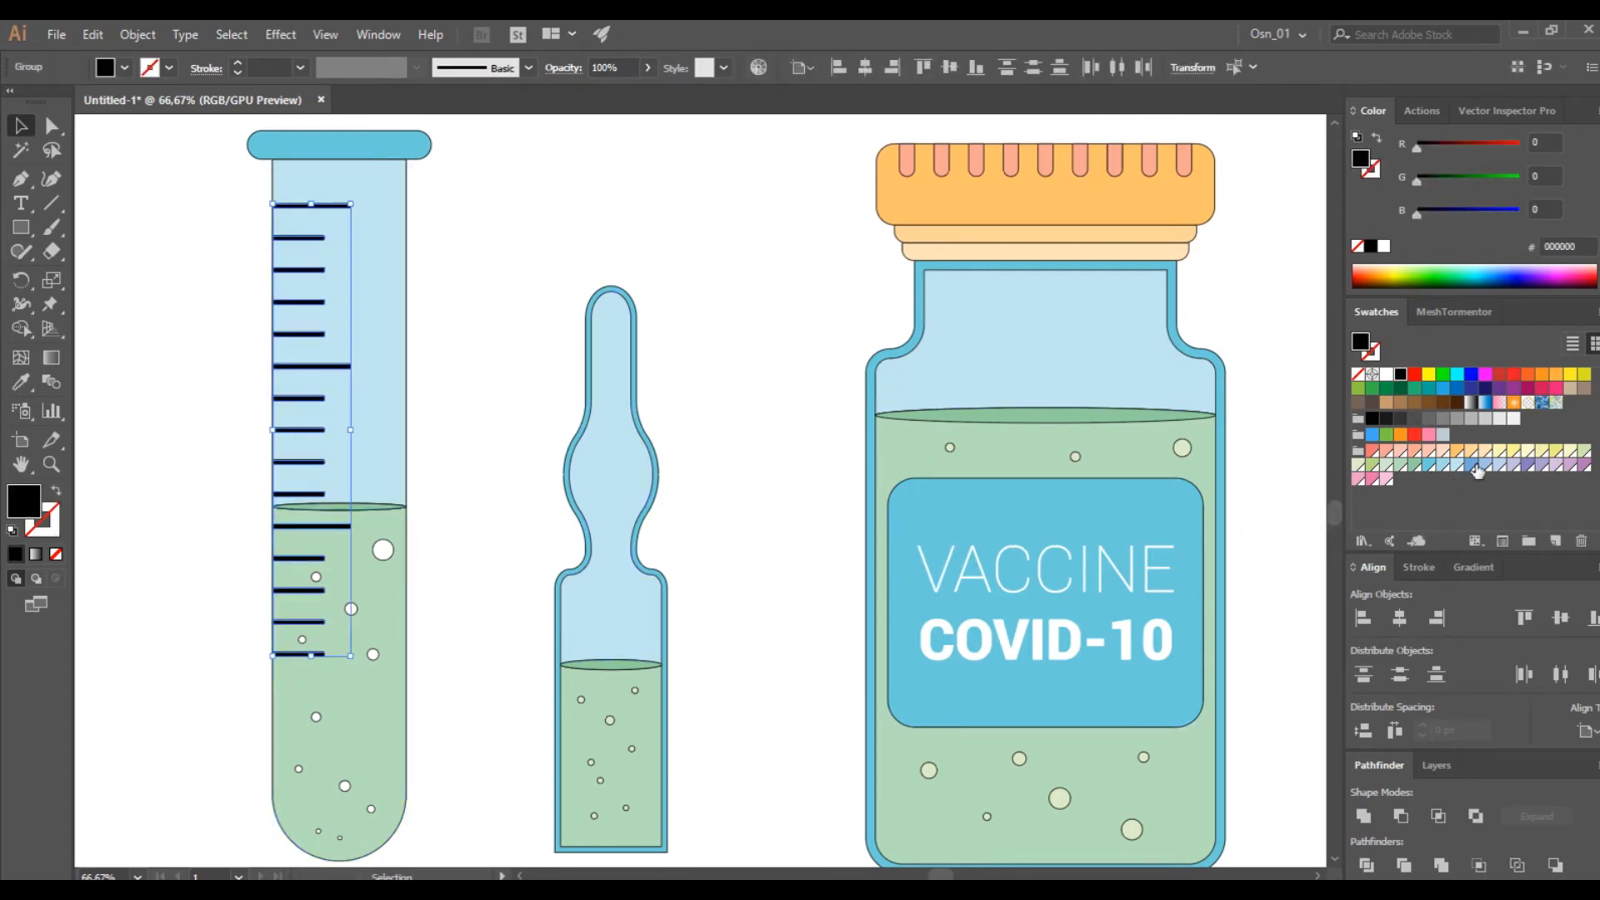
pyautogui.click(1471, 465)
pyautogui.click(467, 500)
# - Select only the test tube's bubbles, without the graduation marks, and apply the ampoule bubbles' pale green appearance by sampling
pyautogui.scroll(-1, 441, 487)
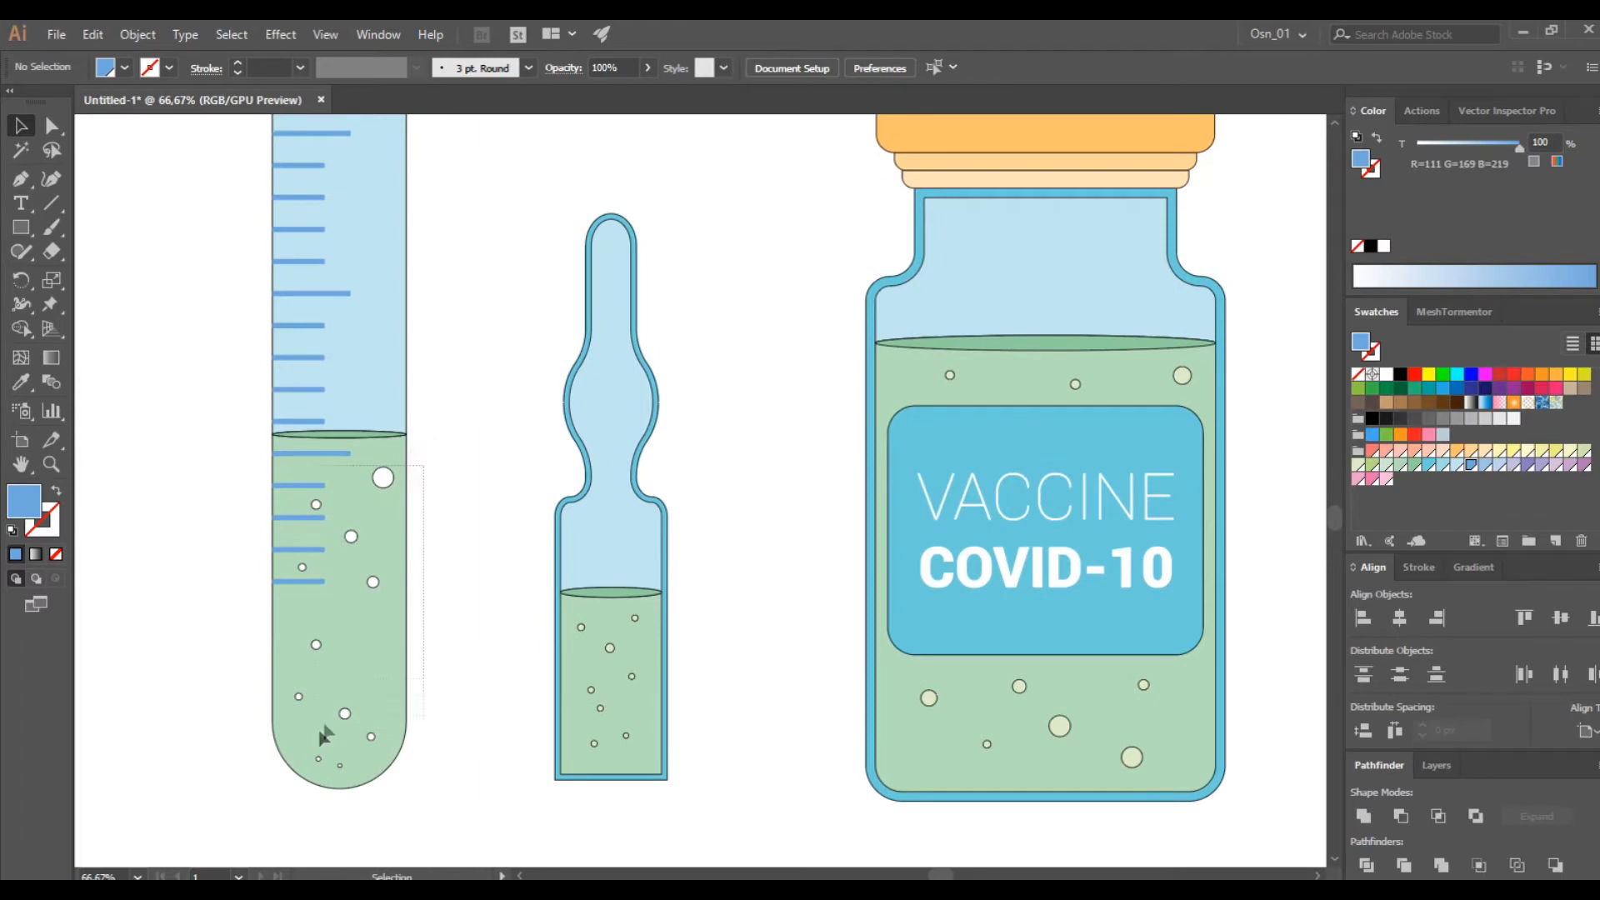
pyautogui.moveTo(292, 771); pyautogui.dragTo(286, 764)
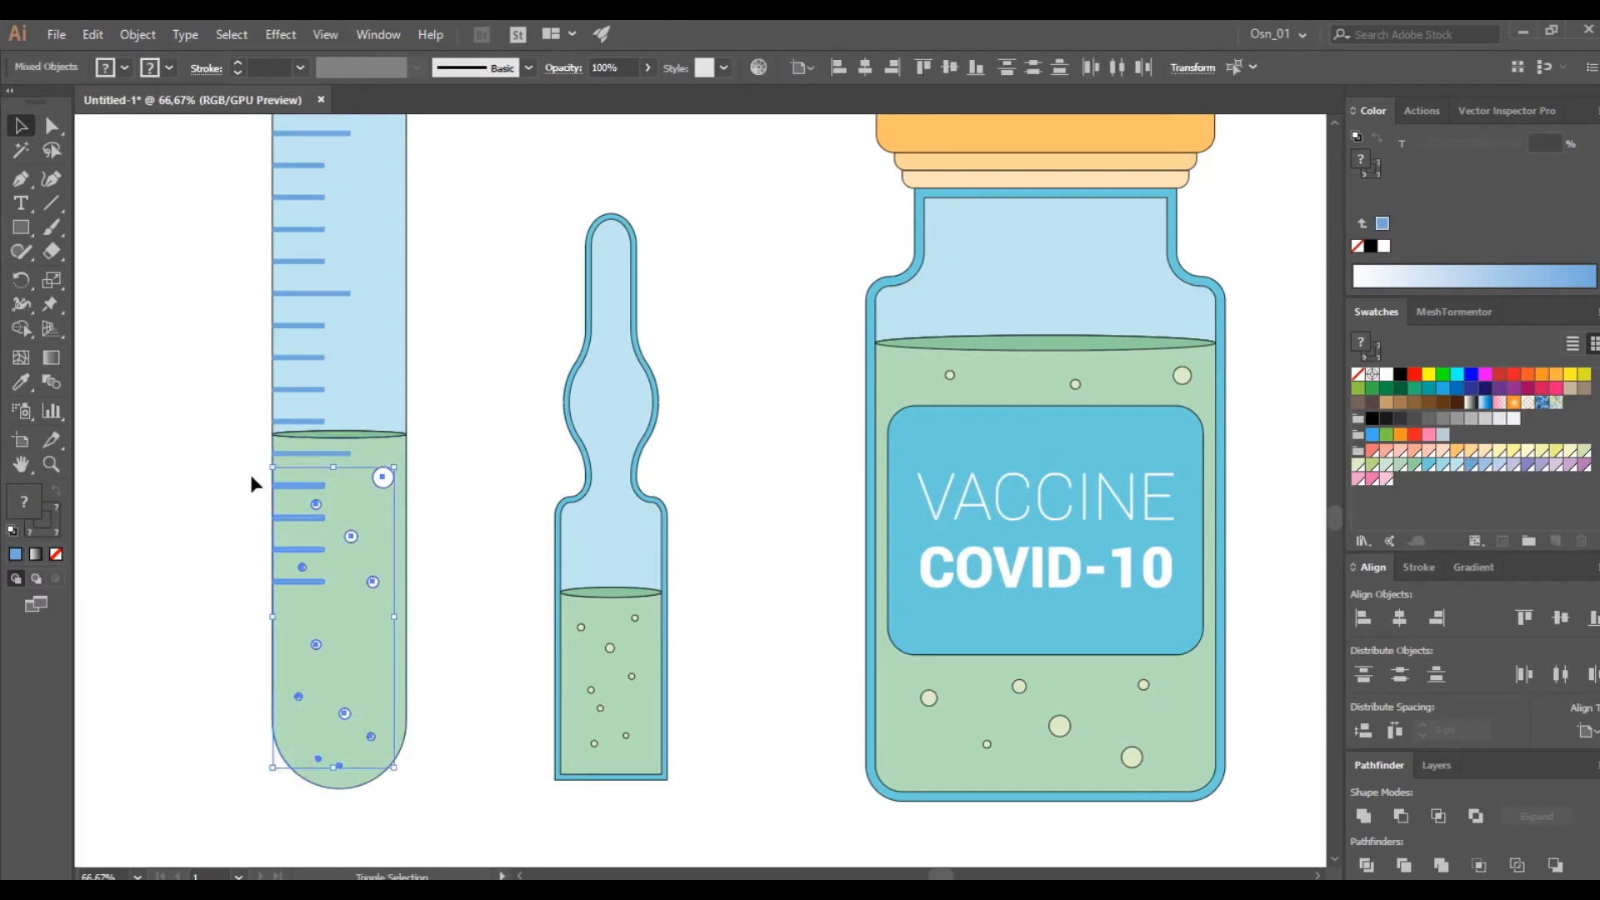
pyautogui.scroll(2, 250, 473)
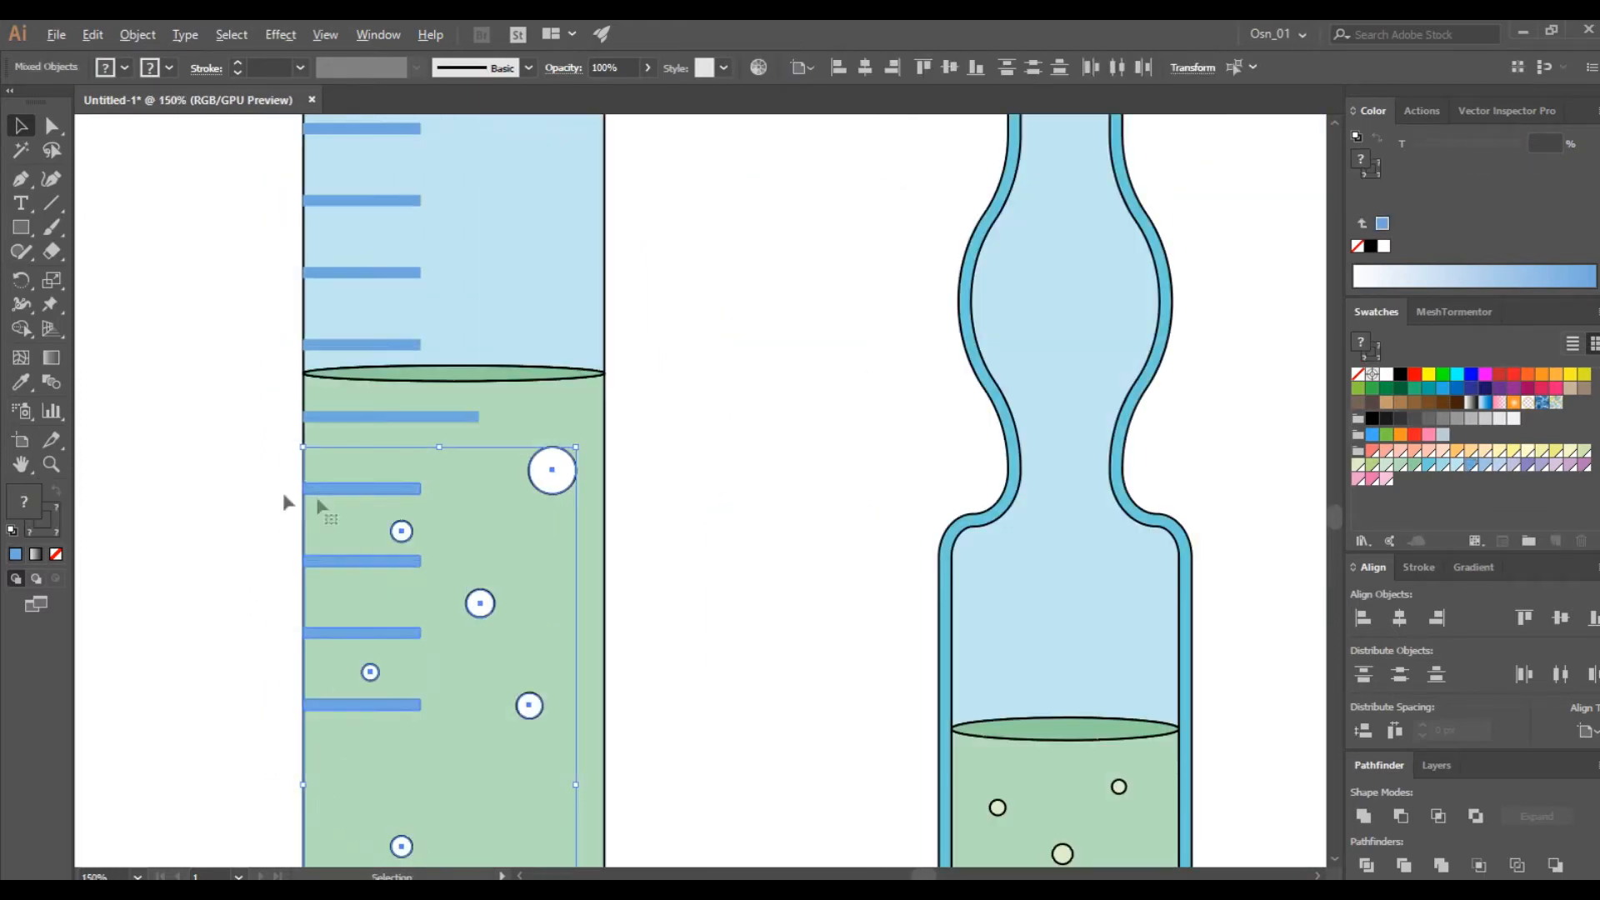
pyautogui.keyDown('shift'); pyautogui.click(356, 704); pyautogui.keyUp('shift')
pyautogui.scroll(-2, 622, 717)
pyautogui.scroll(3, 775, 719)
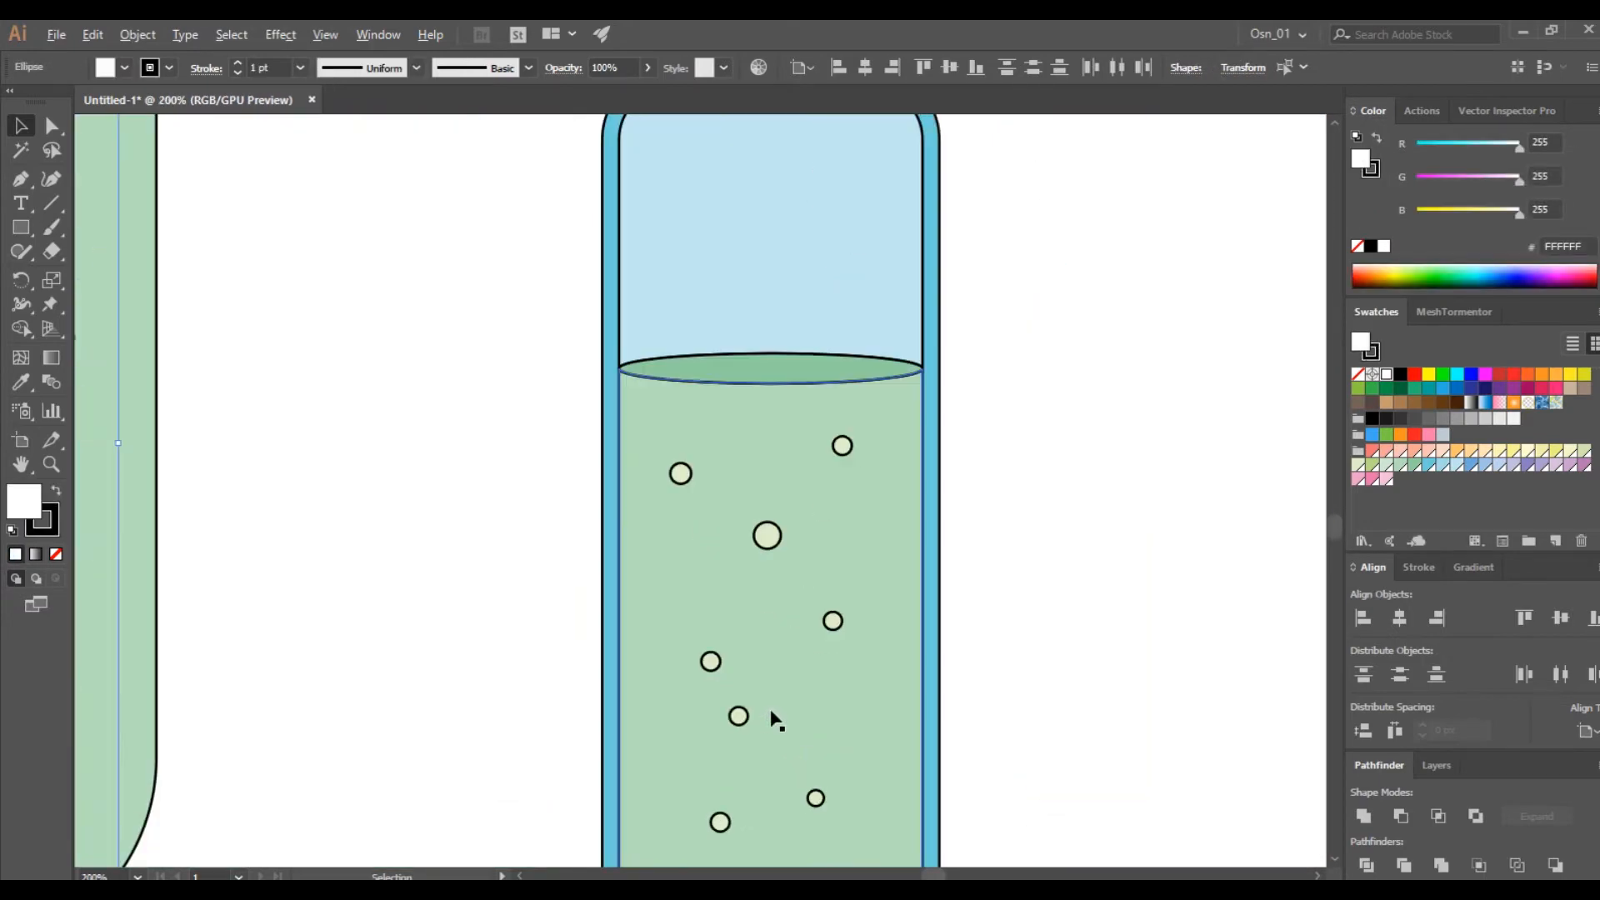
pyautogui.click(783, 523)
pyautogui.scroll(-3, 504, 532)
pyautogui.press('v')
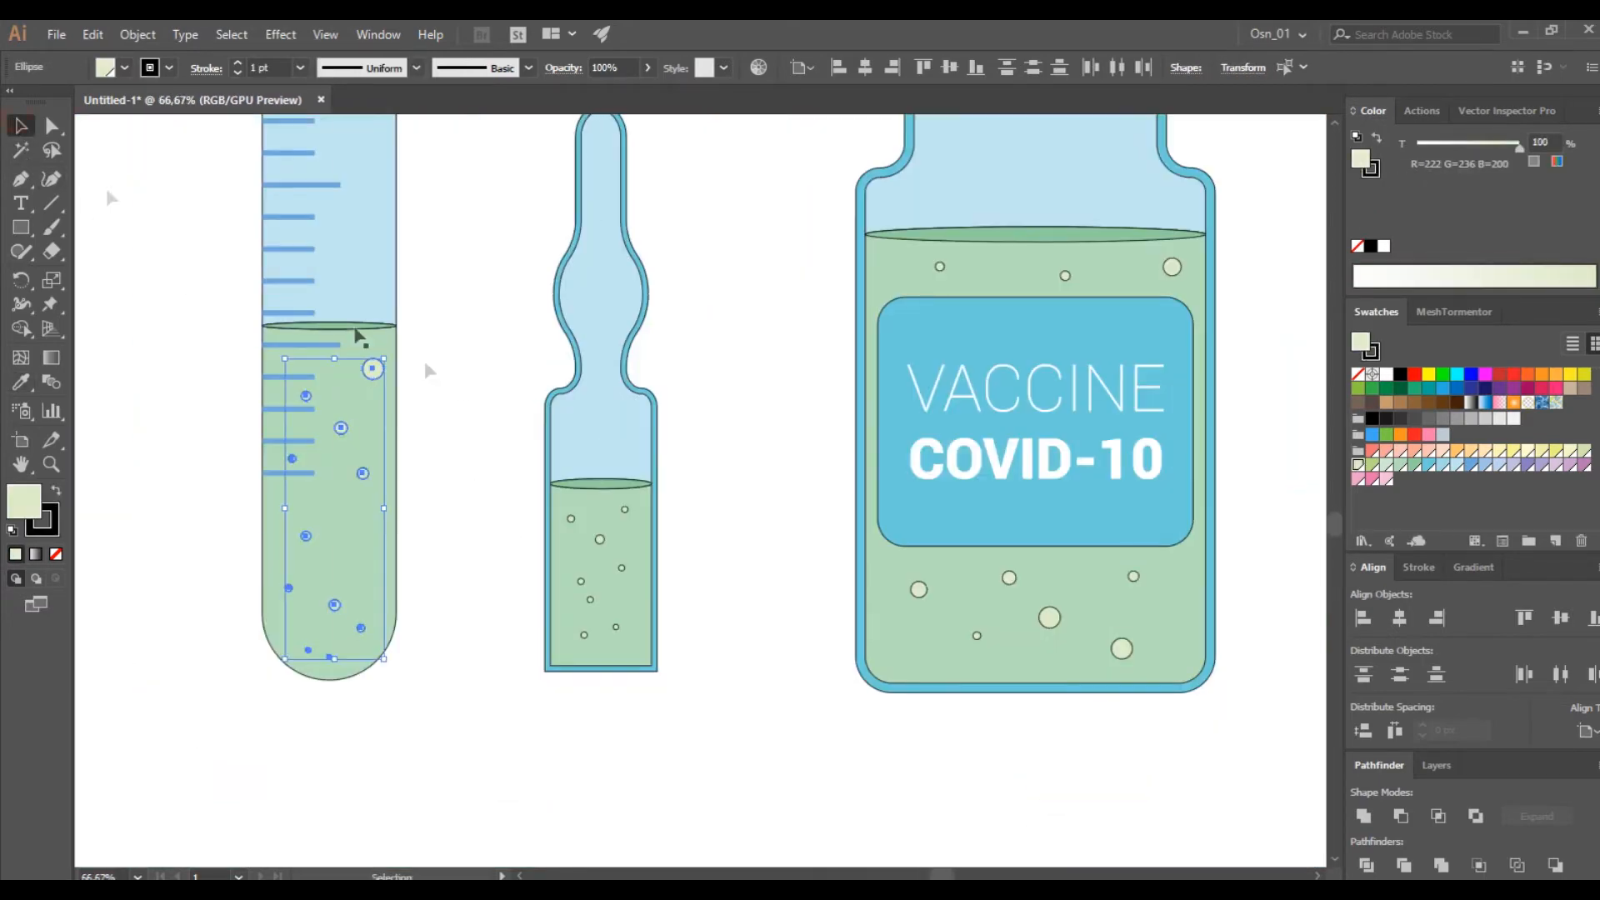
pyautogui.click(483, 460)
# - Remove the strokes from the whole coloured set of test tube, ampoule and bottle
pyautogui.scroll(-2, 483, 460)
pyautogui.moveTo(308, 171); pyautogui.dragTo(889, 607)
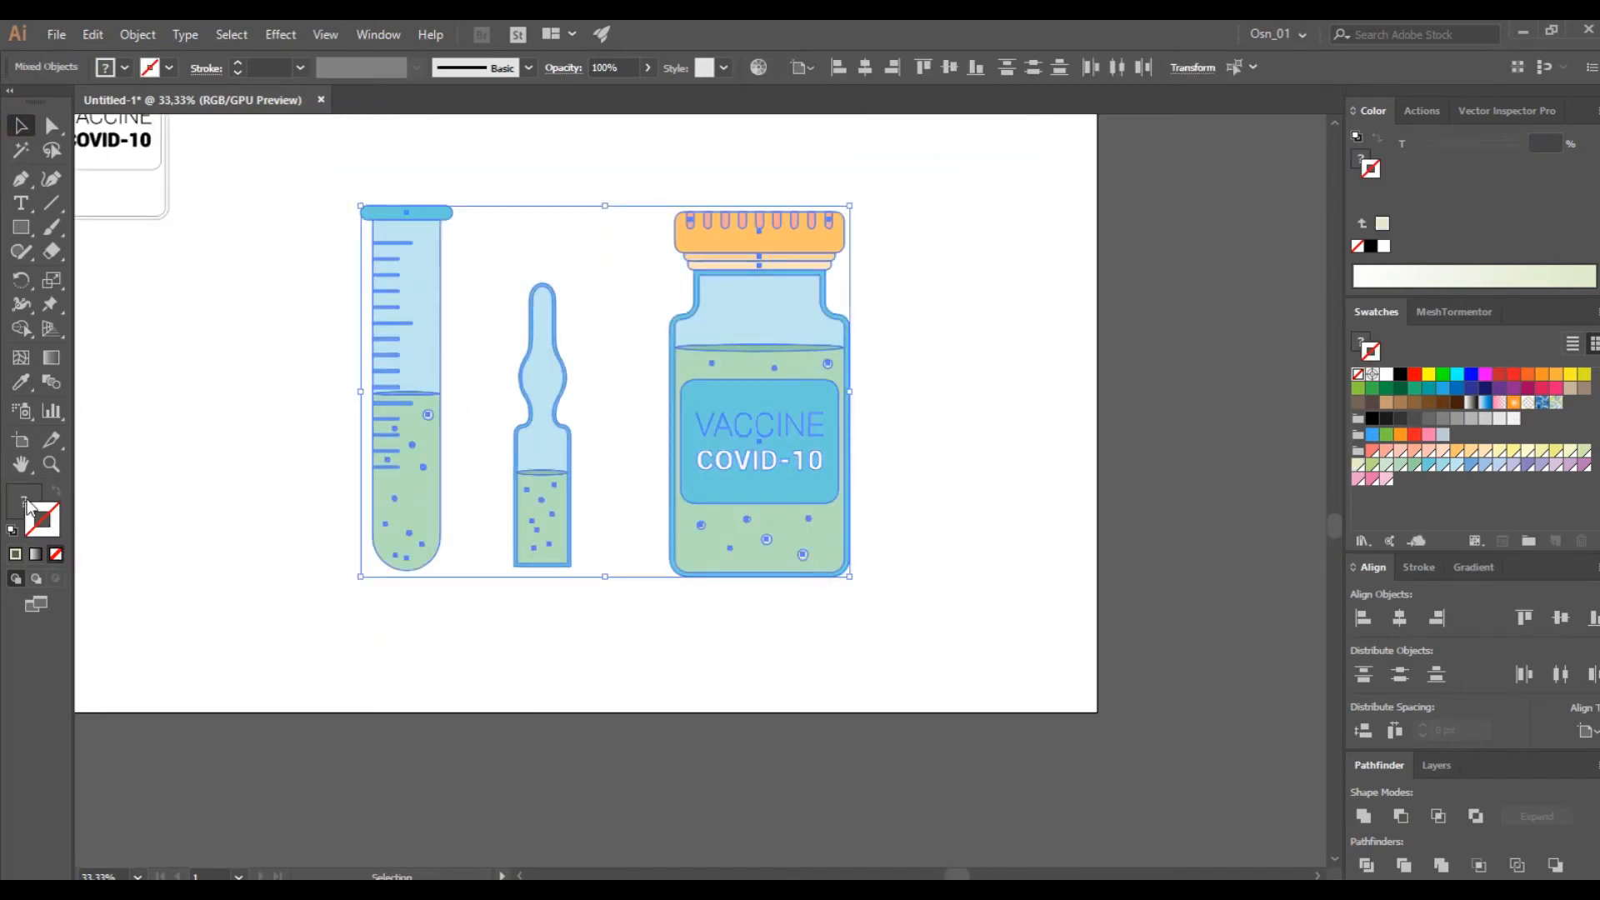
pyautogui.click(268, 442)
# - Group the parts of the coloured test tube, ampoule and bottle into three separate groups
pyautogui.scroll(1, 272, 431)
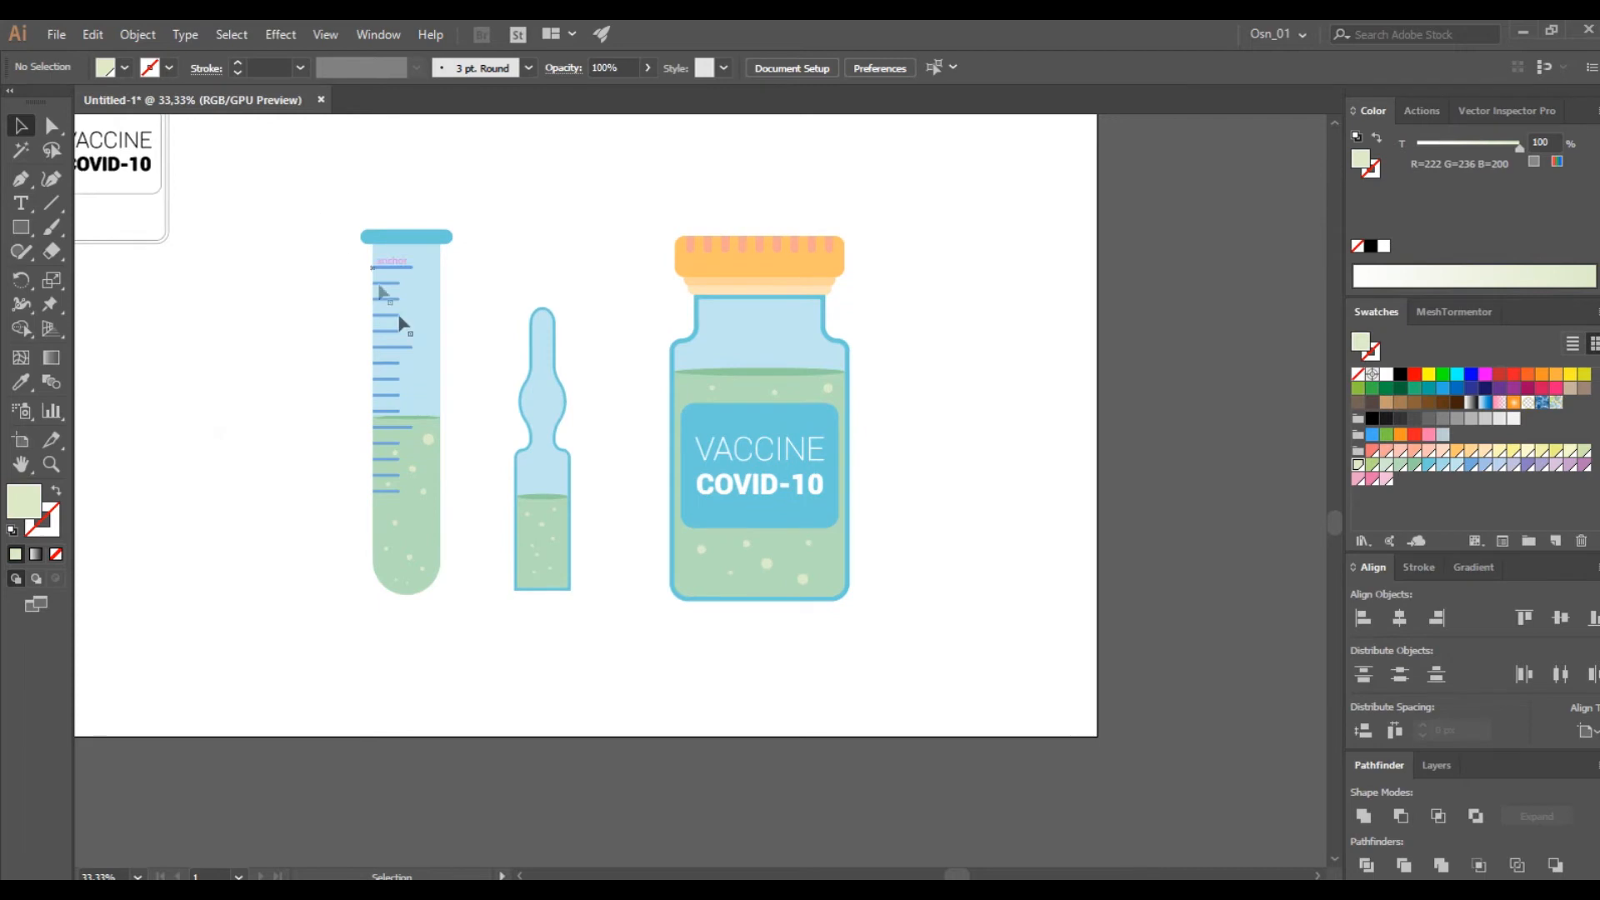
pyautogui.moveTo(314, 202); pyautogui.dragTo(493, 654)
pyautogui.hotkey('ctrl', 'g')
pyautogui.moveTo(589, 632); pyautogui.dragTo(590, 633)
pyautogui.hotkey('ctrl', 'g')
pyautogui.moveTo(654, 203); pyautogui.dragTo(900, 653)
pyautogui.hotkey('ctrl', 'g')
# - Align the three coloured groups along their bottom edges and distribute them evenly horizontally
pyautogui.moveTo(314, 457); pyautogui.dragTo(992, 584)
pyautogui.click(1577, 752)
pyautogui.click(1545, 749)
pyautogui.click(1593, 617)
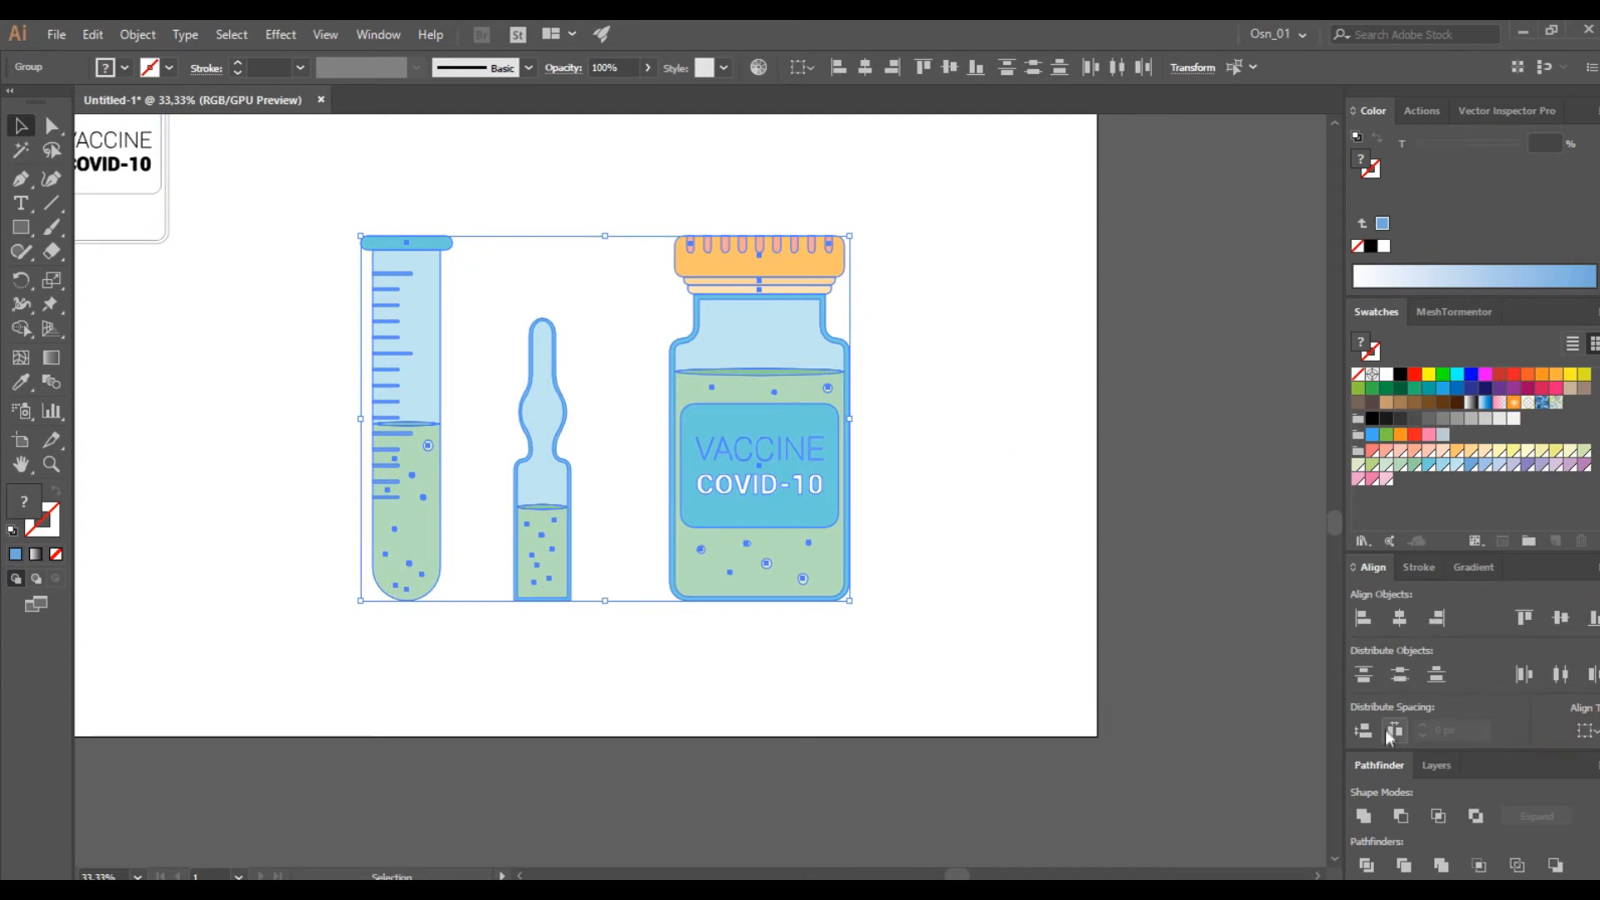
pyautogui.click(1561, 673)
pyautogui.click(1039, 492)
# - Rearrange the coloured groups so the test tube stands close to the bottle's left side and the ampoule close to its right
pyautogui.click(407, 486)
pyautogui.hotkey('shift', 'Right')
pyautogui.hotkey('shift', 'Right')
pyautogui.hotkey('shift', 'Right')
pyautogui.hotkey('shift', 'Right')
pyautogui.hotkey('shift', 'Right')
pyautogui.hotkey('shift', 'Right')
pyautogui.hotkey('shift', 'Right')
pyautogui.hotkey('shift', 'Right')
pyautogui.hotkey('shift', 'Right')
pyautogui.hotkey('shift', 'Right')
pyautogui.hotkey('shift', 'Right')
pyautogui.hotkey('shift', 'Right')
pyautogui.hotkey('shift', 'Right')
pyautogui.hotkey('shift', 'Right')
pyautogui.hotkey('shift', 'Right')
pyautogui.hotkey('shift', 'Right')
pyautogui.hotkey('shift', 'Right')
pyautogui.moveTo(583, 561); pyautogui.dragTo(896, 561)
pyautogui.moveTo(454, 550); pyautogui.dragTo(613, 543)
pyautogui.click(767, 648)
# - Scale the test tube down proportionally to about 222 by 886 px, keeping its base level with the bottle
pyautogui.scroll(1, 716, 500)
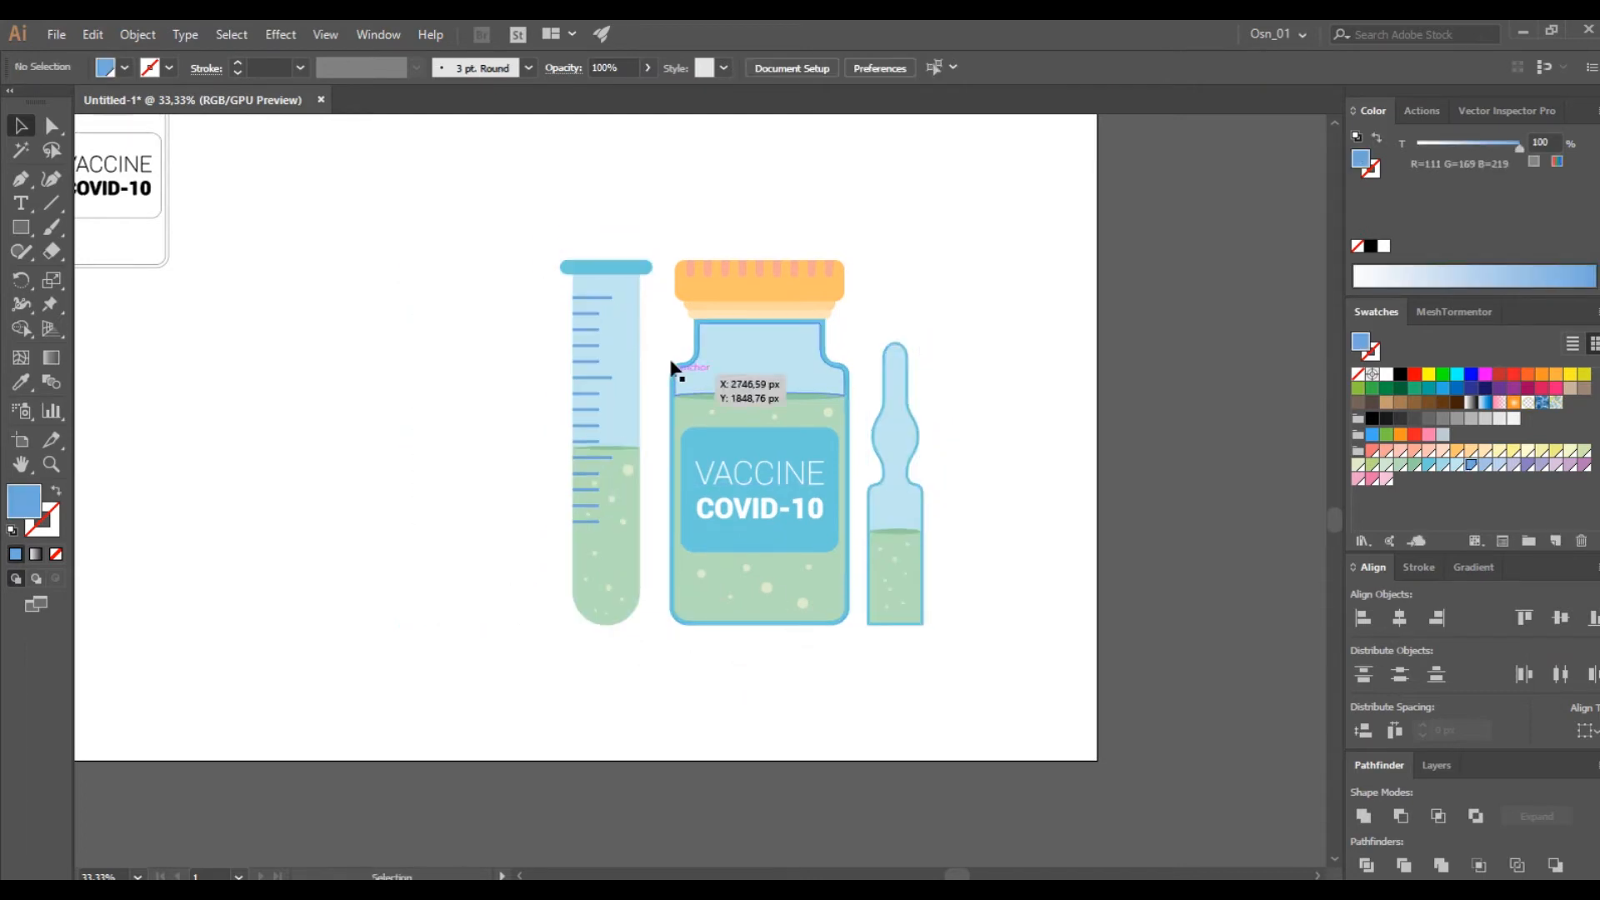
pyautogui.click(611, 288)
pyautogui.moveTo(606, 260); pyautogui.dragTo(604, 328)
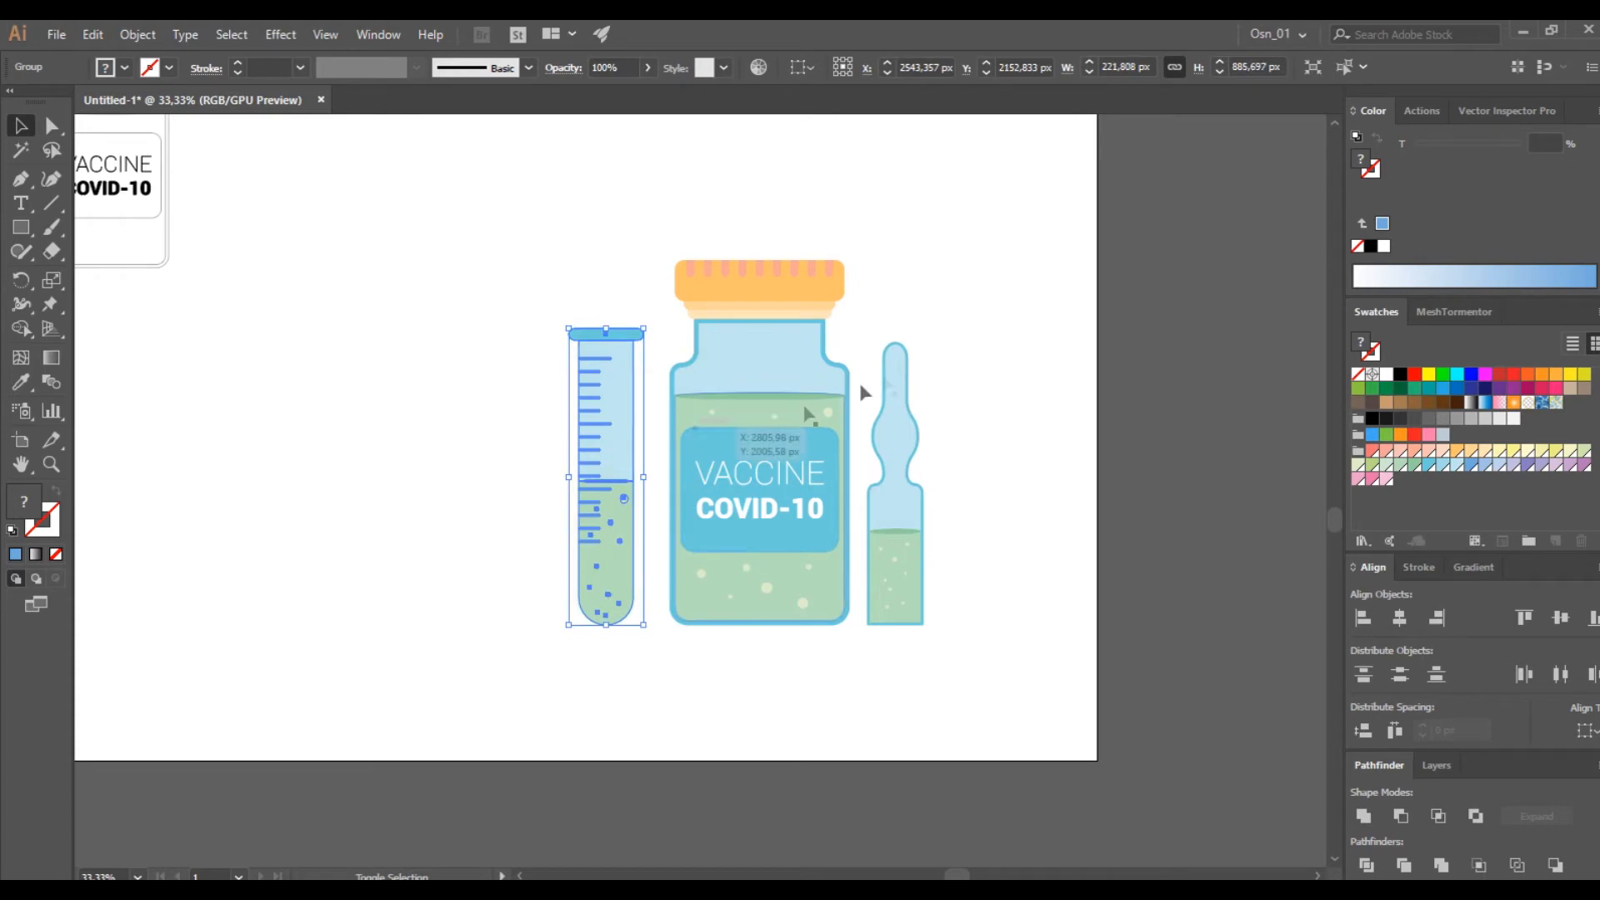
pyautogui.click(938, 352)
# - Draw a closed, wavy blue blob about 1470 px wide over the three vessels with the Curvature tool
pyautogui.scroll(1, 938, 352)
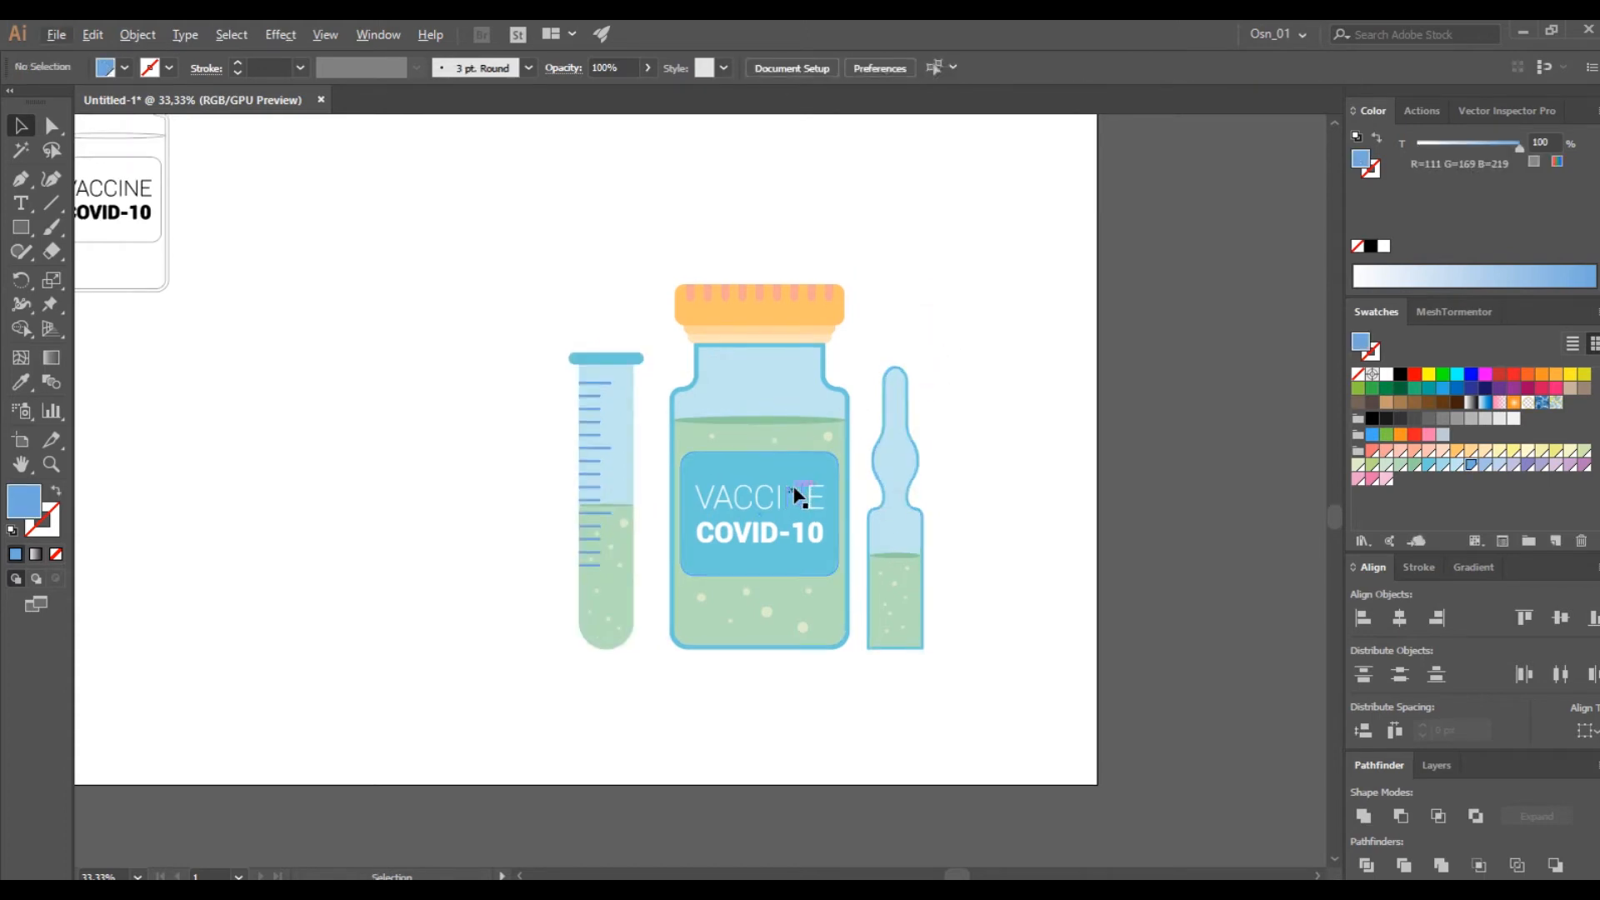
pyautogui.click(21, 231)
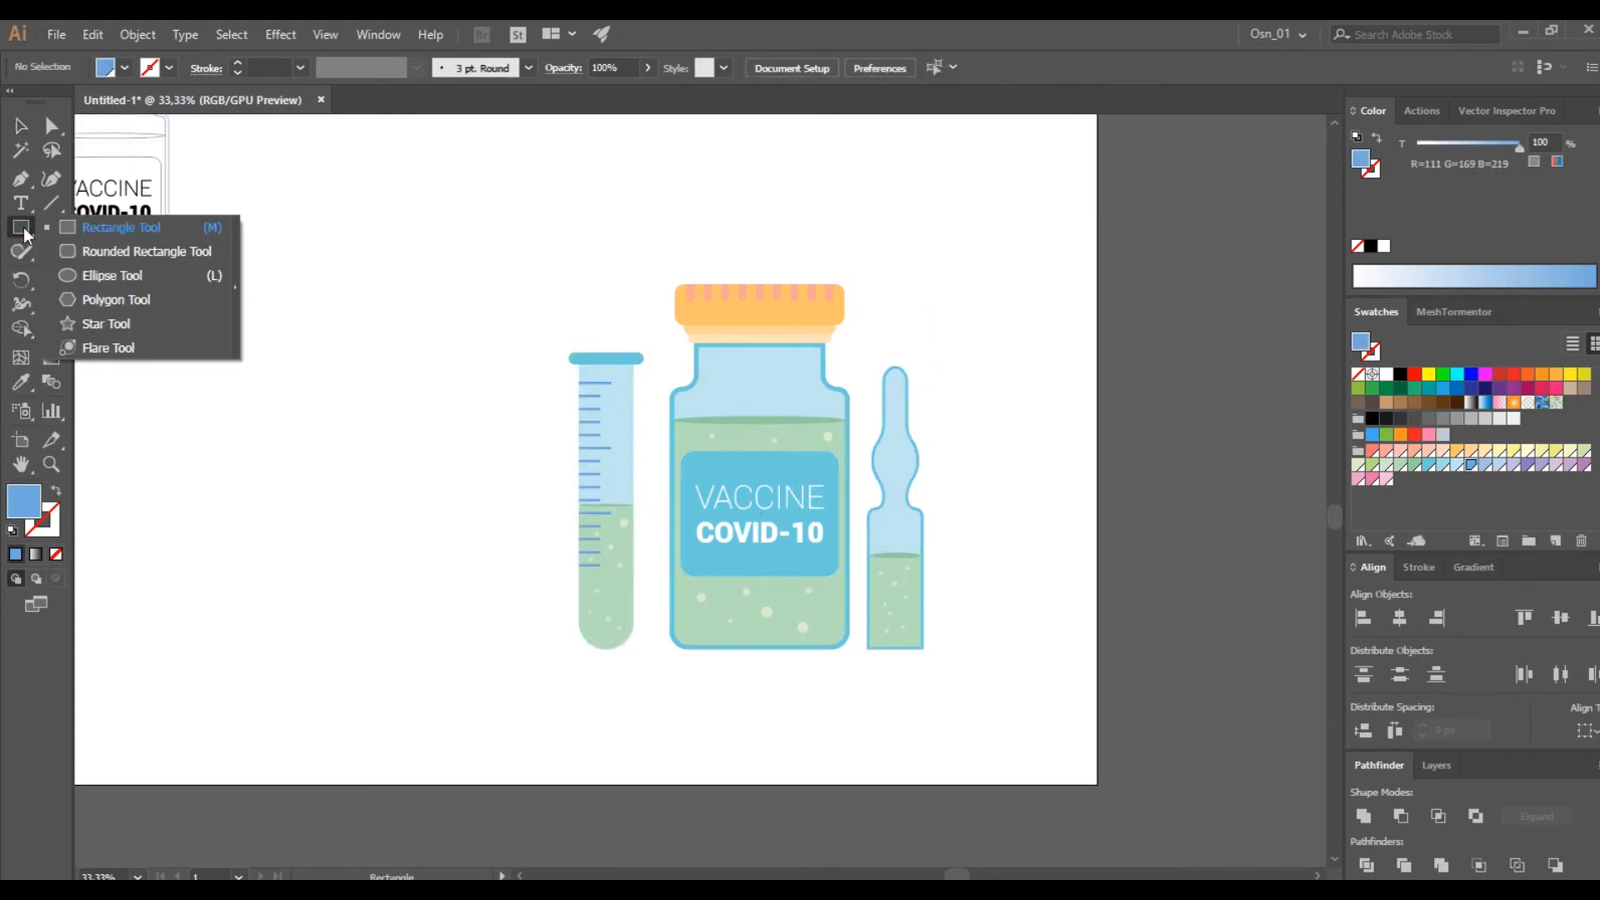
pyautogui.click(617, 246)
pyautogui.click(517, 390)
pyautogui.click(612, 482)
pyautogui.click(567, 630)
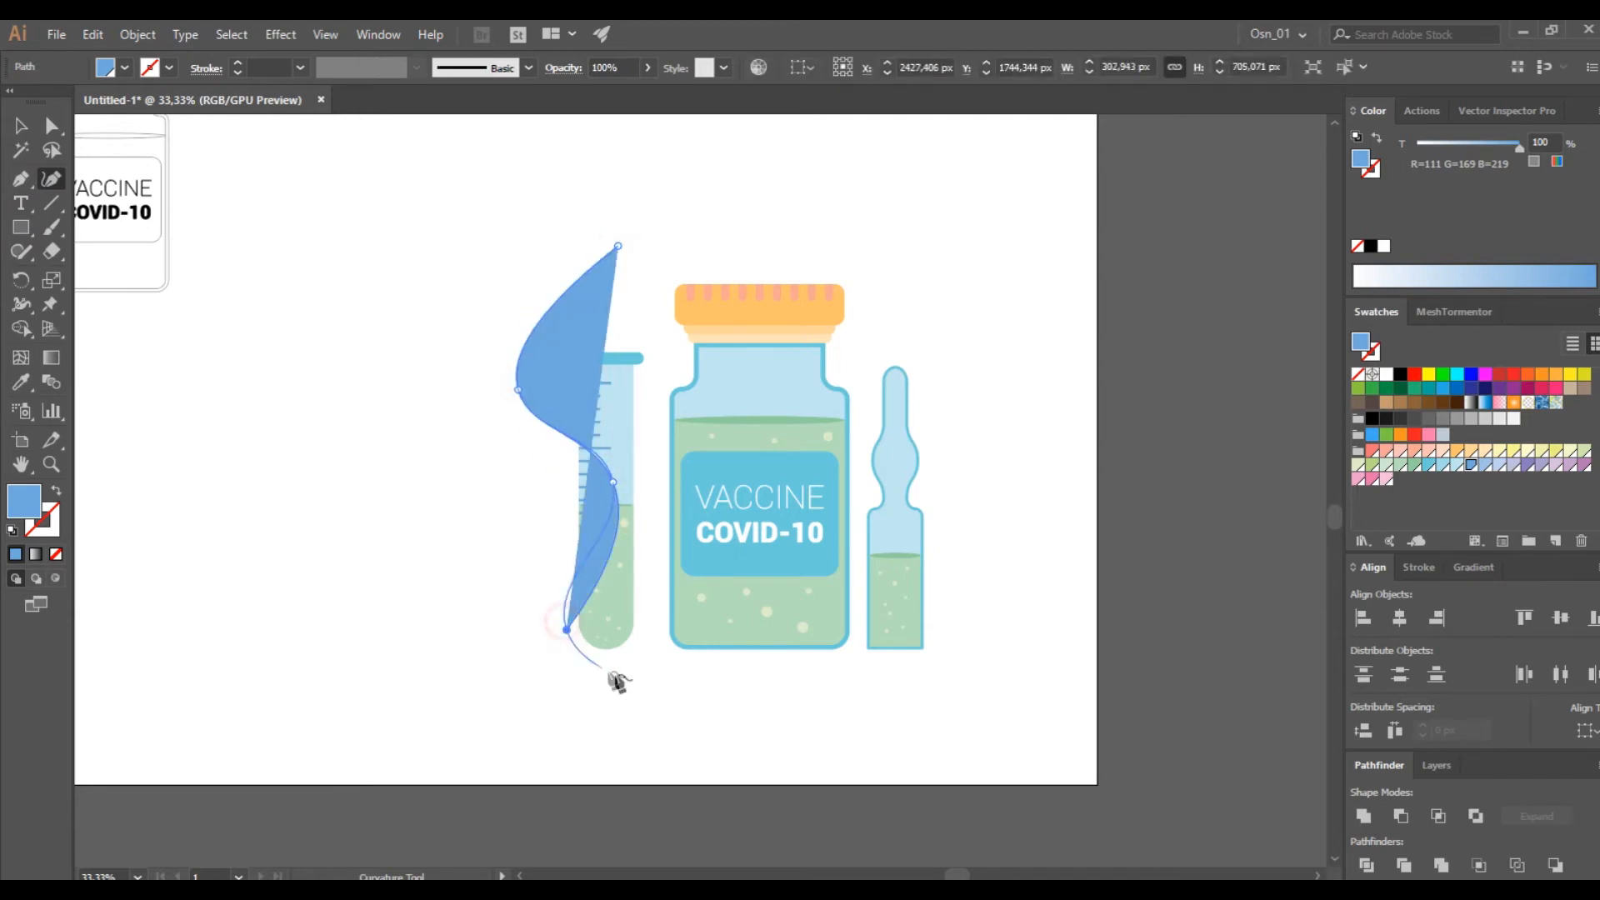
pyautogui.click(717, 705)
pyautogui.click(1011, 583)
pyautogui.click(889, 444)
pyautogui.click(923, 235)
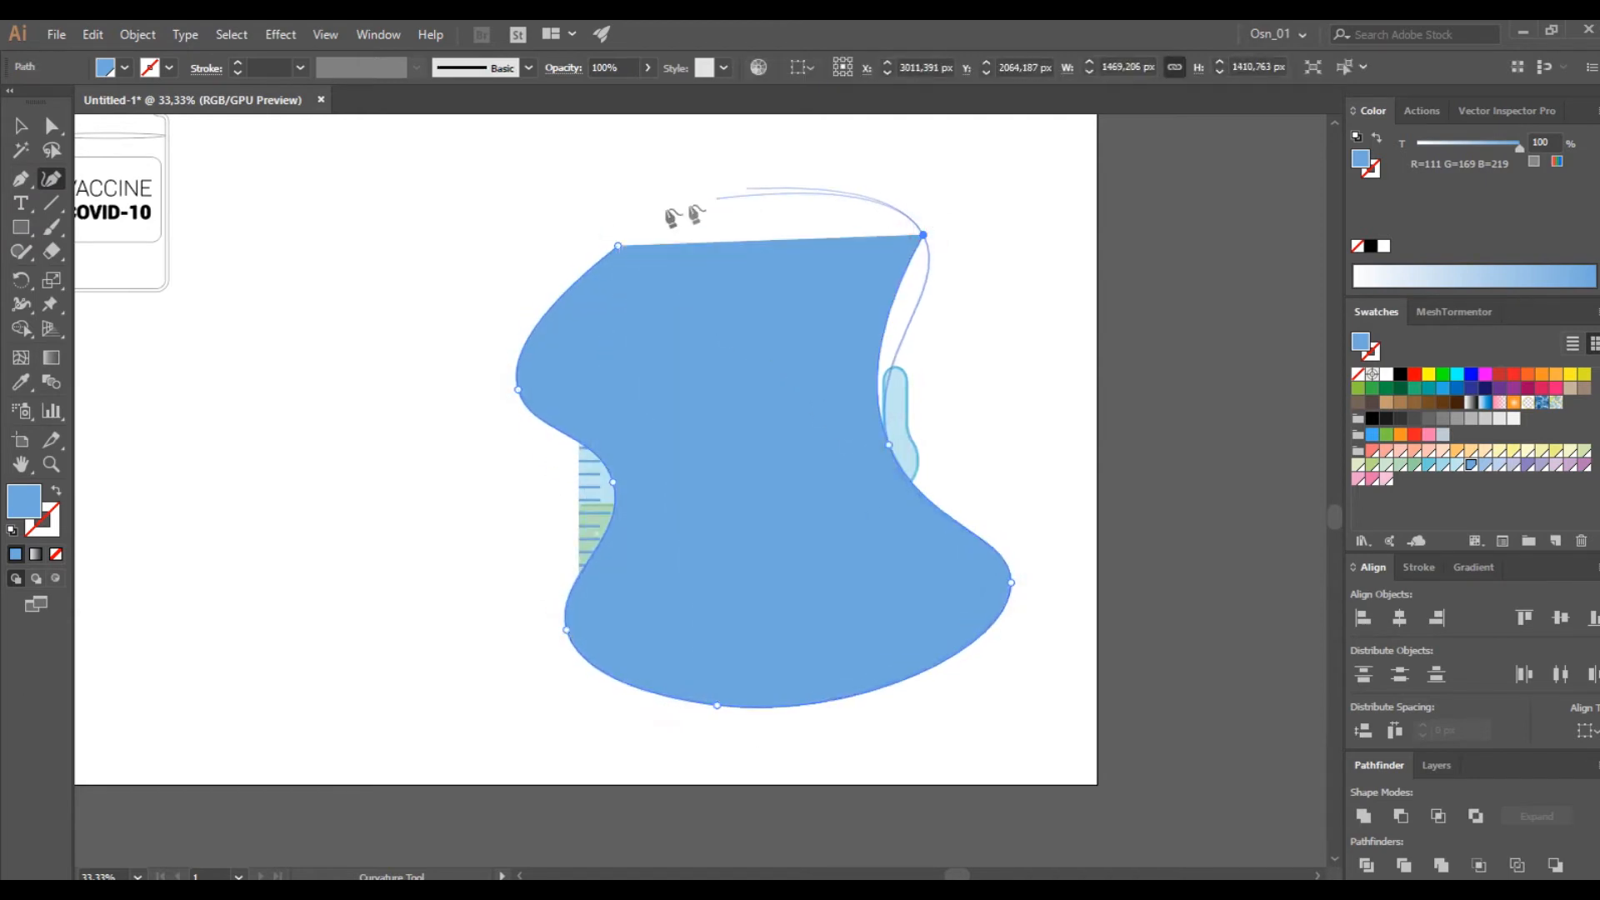
pyautogui.click(618, 246)
# - Draw a closed, slender curved shape about 1942 by 544 px across the blob's upper half with the Curvature tool
pyautogui.click(406, 363)
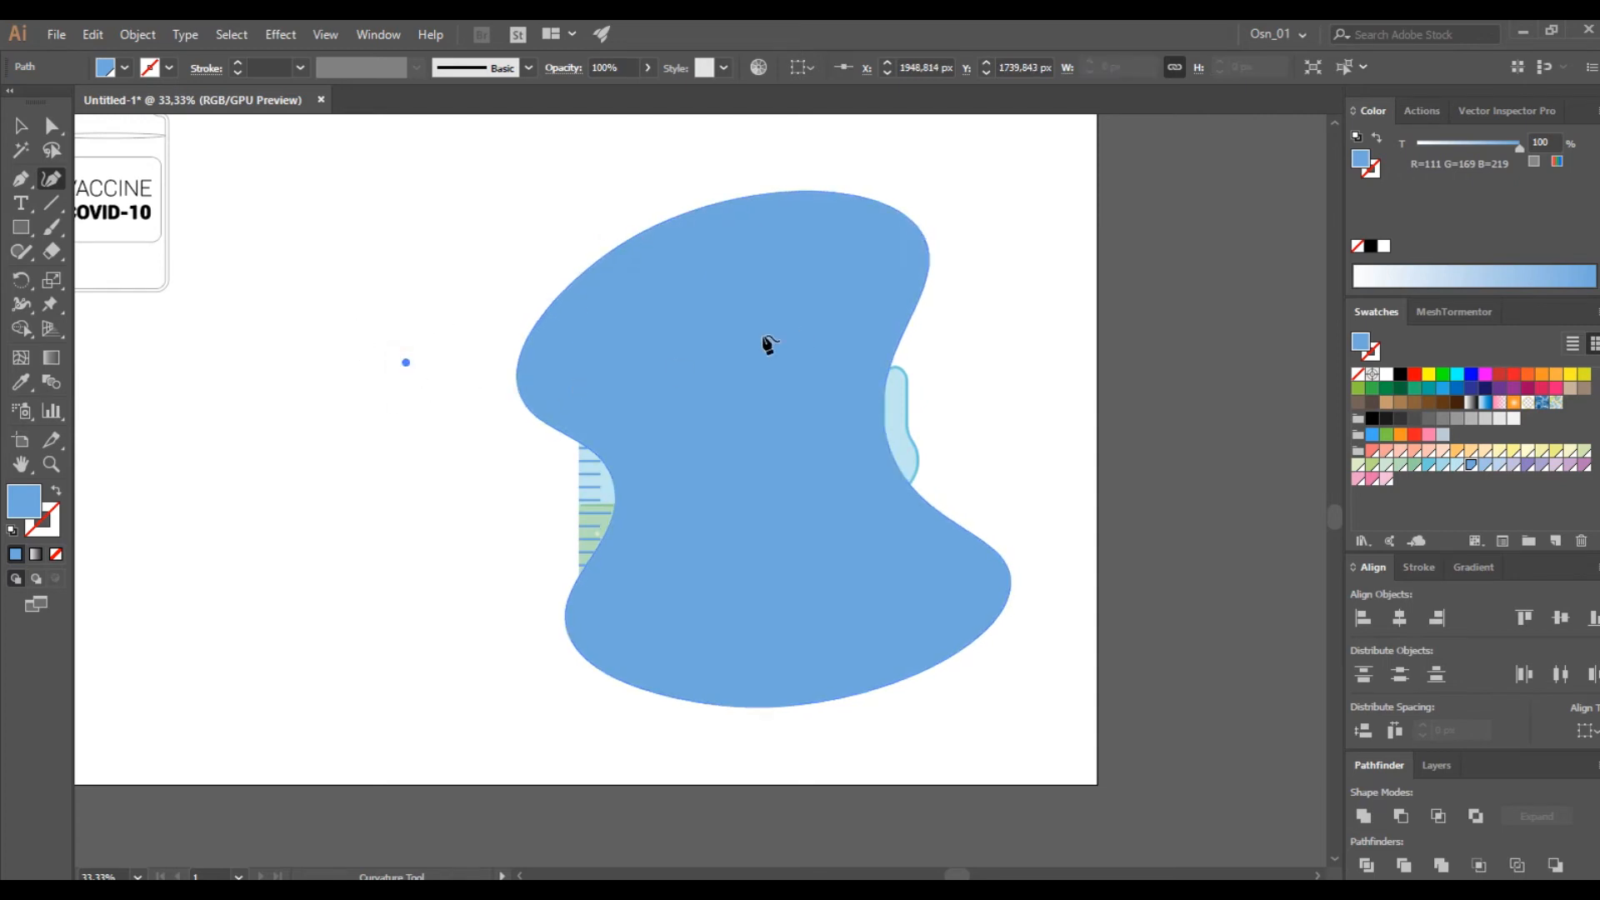
pyautogui.click(998, 240)
pyautogui.click(933, 333)
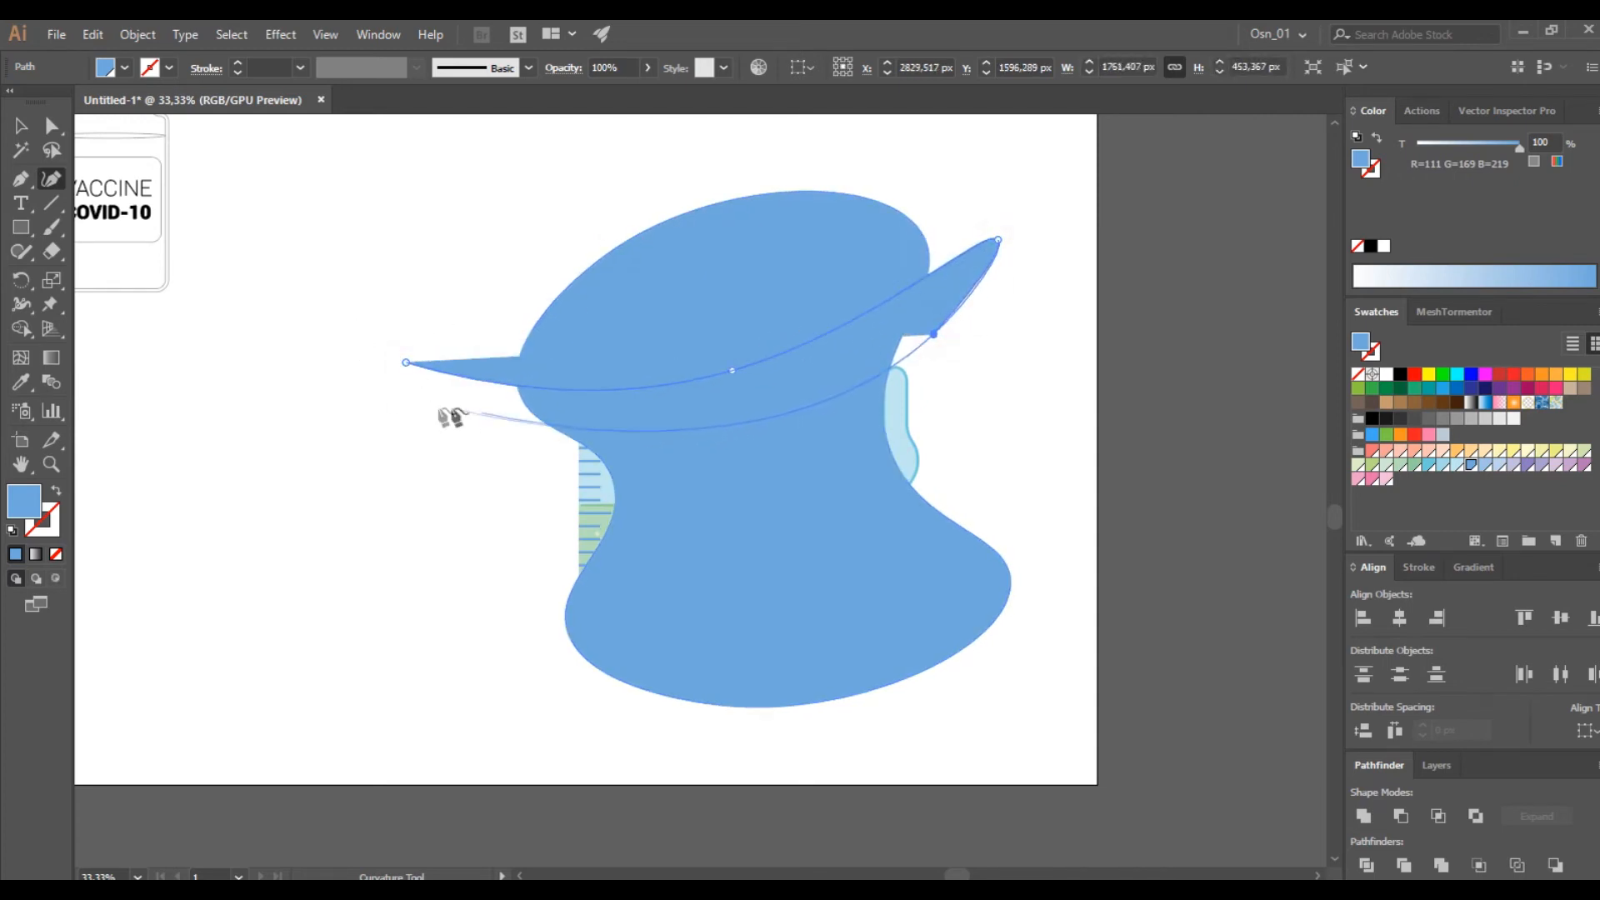
pyautogui.click(406, 382)
pyautogui.click(373, 350)
pyautogui.hotkey('ctrl', 'z')
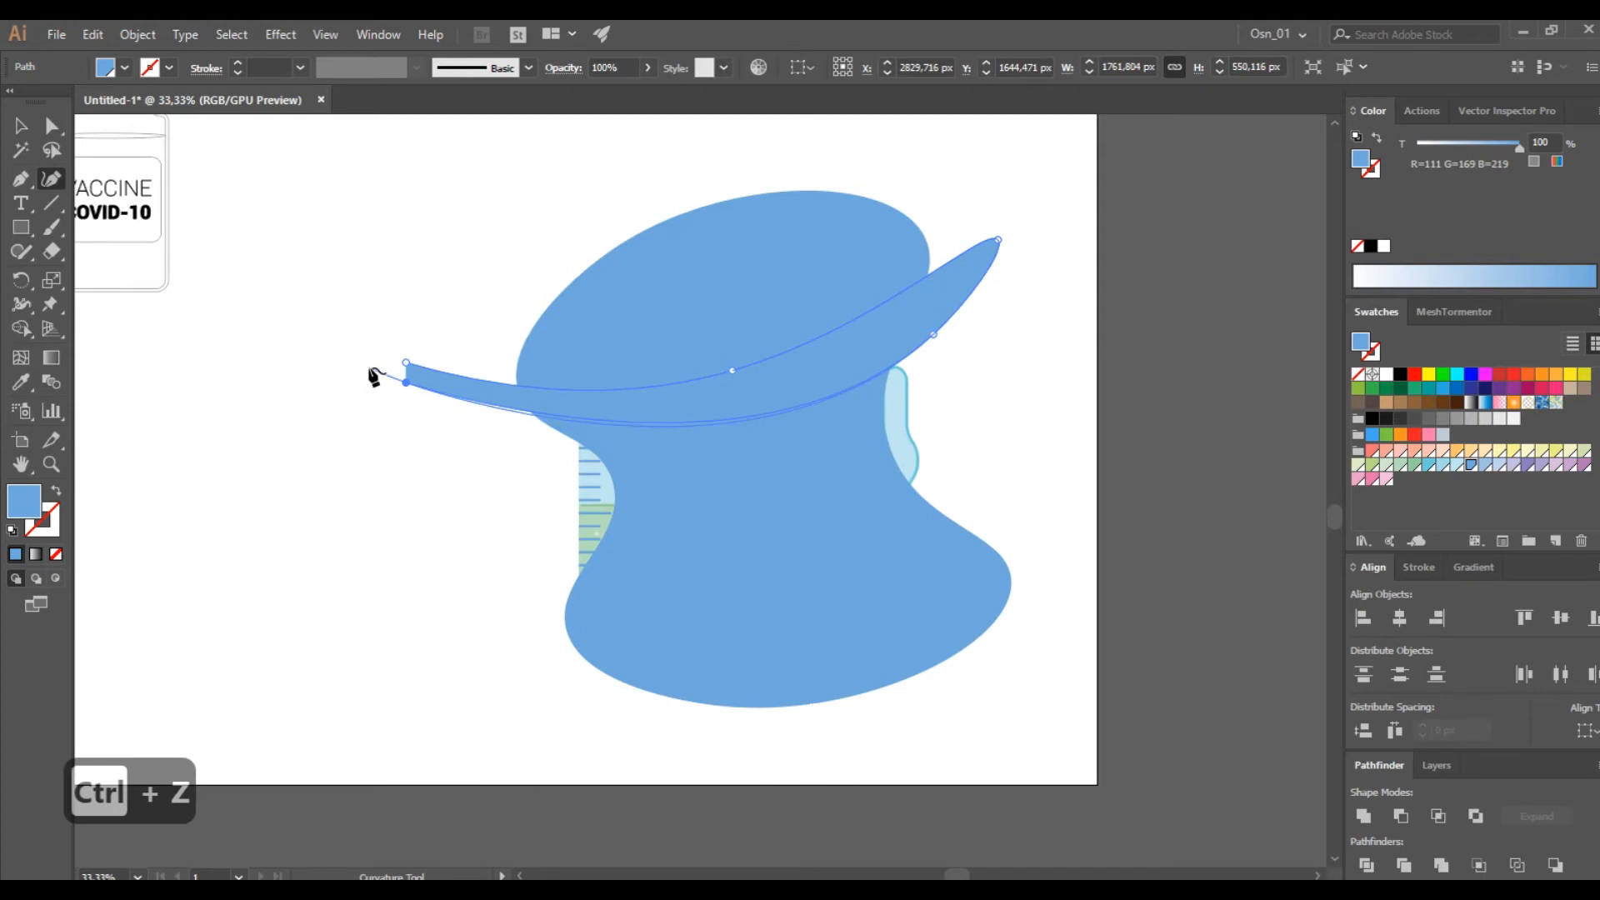
pyautogui.click(347, 366)
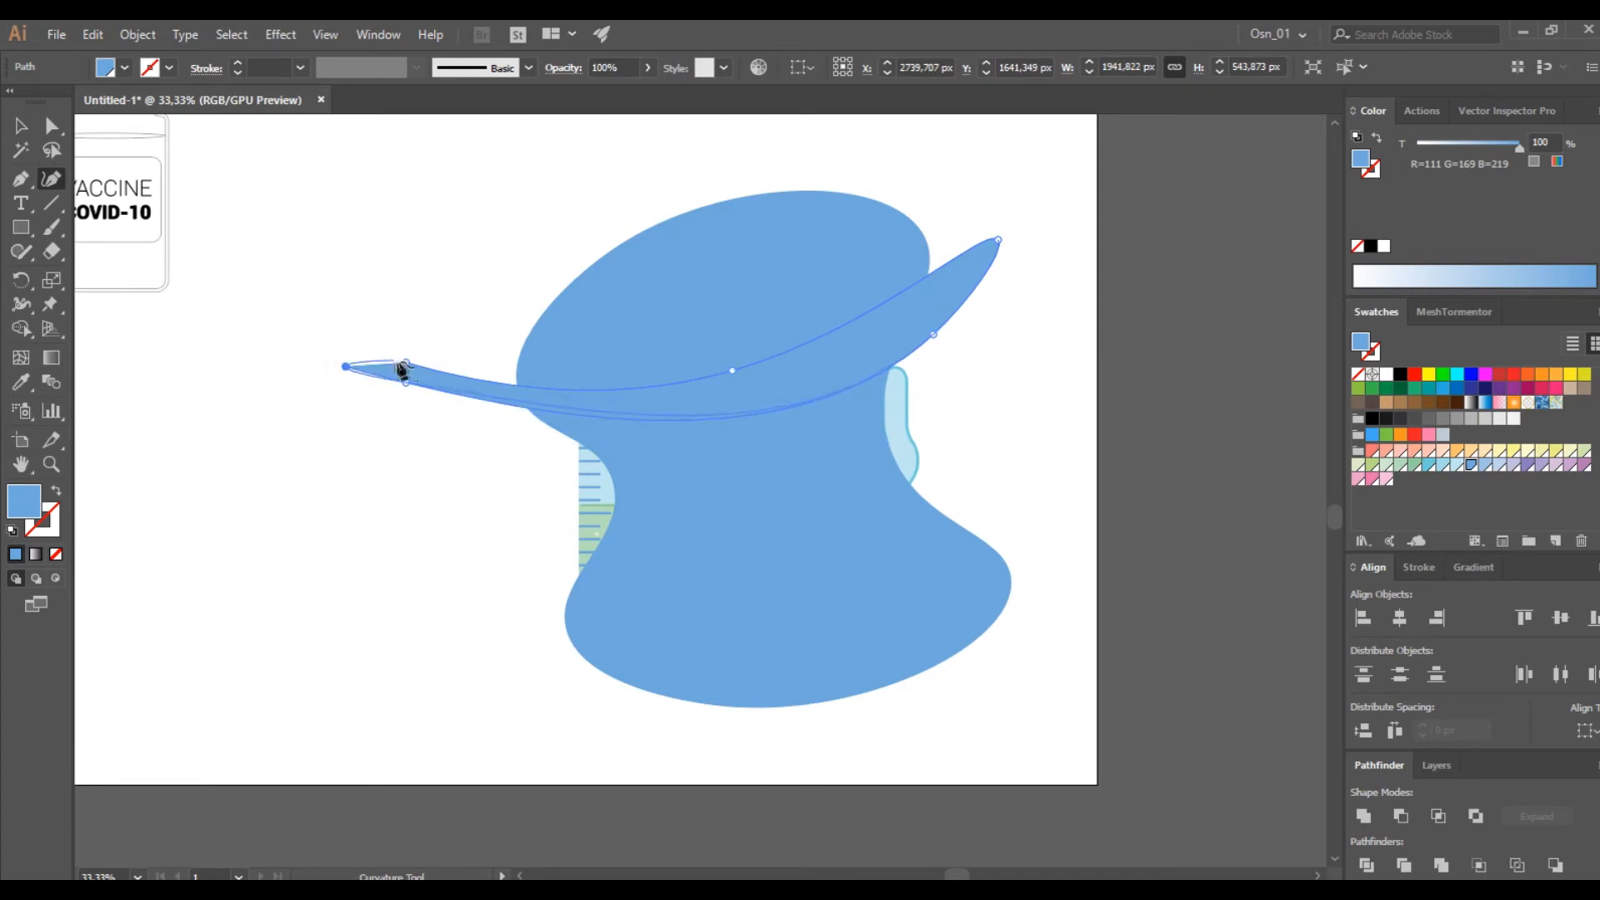
pyautogui.click(405, 363)
# - Draw a second slender wavy shape about 1708 by 692 px, rising from lower left to right across the blob's lower half
pyautogui.click(534, 637)
pyautogui.click(1034, 457)
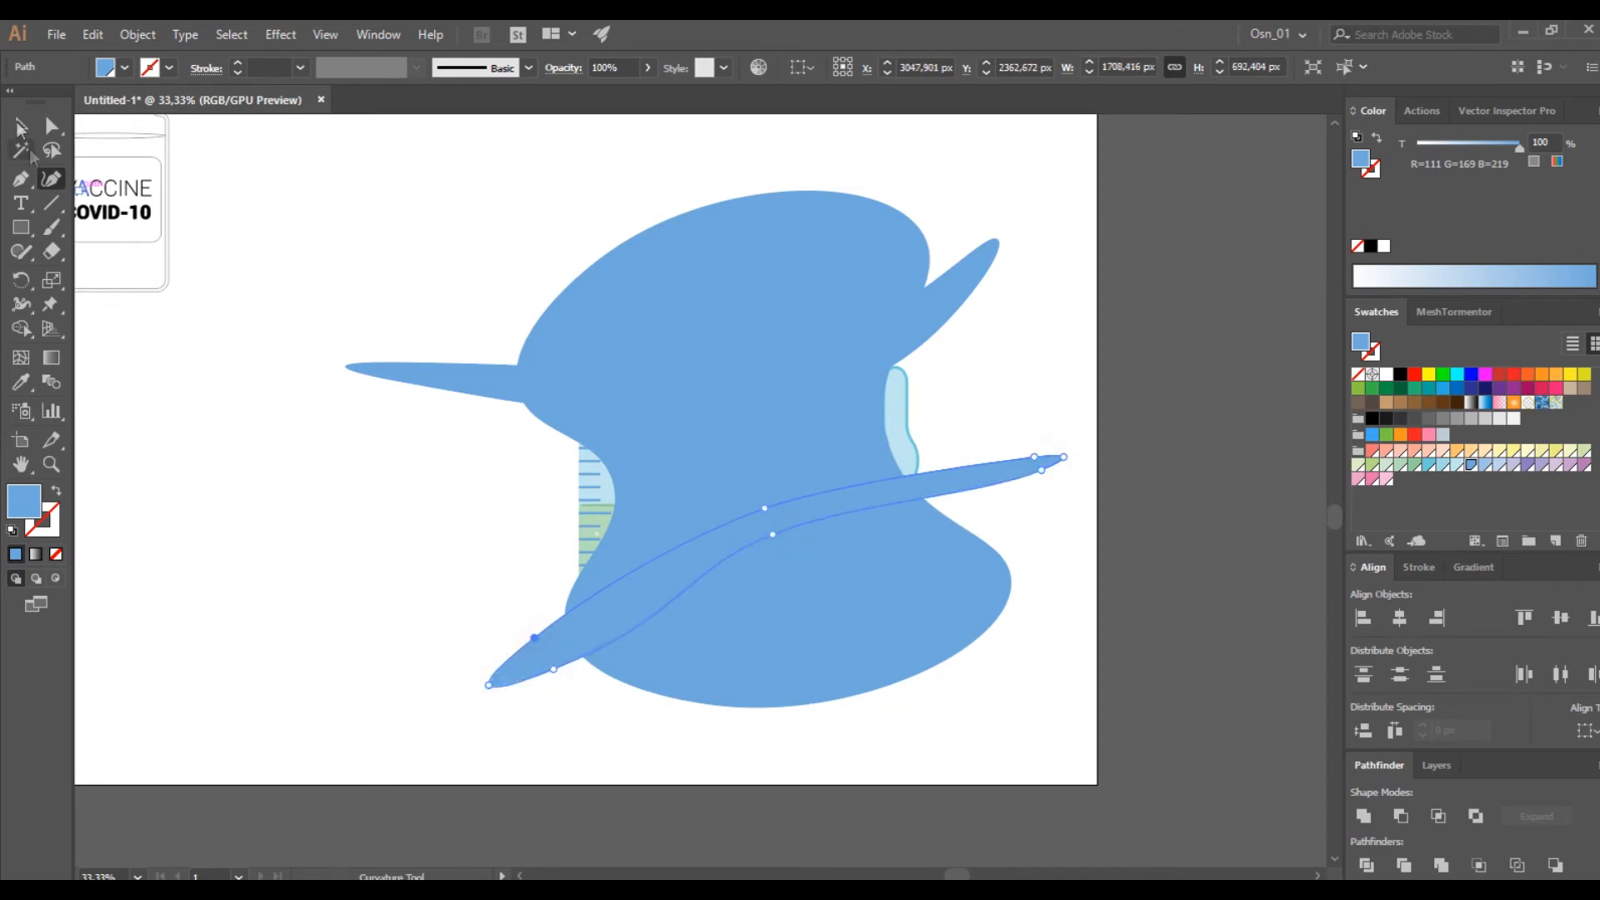
# - Cut both slender curved shapes out of the blue blob with the Shape Builder, leaving three separate blob pieces
pyautogui.keyDown('ctrl'); pyautogui.click(848, 521); pyautogui.keyUp('ctrl')
pyautogui.keyDown('shift'); pyautogui.click(946, 284); pyautogui.keyUp('shift')
pyautogui.keyDown('shift'); pyautogui.click(985, 476); pyautogui.keyUp('shift')
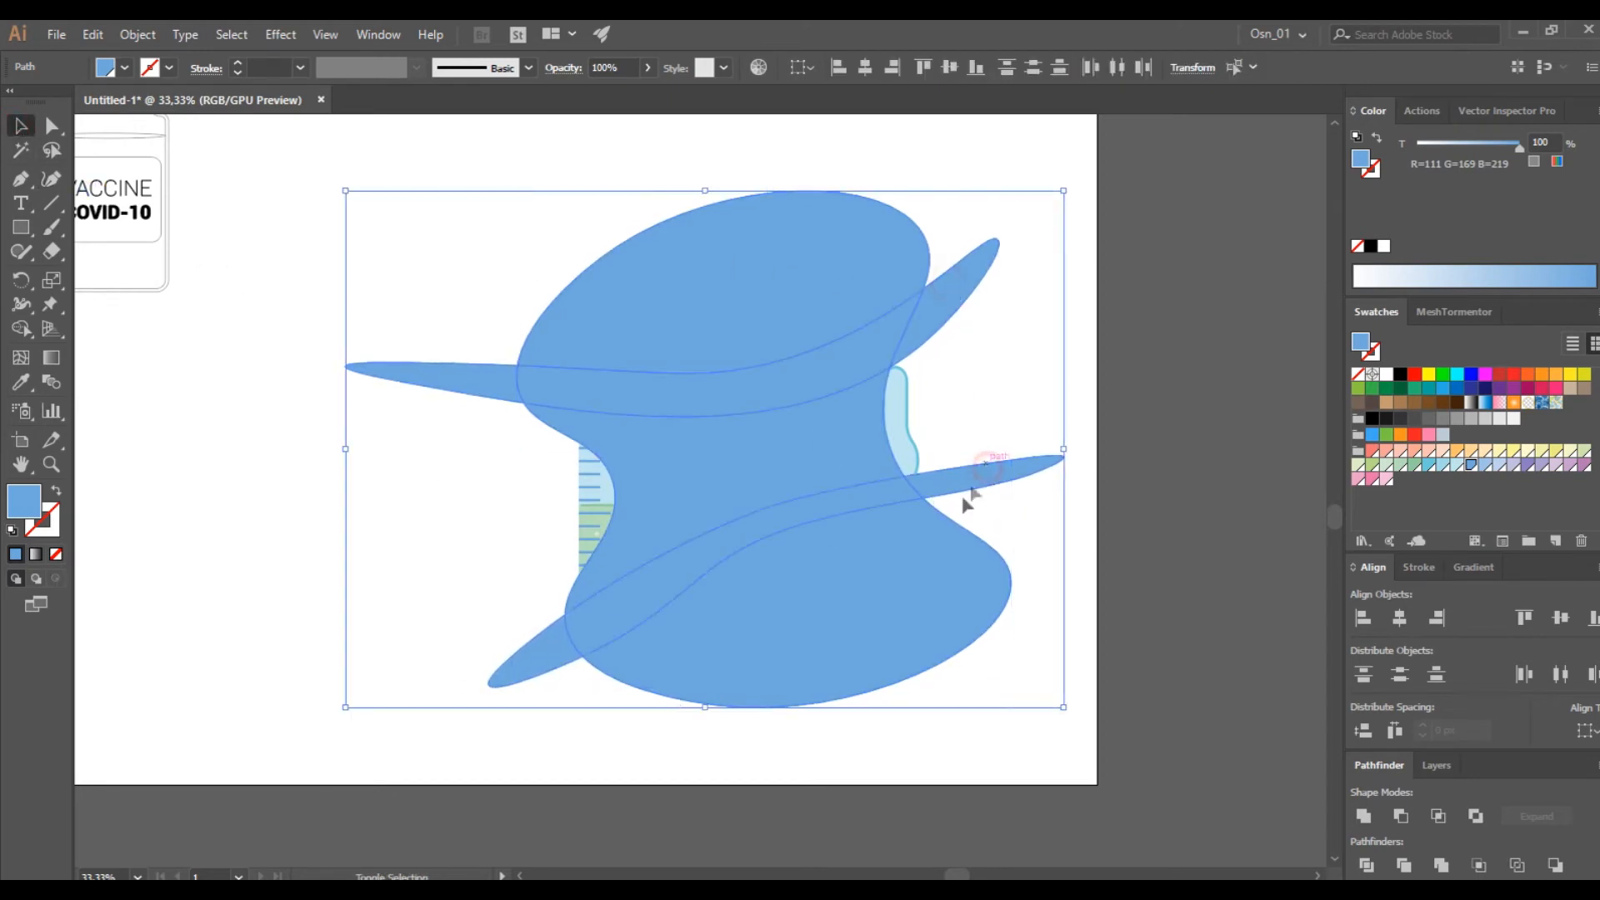
pyautogui.click(21, 329)
pyautogui.keyDown('alt'); pyautogui.click(502, 390); pyautogui.keyUp('alt')
pyautogui.keyDown('alt'); pyautogui.click(662, 390); pyautogui.keyUp('alt')
pyautogui.keyDown('alt'); pyautogui.click(958, 290); pyautogui.keyUp('alt')
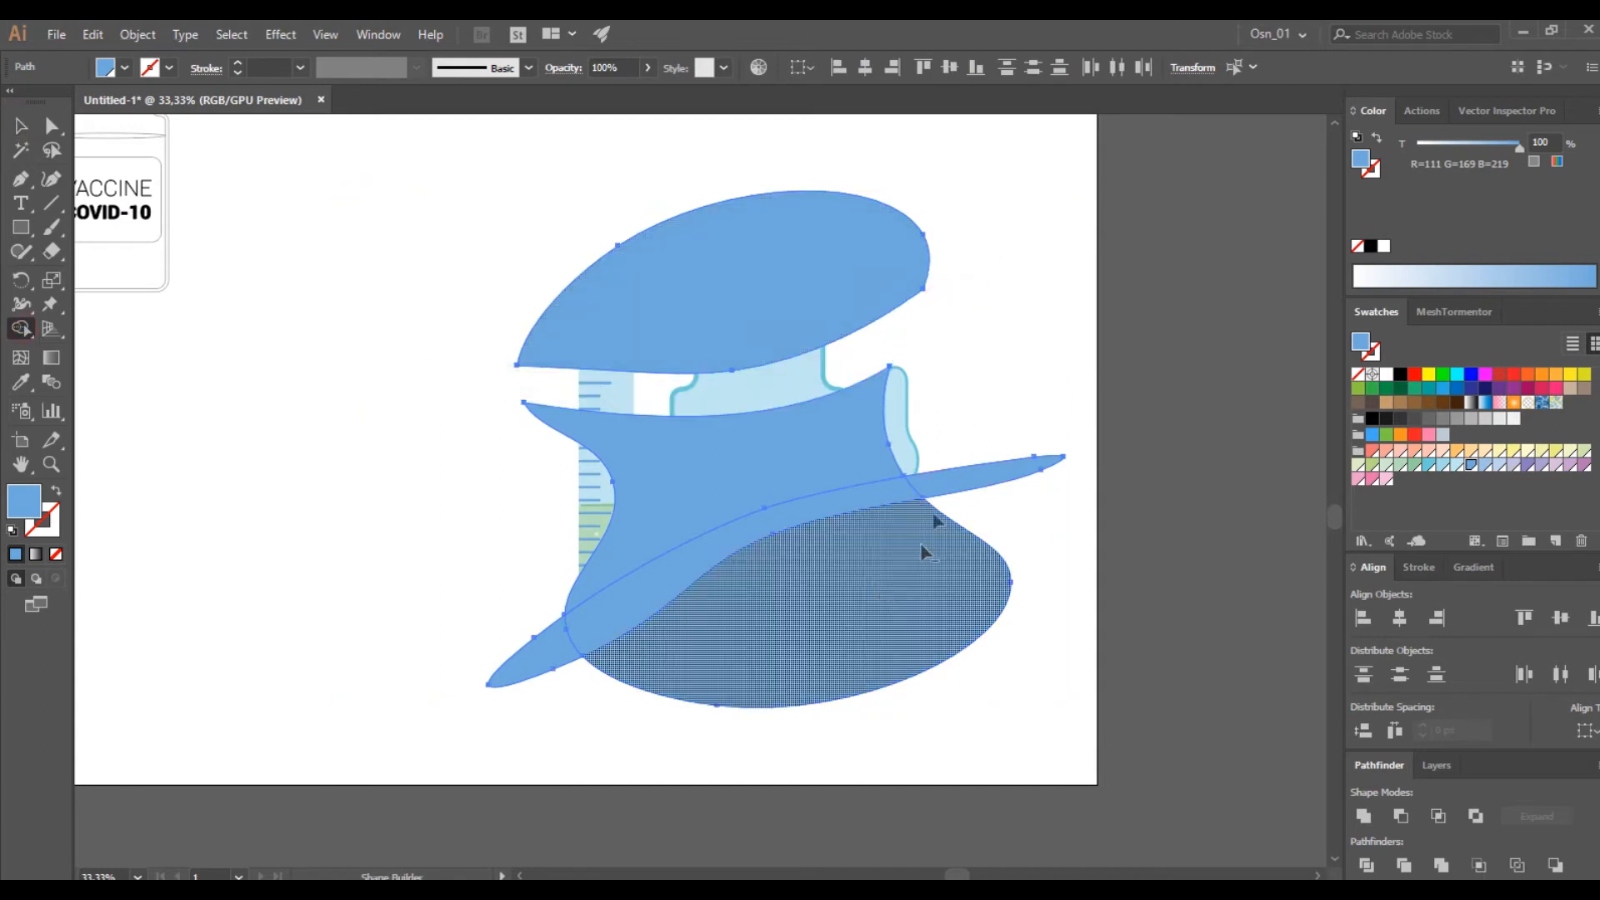
pyautogui.keyDown('alt'); pyautogui.click(954, 480); pyautogui.keyUp('alt')
pyautogui.keyDown('alt'); pyautogui.click(792, 514); pyautogui.keyUp('alt')
pyautogui.keyDown('alt'); pyautogui.click(533, 658); pyautogui.keyUp('alt')
# - Narrow the gaps between the blob pieces by moving the upper piece down and the lower piece up
pyautogui.click(21, 126)
pyautogui.click(372, 396)
pyautogui.click(719, 466)
pyautogui.keyDown('shift'); pyautogui.click(776, 254); pyautogui.keyUp('shift')
pyautogui.click(1025, 676)
pyautogui.moveTo(756, 282); pyautogui.dragTo(759, 314)
pyautogui.moveTo(811, 638); pyautogui.dragTo(808, 619)
# - Enlarge the three blob pieces slightly from their centre and send them behind the vessels
pyautogui.keyDown('shift'); pyautogui.click(886, 345); pyautogui.keyUp('shift')
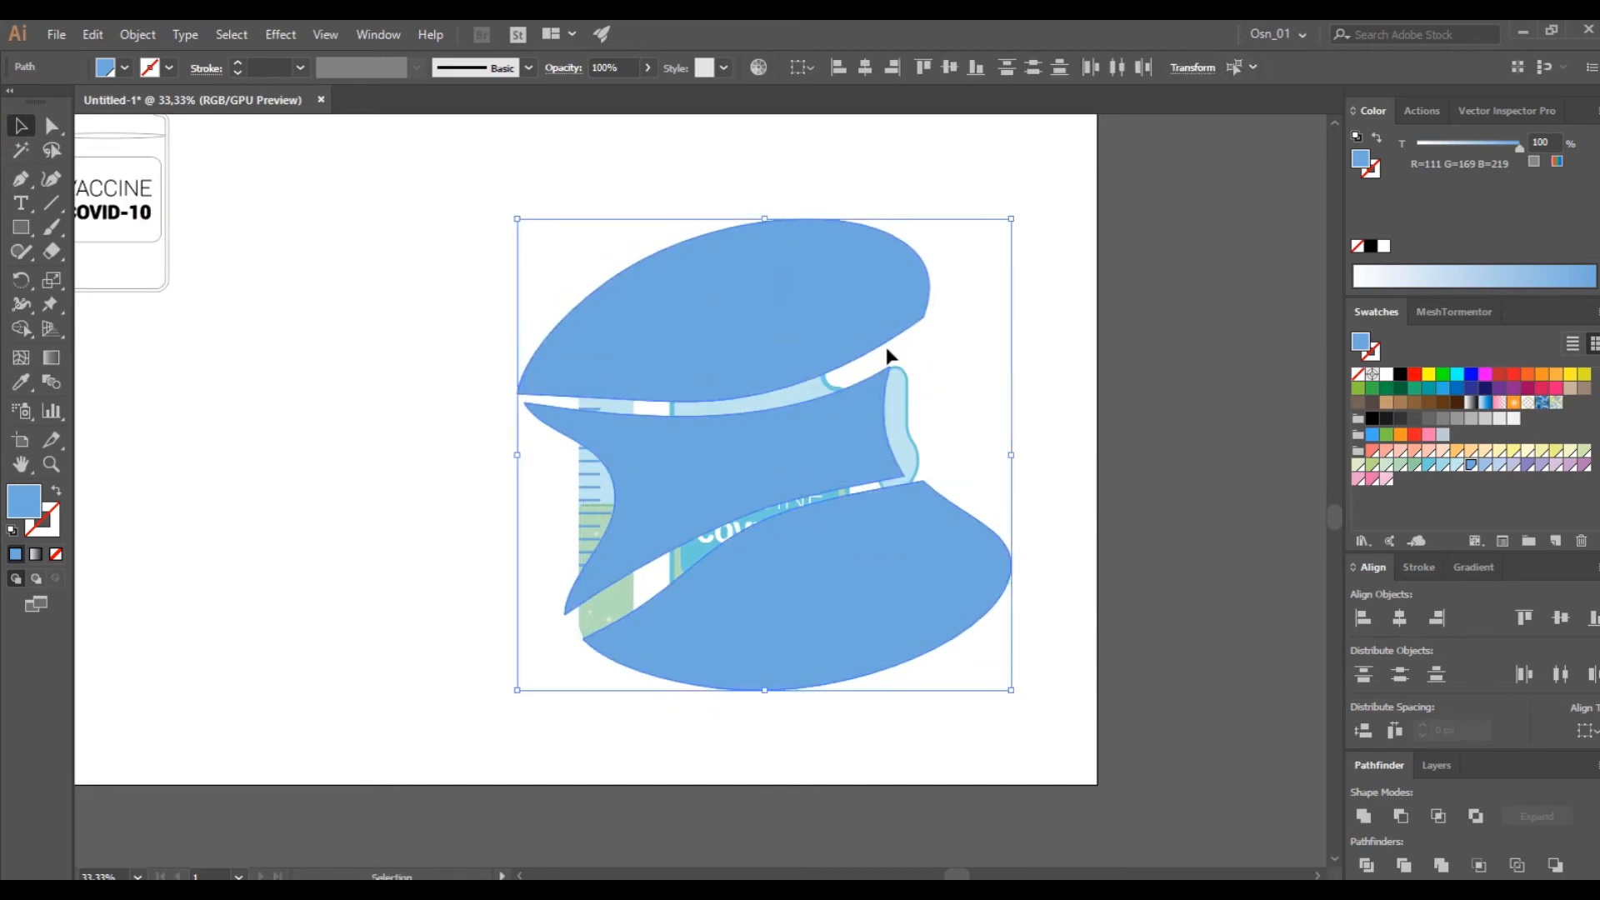
pyautogui.moveTo(1012, 220); pyautogui.dragTo(1050, 167)
pyautogui.hotkey('ctrl', 'shift', '[')
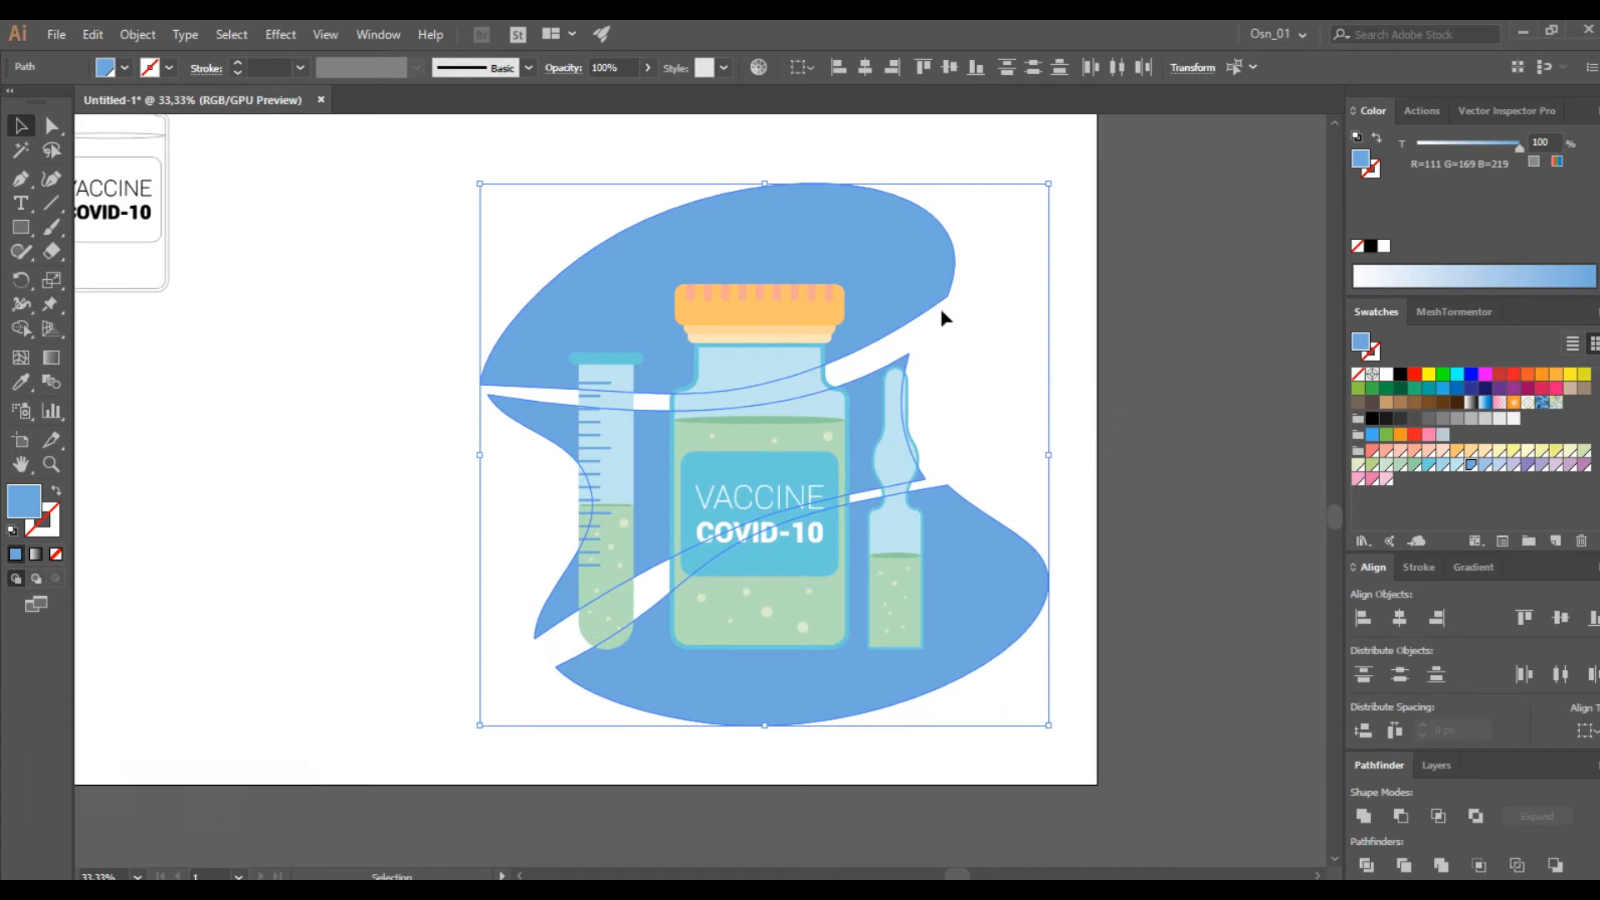
# - Nudge the three blob pieces left so they extend further beyond the test tube
pyautogui.hotkey('shift', 'Left')
pyautogui.hotkey('shift', 'Left')
pyautogui.hotkey('shift', 'Left')
pyautogui.hotkey('shift', 'Left')
pyautogui.hotkey('shift', 'Left')
pyautogui.hotkey('shift', 'Left')
pyautogui.hotkey('shift', 'Left')
pyautogui.hotkey('shift', 'Left')
pyautogui.hotkey('shift', 'Left')
pyautogui.hotkey('shift', 'Left')
pyautogui.hotkey('shift', 'Left')
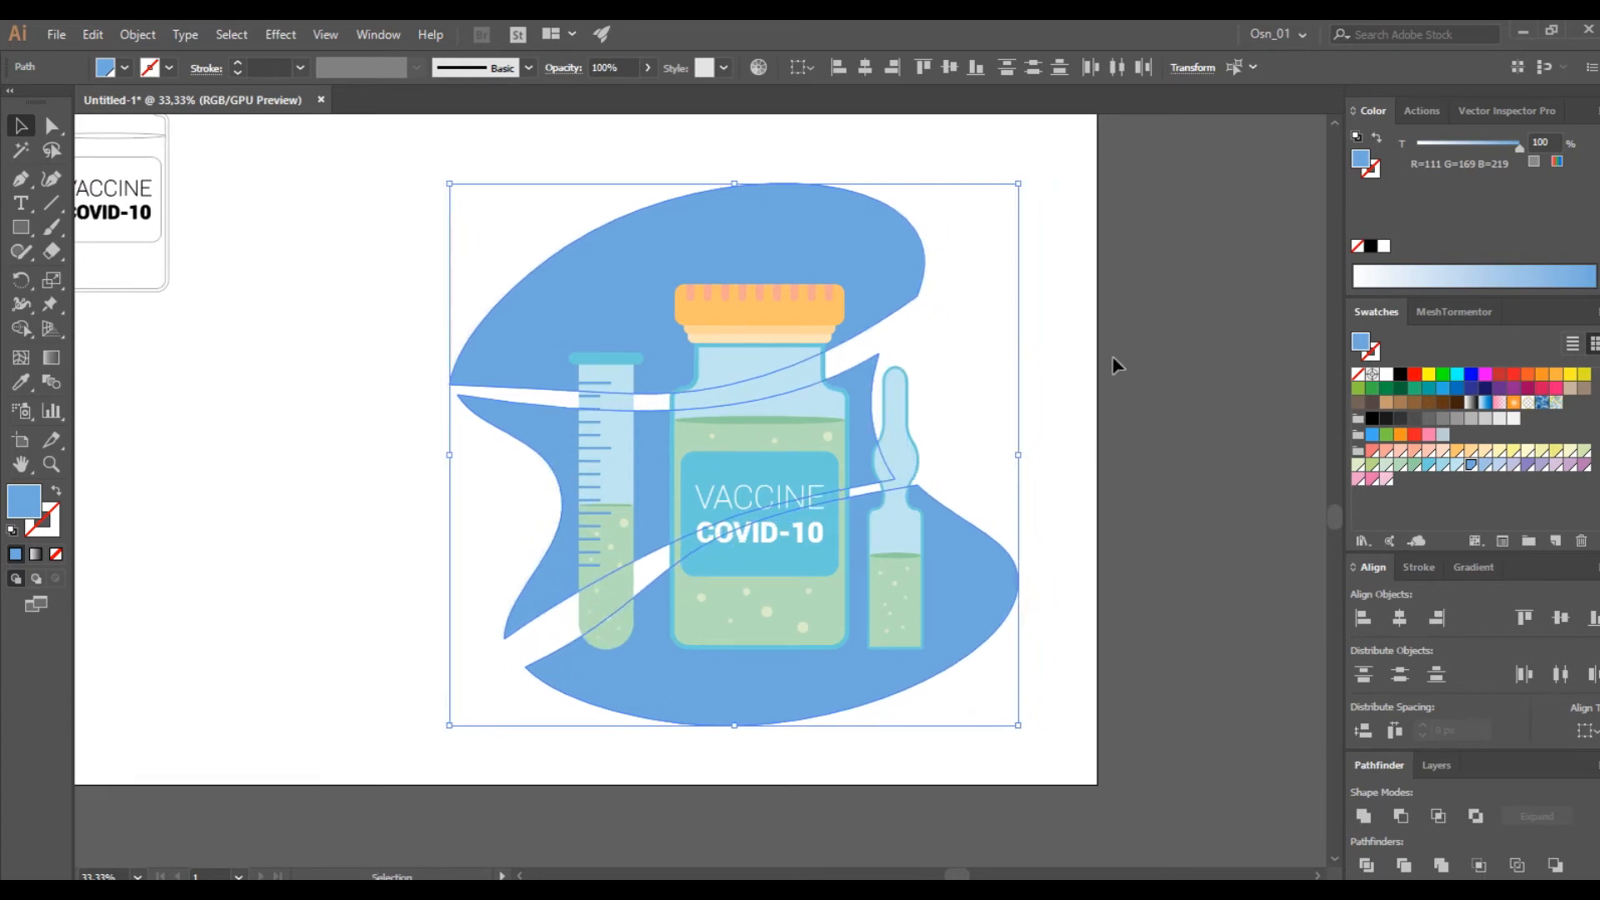
# - Round the sharp corners of all three blob pieces together and deselect them
pyautogui.press('a')
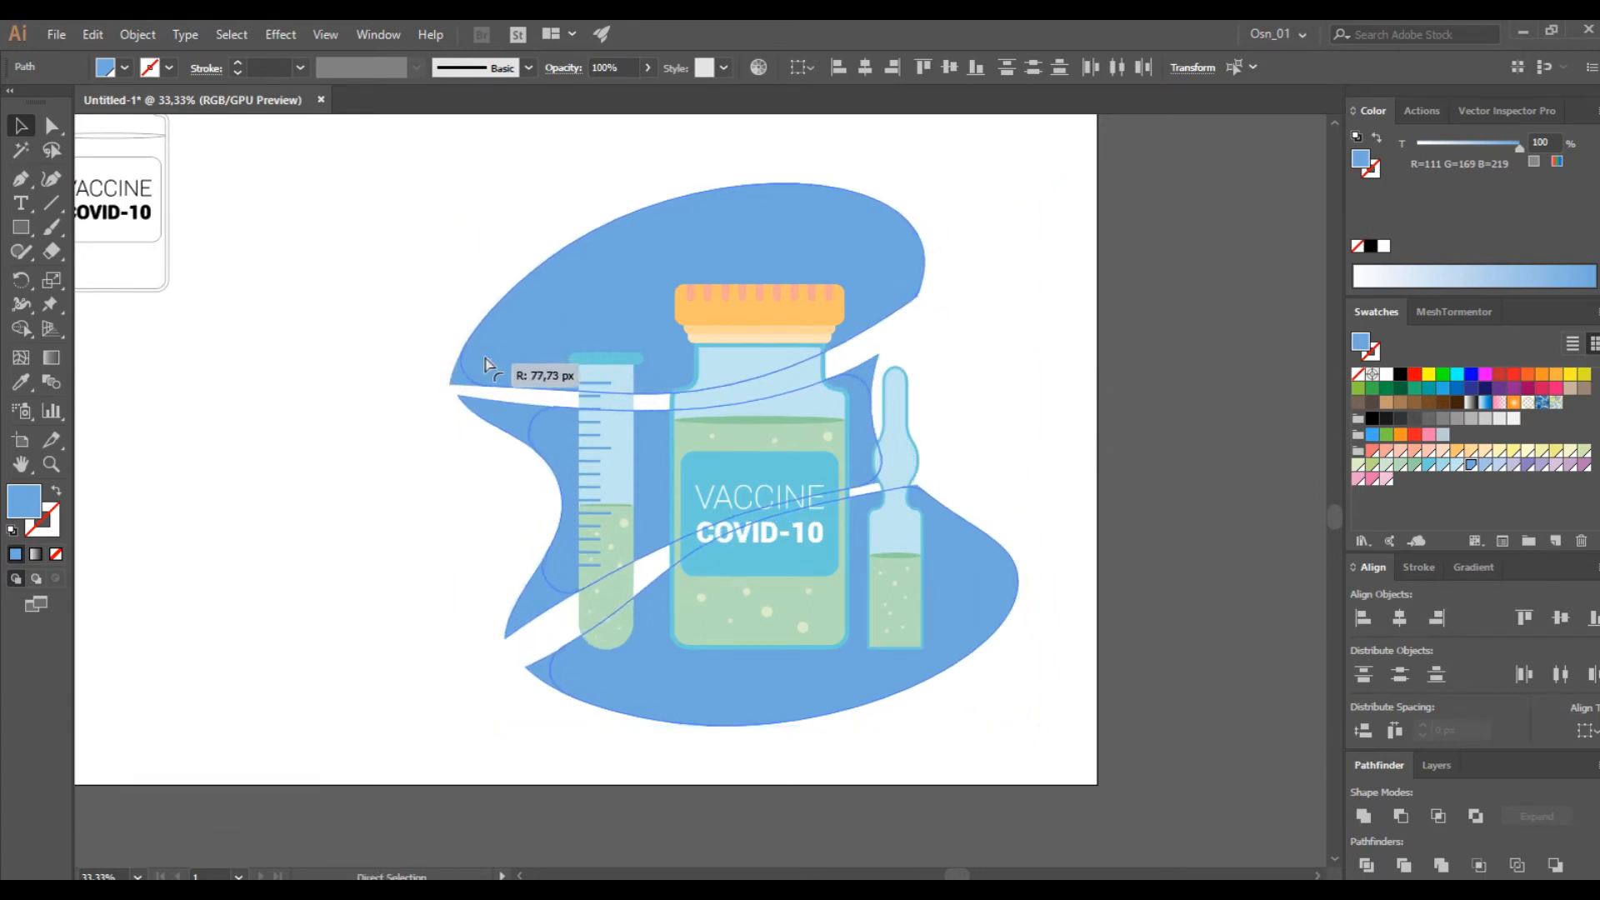
pyautogui.moveTo(485, 358); pyautogui.dragTo(476, 360)
pyautogui.press('v')
pyautogui.hotkey('ctrl', 'shift', 'a')
# - Recolour the three blob pieces pale yellow (R=252 G=251 B=207)
pyautogui.click(493, 343)
pyautogui.keyDown('shift'); pyautogui.click(549, 430); pyautogui.keyUp('shift')
pyautogui.keyDown('shift'); pyautogui.click(597, 647); pyautogui.keyUp('shift')
pyautogui.click(1456, 466)
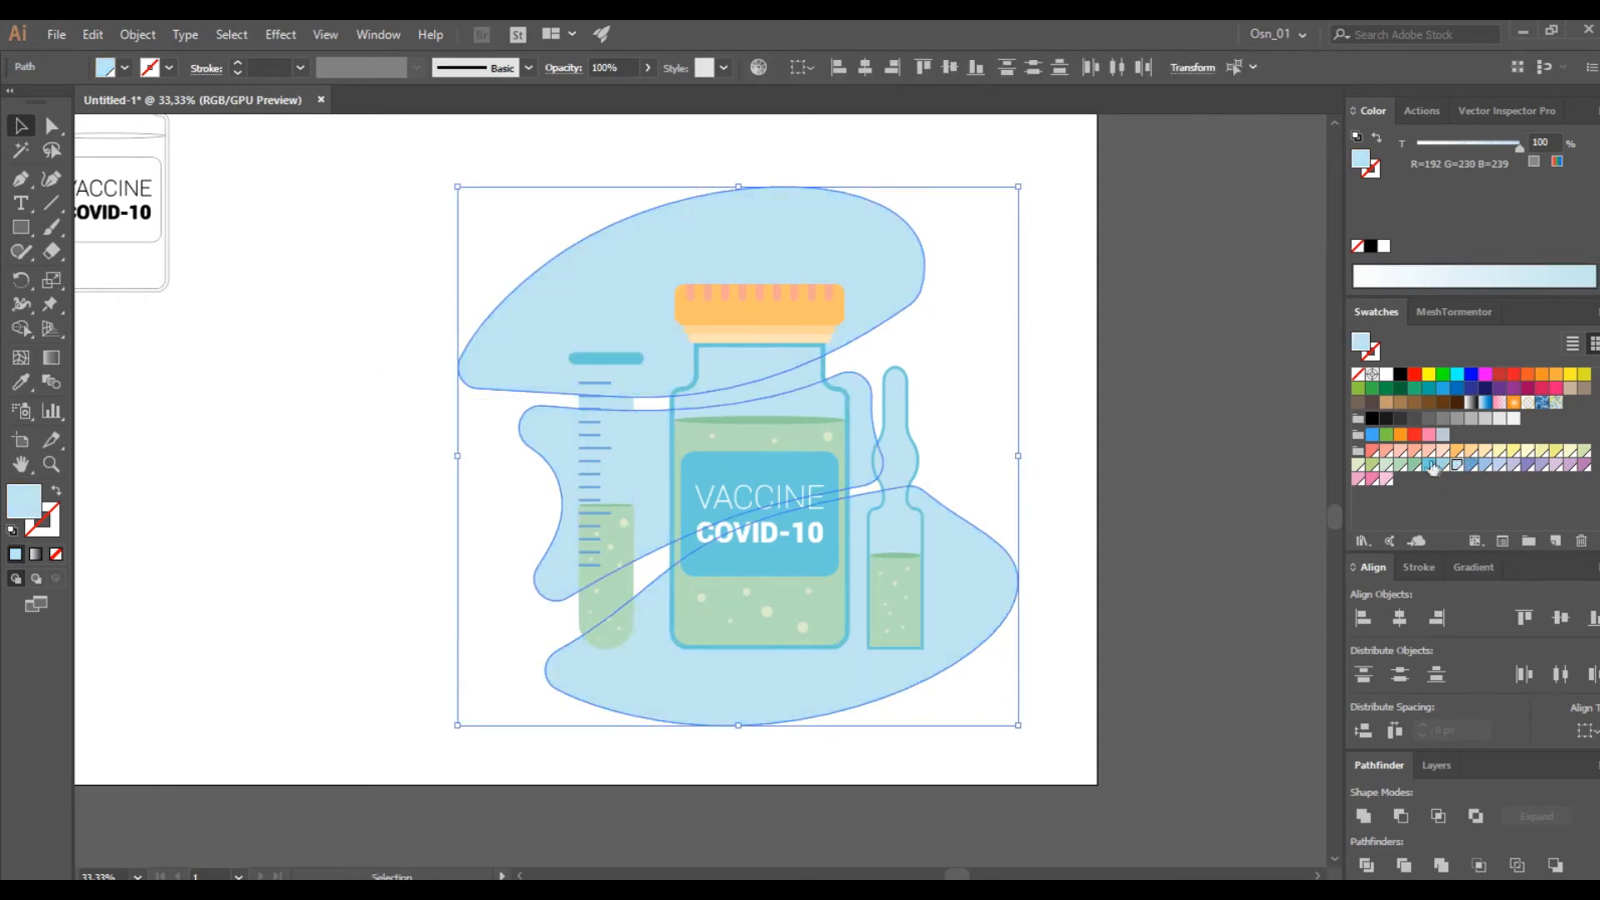
pyautogui.click(1528, 452)
pyautogui.click(1129, 432)
# - Group the yellow background pieces, and group the test tube, bottle and ampoule without the background
pyautogui.scroll(-1, 1010, 429)
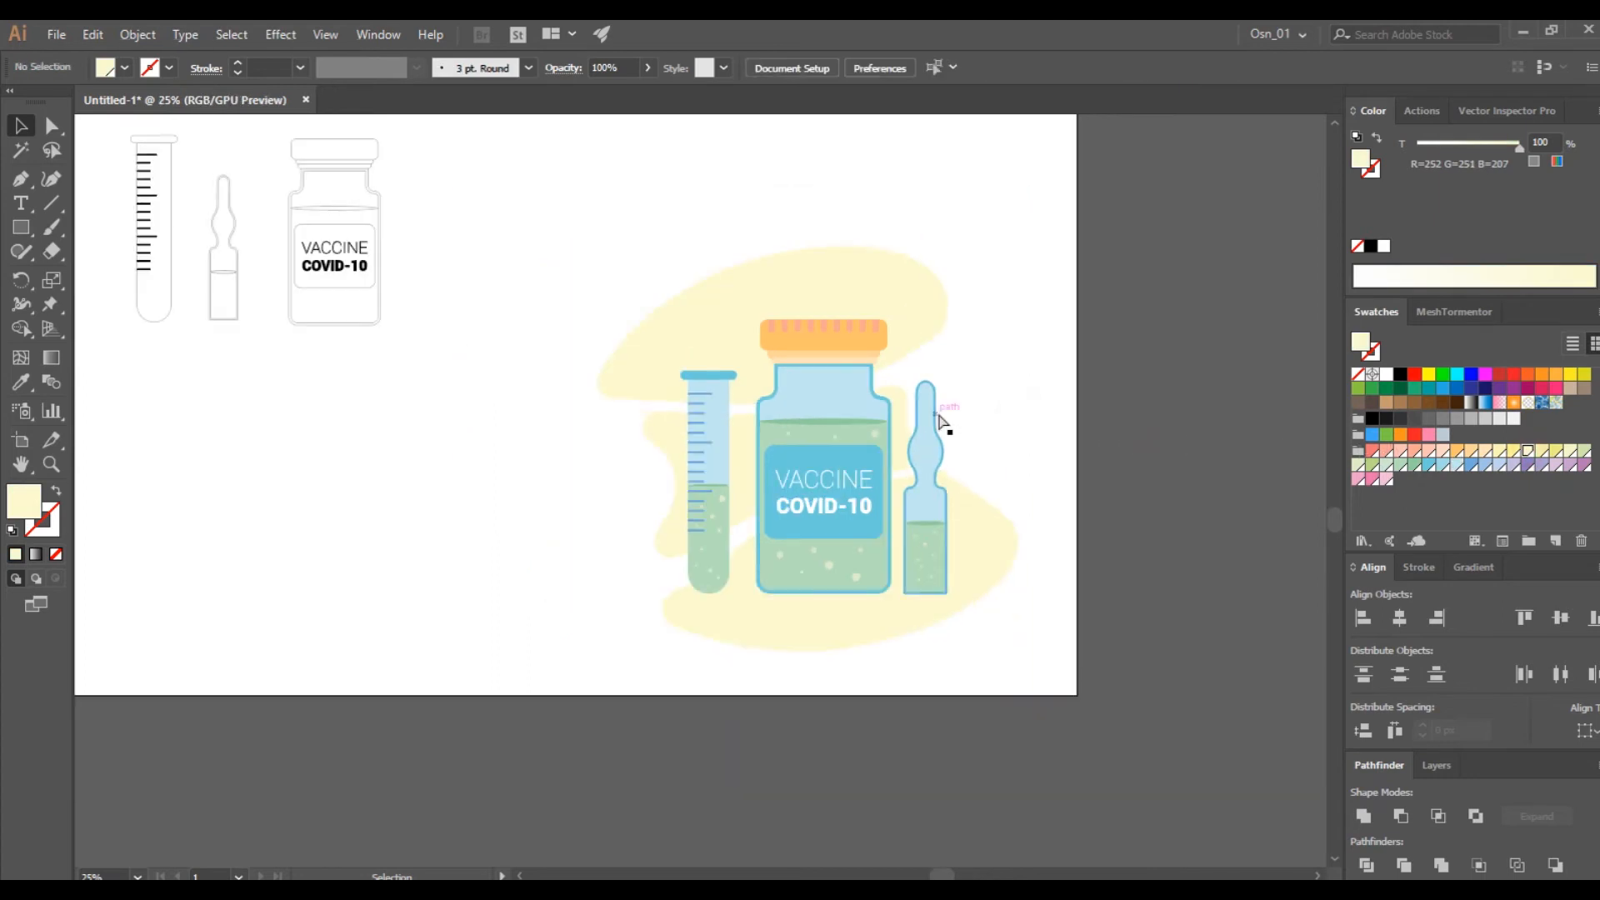
pyautogui.scroll(1, 942, 429)
pyautogui.click(678, 278)
pyautogui.keyDown('shift'); pyautogui.click(539, 464); pyautogui.keyUp('shift')
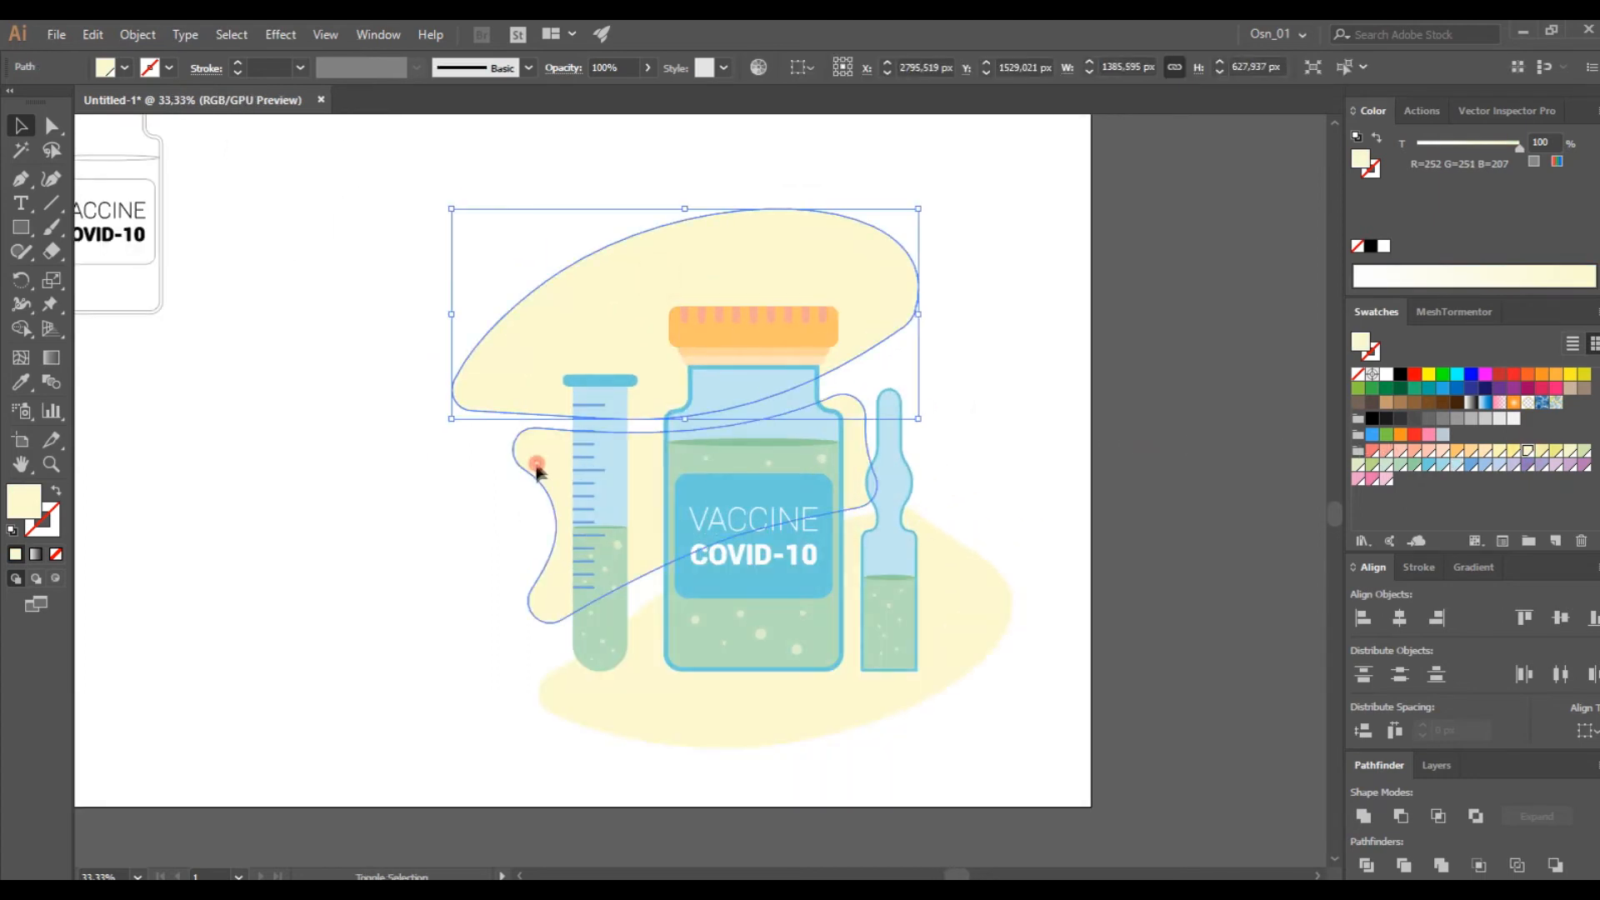
pyautogui.hotkey('ctrl', 'g')
pyautogui.click(812, 454)
pyautogui.moveTo(1029, 271); pyautogui.dragTo(467, 693)
pyautogui.keyDown('shift'); pyautogui.click(654, 272); pyautogui.keyUp('shift')
pyautogui.hotkey('ctrl', 'g')
pyautogui.click(1013, 372)
# - Place a copy of the vessel group beside the artboard's right edge and ungroup the copy
pyautogui.click(755, 438)
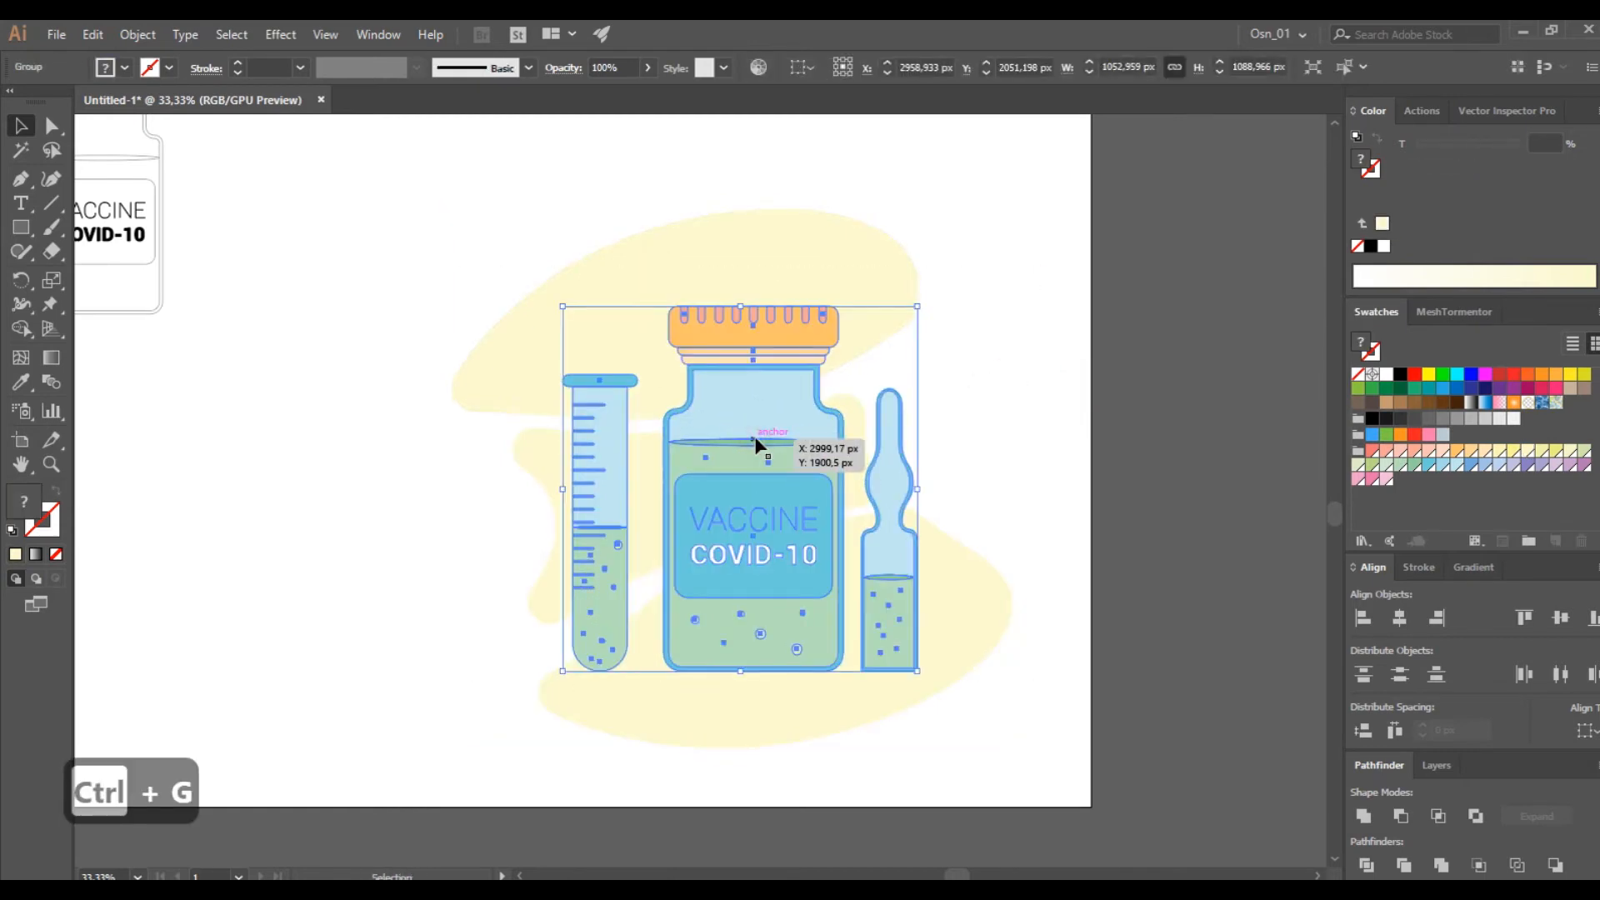
pyautogui.hscroll(5, 757, 438)
pyautogui.moveTo(537, 408); pyautogui.dragTo(541, 408)
pyautogui.moveTo(798, 414); pyautogui.dragTo(1081, 439)
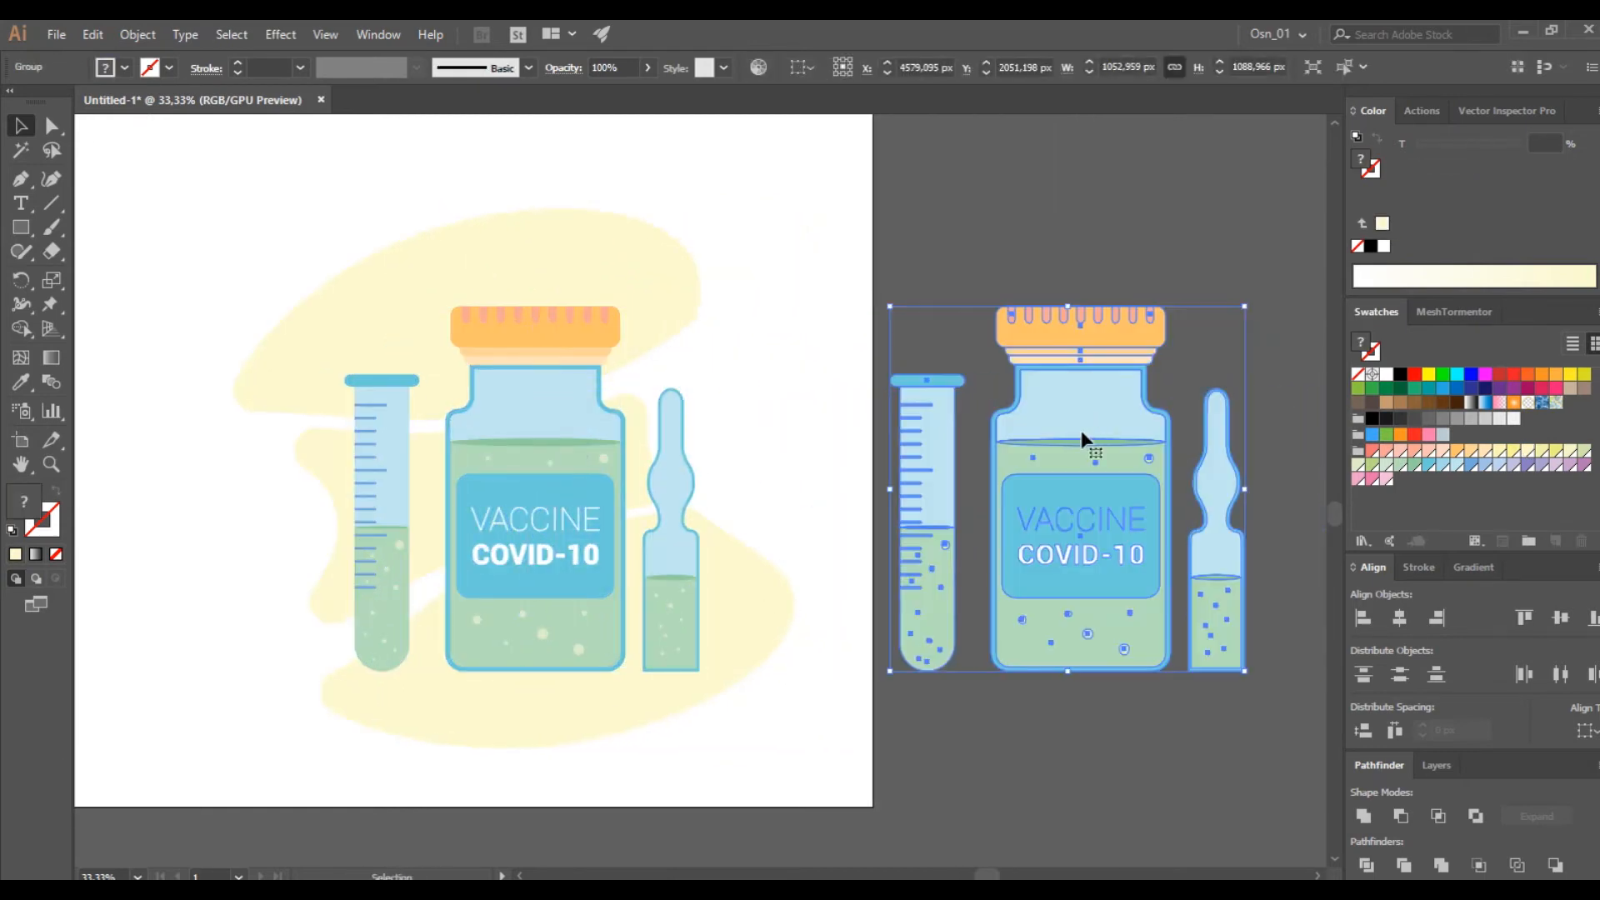
pyautogui.hotkey('ctrl', 'shift', 'g')
pyautogui.click(924, 327)
# - Unite the copied test tube, bottle and ampoule each into its own single solid silhouette
pyautogui.moveTo(975, 704); pyautogui.dragTo(968, 720)
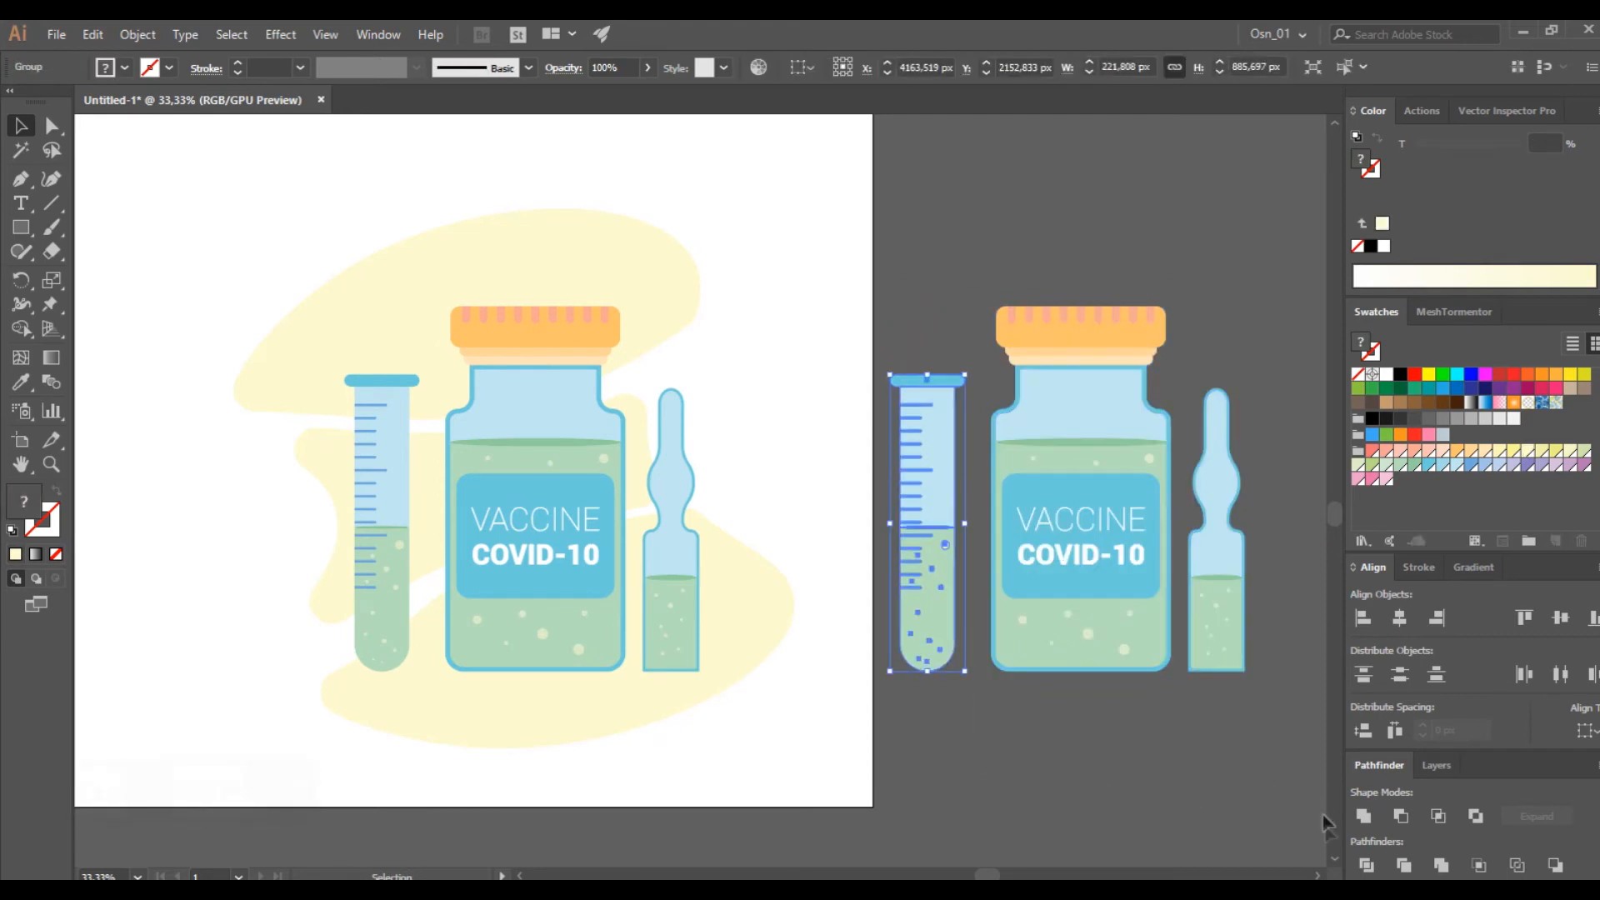
pyautogui.click(1363, 816)
pyautogui.moveTo(1178, 733); pyautogui.dragTo(1141, 650)
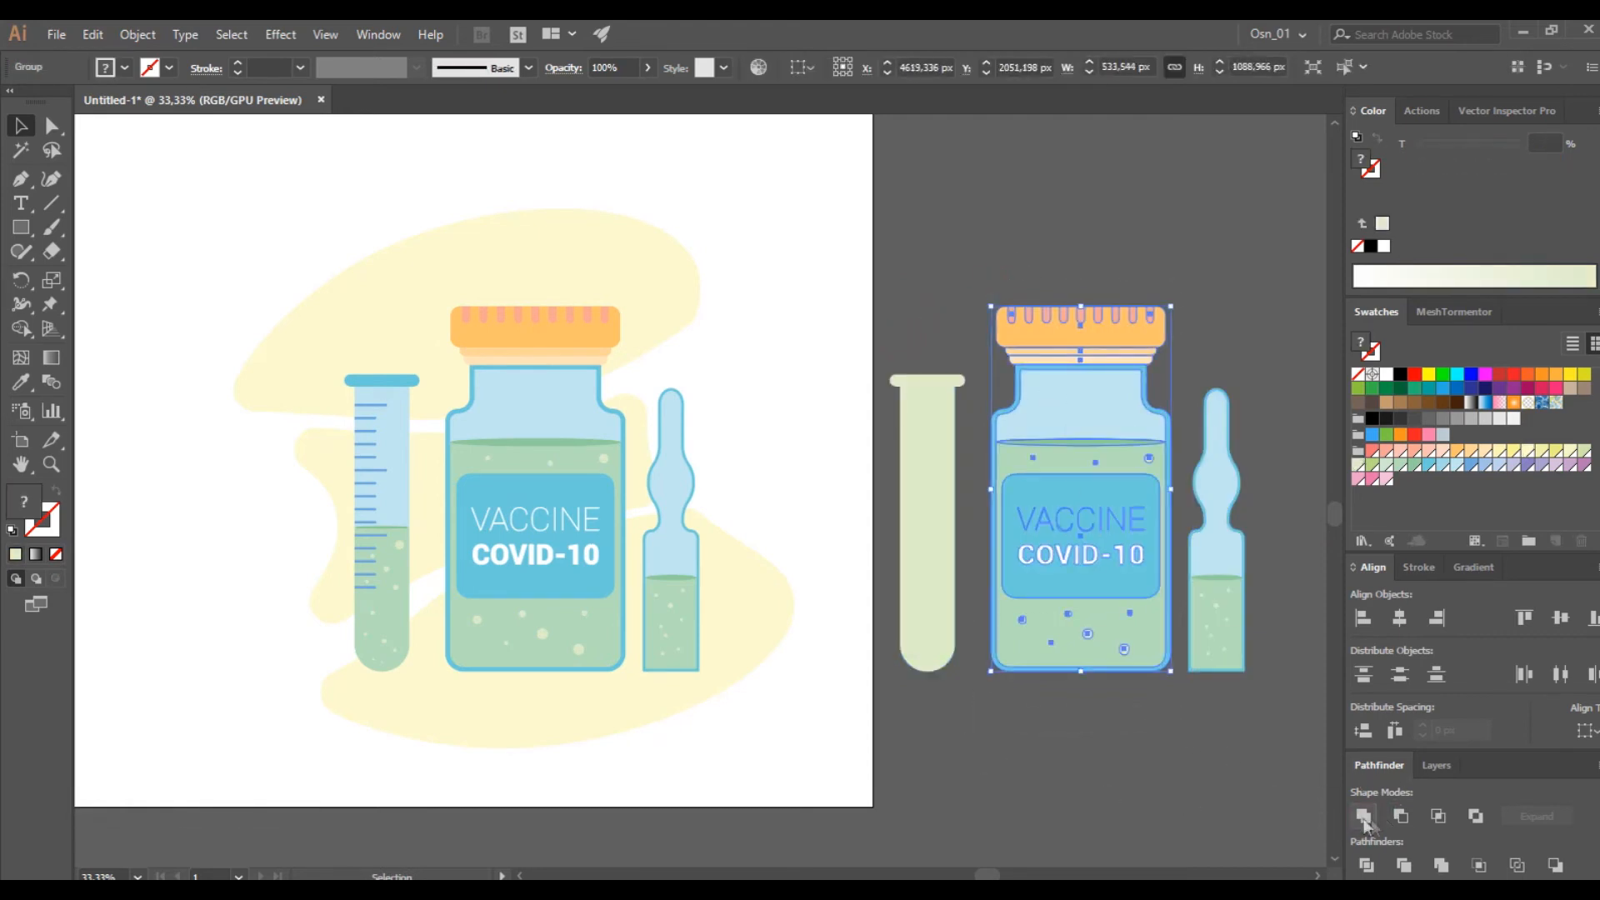
pyautogui.click(1363, 816)
pyautogui.moveTo(1190, 703); pyautogui.dragTo(1233, 634)
pyautogui.click(1363, 816)
pyautogui.click(1104, 693)
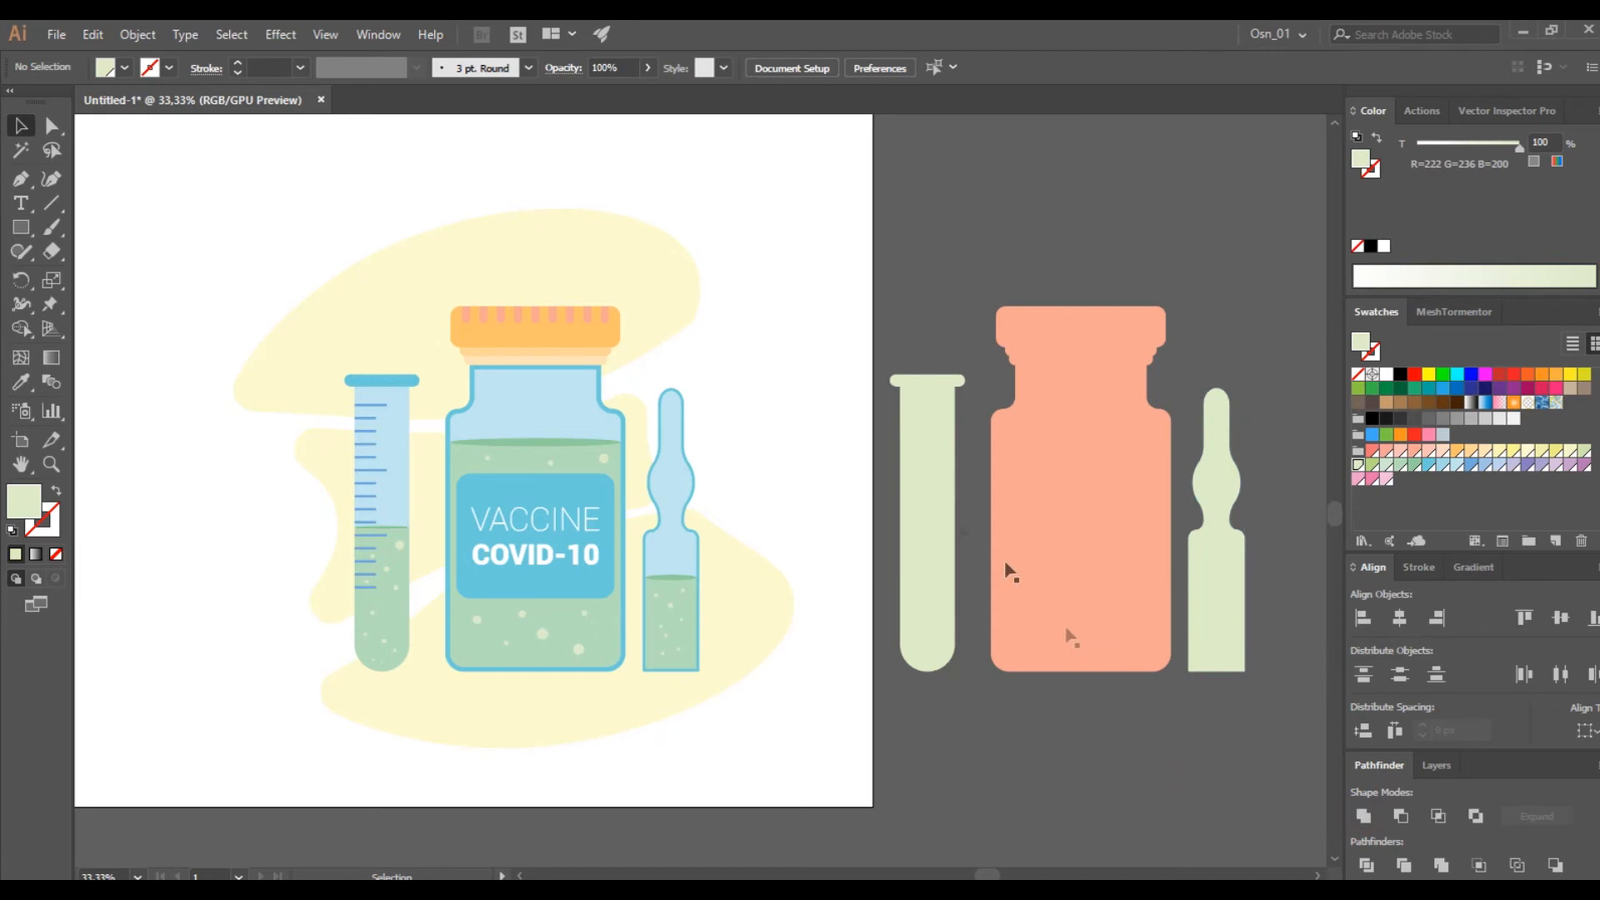
# - Draw a closed curved shape about 577 by 1585 px over the left part of the test tube silhouette with the Curvature tool
pyautogui.click(943, 527)
pyautogui.click(50, 179)
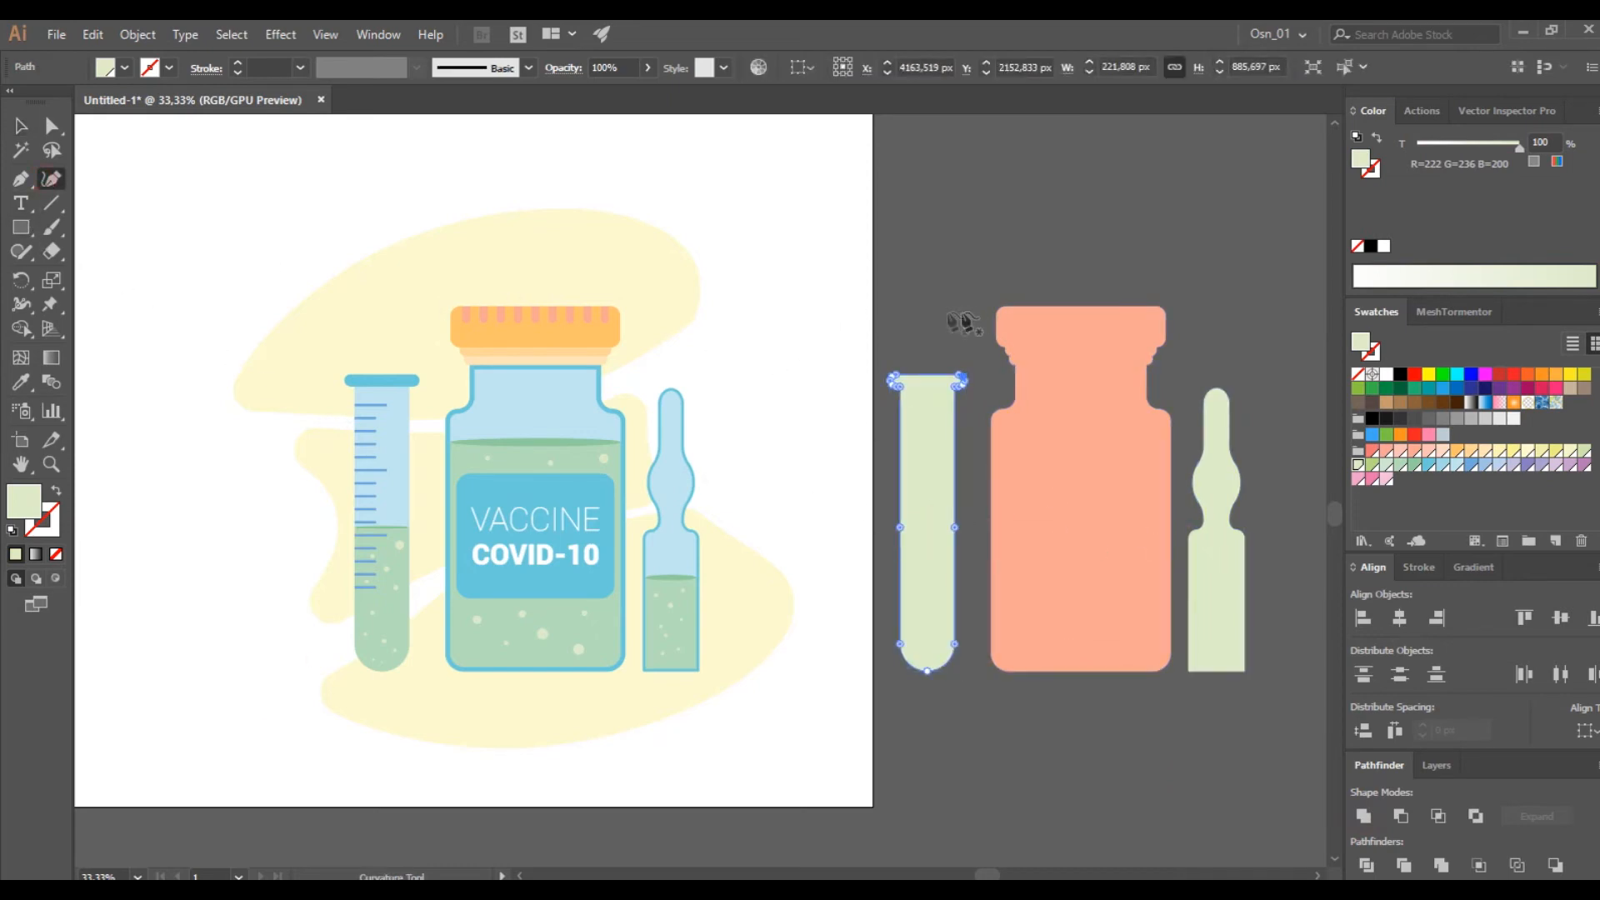
pyautogui.keyDown('ctrl'); pyautogui.click(932, 291); pyautogui.keyUp('ctrl')
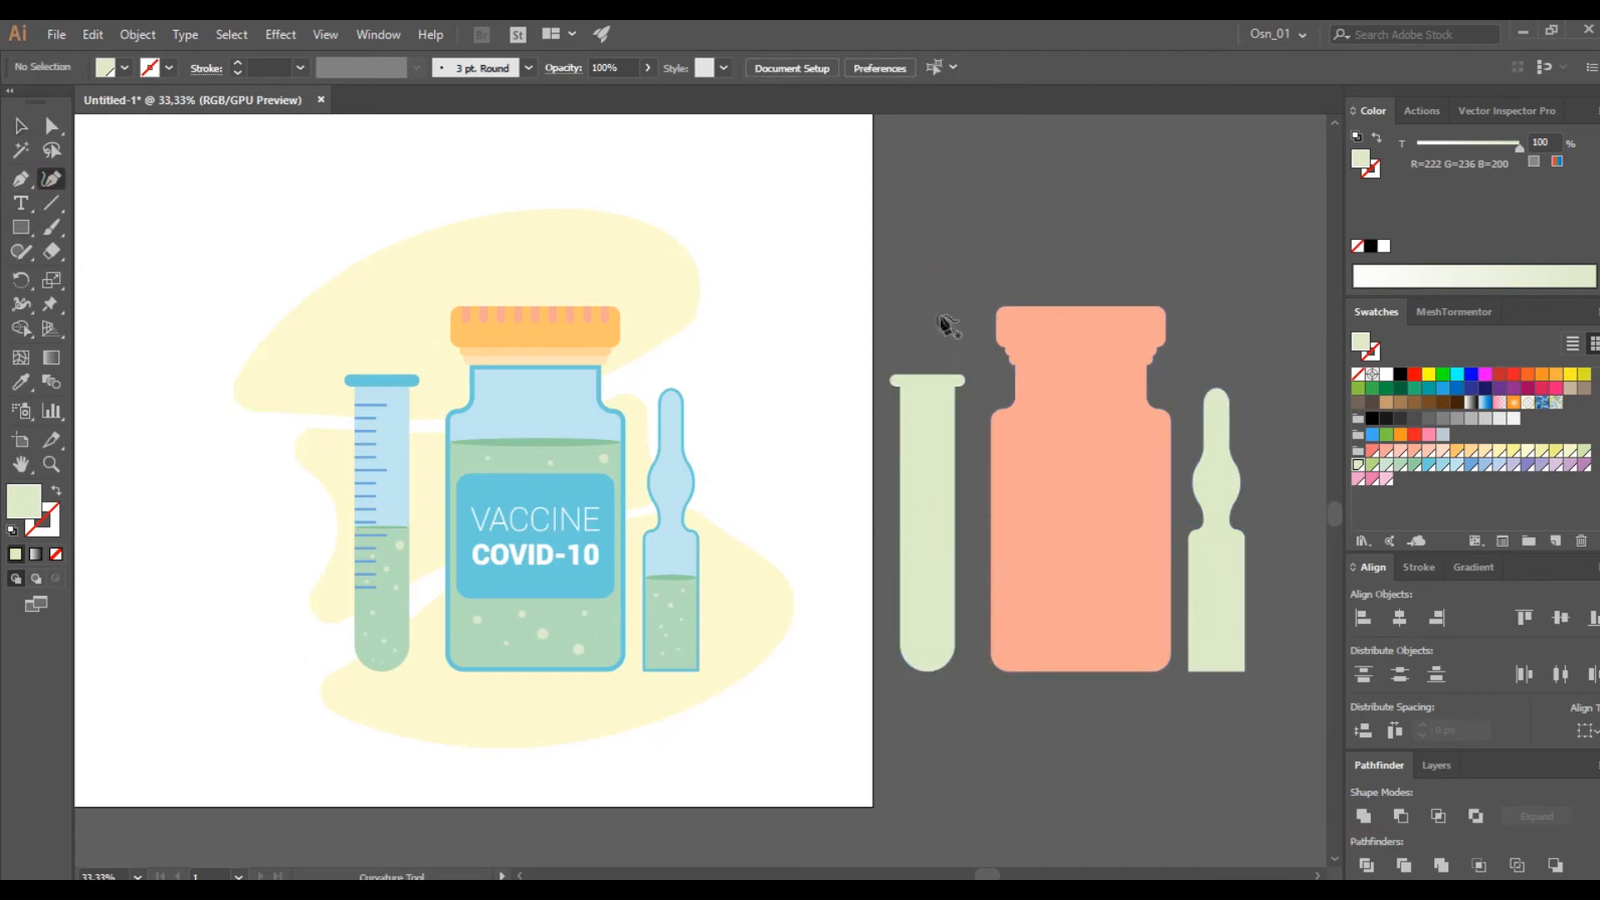
pyautogui.click(960, 335)
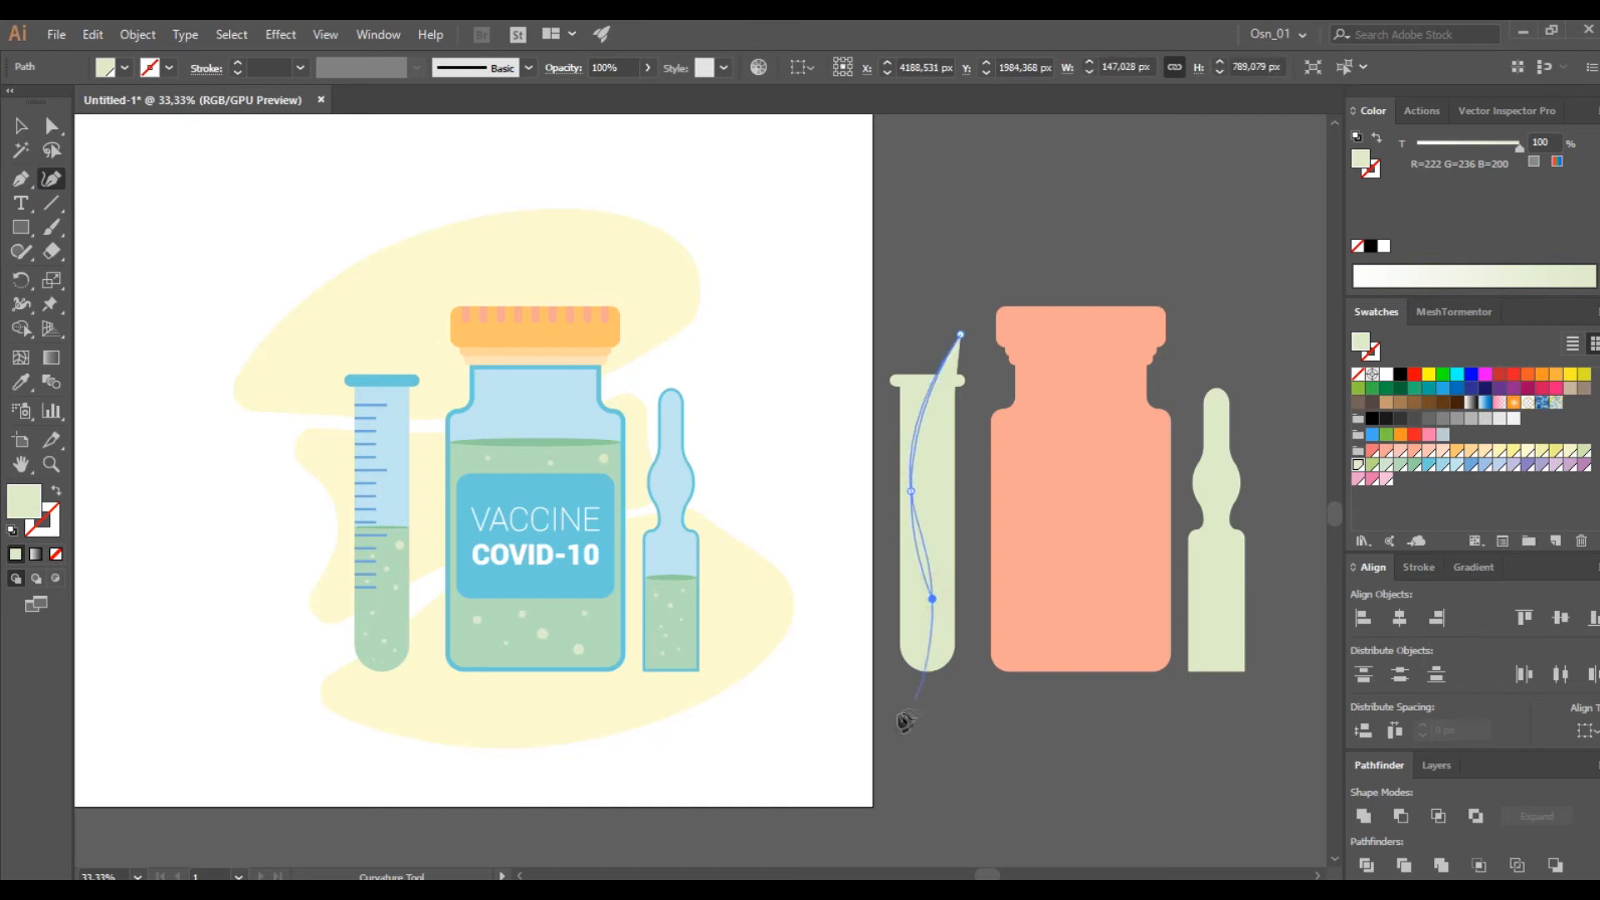
pyautogui.click(871, 739)
pyautogui.click(813, 736)
pyautogui.click(823, 454)
pyautogui.click(971, 215)
pyautogui.click(960, 334)
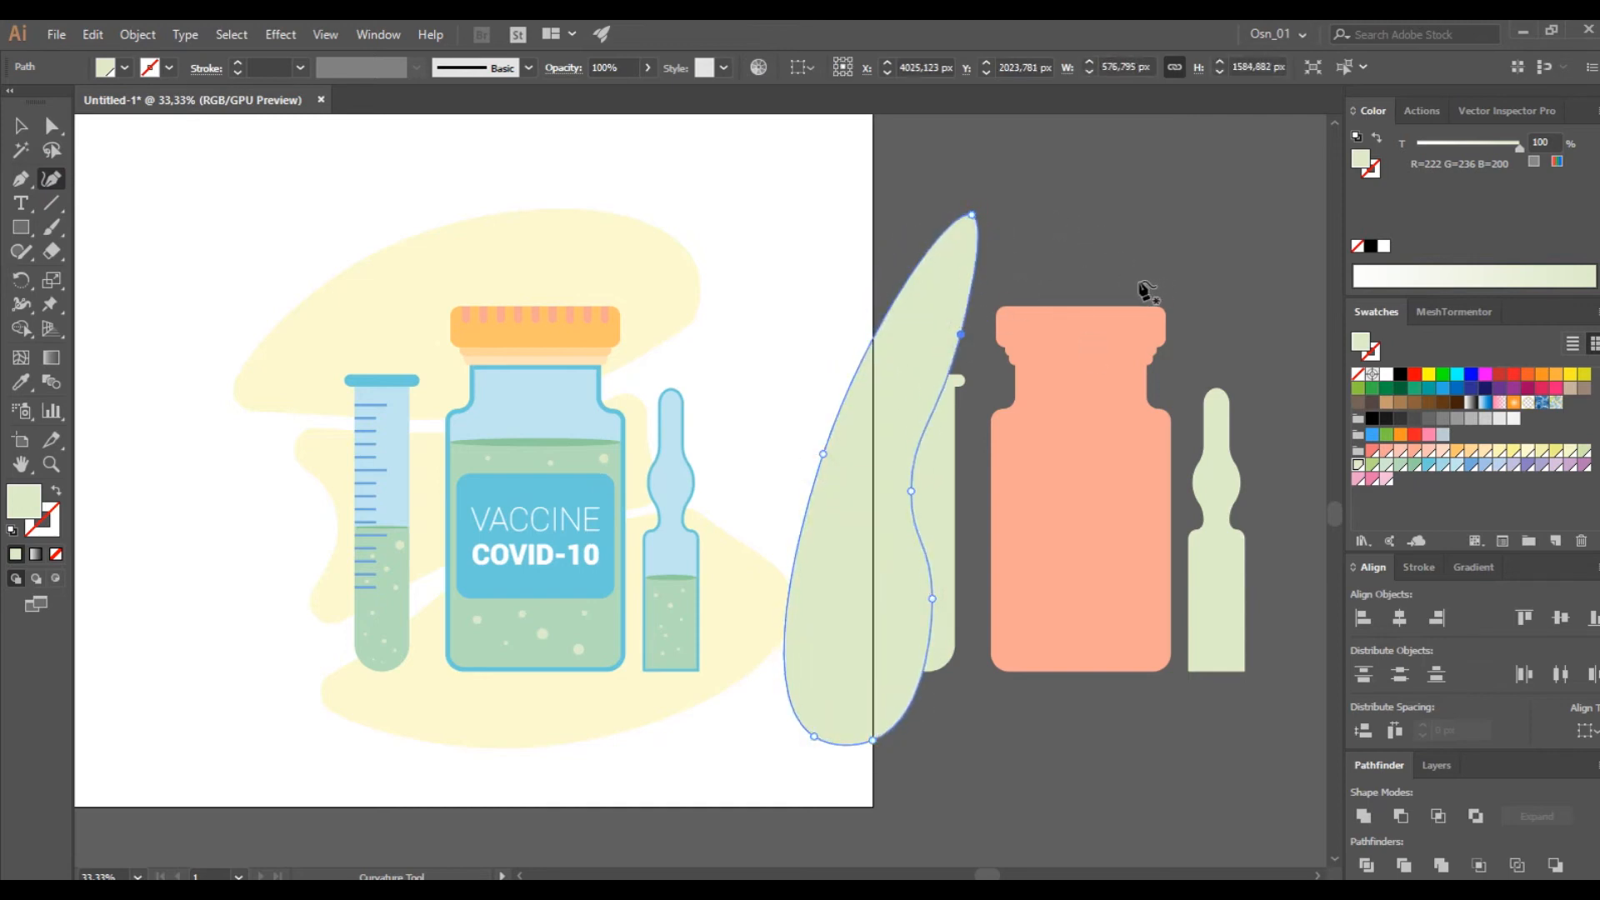
# - Draw a closed wavy shape over the left part of the bottle silhouette with the Curvature tool
pyautogui.click(1183, 299)
pyautogui.hotkey('ctrl', 'z')
pyautogui.click(1140, 261)
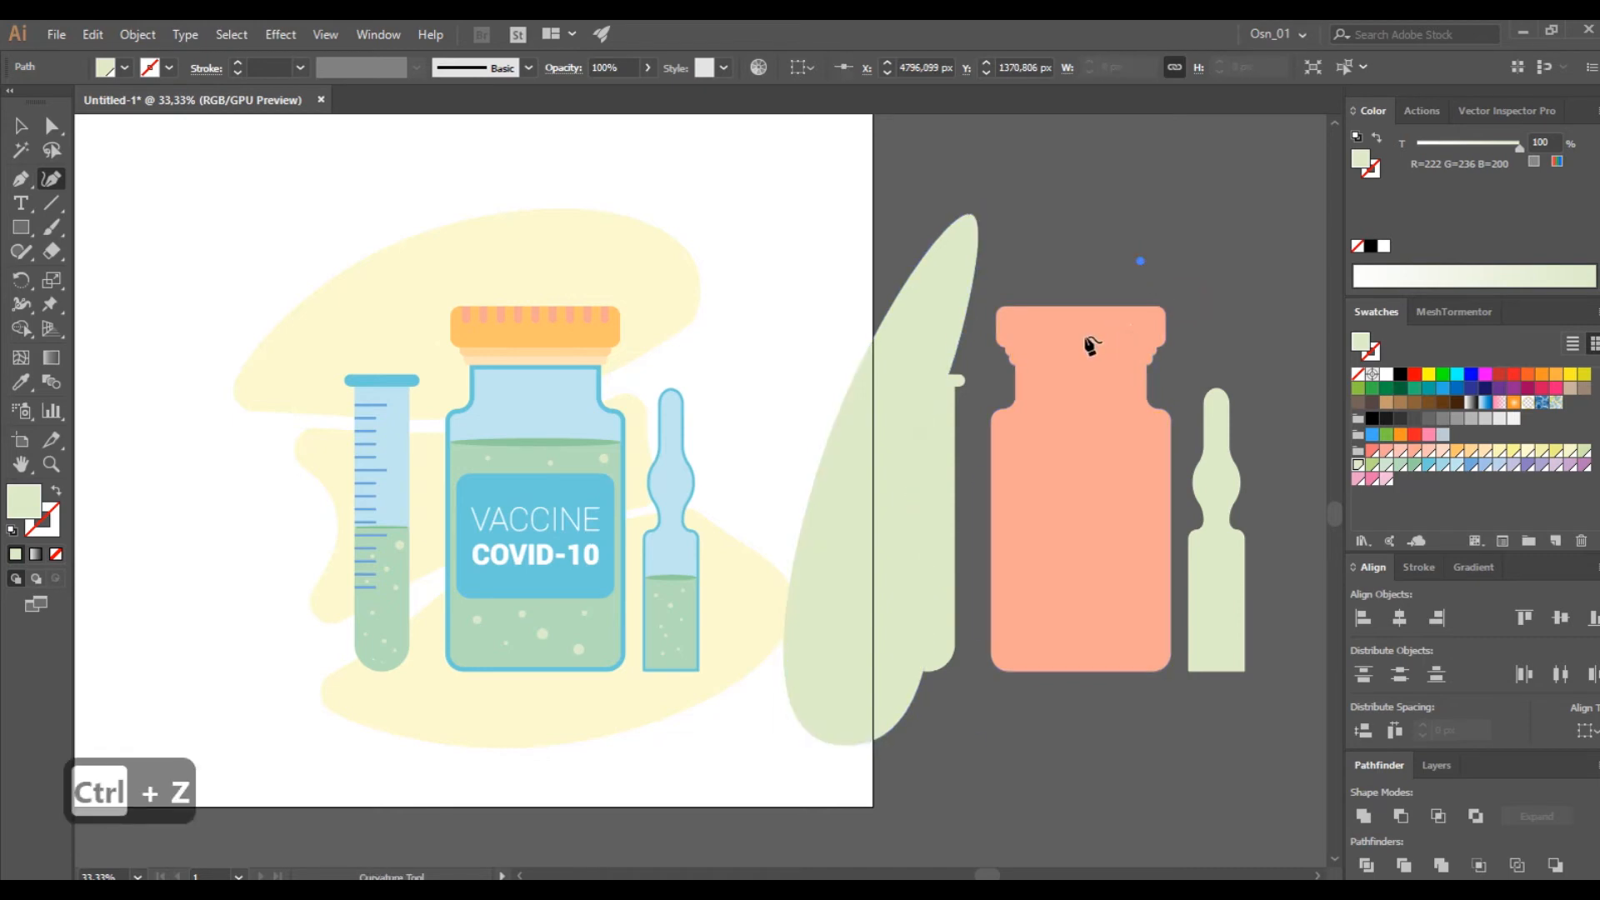
pyautogui.click(1026, 452)
pyautogui.click(1045, 595)
pyautogui.click(1005, 705)
pyautogui.click(983, 734)
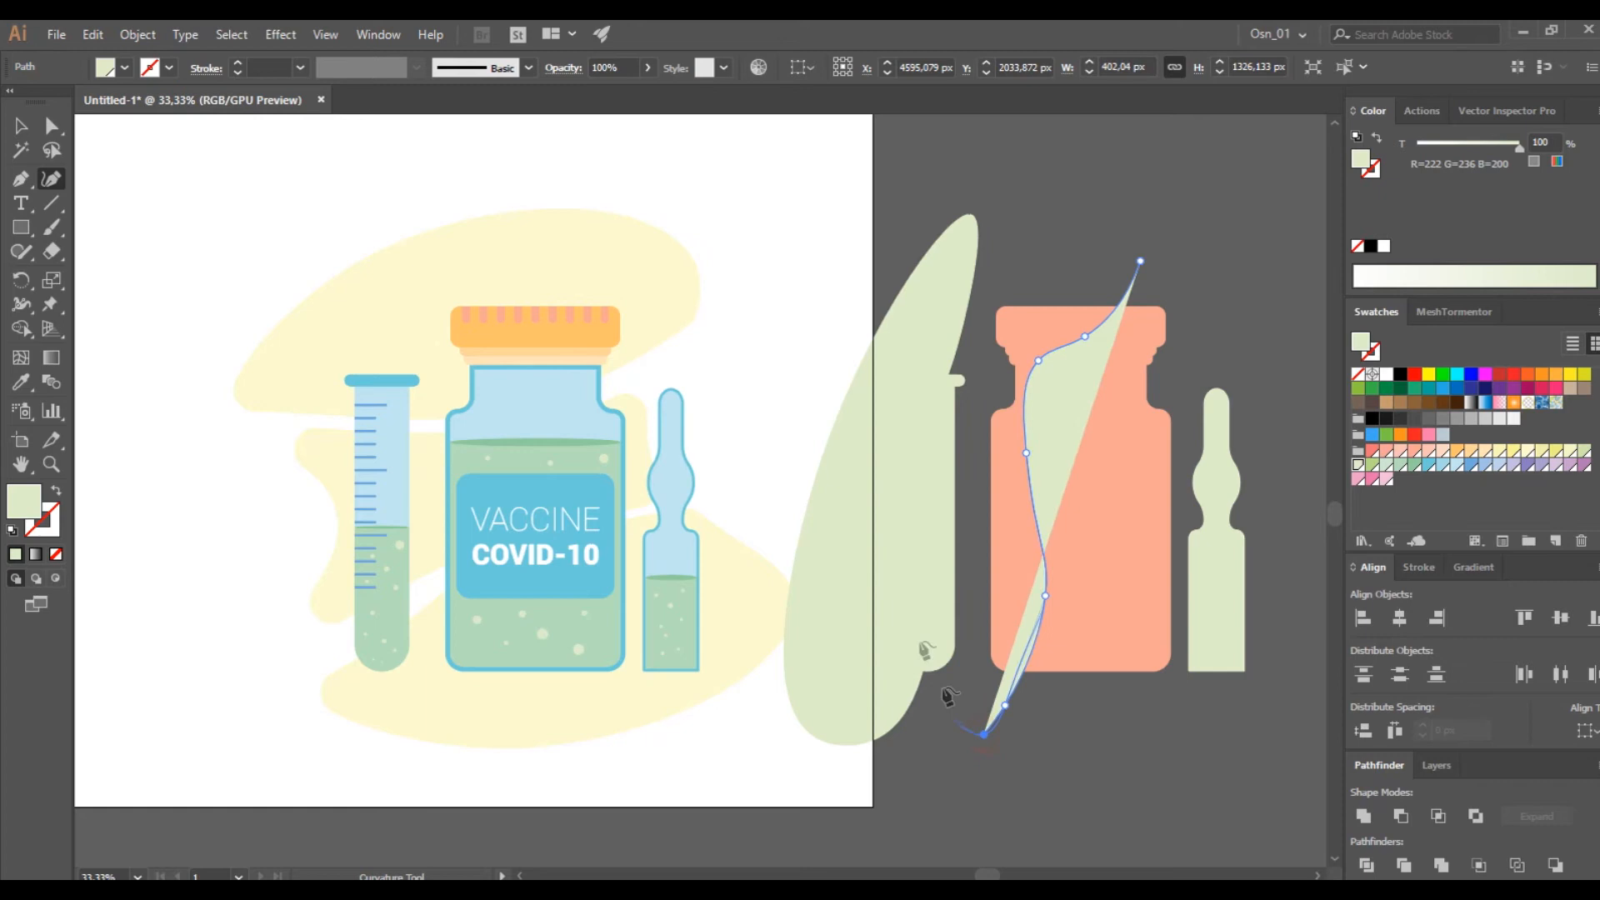
pyautogui.click(979, 286)
pyautogui.click(1153, 209)
pyautogui.click(1139, 261)
# - Draw a closed wavy shape about 362 by 1316 px over the left part of the ampoule silhouette
pyautogui.click(1218, 358)
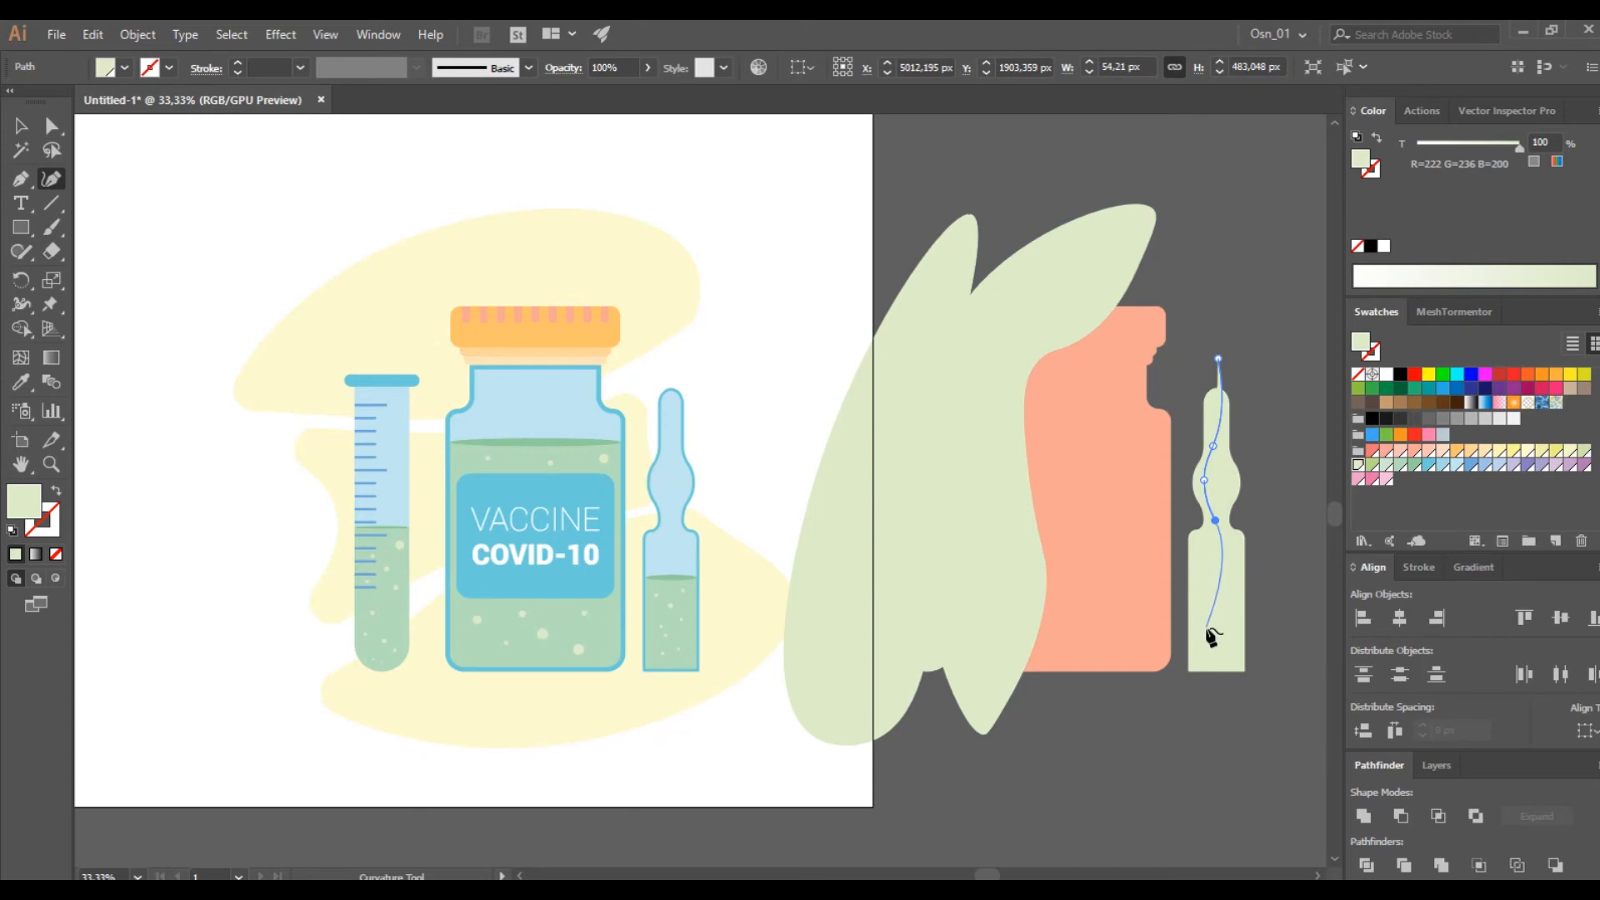
pyautogui.click(1129, 733)
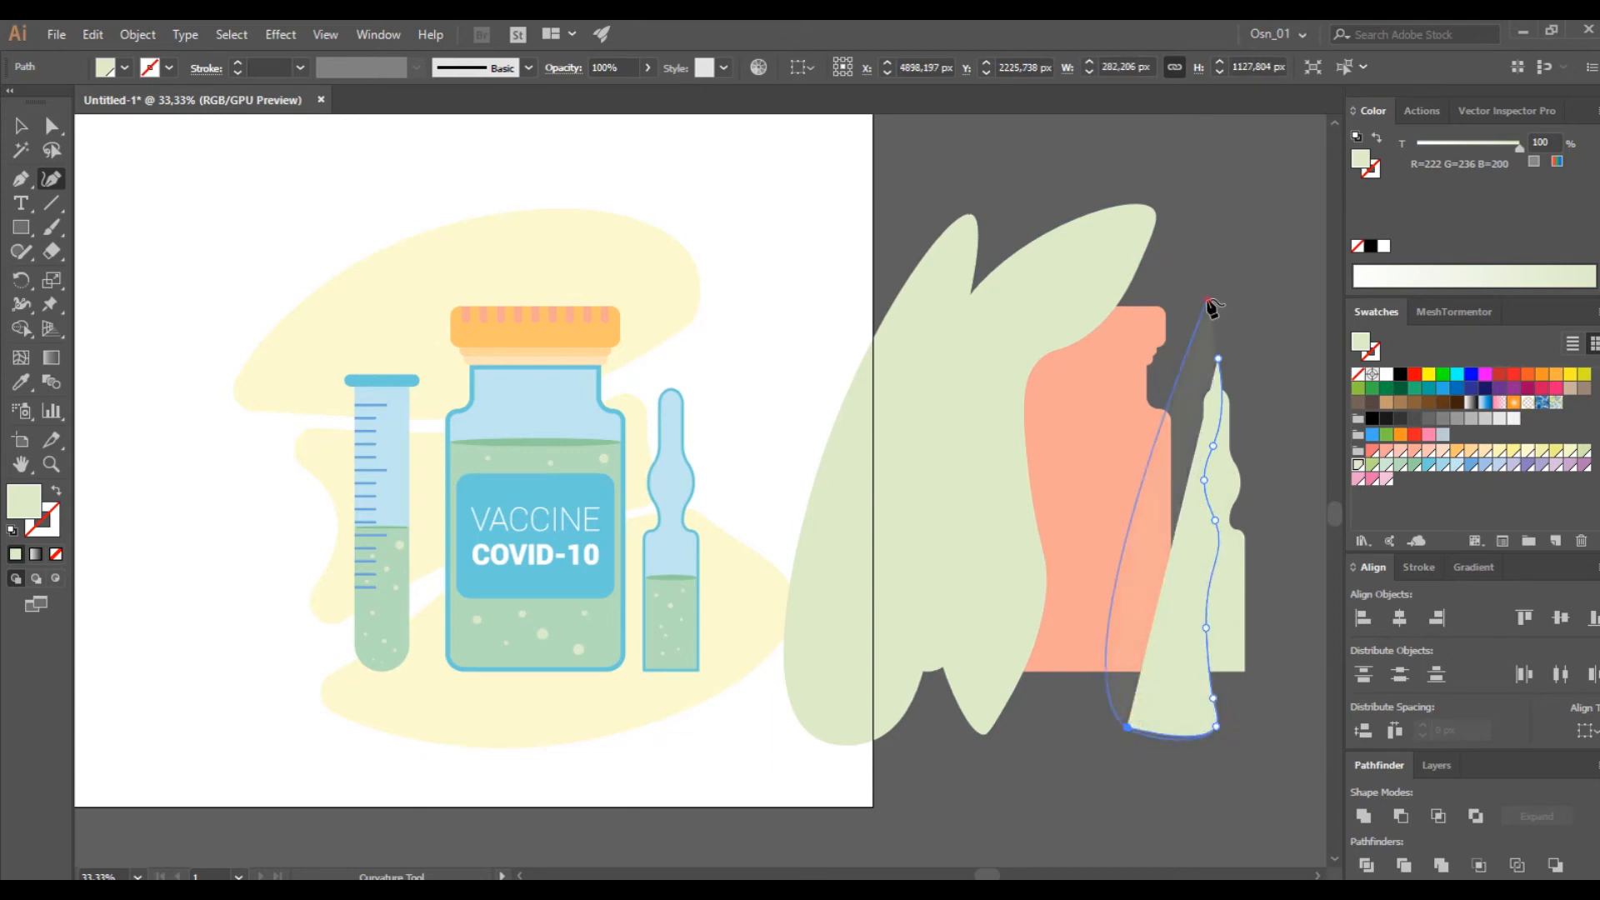
pyautogui.click(1207, 306)
pyautogui.click(1217, 358)
# - Trim each silhouette and its curved shape with the Shape Builder, keeping only the overlapping left-hand slivers
pyautogui.click(21, 127)
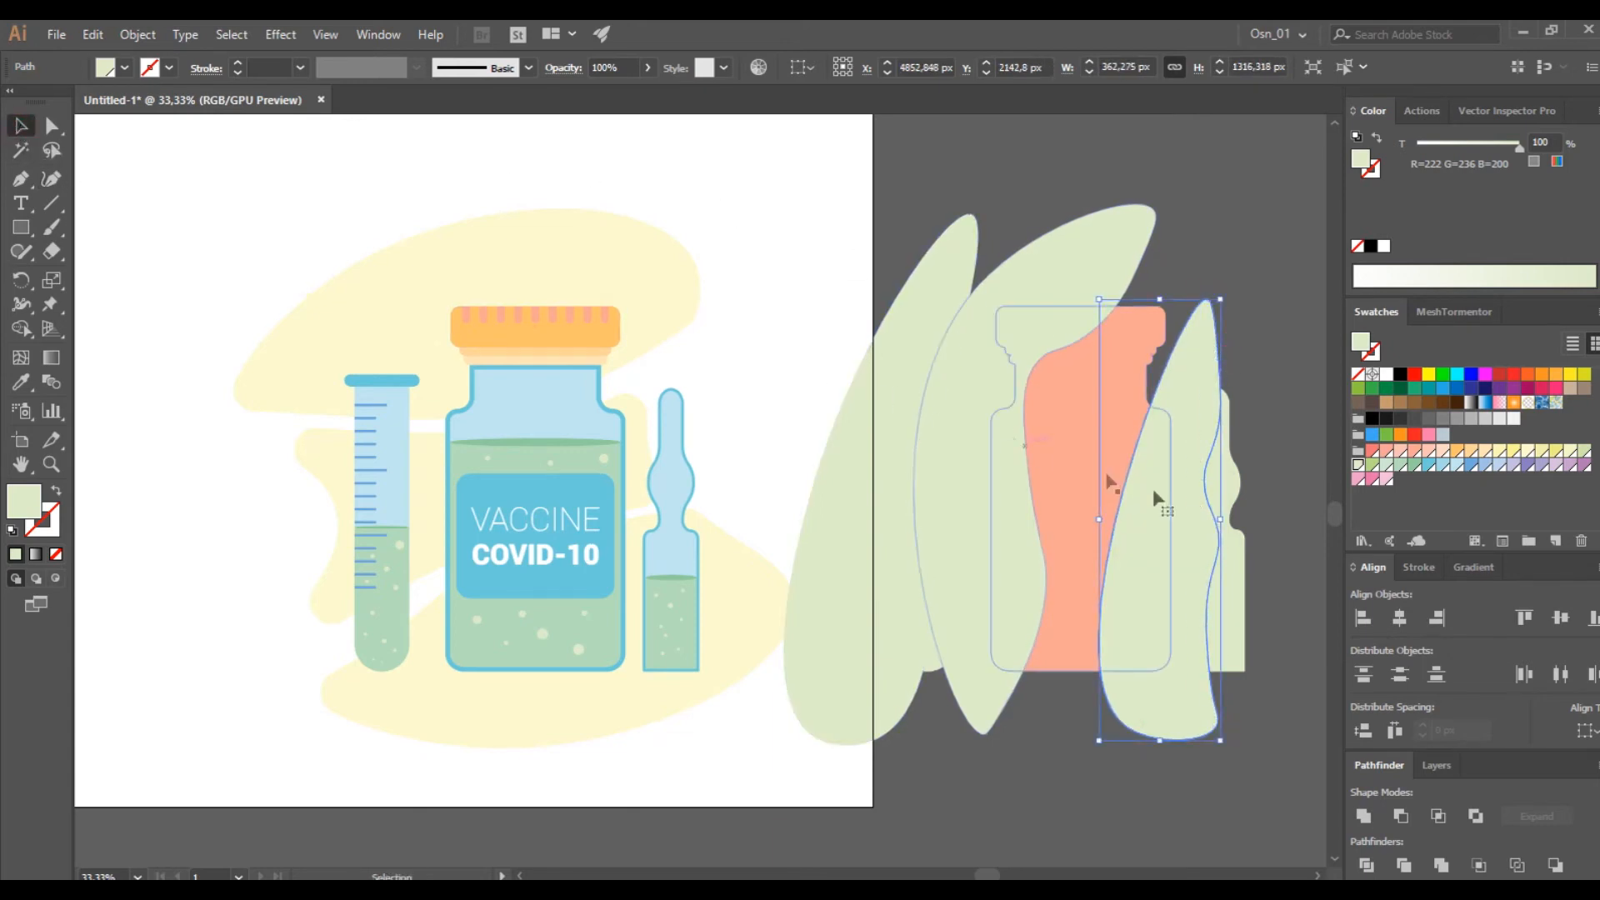
pyautogui.keyDown('shift'); pyautogui.click(1202, 582); pyautogui.keyUp('shift')
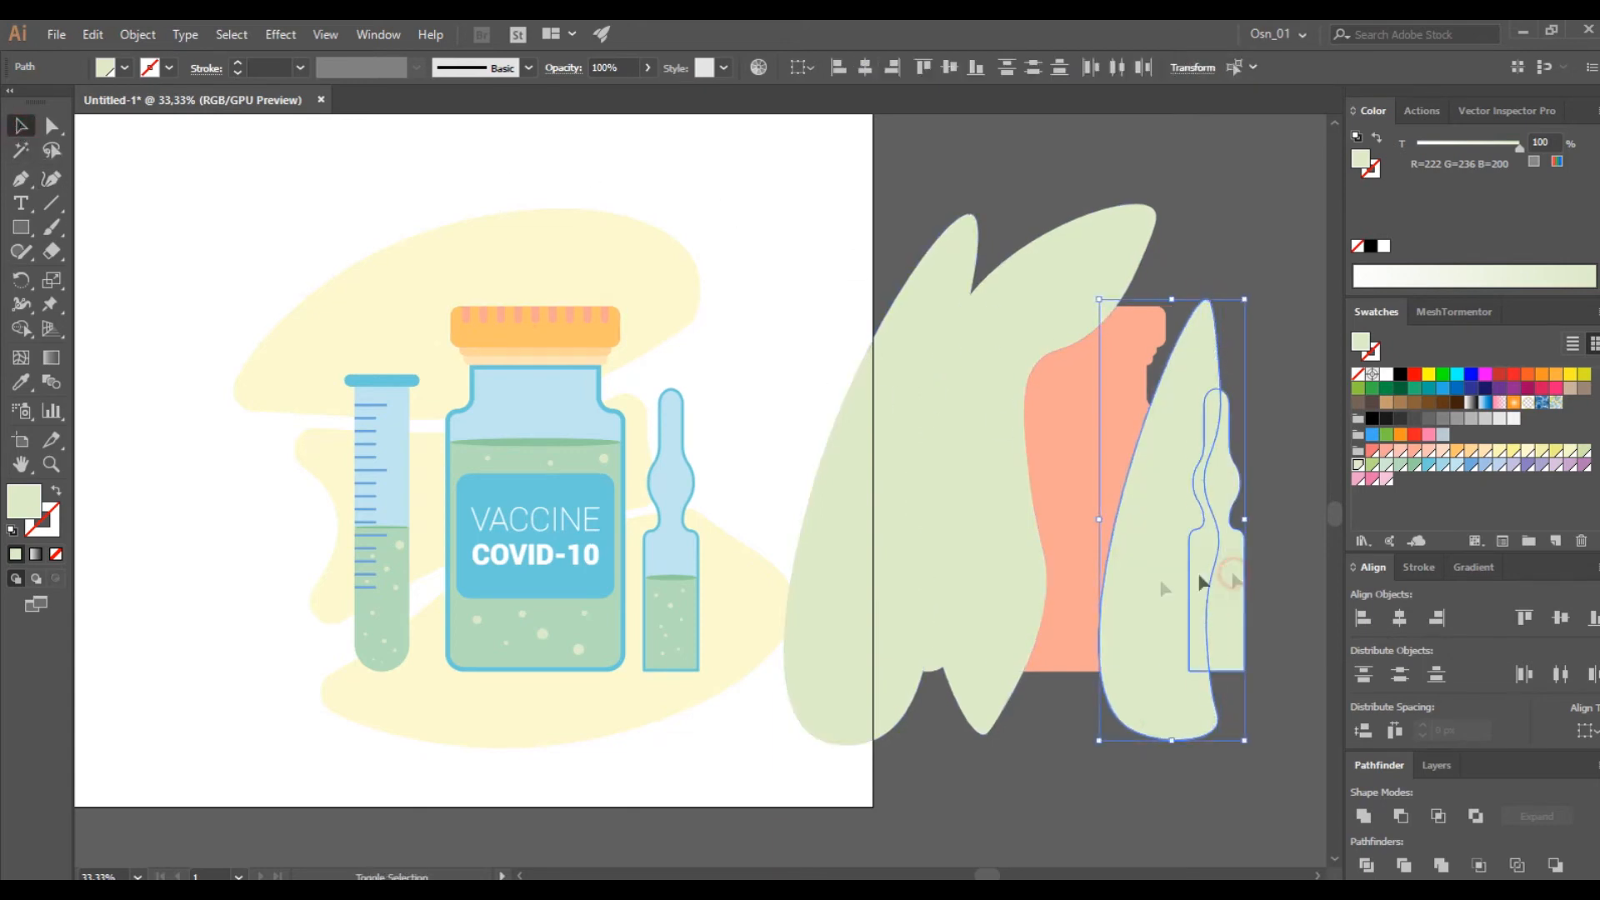
pyautogui.keyDown('alt'); pyautogui.click(1104, 531); pyautogui.keyUp('alt')
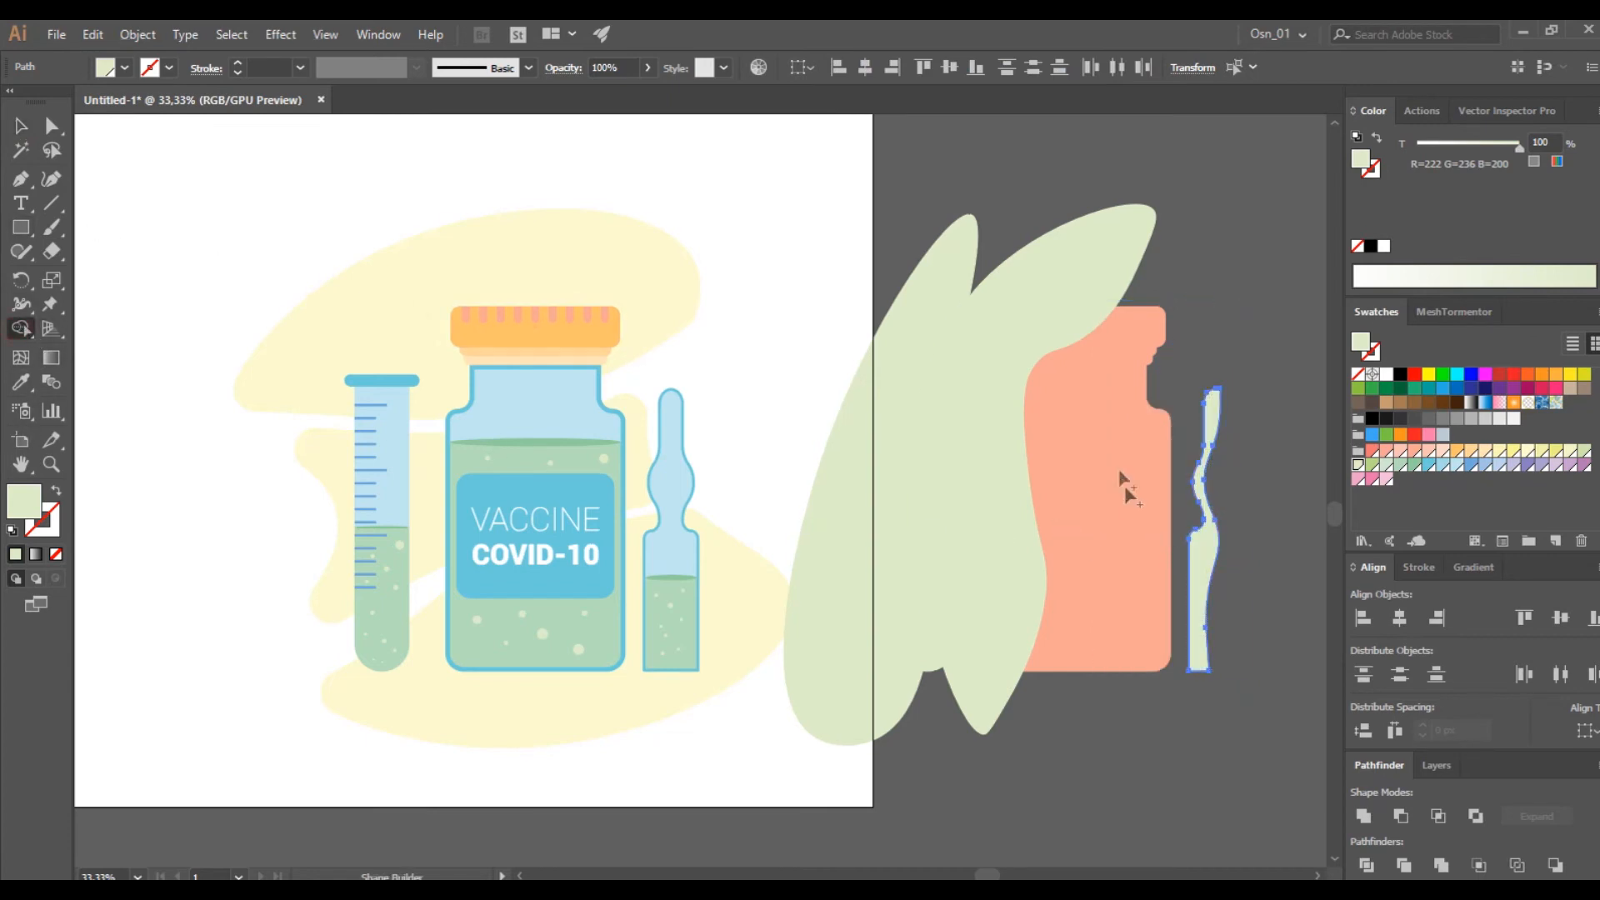
pyautogui.moveTo(1066, 178); pyautogui.dragTo(1101, 375)
pyautogui.keyDown('alt'); pyautogui.click(1092, 271); pyautogui.keyUp('alt')
pyautogui.keyDown('alt'); pyautogui.click(1126, 431); pyautogui.keyUp('alt')
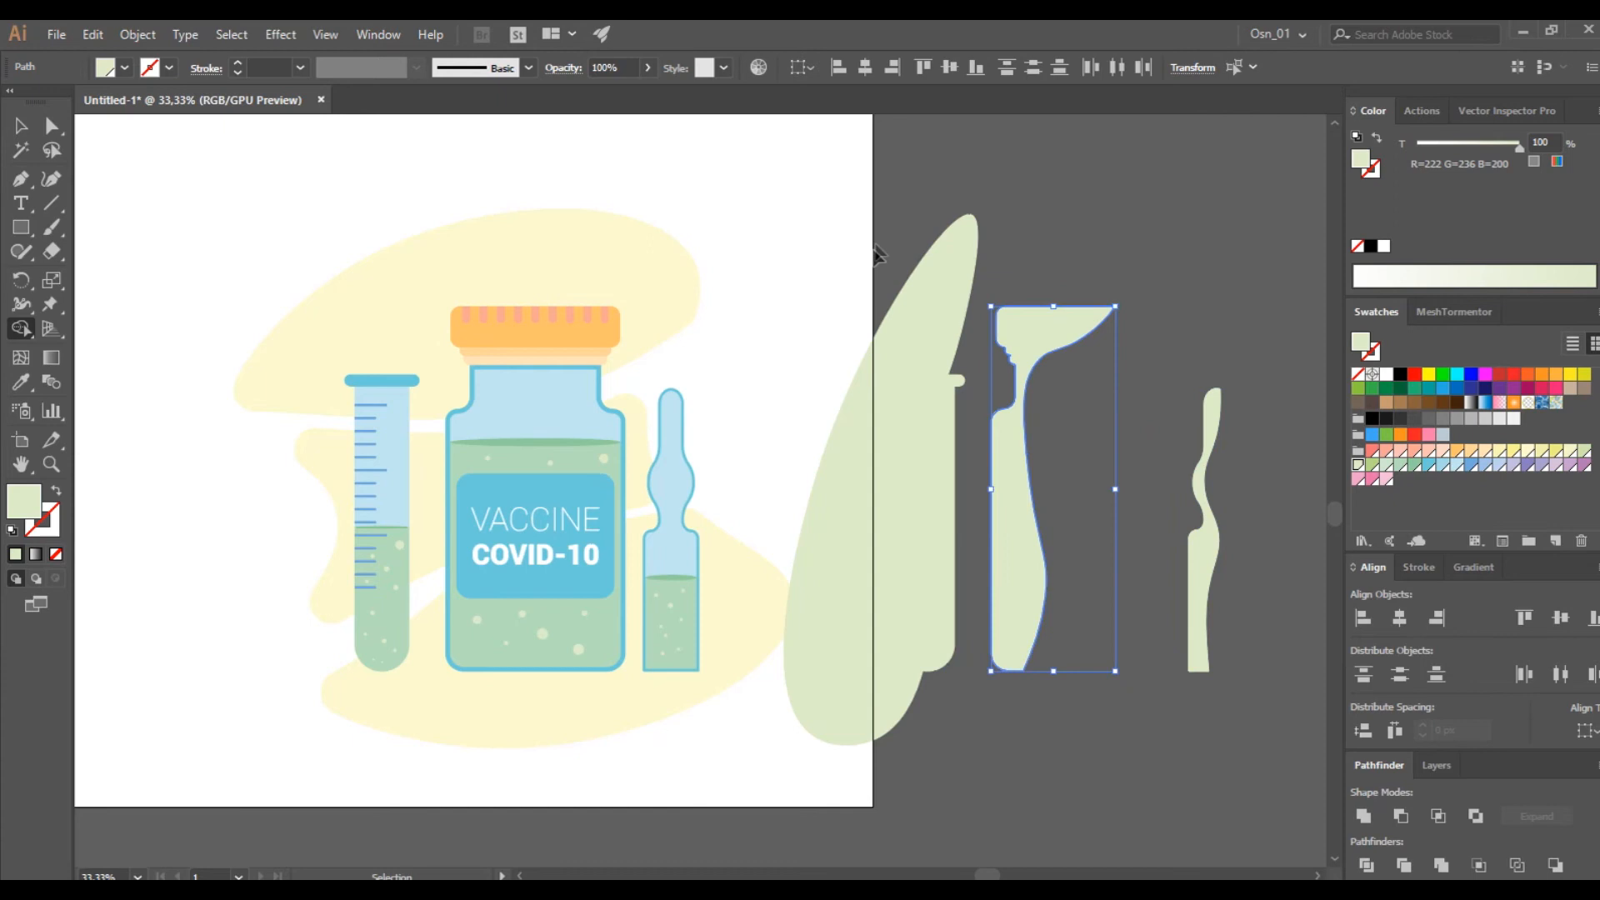
pyautogui.moveTo(944, 460); pyautogui.dragTo(942, 454)
pyautogui.keyDown('alt'); pyautogui.click(939, 469); pyautogui.keyUp('alt')
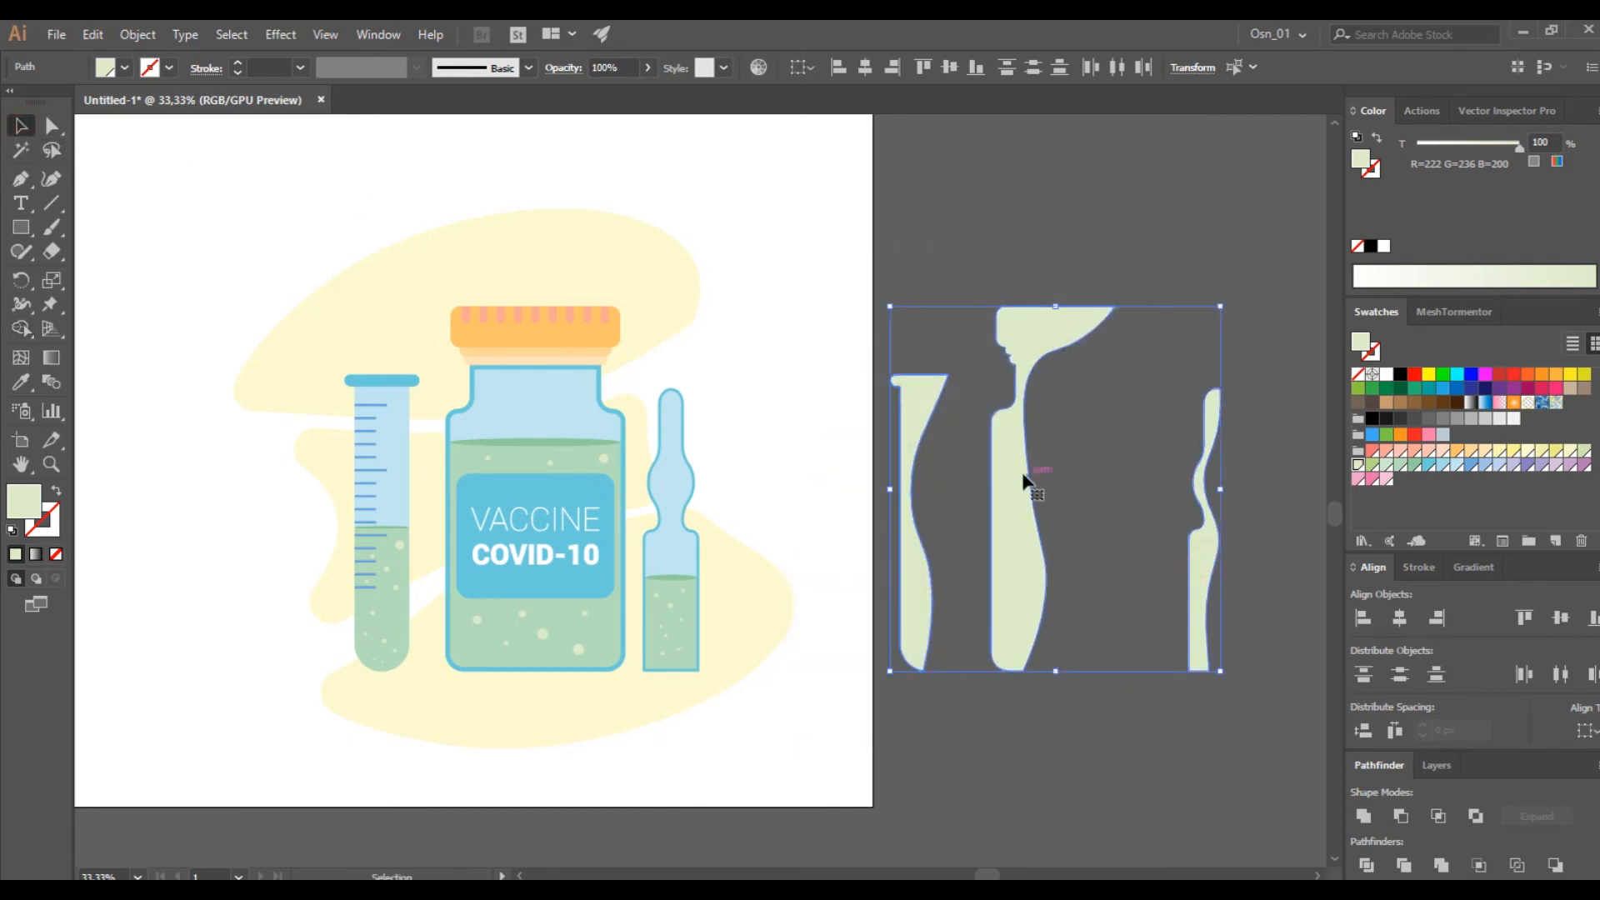
# - Move the three green slivers down off the duplicate pieces beneath them and delete those duplicates
pyautogui.moveTo(1027, 483); pyautogui.dragTo(1034, 627)
pyautogui.moveTo(952, 387); pyautogui.dragTo(1216, 456)
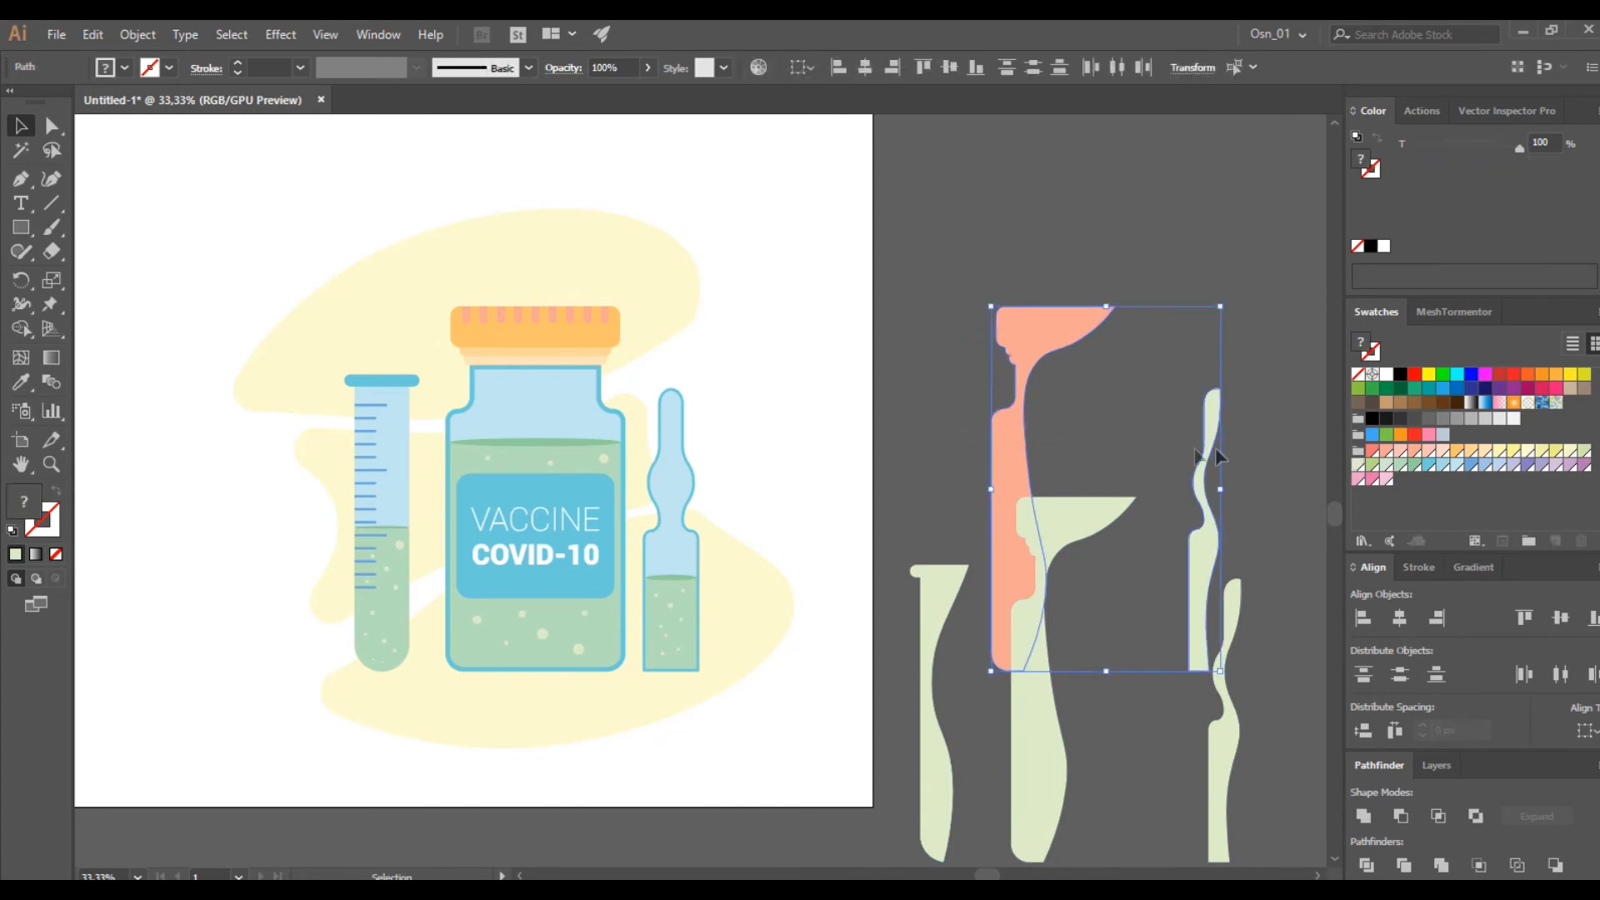
pyautogui.press('Delete')
# - Fill the three slivers with white and place them as highlights over the matching vessels on the artboard
pyautogui.moveTo(1042, 721); pyautogui.dragTo(1027, 453)
pyautogui.click(1387, 375)
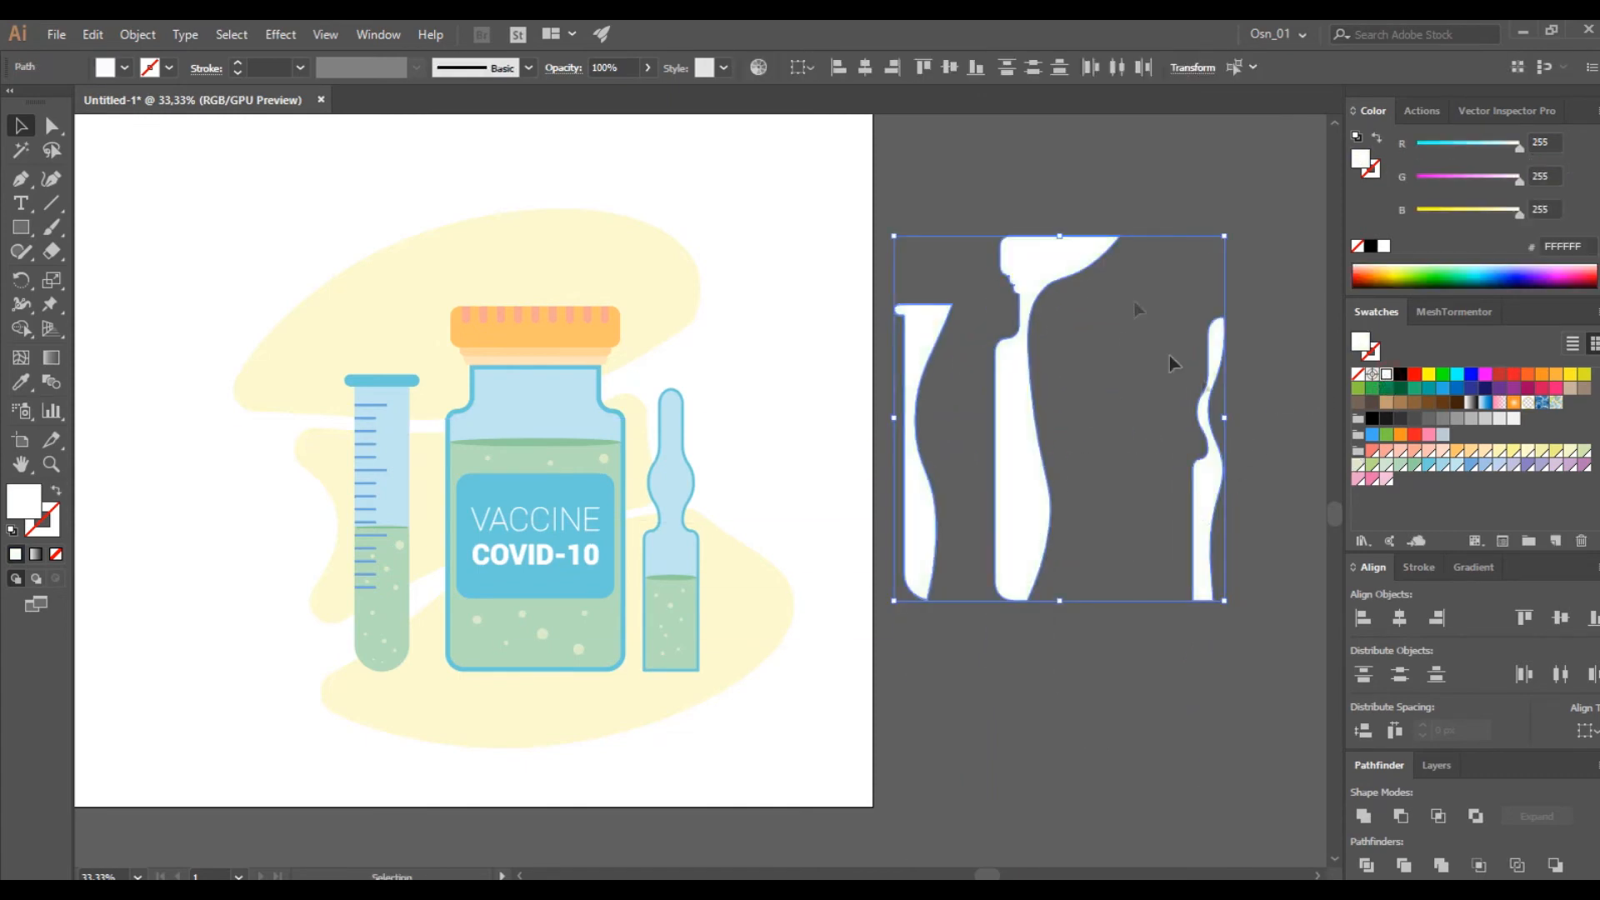
pyautogui.moveTo(927, 329); pyautogui.dragTo(353, 323)
pyautogui.scroll(6, 367, 342)
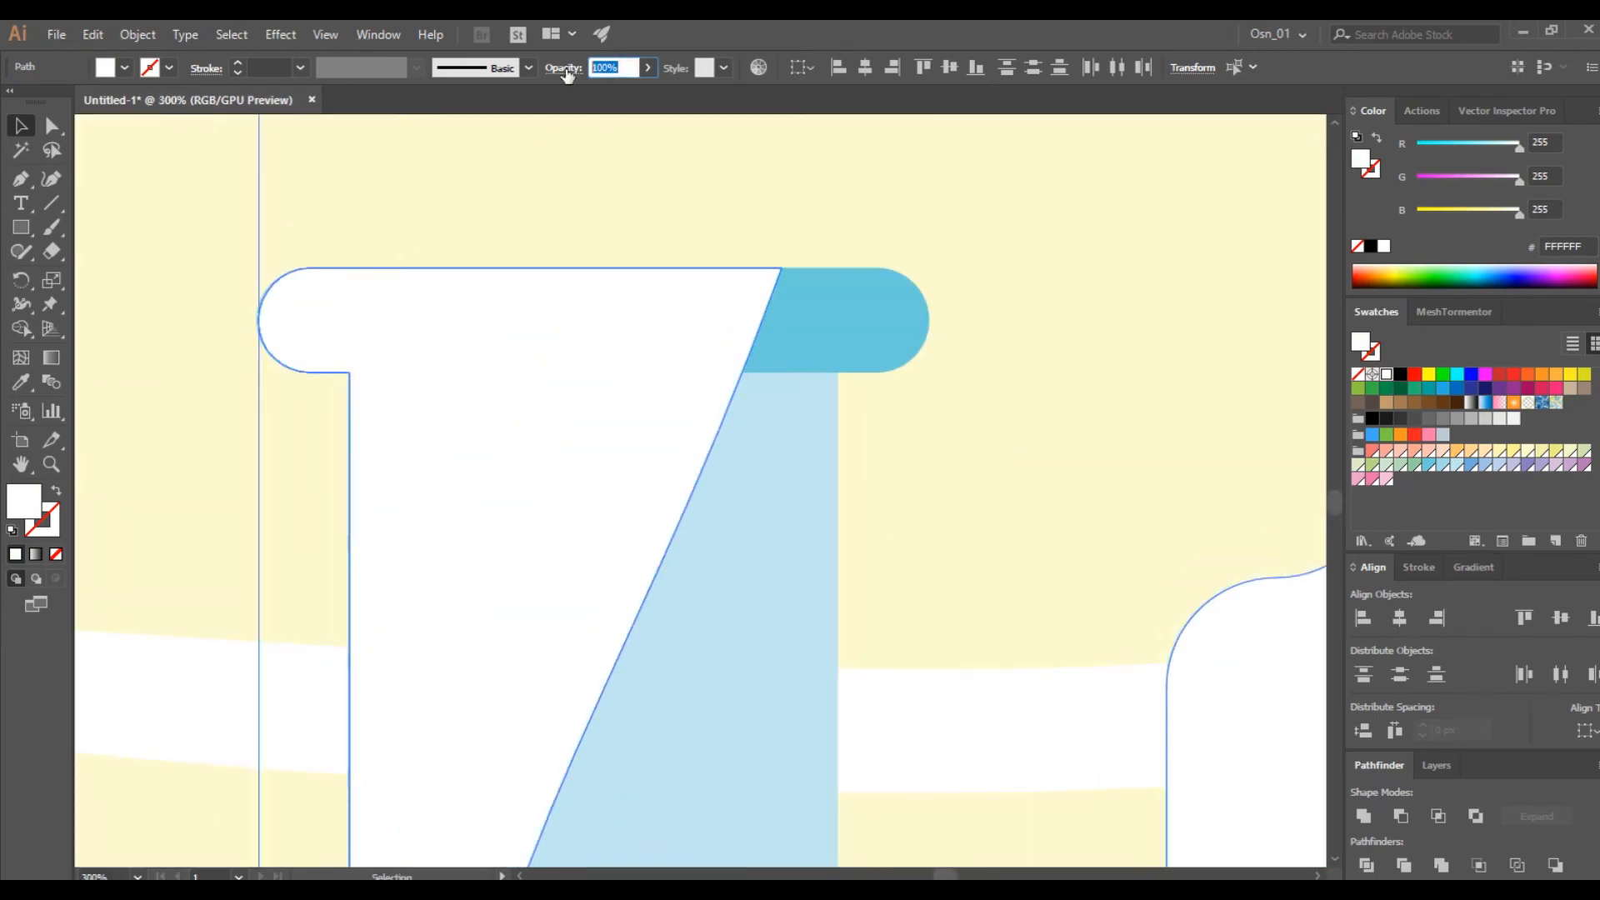
# - Set the opacity of the three white highlights to 50% and examine their edges against the vessels
pyautogui.press('Return')
pyautogui.scroll(3, 759, 293)
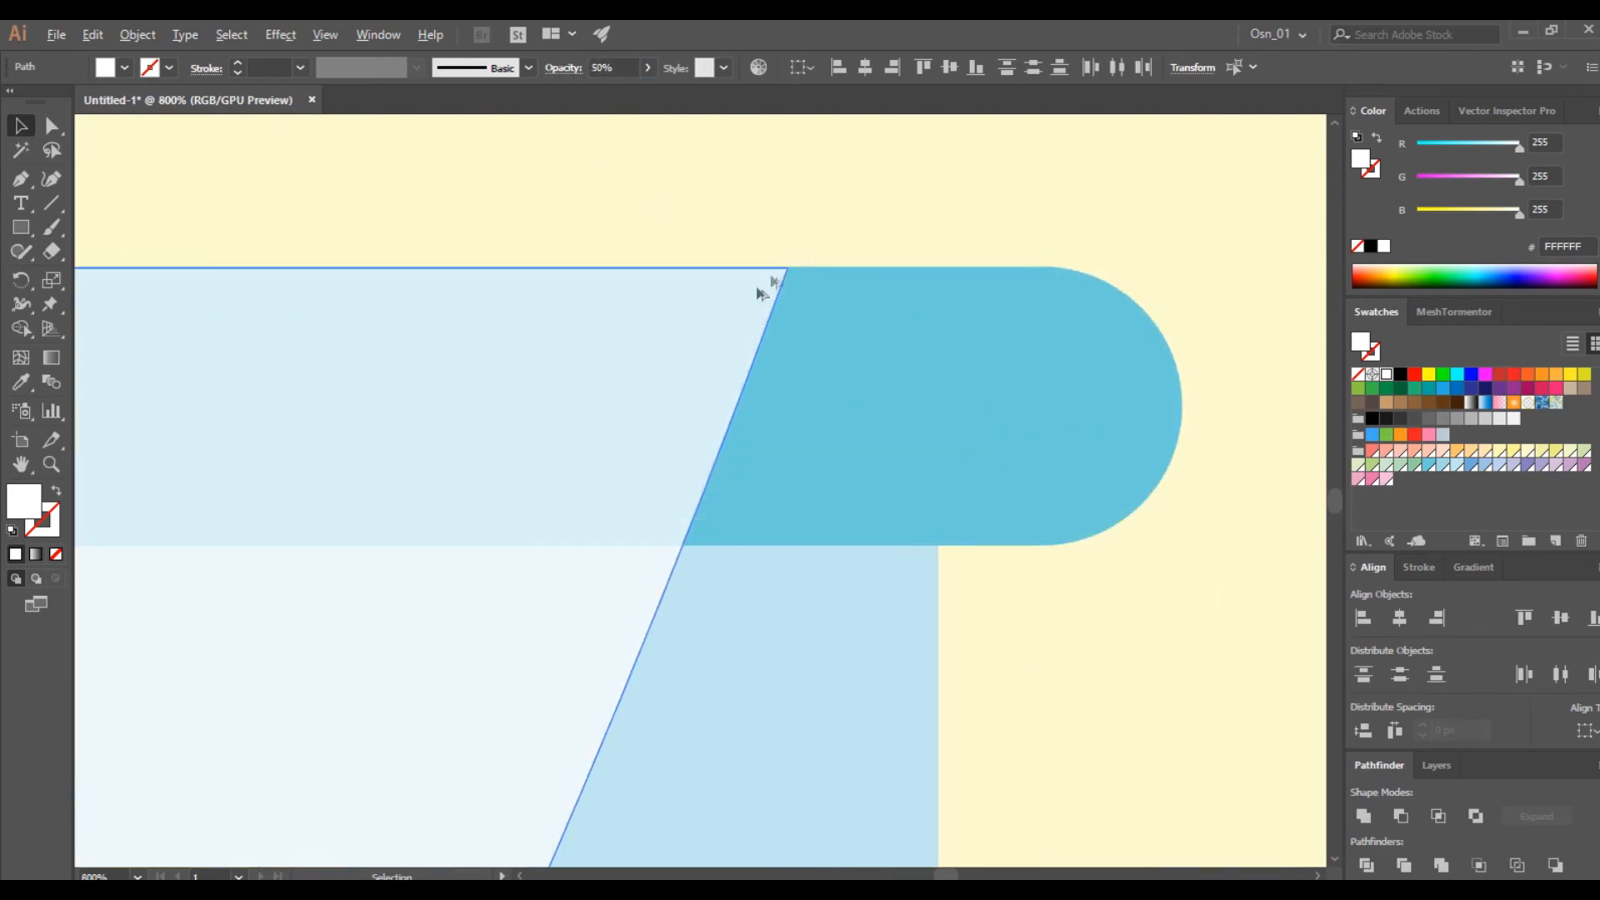
pyautogui.moveTo(636, 366); pyautogui.dragTo(333, 385)
pyautogui.hscroll(-10, 626, 385)
pyautogui.scroll(-5, 399, 394)
pyautogui.hscroll(2, 916, 417)
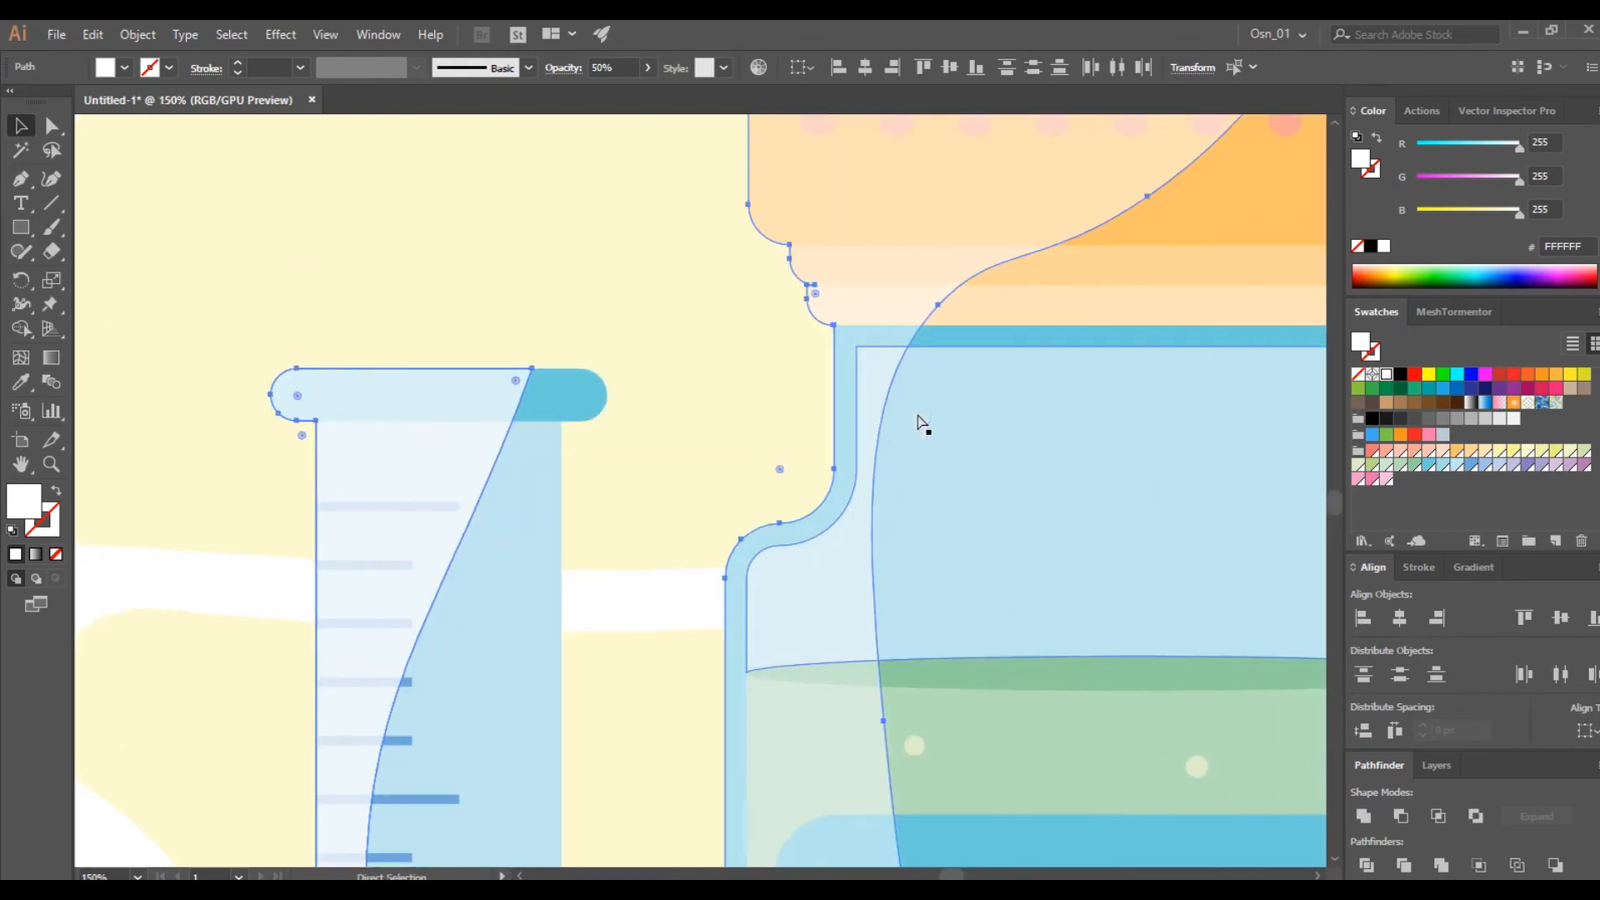
pyautogui.scroll(5, 919, 417)
pyautogui.scroll(-5, 919, 425)
pyautogui.click(1232, 586)
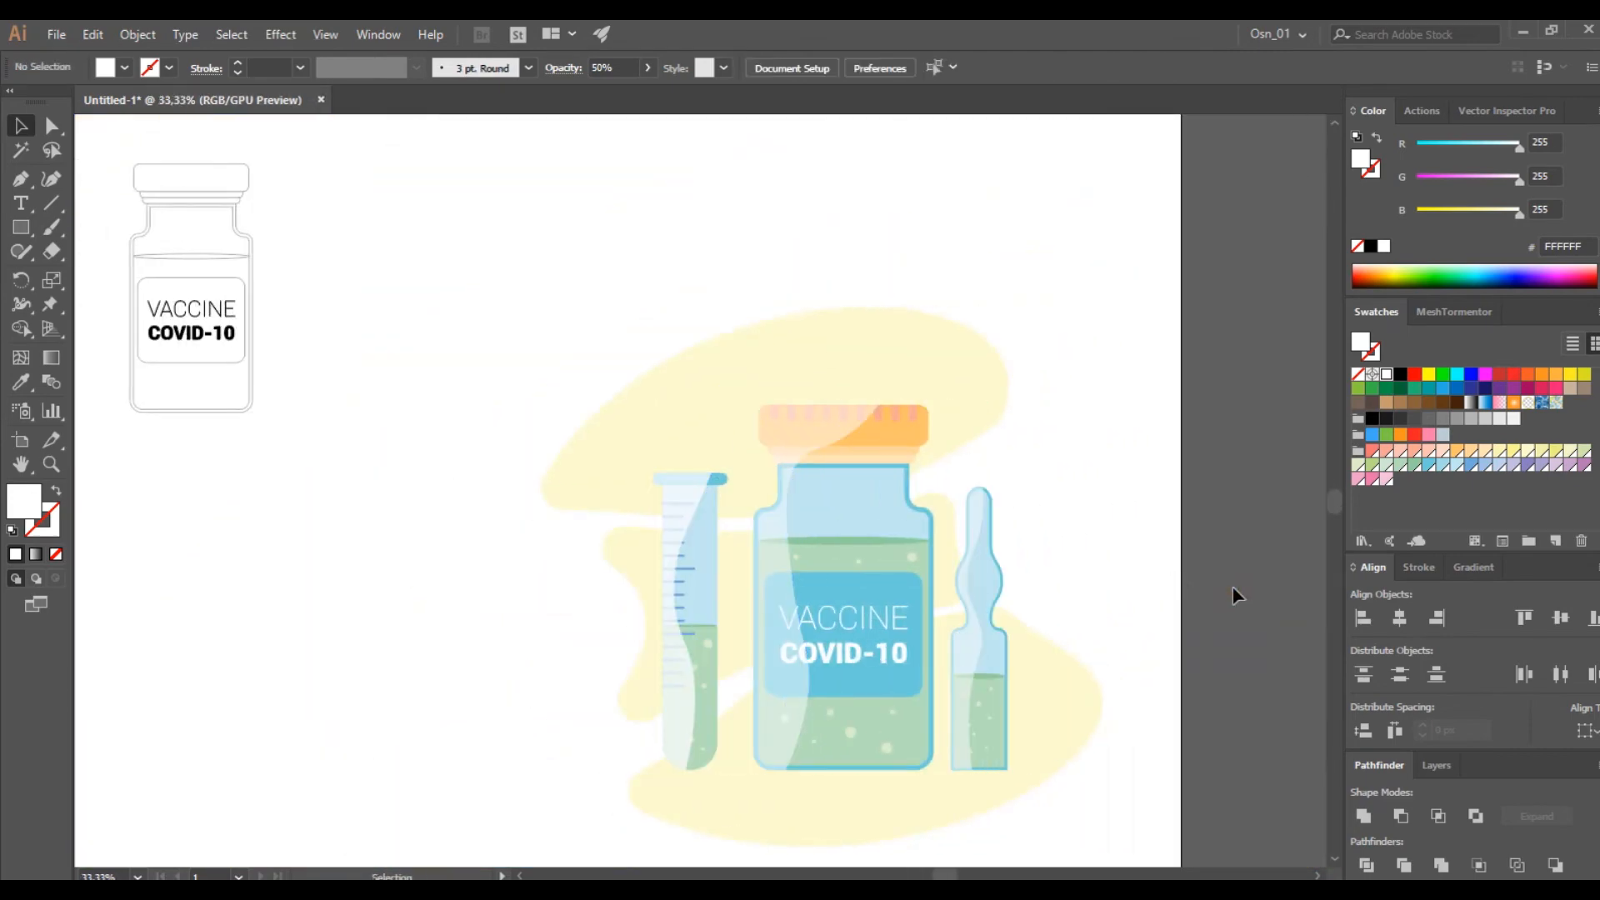
# - Set the opacity of the highlights on the ampoule, bottle and test tube to 20%
pyautogui.click(961, 654)
pyautogui.keyDown('shift'); pyautogui.click(767, 581); pyautogui.keyUp('shift')
pyautogui.keyDown('shift'); pyautogui.click(669, 507); pyautogui.keyUp('shift')
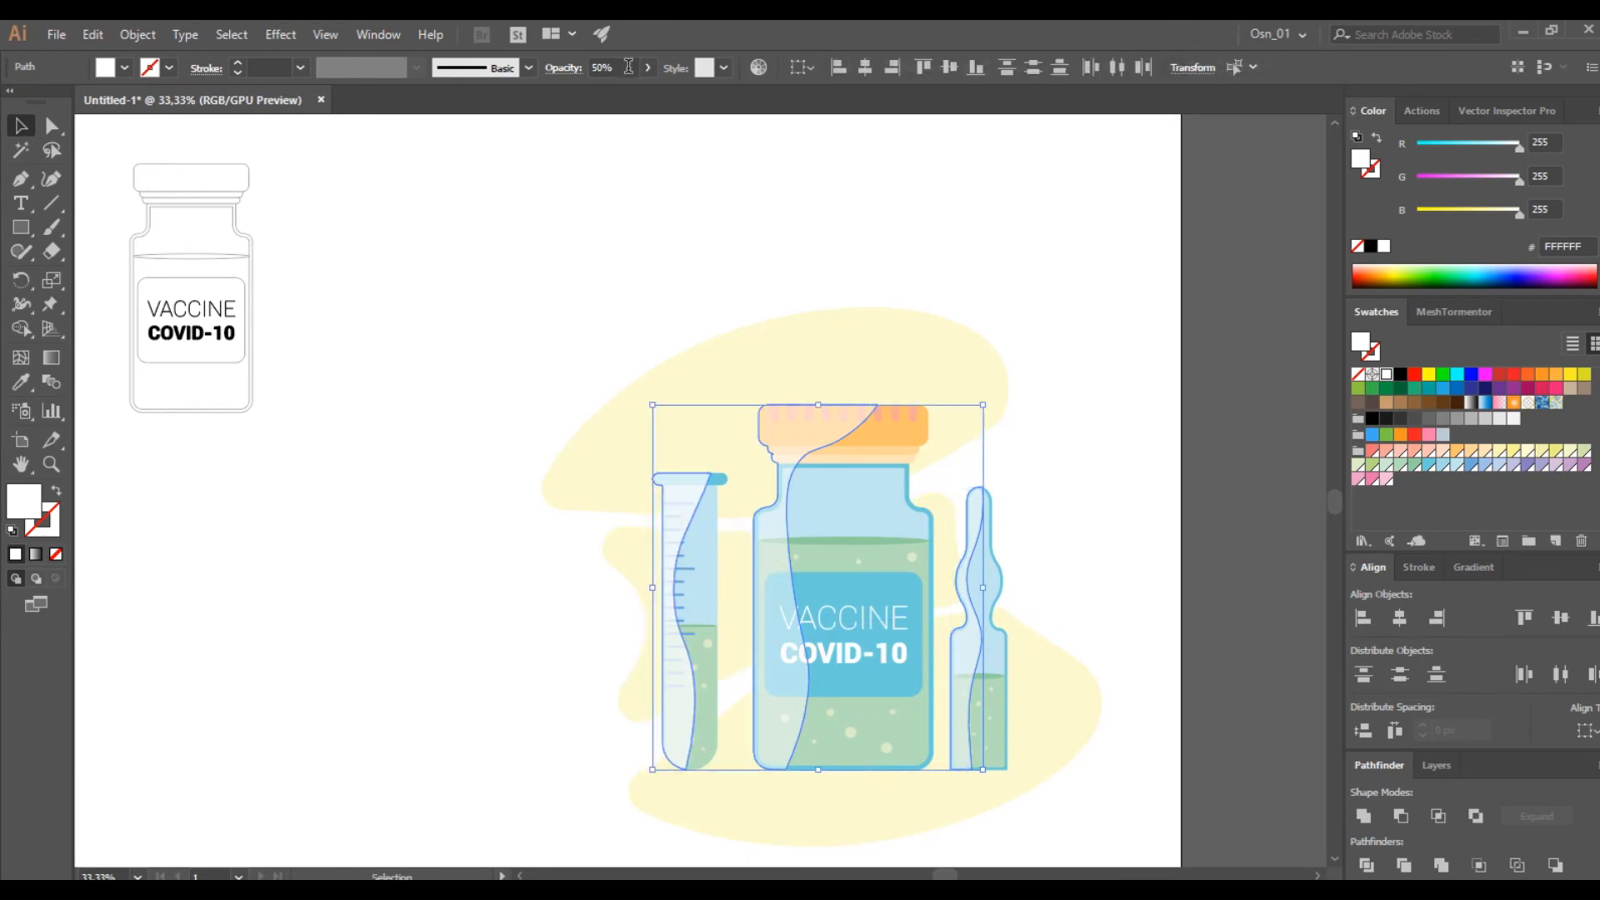
pyautogui.press('Return')
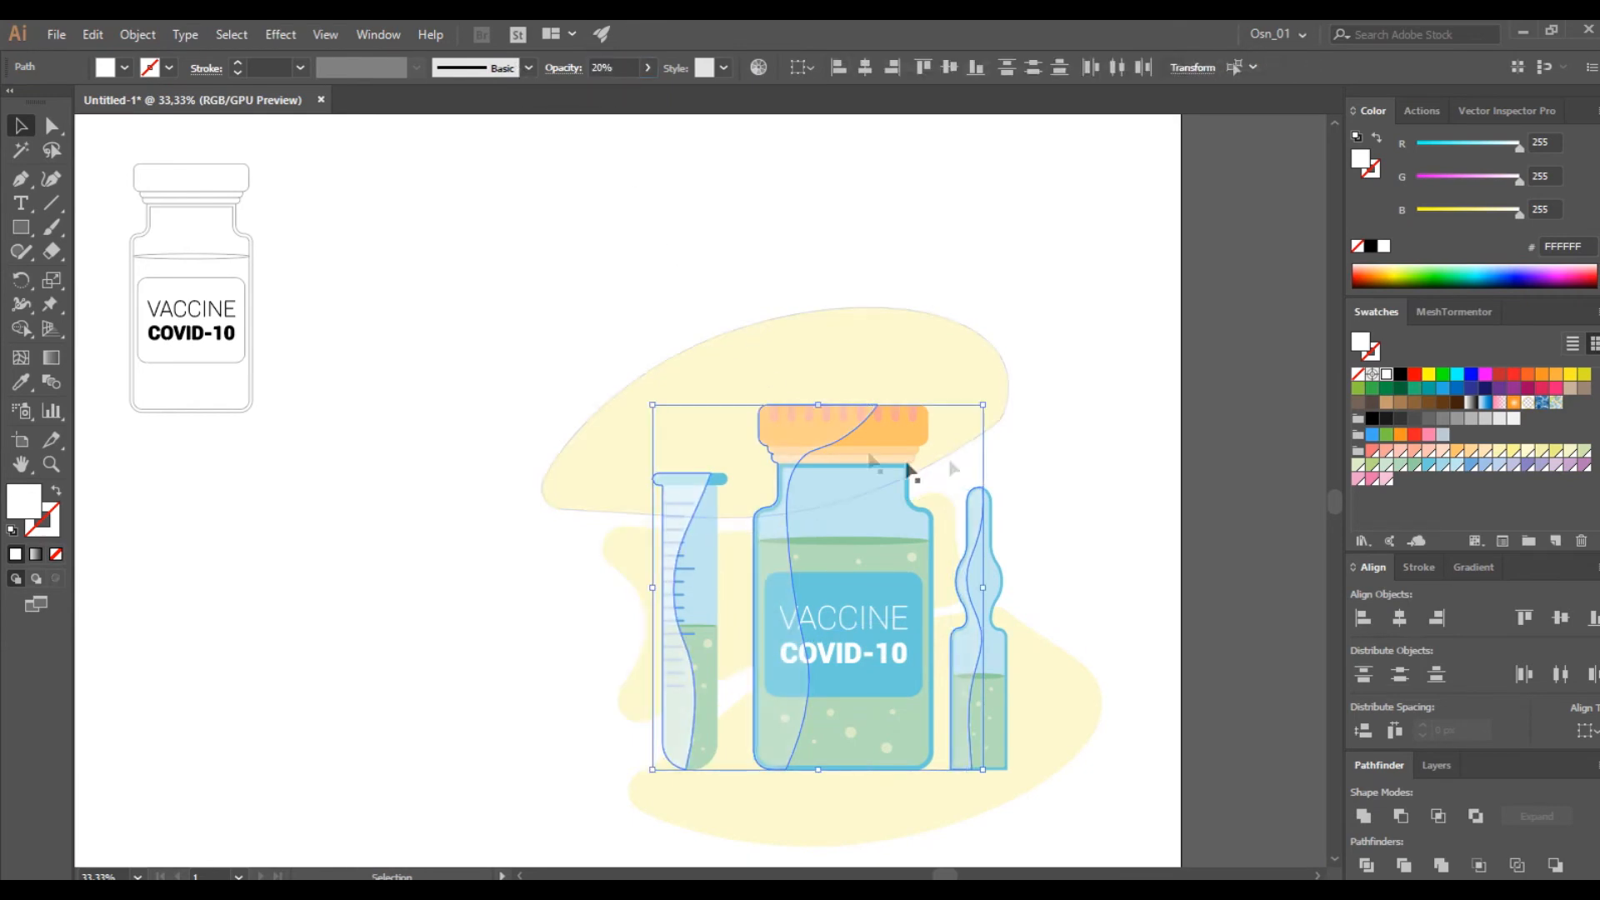
# - Draw a white circle on the upper part of the test tube and add a smaller copy about 51 px wide beside it
pyautogui.moveTo(21, 227); pyautogui.dragTo(100, 275)
pyautogui.scroll(4, 658, 481)
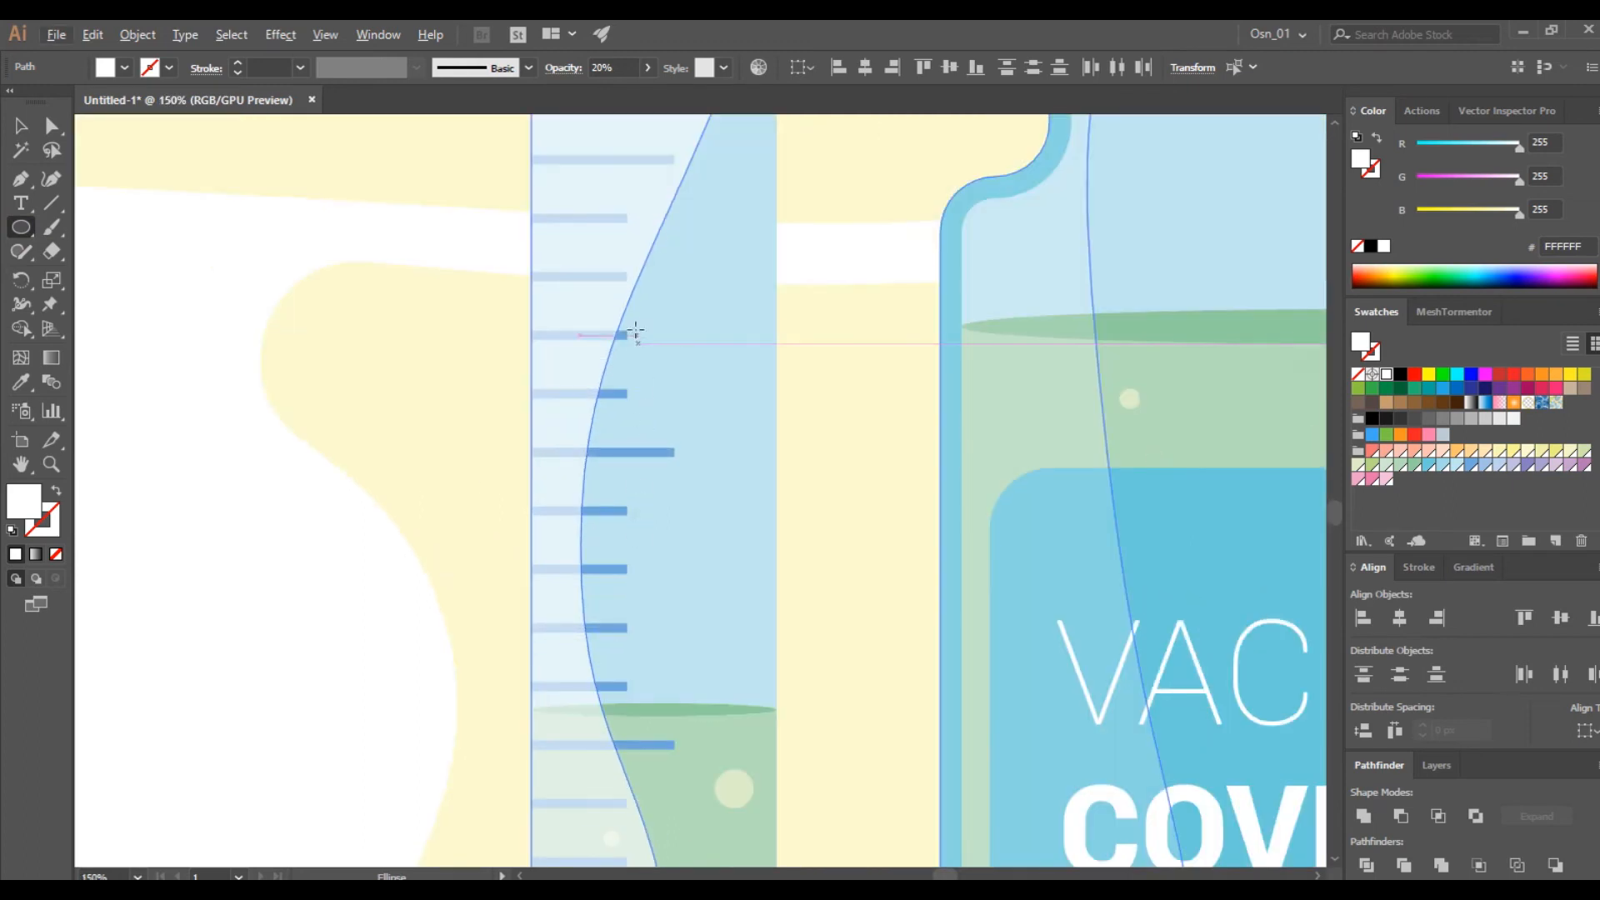
pyautogui.moveTo(654, 309); pyautogui.dragTo(789, 443)
pyautogui.press('v')
pyautogui.moveTo(727, 382); pyautogui.dragTo(695, 491)
pyautogui.moveTo(747, 409); pyautogui.dragTo(688, 463)
pyautogui.moveTo(661, 507); pyautogui.dragTo(728, 418)
pyautogui.scroll(-2, 728, 418)
pyautogui.hscroll(3, 726, 420)
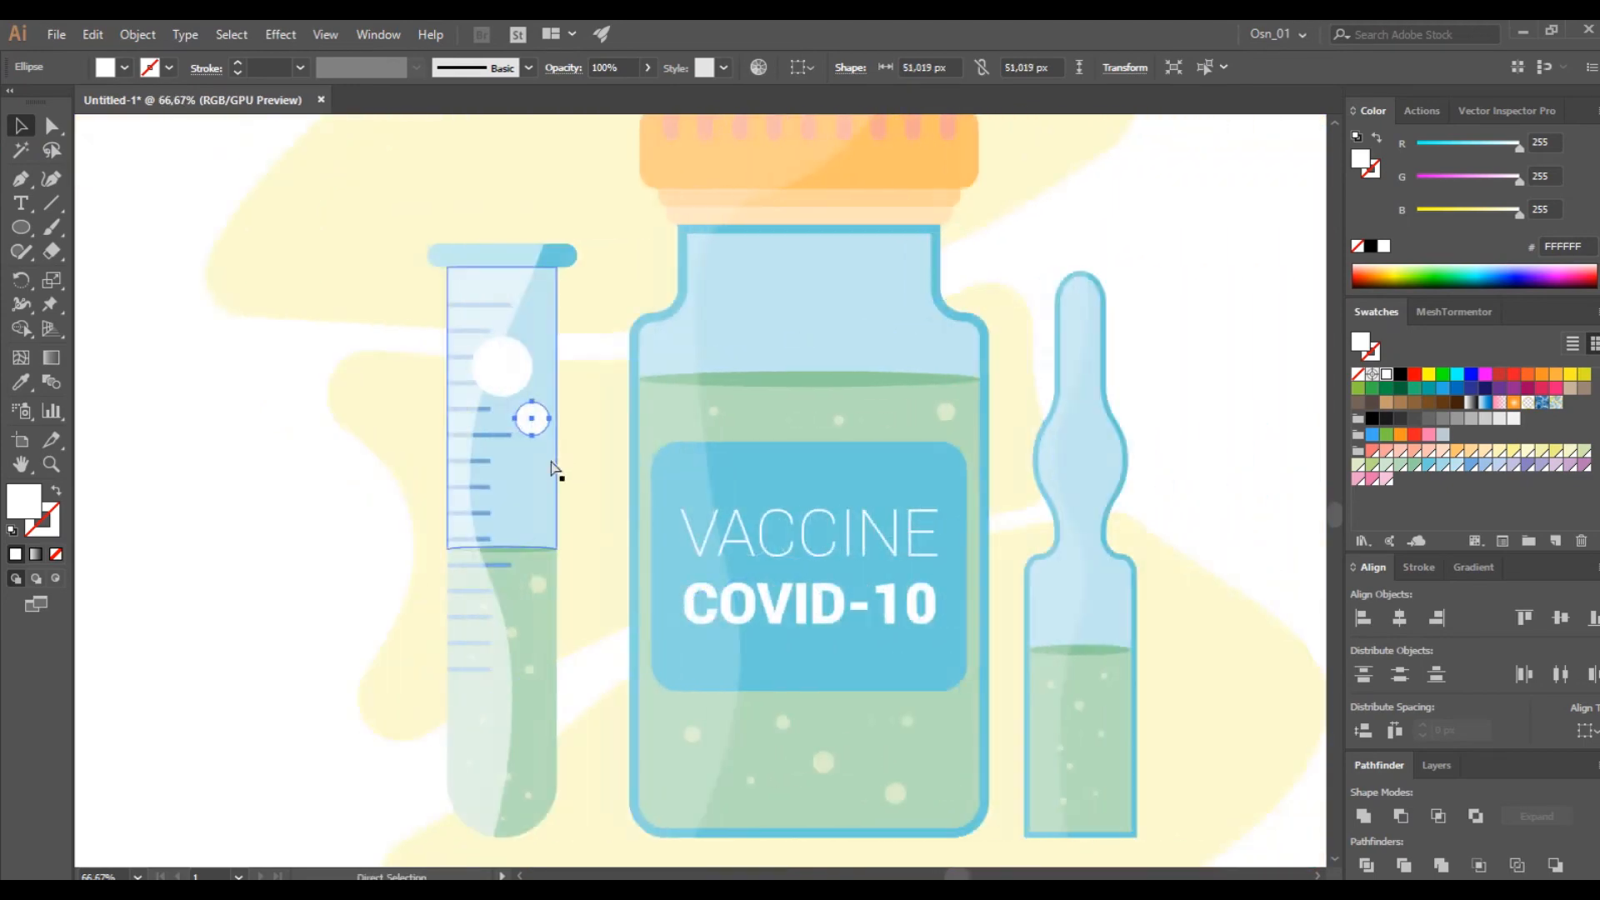
# - Copy the white circles onto the bottle above and below its label, and place three along the ampoule, resizing them to fit
pyautogui.hscroll(2, 550, 464)
pyautogui.moveTo(413, 362); pyautogui.dragTo(663, 358)
pyautogui.moveTo(433, 420); pyautogui.dragTo(638, 752)
pyautogui.moveTo(648, 749); pyautogui.dragTo(744, 790)
pyautogui.moveTo(780, 734); pyautogui.dragTo(729, 718)
pyautogui.hscroll(2, 726, 718)
pyautogui.moveTo(569, 355); pyautogui.dragTo(885, 436)
pyautogui.moveTo(639, 712)
pyautogui.mouseDown()
pyautogui.moveTo(782, 478)
pyautogui.moveTo(889, 369)
pyautogui.mouseUp()
# - Unite the ampoule's three circles with its highlight and give the result the bottle highlight's 20% opacity
pyautogui.keyDown('shift'); pyautogui.click(884, 483); pyautogui.keyUp('shift')
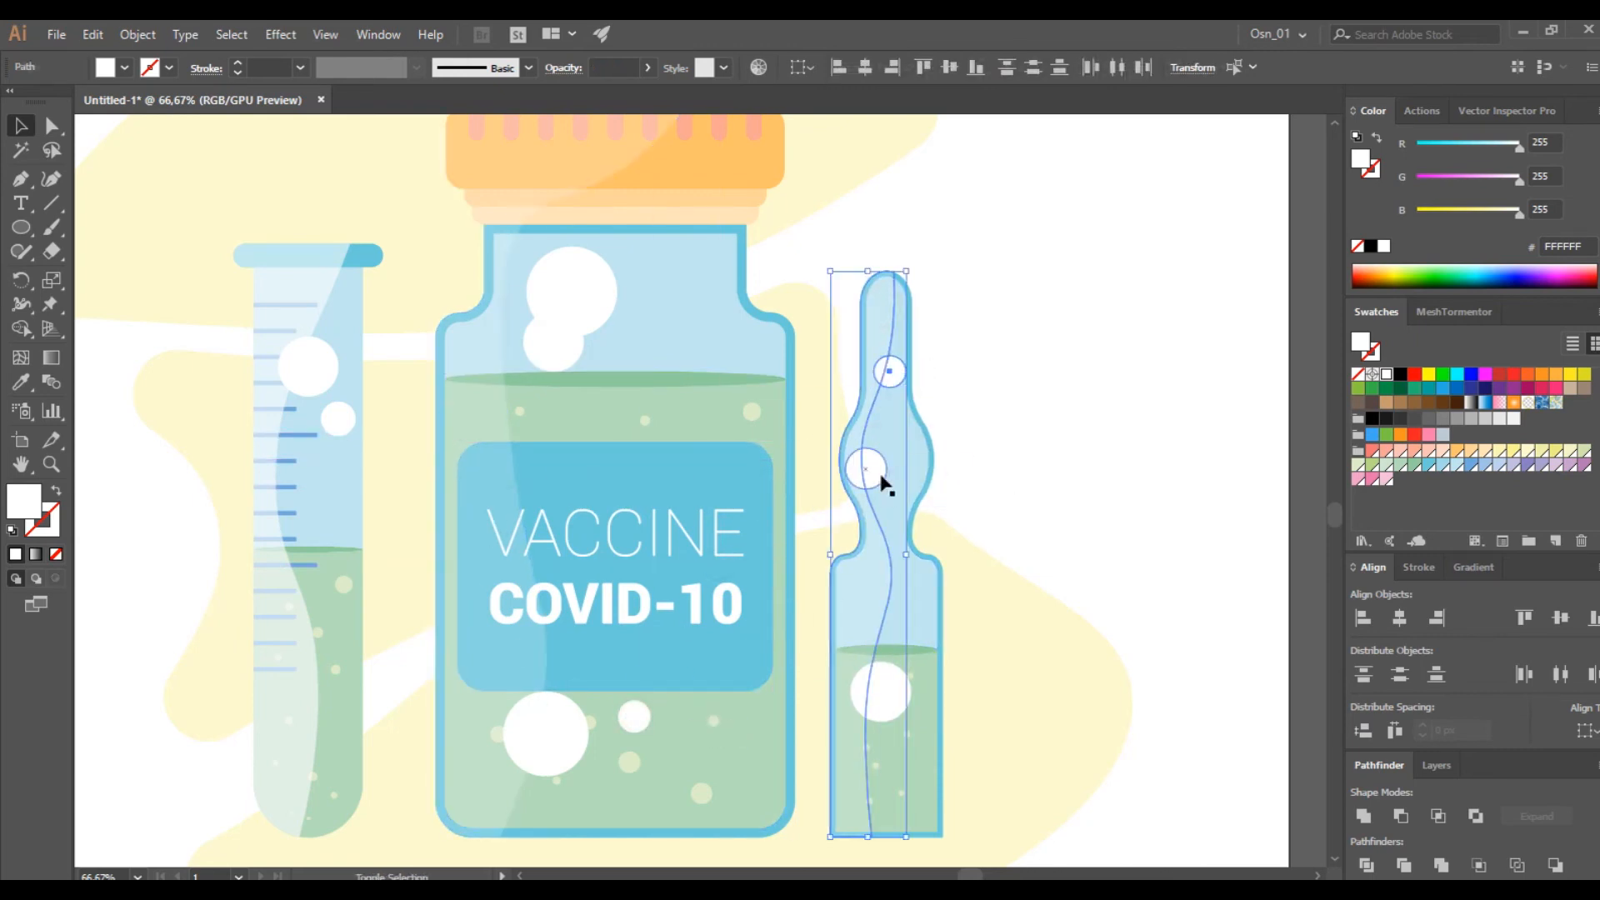
pyautogui.click(1038, 500)
pyautogui.click(866, 416)
pyautogui.keyDown('shift'); pyautogui.click(896, 378); pyautogui.keyUp('shift')
pyautogui.keyDown('shift'); pyautogui.click(891, 708); pyautogui.keyUp('shift')
pyautogui.click(1363, 816)
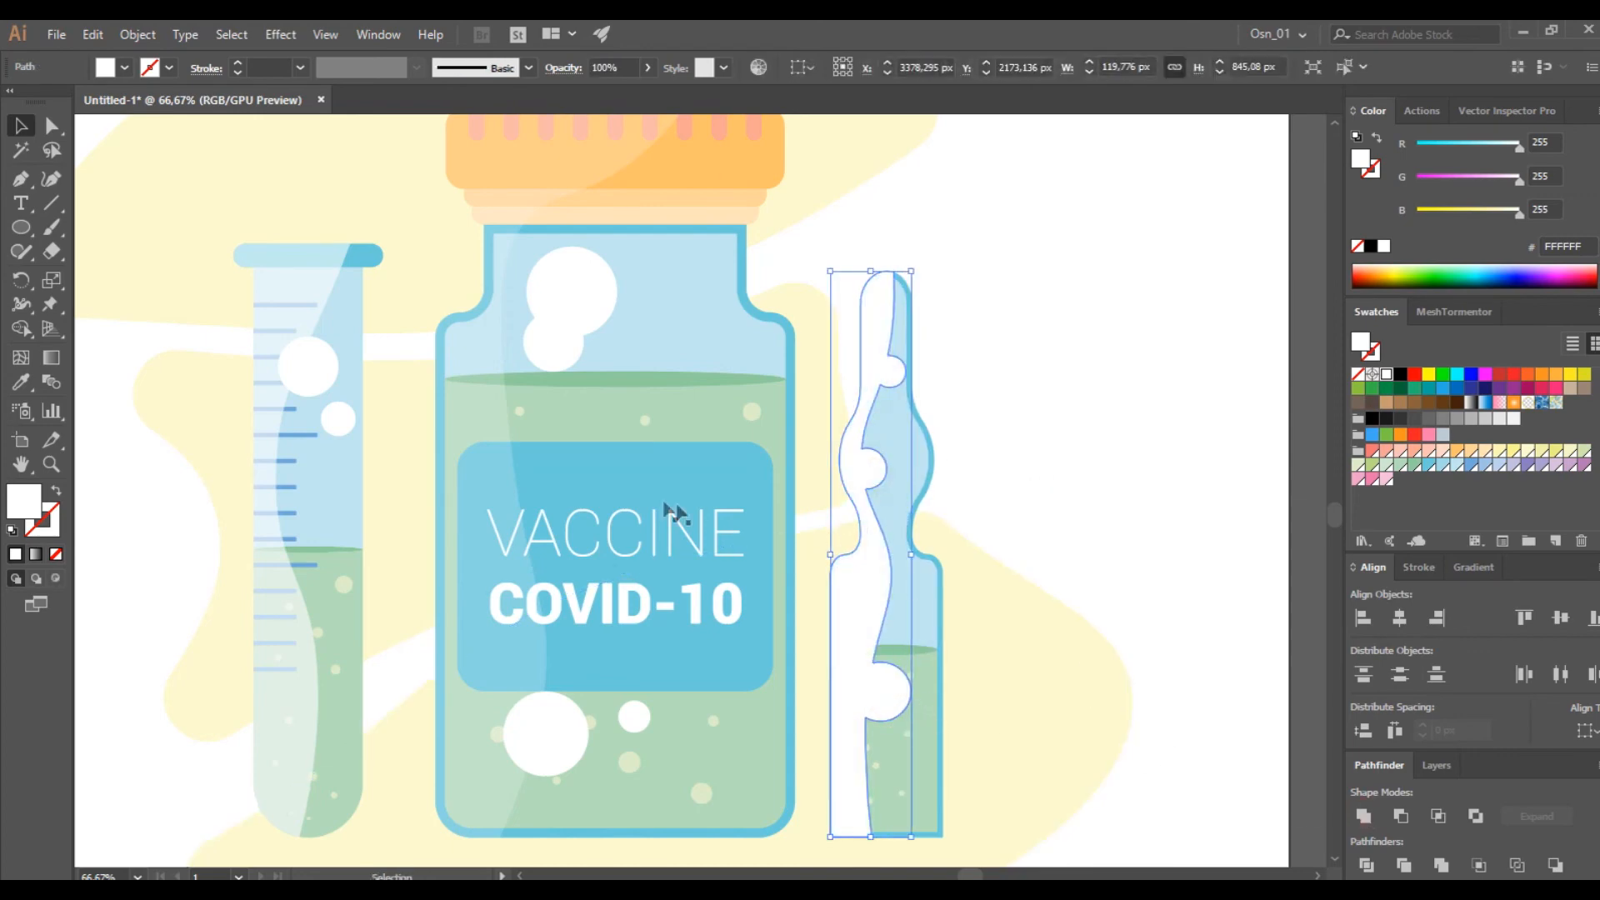
pyautogui.press('i')
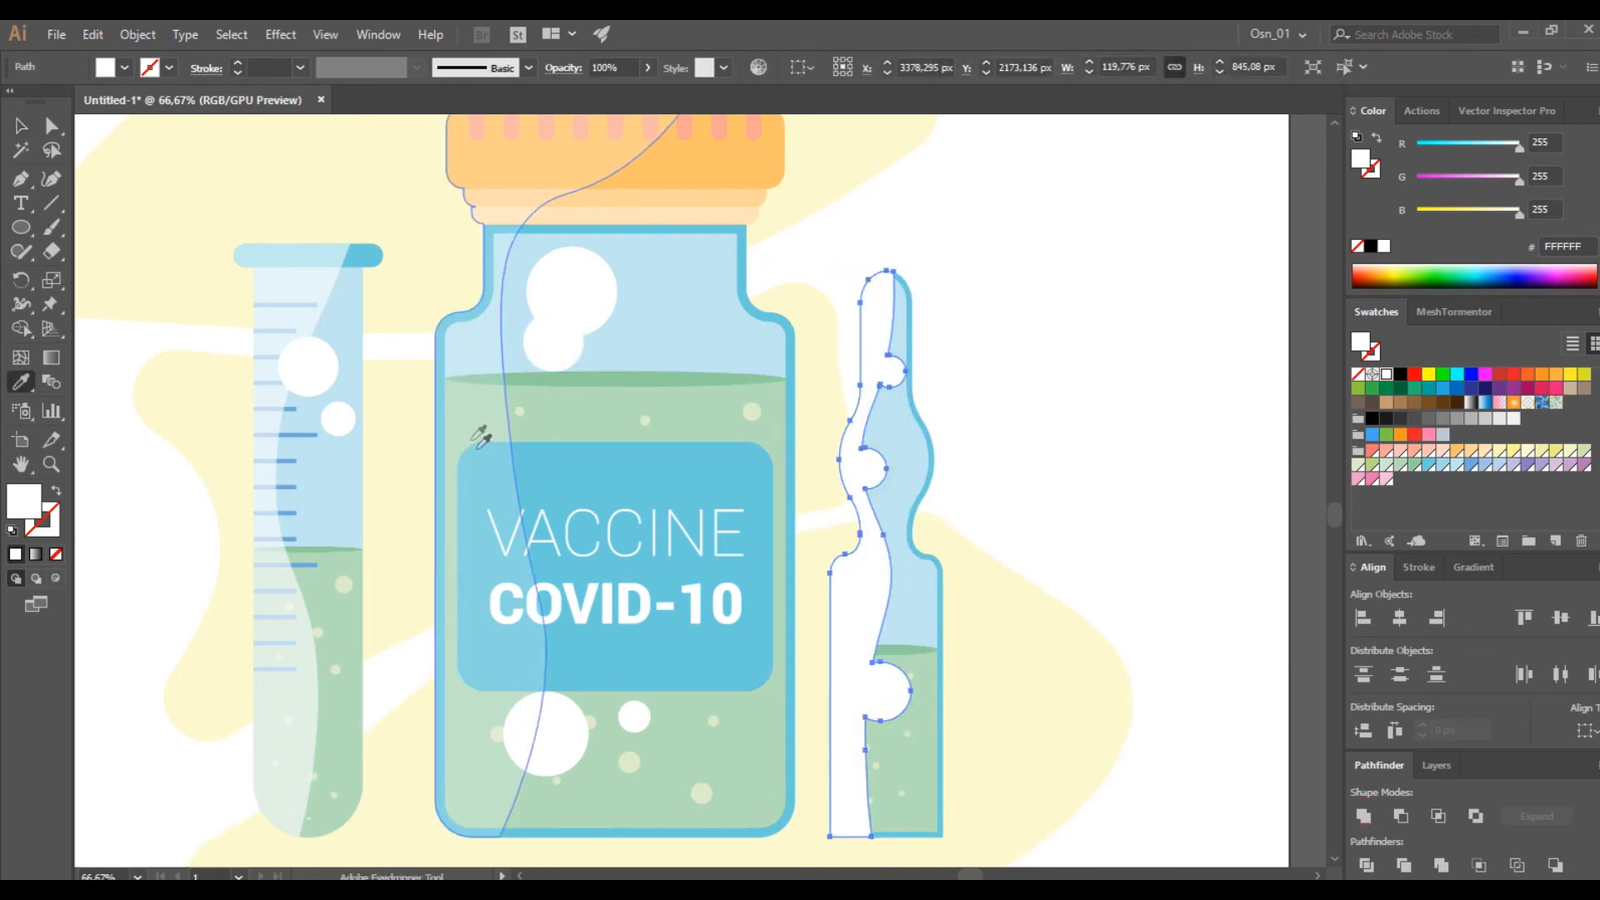
pyautogui.click(104, 160)
# - Apply the bottle highlight's 20% opacity white to the two circles above the label and the two below it
pyautogui.click(21, 128)
pyautogui.click(1029, 473)
pyautogui.scroll(1, 500, 471)
pyautogui.click(593, 387)
pyautogui.keyDown('shift'); pyautogui.click(631, 281); pyautogui.keyUp('shift')
pyautogui.press('i')
pyautogui.click(504, 386)
pyautogui.scroll(-3, 774, 601)
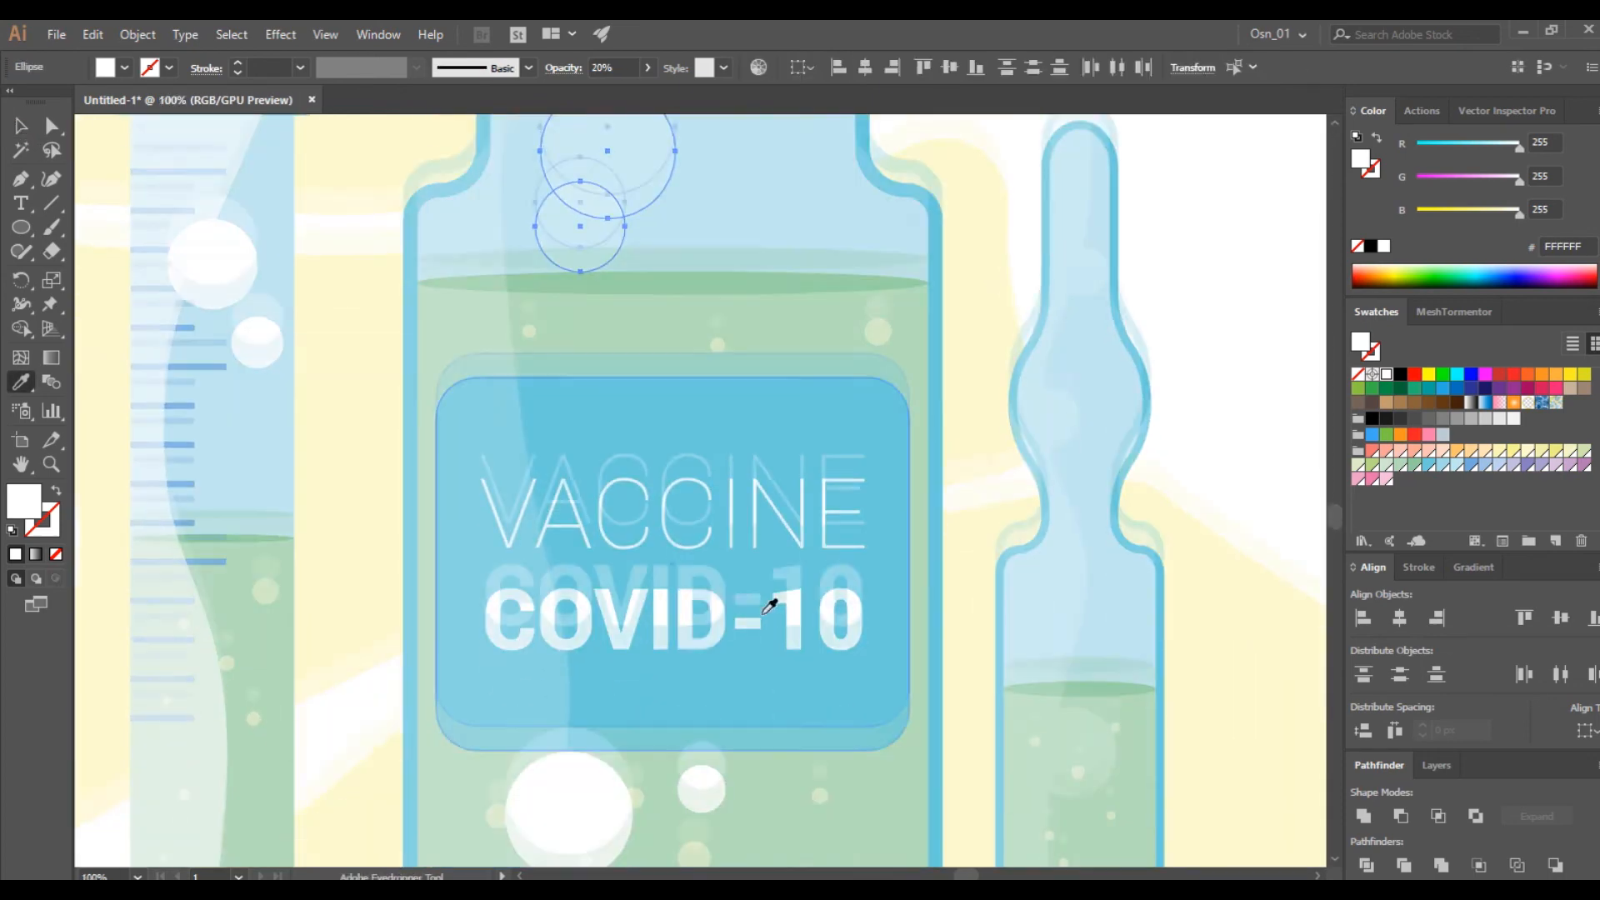
pyautogui.keyDown('ctrl'); pyautogui.click(597, 549); pyautogui.keyUp('ctrl')
pyautogui.keyDown('ctrl'); pyautogui.keyDown('shift'); pyautogui.click(698, 541); pyautogui.keyUp('shift'); pyautogui.keyUp('ctrl')
pyautogui.click(468, 523)
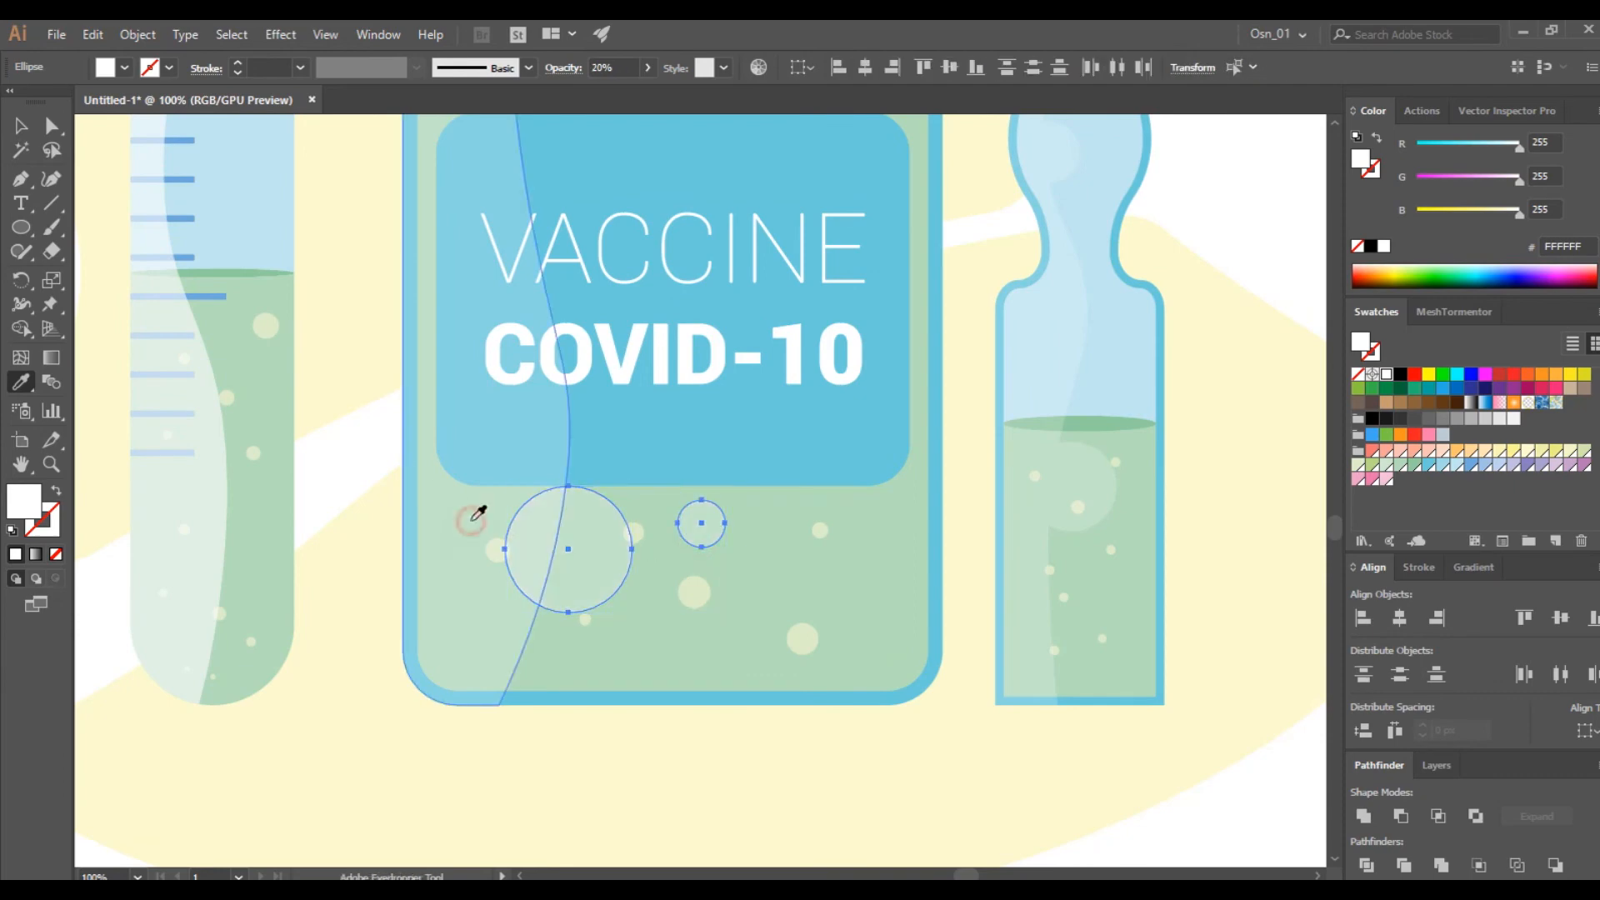
# - Unite the large circle below the bottle's label with the bottle highlight
pyautogui.click(22, 128)
pyautogui.click(376, 593)
pyautogui.click(540, 571)
pyautogui.keyDown('shift'); pyautogui.click(495, 651); pyautogui.keyUp('shift')
pyautogui.click(1363, 817)
# - Unite the test tube's large circle with its highlight and match the small circle to the bottle highlight's 20% opacity
pyautogui.press('space')
pyautogui.moveTo(217, 316); pyautogui.dragTo(557, 714)
pyautogui.click(554, 393)
pyautogui.keyDown('shift'); pyautogui.click(567, 328); pyautogui.keyUp('shift')
pyautogui.click(1365, 817)
pyautogui.keyDown('shift'); pyautogui.click(590, 472); pyautogui.keyUp('shift')
pyautogui.press('i')
pyautogui.click(849, 452)
pyautogui.click(33, 125)
pyautogui.click(292, 642)
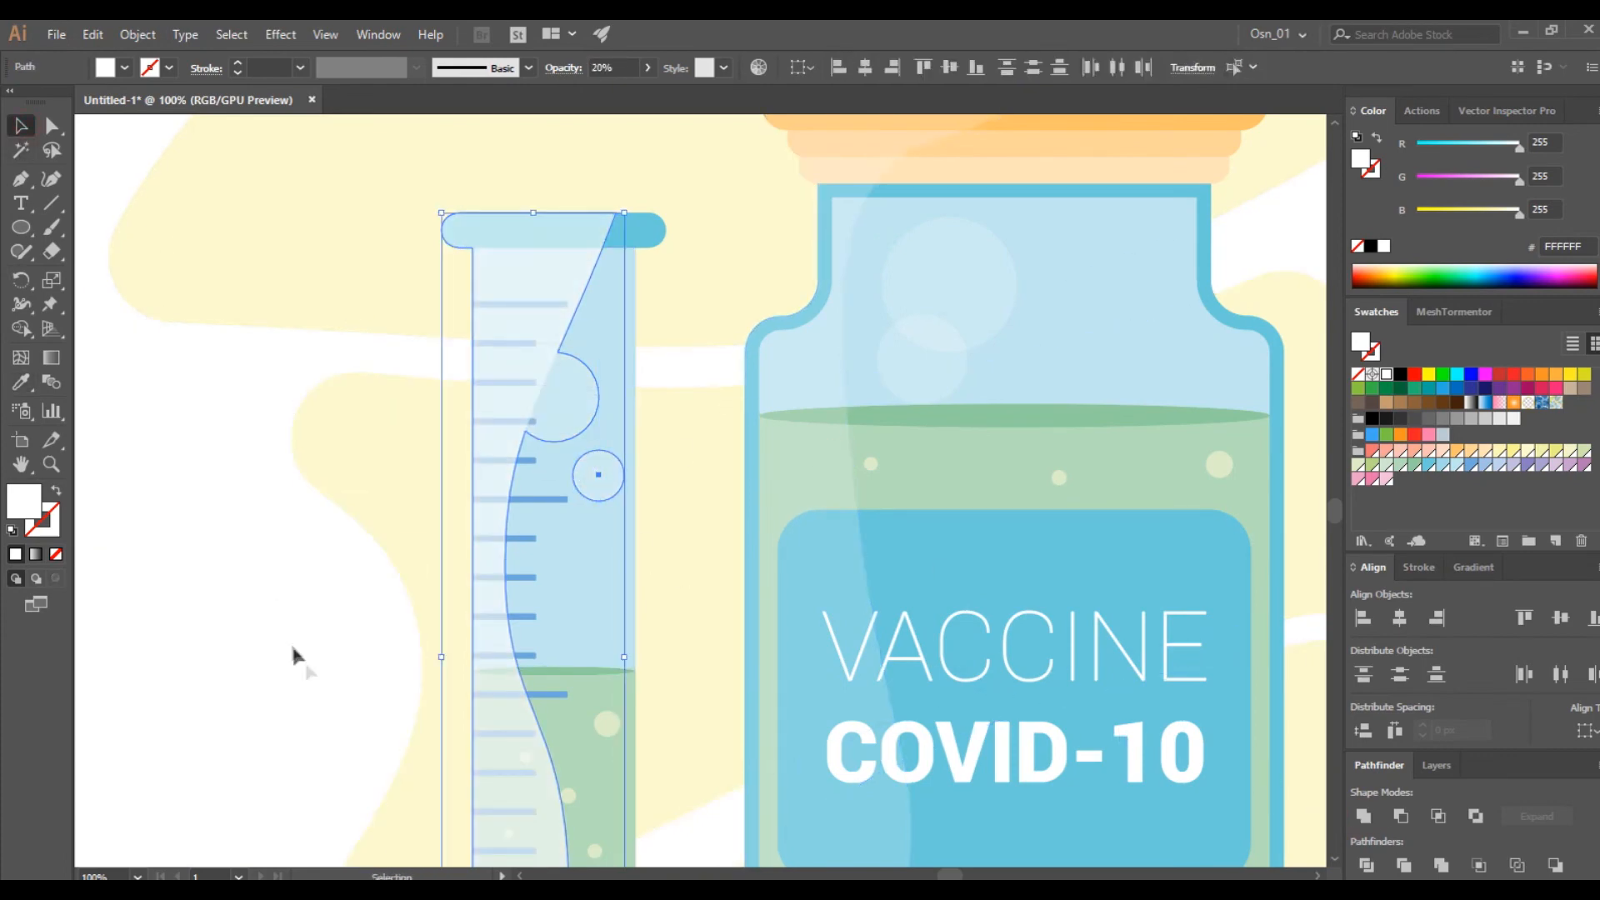
# - Unite the two overlapping translucent circles above the liquid in the bottle into one shape
pyautogui.scroll(-3, 293, 654)
pyautogui.scroll(-1, 332, 715)
pyautogui.scroll(-3, 1165, 574)
pyautogui.scroll(3, 942, 471)
pyautogui.click(804, 475)
pyautogui.keyDown('shift'); pyautogui.click(840, 421); pyautogui.keyUp('shift')
pyautogui.click(1365, 817)
pyautogui.scroll(-3, 1011, 685)
pyautogui.click(1096, 686)
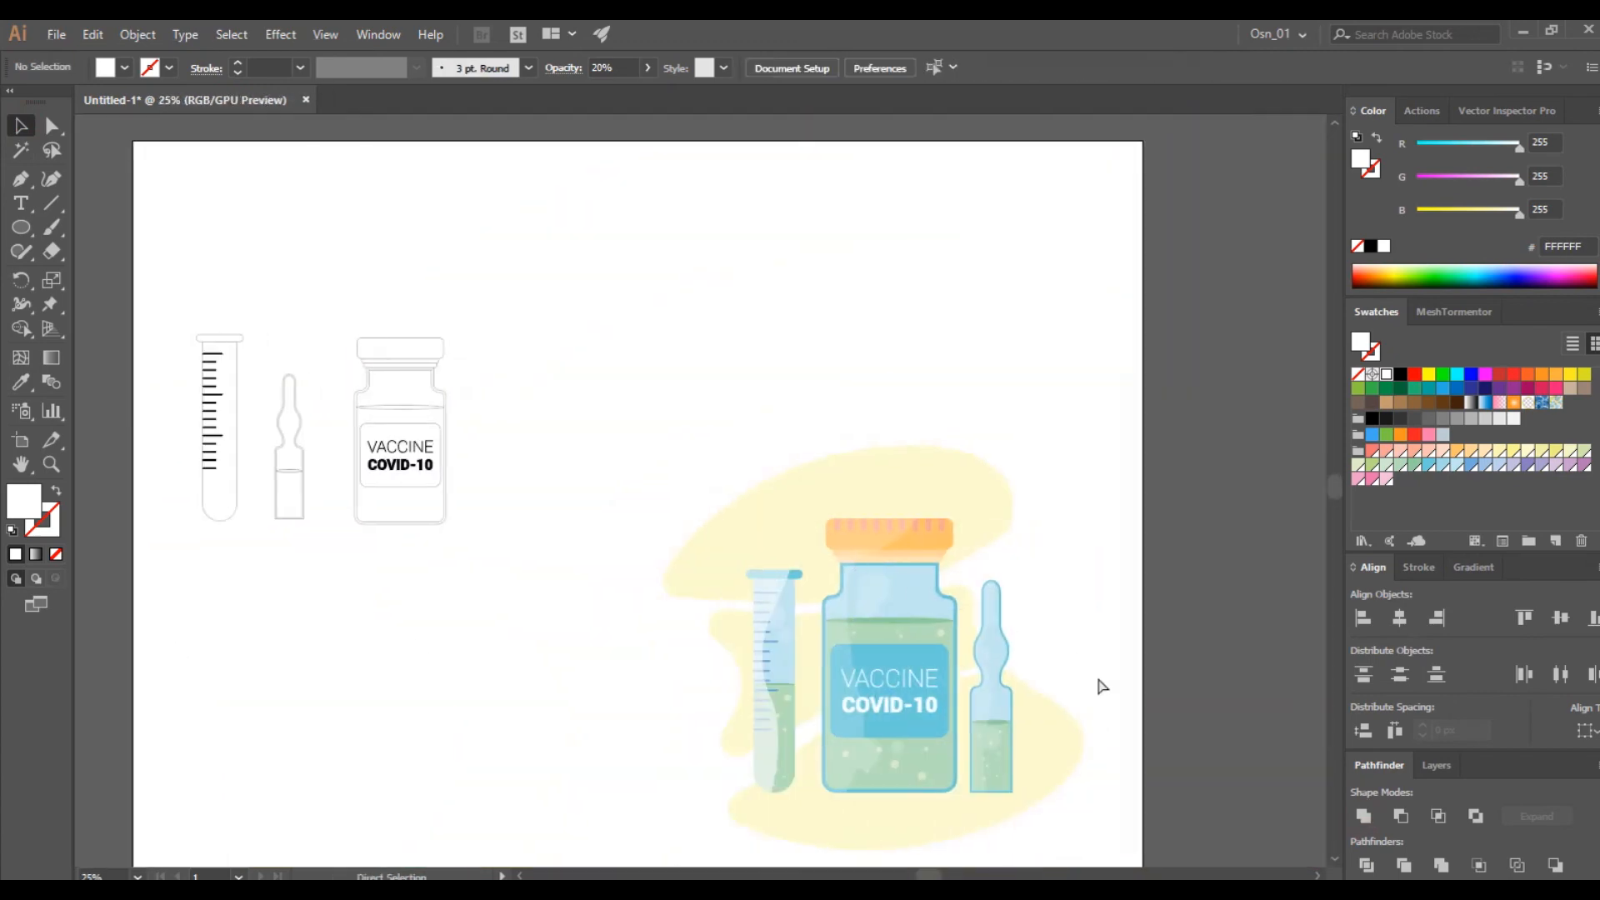
# - Widen the middle piece of the yellow background inside its group so it extends further beyond the vessels
pyautogui.hscroll(2, 1011, 689)
pyautogui.scroll(-1, 1011, 689)
pyautogui.scroll(2, 967, 689)
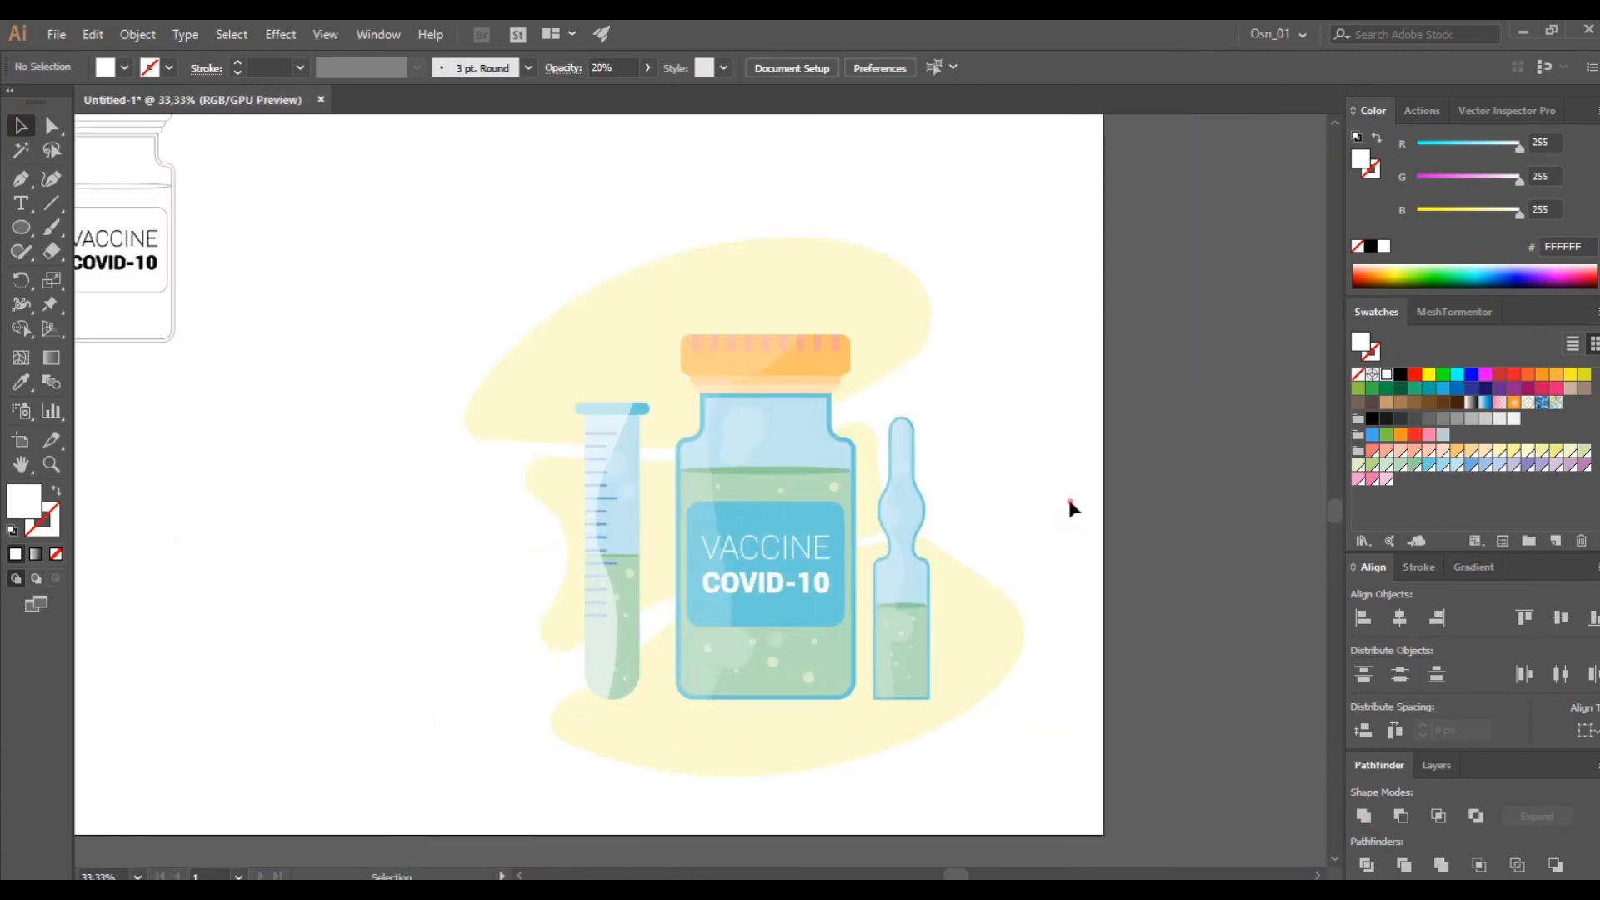
pyautogui.click(866, 464)
pyautogui.doubleClick(885, 481)
pyautogui.moveTo(889, 536); pyautogui.dragTo(977, 536)
pyautogui.moveTo(981, 403); pyautogui.dragTo(969, 393)
pyautogui.doubleClick(1026, 592)
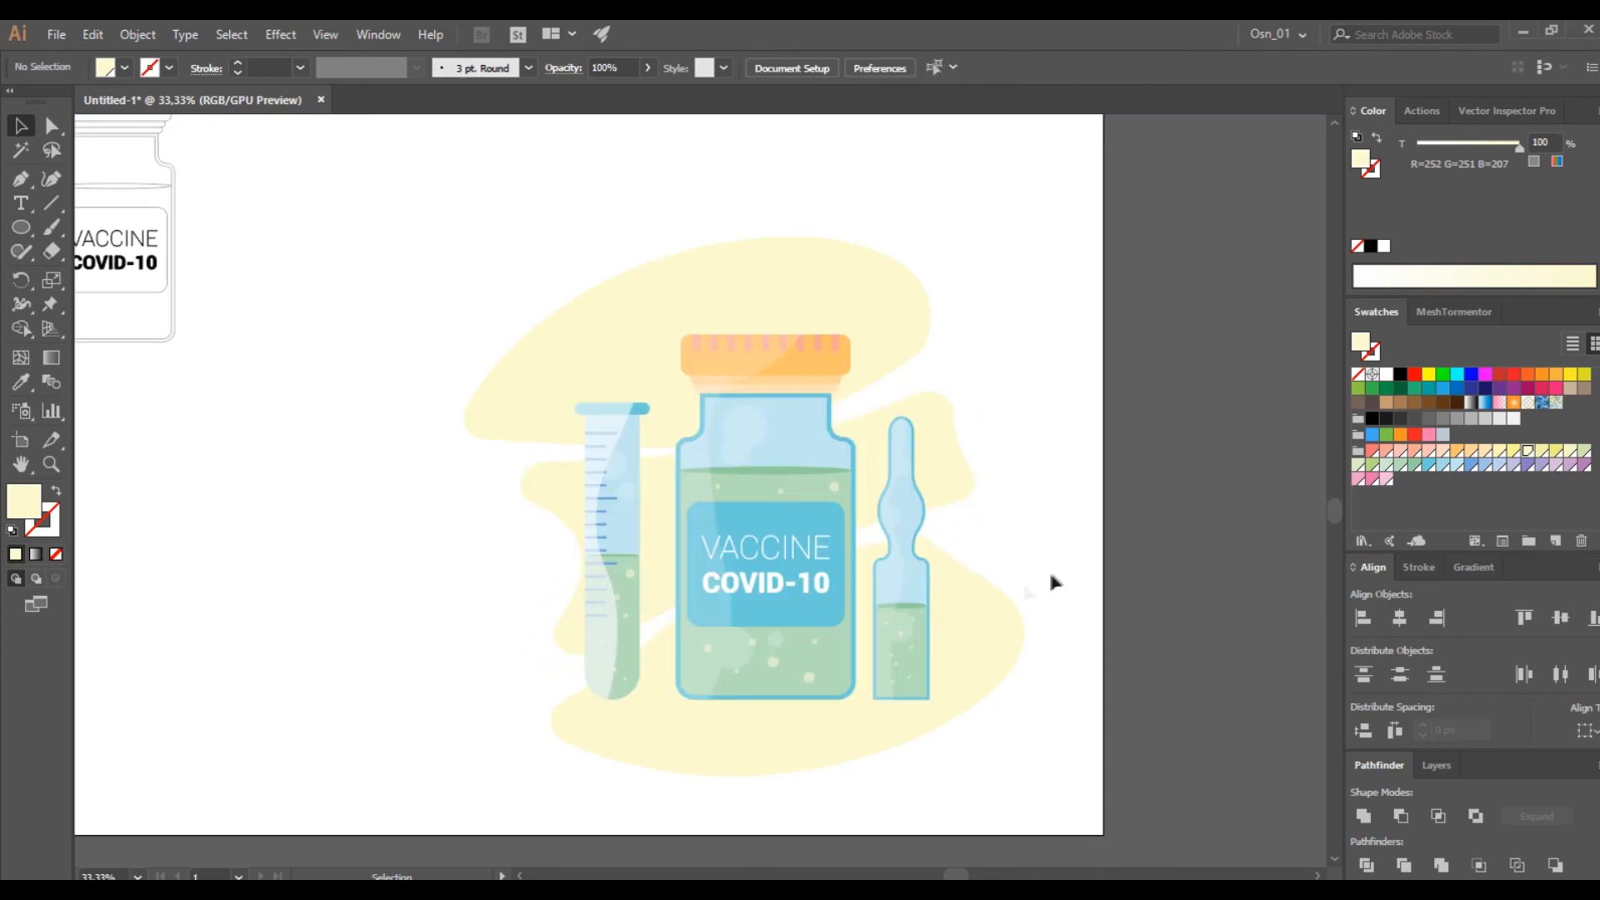
# - Move the upper yellow background blob slightly right and up inside its group
pyautogui.click(733, 278)
pyautogui.doubleClick(714, 300)
pyautogui.moveTo(710, 303); pyautogui.dragTo(749, 292)
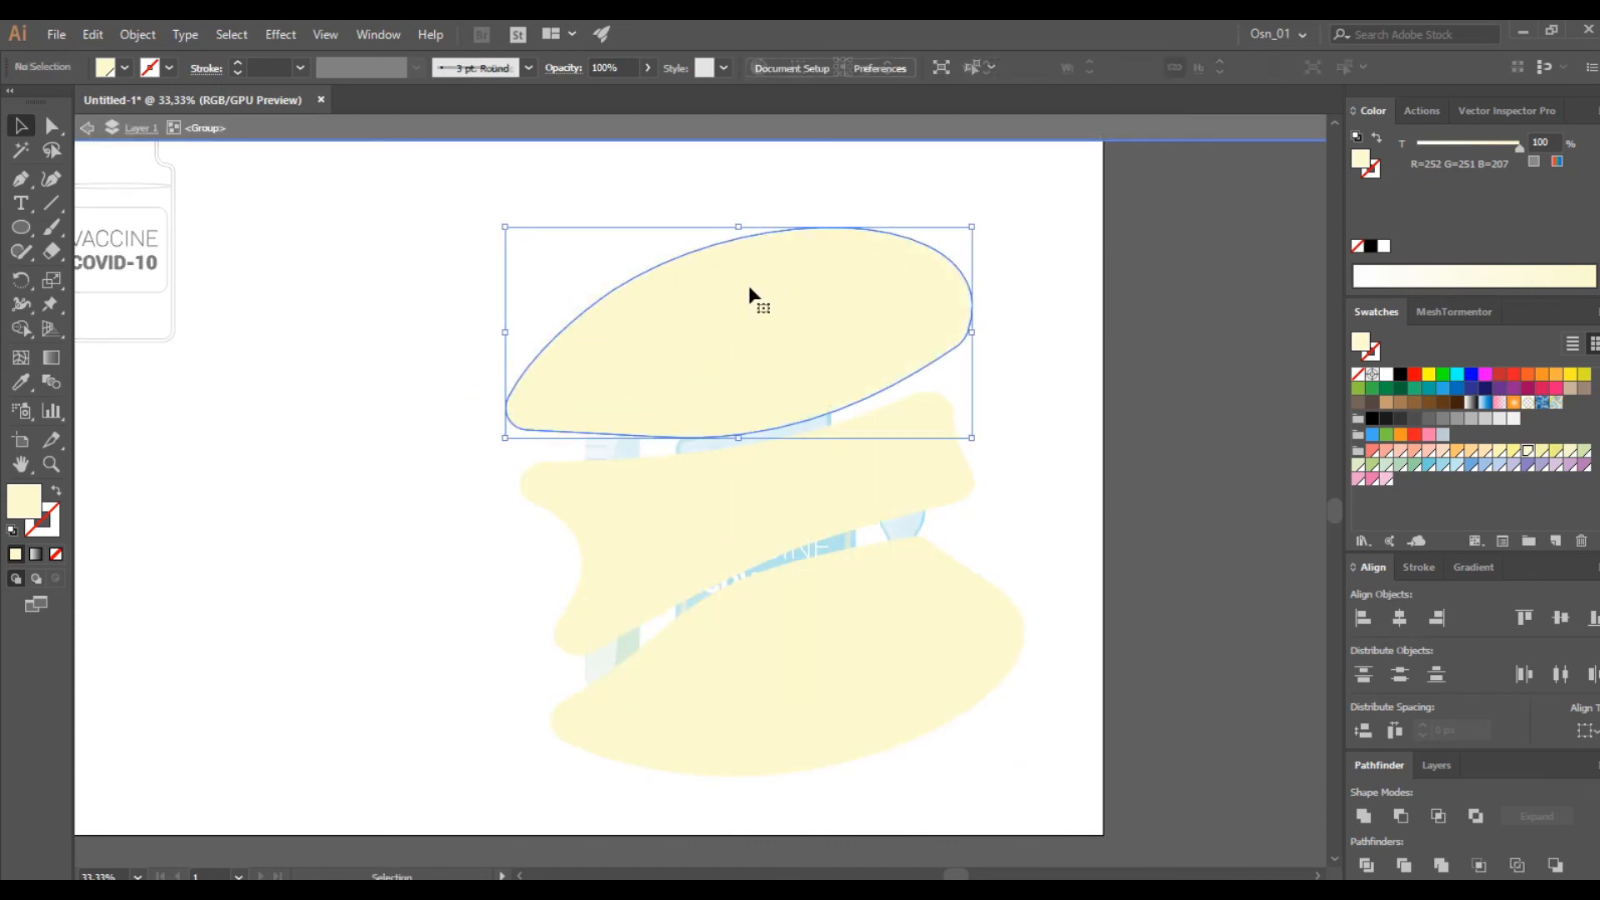
pyautogui.doubleClick(1154, 520)
# - Stretch the whole yellow background group slightly wider on both sides
pyautogui.click(792, 460)
pyautogui.moveTo(505, 497); pyautogui.dragTo(490, 497)
pyautogui.moveTo(1032, 496); pyautogui.dragTo(1051, 500)
pyautogui.click(1081, 512)
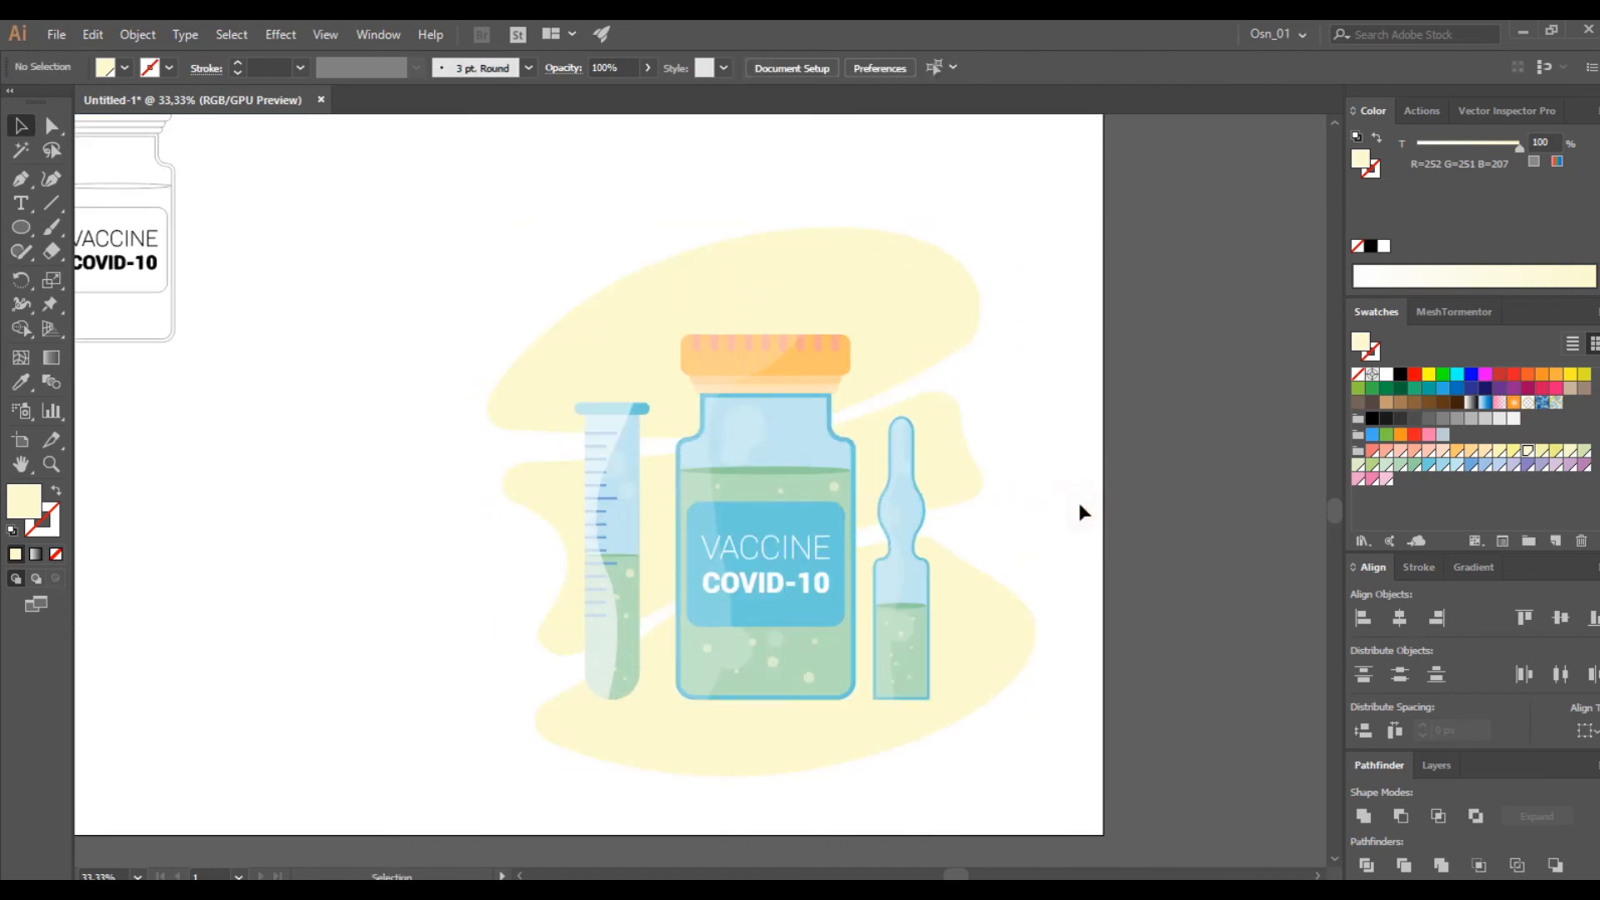
# - Place a copy of the vessel group to the right and unite its parts into solid silhouettes
pyautogui.click(793, 464)
pyautogui.moveTo(792, 464); pyautogui.dragTo(896, 466)
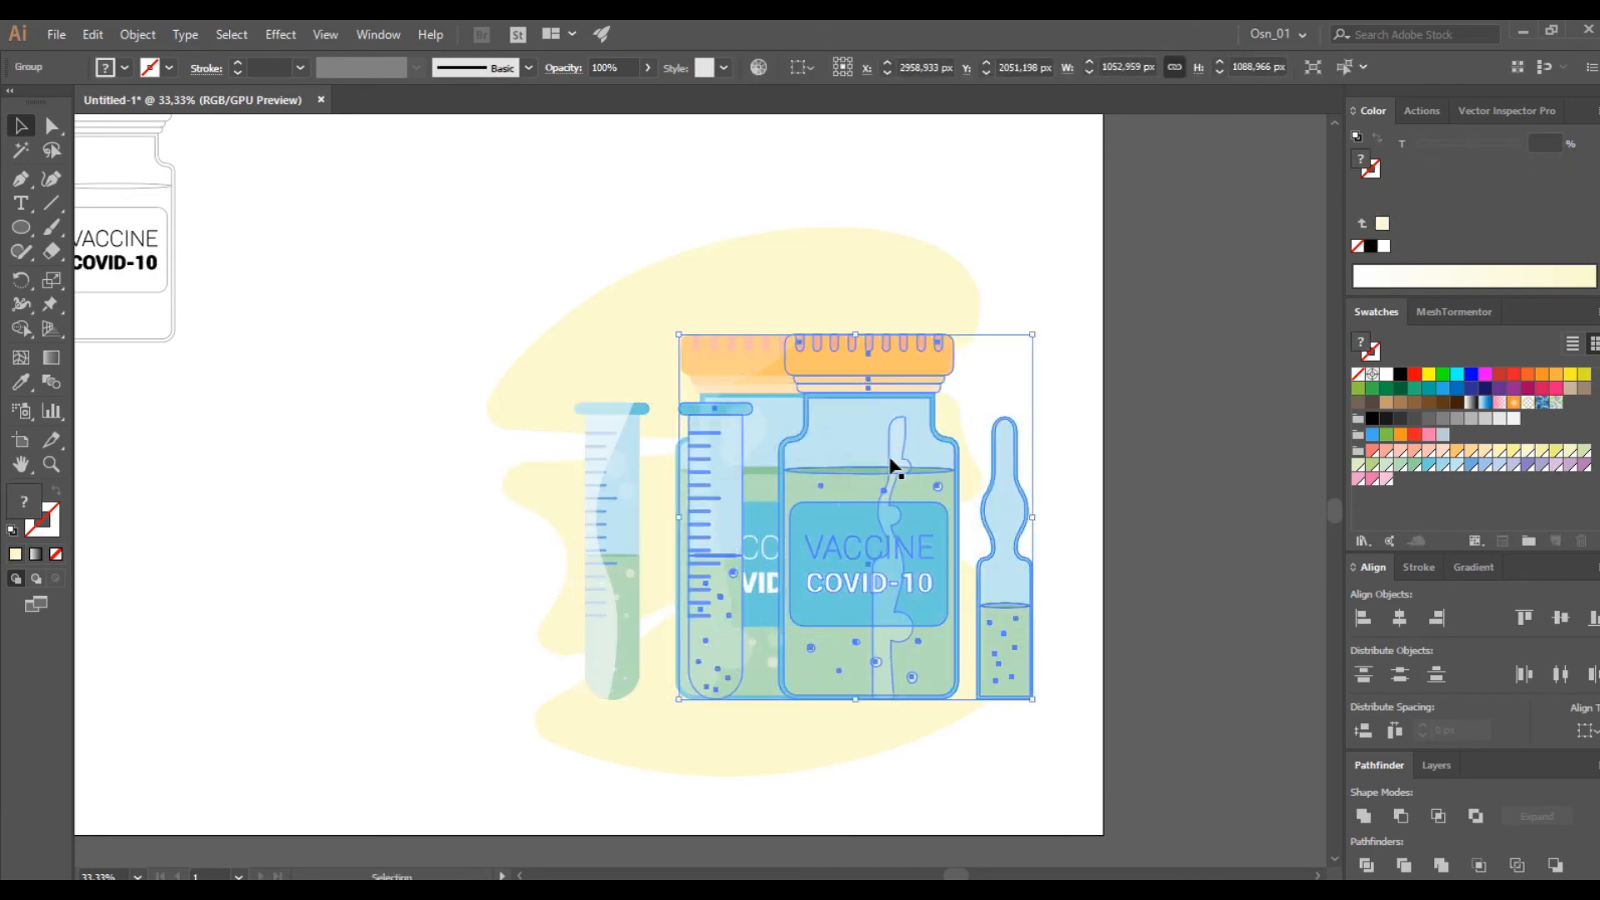
pyautogui.click(1364, 816)
# - Give the silhouettes the highlight's 20% opacity and fill them with black
pyautogui.scroll(2, 645, 491)
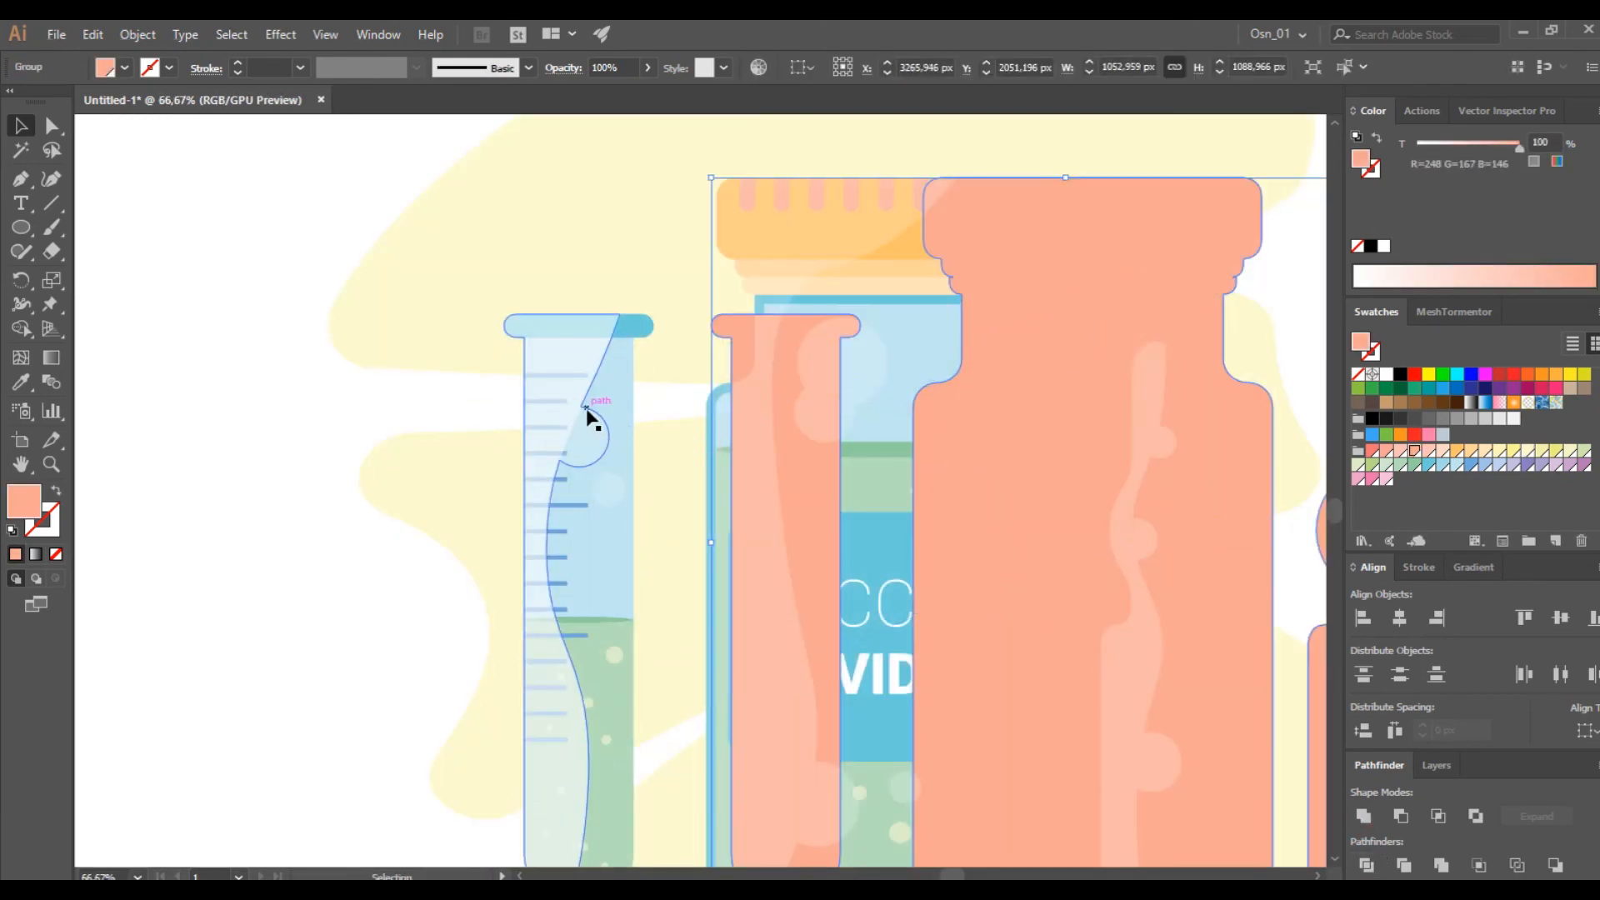
pyautogui.press('i')
pyautogui.click(533, 367)
pyautogui.click(1399, 374)
# - Offset the black silhouettes slightly left and down from the vessels and arrange them behind the vessels but above the background
pyautogui.click(22, 130)
pyautogui.moveTo(775, 346); pyautogui.dragTo(528, 347)
pyautogui.hotkey('ctrl', 'z')
pyautogui.click(803, 361)
pyautogui.click(801, 490)
pyautogui.moveTo(775, 332); pyautogui.dragTo(504, 342)
pyautogui.hotkey('ctrl', 'shift', '[')
pyautogui.hotkey('ctrl', ']')
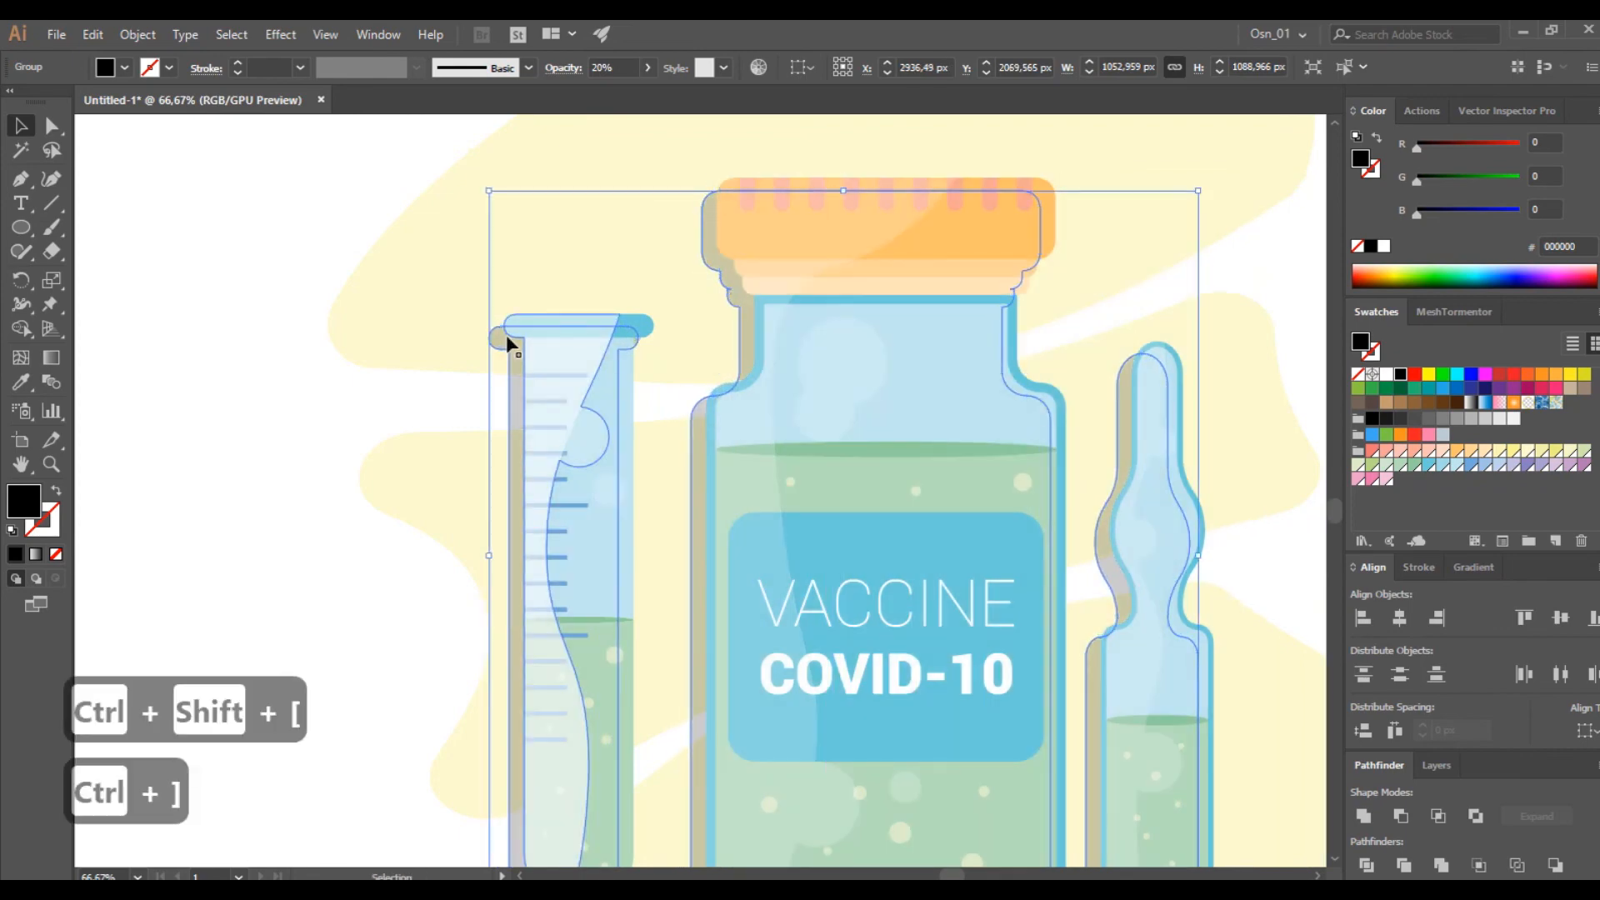
# - Cut the shadow silhouettes and paste them in front inside the yellow background group
pyautogui.scroll(-2, 381, 546)
pyautogui.click(220, 510)
pyautogui.hscroll(-1, 250, 506)
pyautogui.click(511, 385)
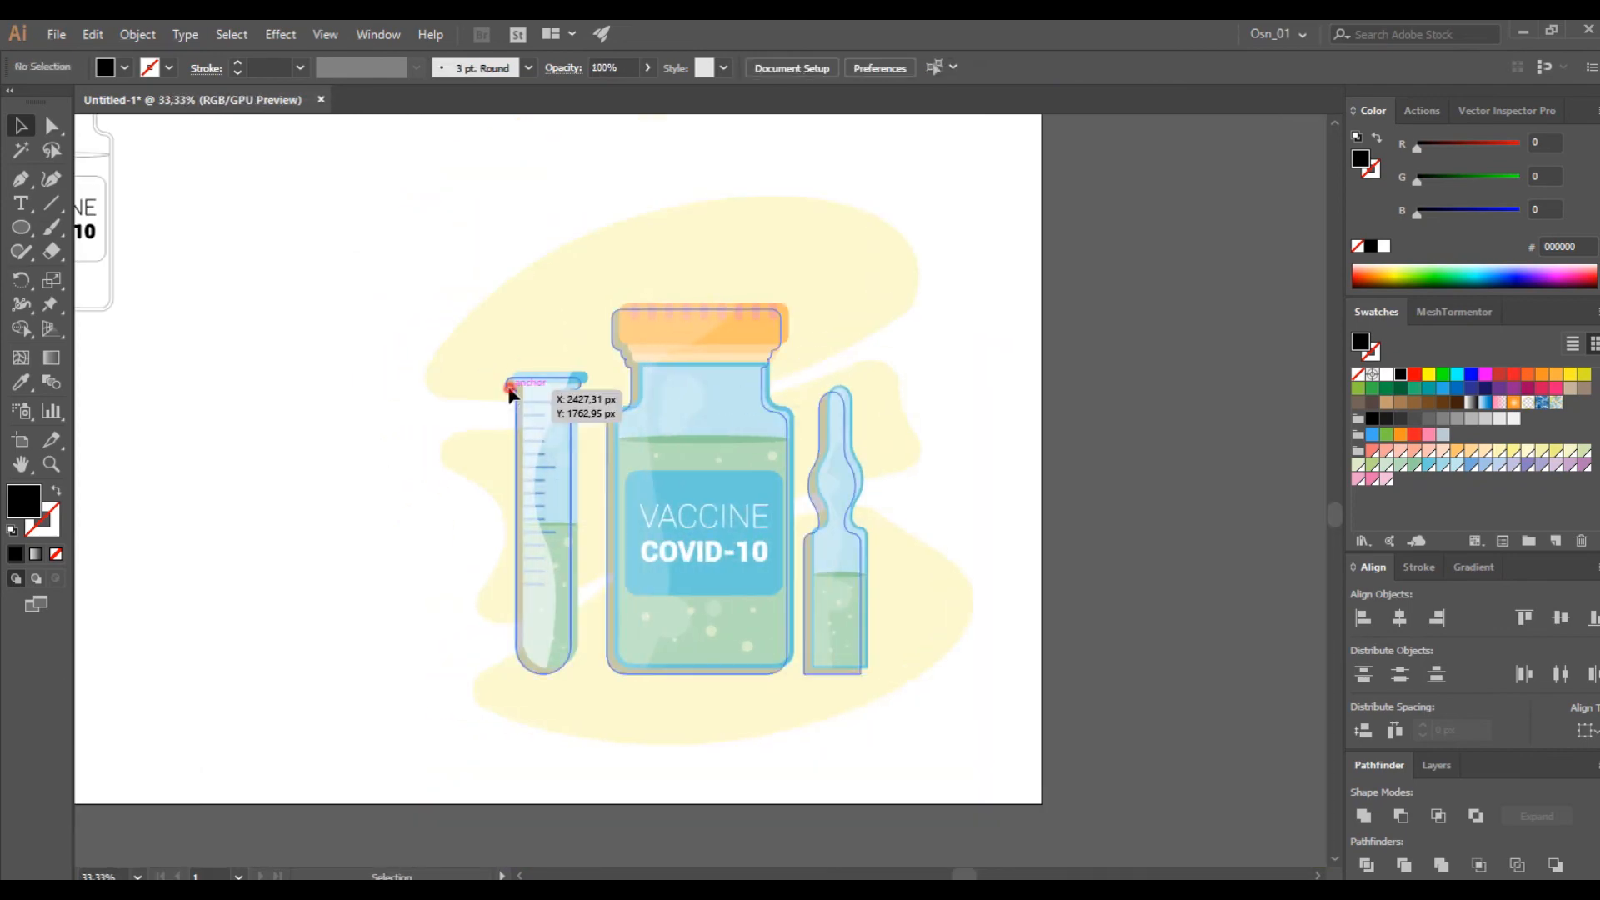
pyautogui.keyDown('shift'); pyautogui.click(474, 364); pyautogui.keyUp('shift')
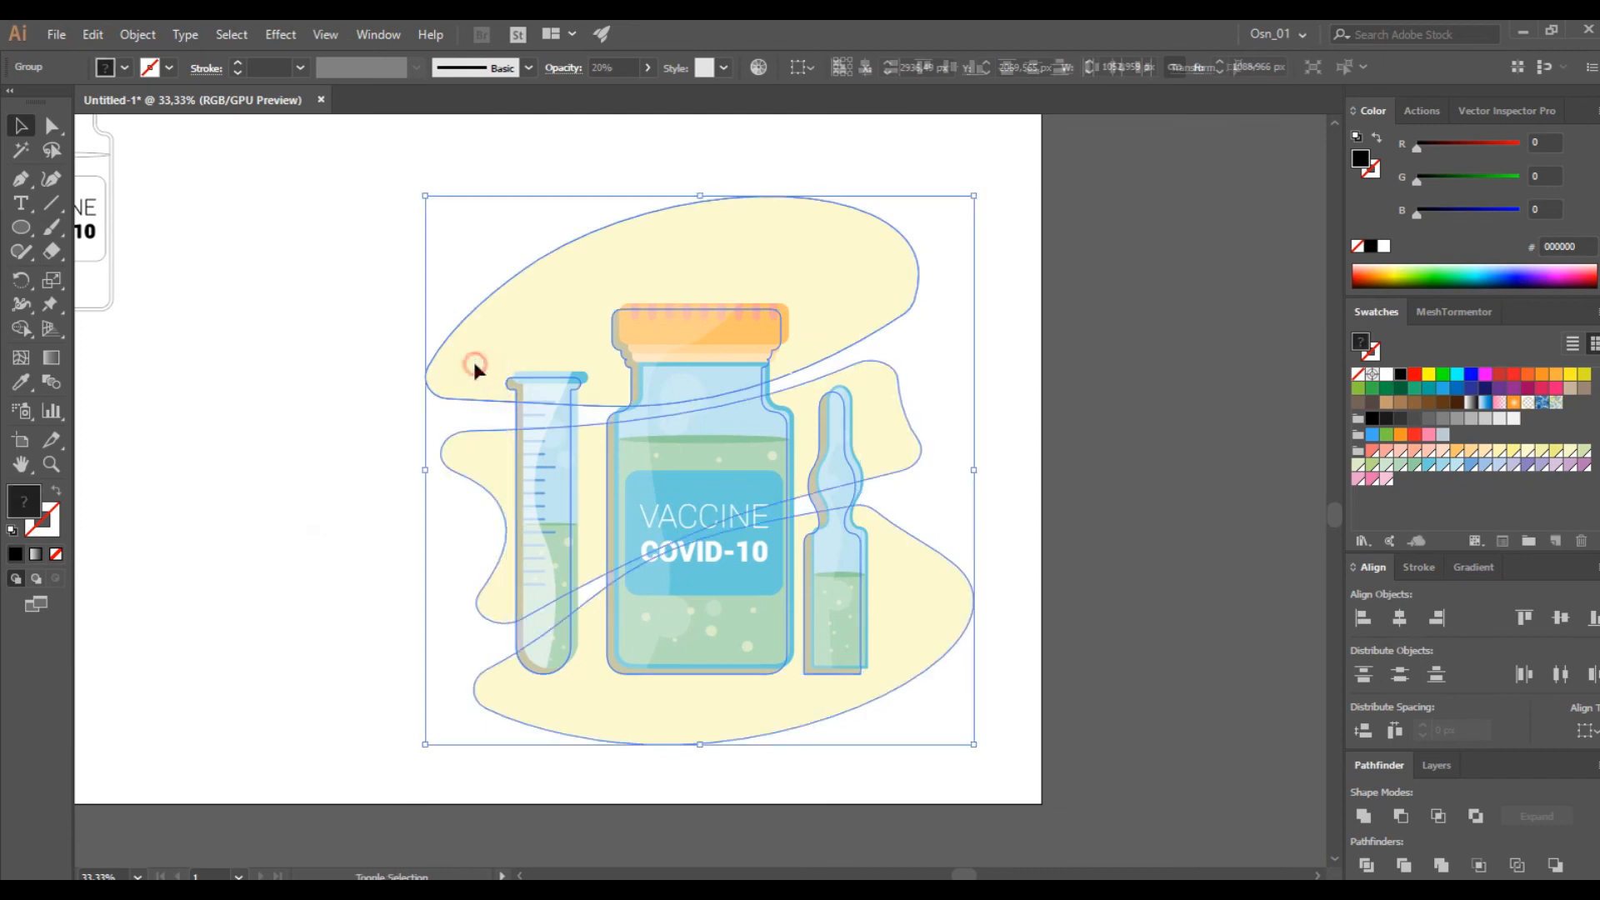
pyautogui.click(401, 371)
pyautogui.click(516, 386)
pyautogui.hotkey('ctrl', 'x')
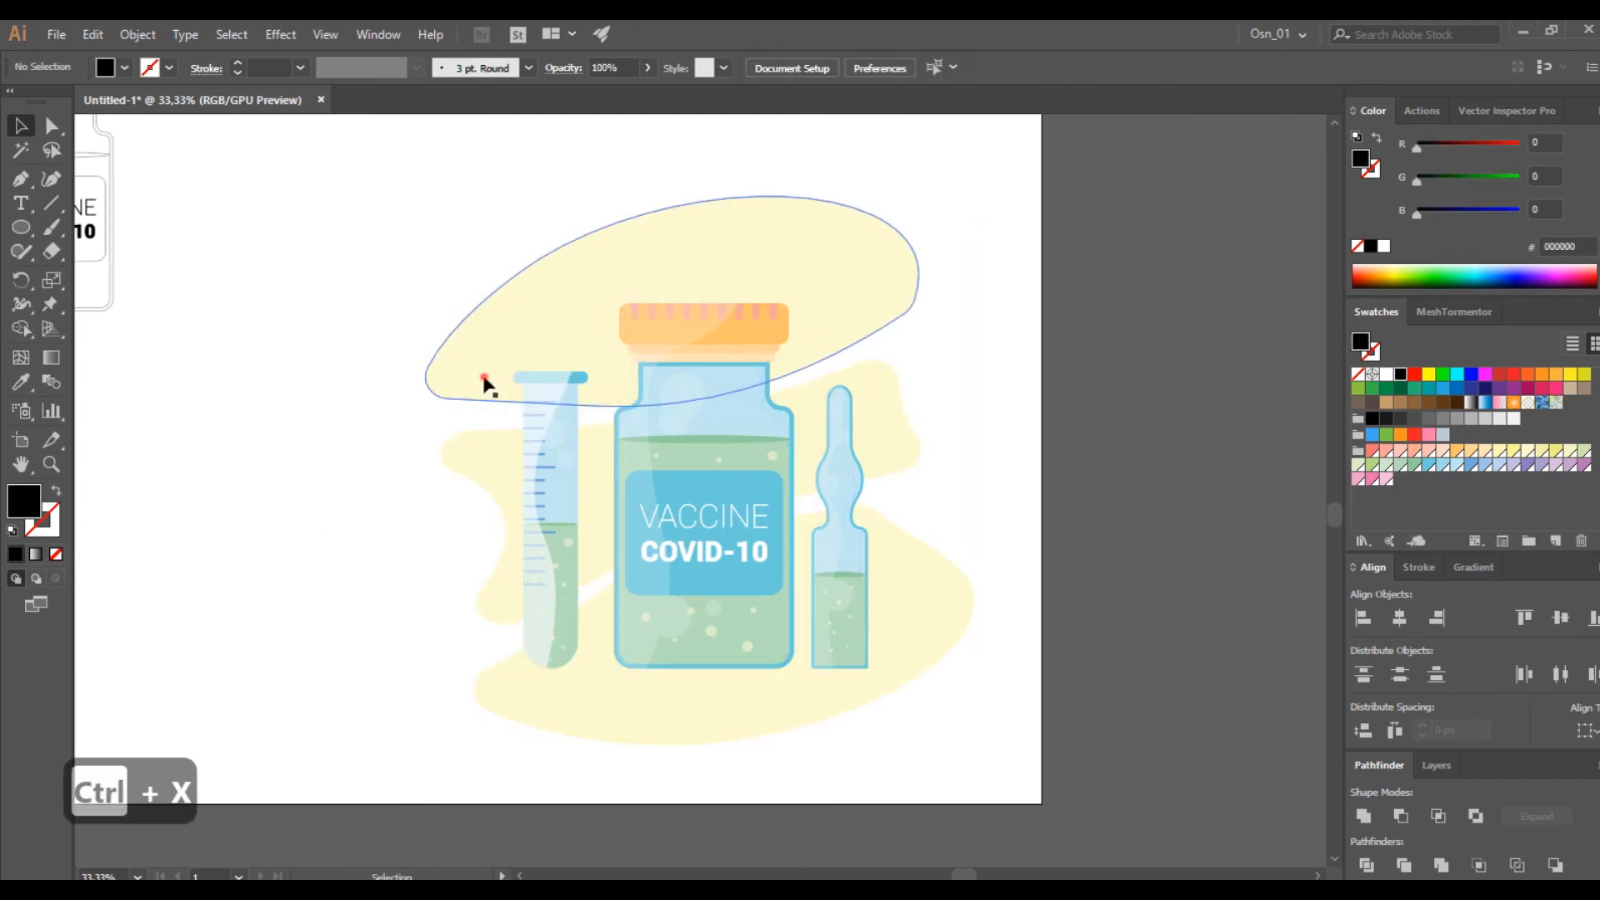
pyautogui.doubleClick(484, 379)
pyautogui.hotkey('ctrl', 'f')
# - Trim away the shadow parts that lie outside the three yellow background pieces with the Shape Builder tool
pyautogui.keyDown('shift'); pyautogui.click(469, 454); pyautogui.keyUp('shift')
pyautogui.keyDown('shift'); pyautogui.click(500, 688); pyautogui.keyUp('shift')
pyautogui.click(21, 327)
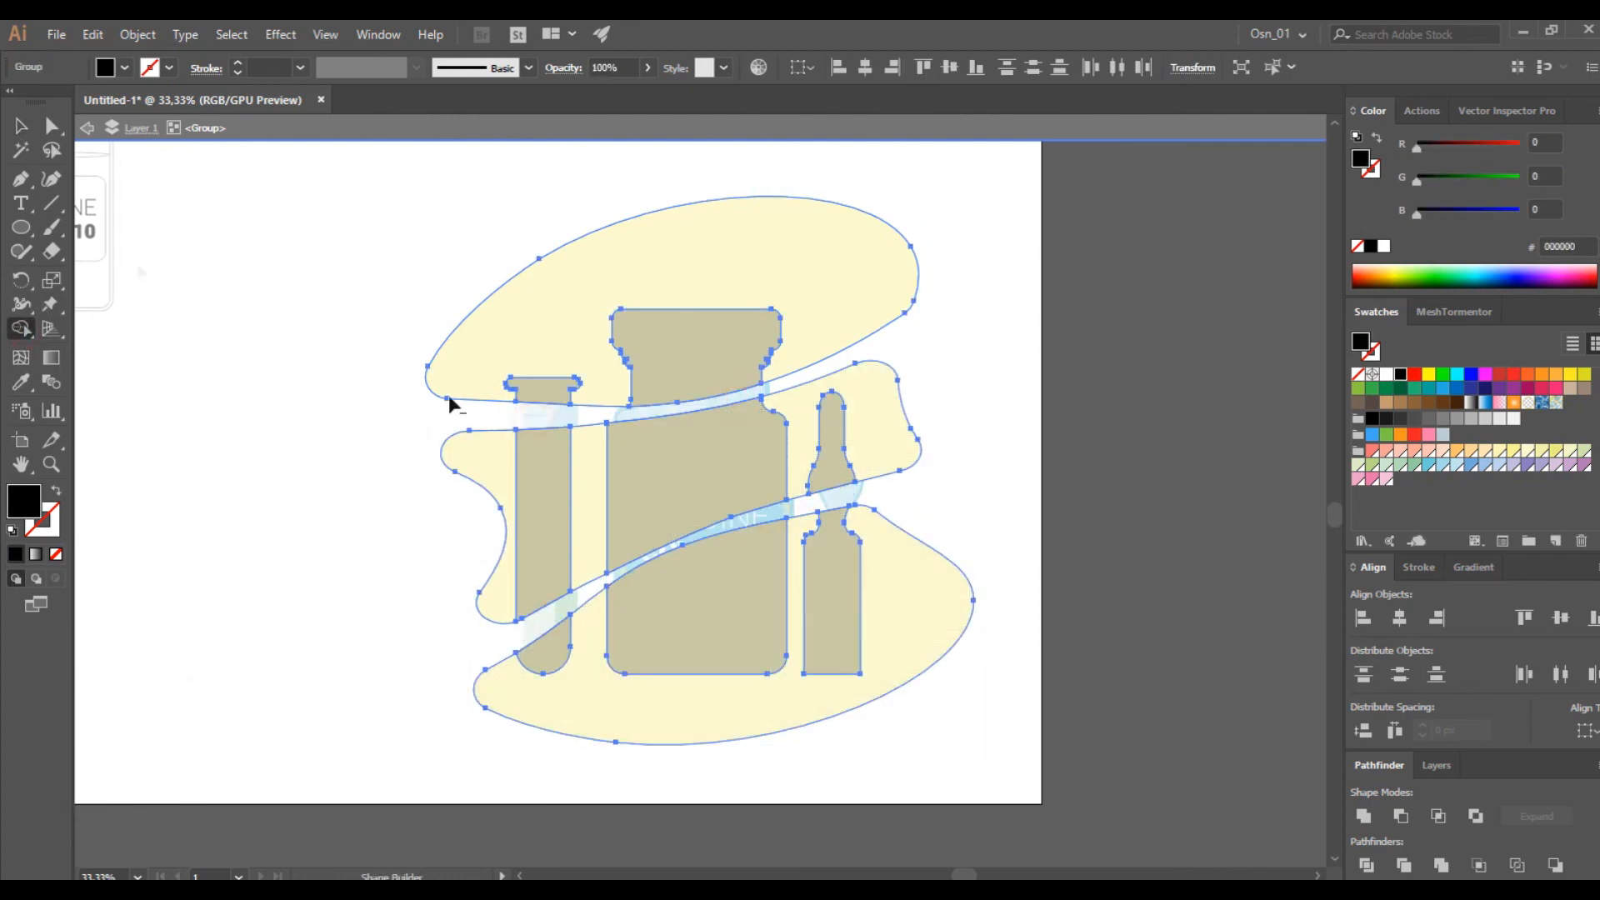
pyautogui.press('v')
pyautogui.press('2')
# - Match the trimmed shadows to the background's full opacity and fill them with orange (R=255 G=195 B=107)
pyautogui.click(550, 400)
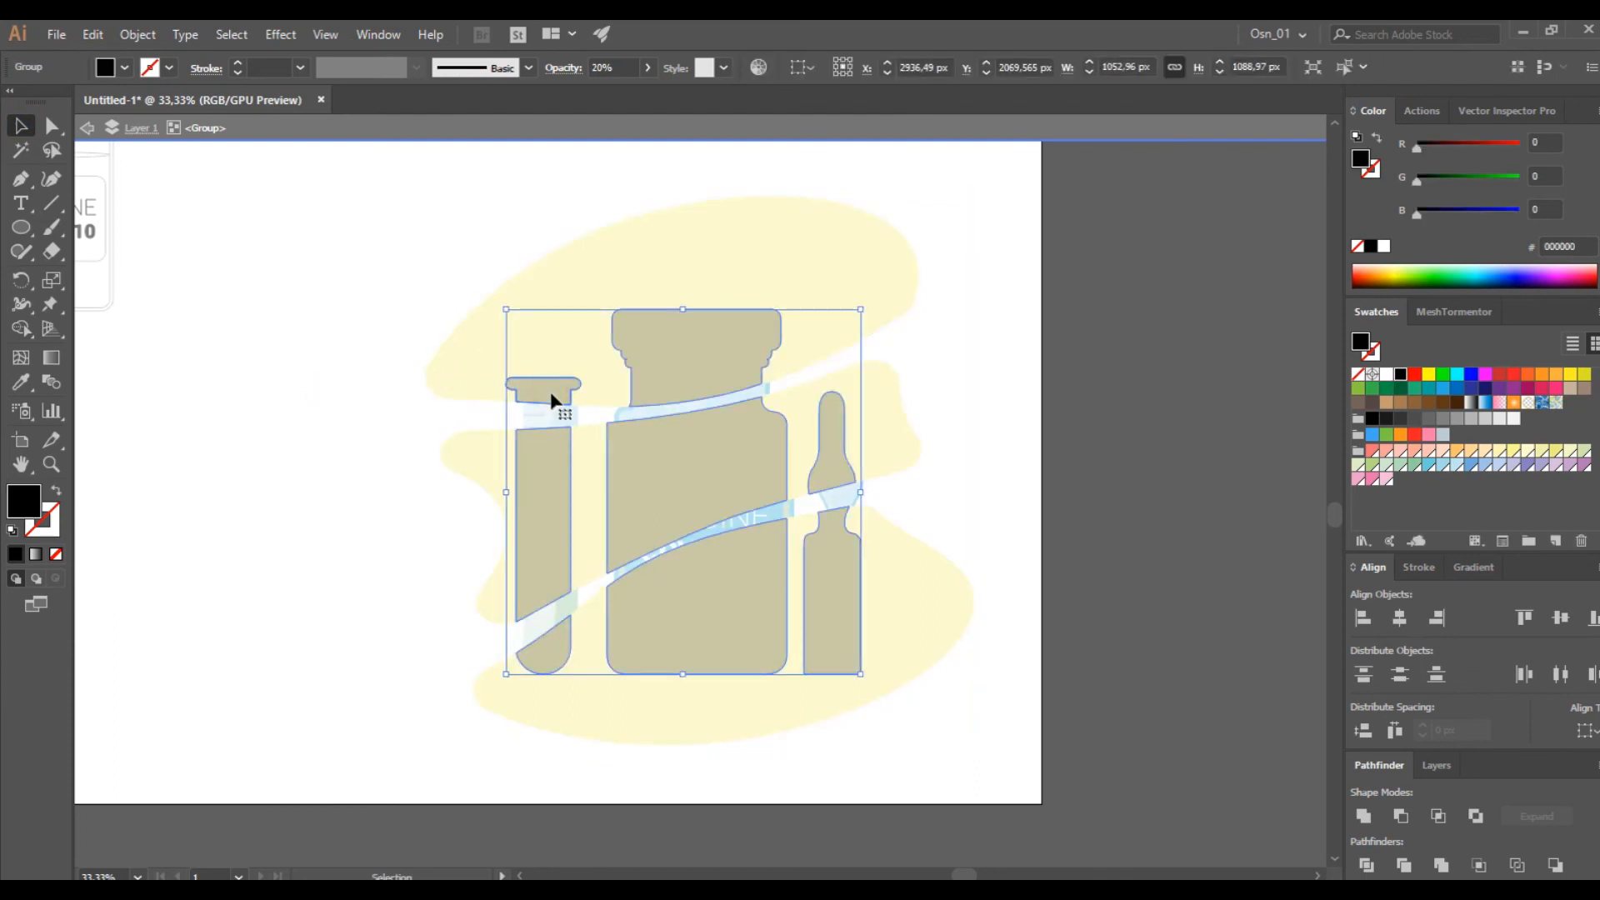
pyautogui.press('i')
pyautogui.click(863, 241)
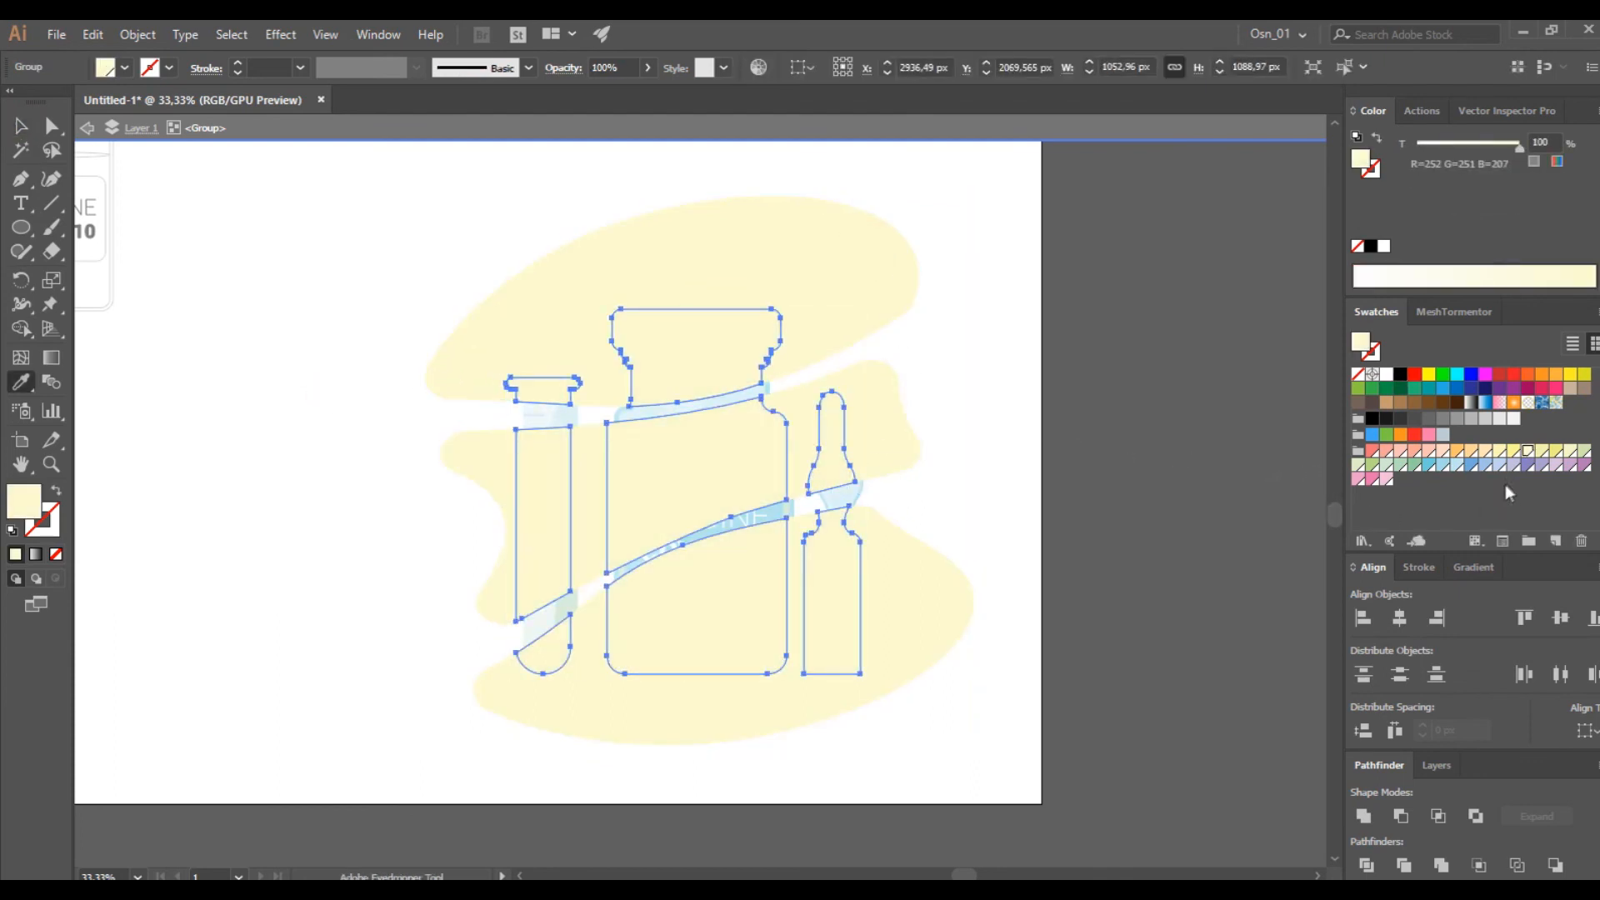
pyautogui.click(1458, 452)
pyautogui.click(20, 125)
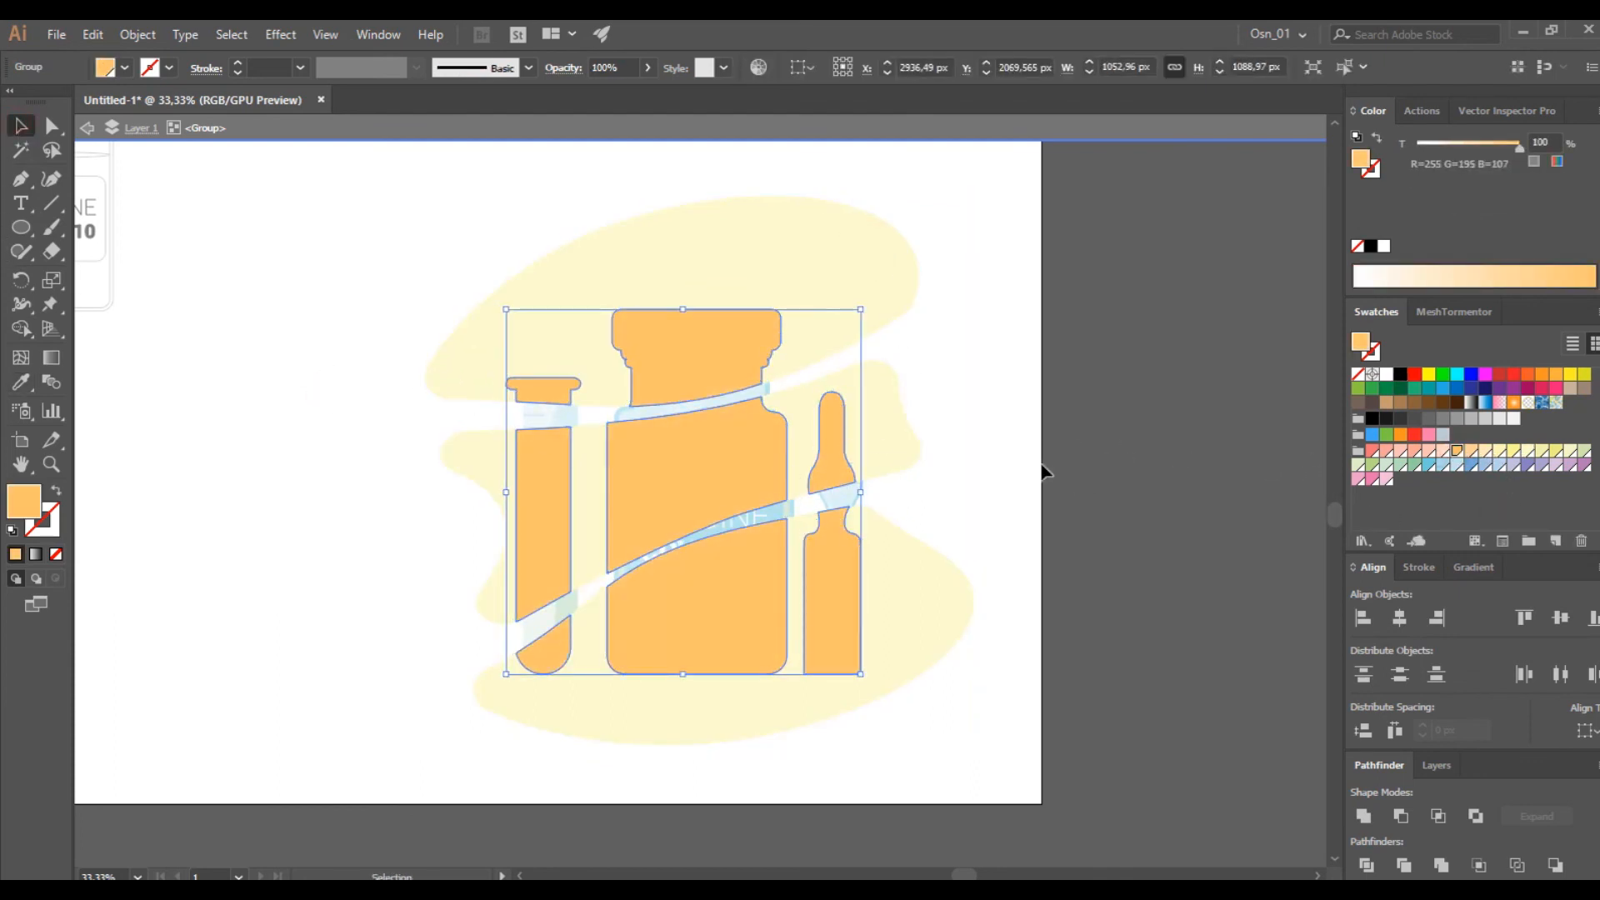
# - Recolour the shadows pale peach (R=255 G=228 B=185) and leave the background group
pyautogui.doubleClick(1122, 476)
pyautogui.doubleClick(828, 339)
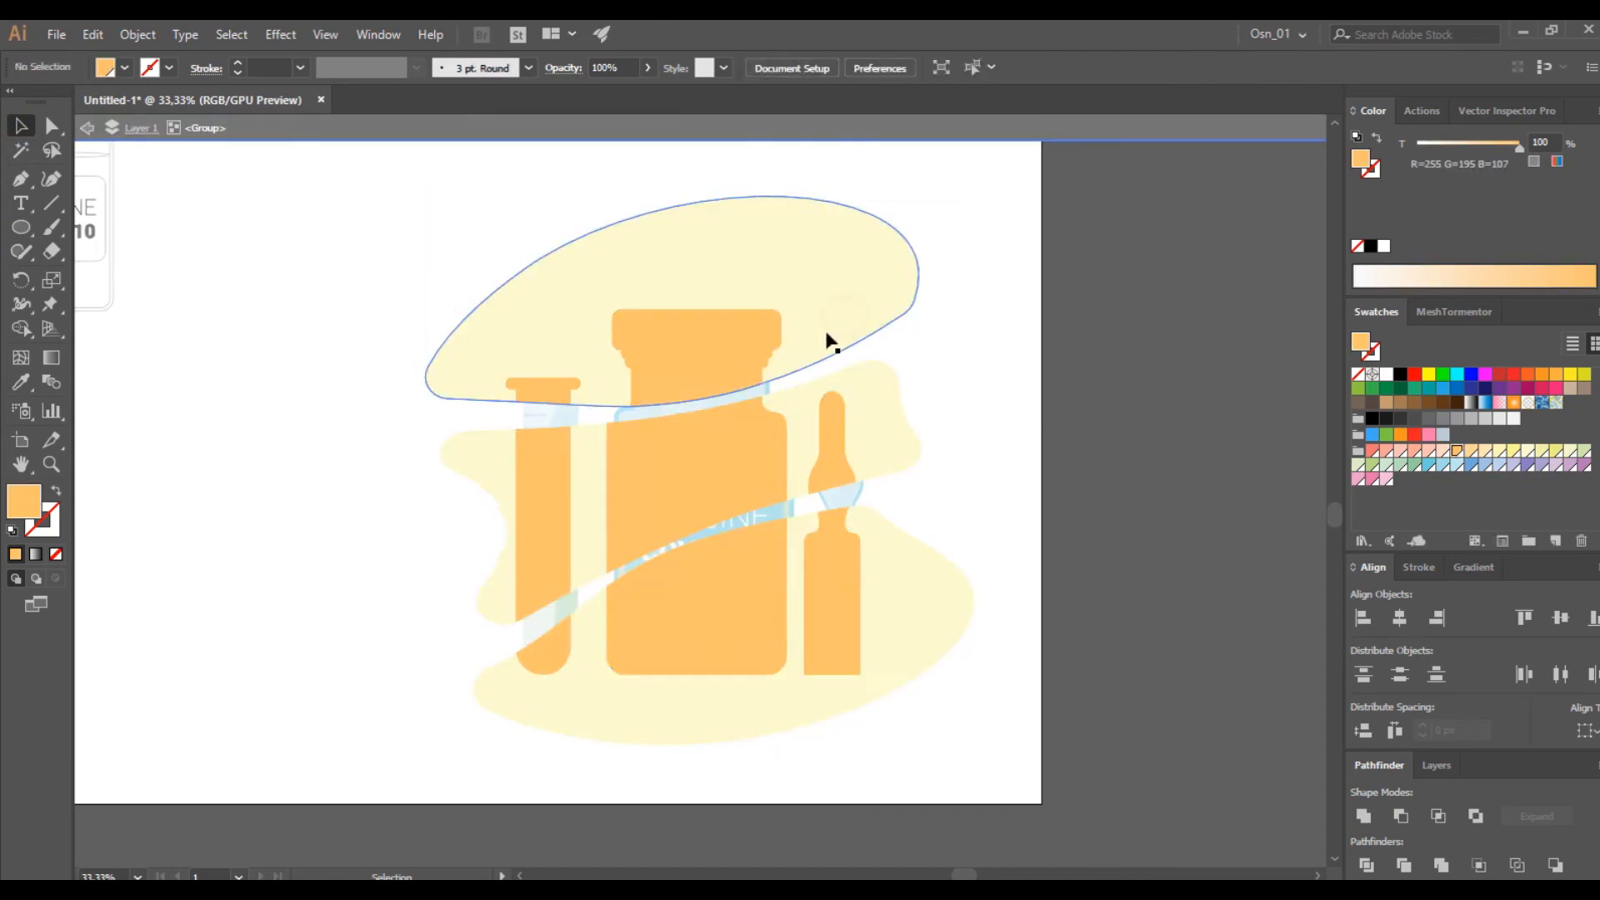
pyautogui.click(1473, 454)
pyautogui.click(1192, 385)
pyautogui.click(677, 363)
pyautogui.click(1484, 453)
pyautogui.click(1182, 403)
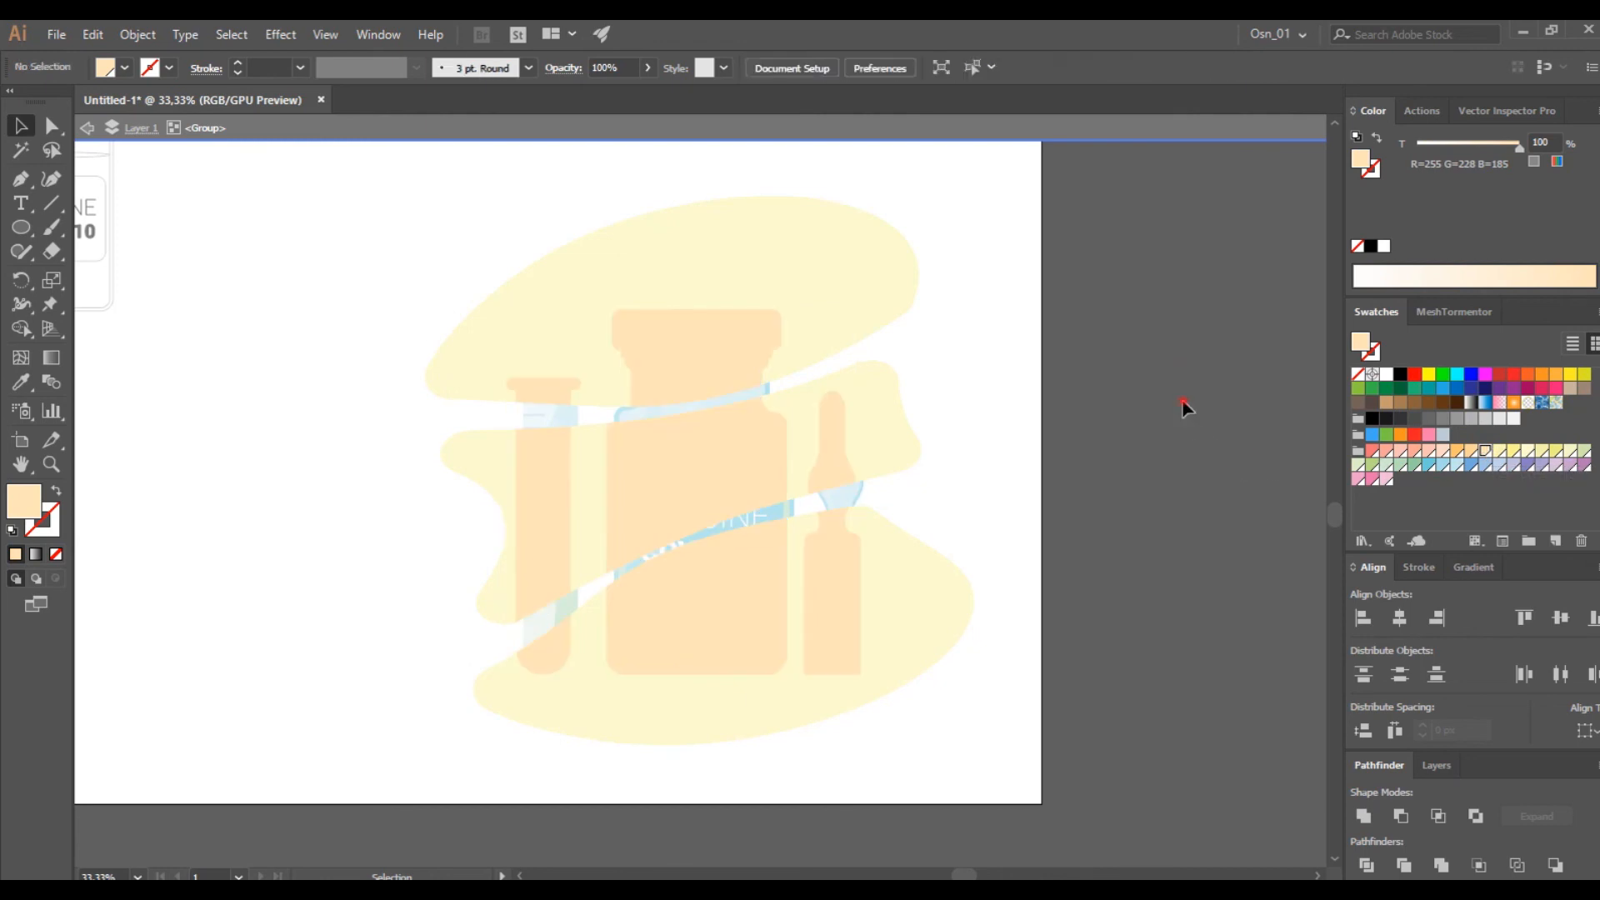
pyautogui.doubleClick(1178, 472)
# - Move the outline drawings of the three vessels up to the artboard's upper-left corner
pyautogui.scroll(-1, 1183, 475)
pyautogui.hscroll(1, 545, 386)
pyautogui.hscroll(-4, 539, 386)
pyautogui.scroll(4, 503, 297)
pyautogui.click(296, 391)
pyautogui.moveTo(296, 413); pyautogui.dragTo(260, 283)
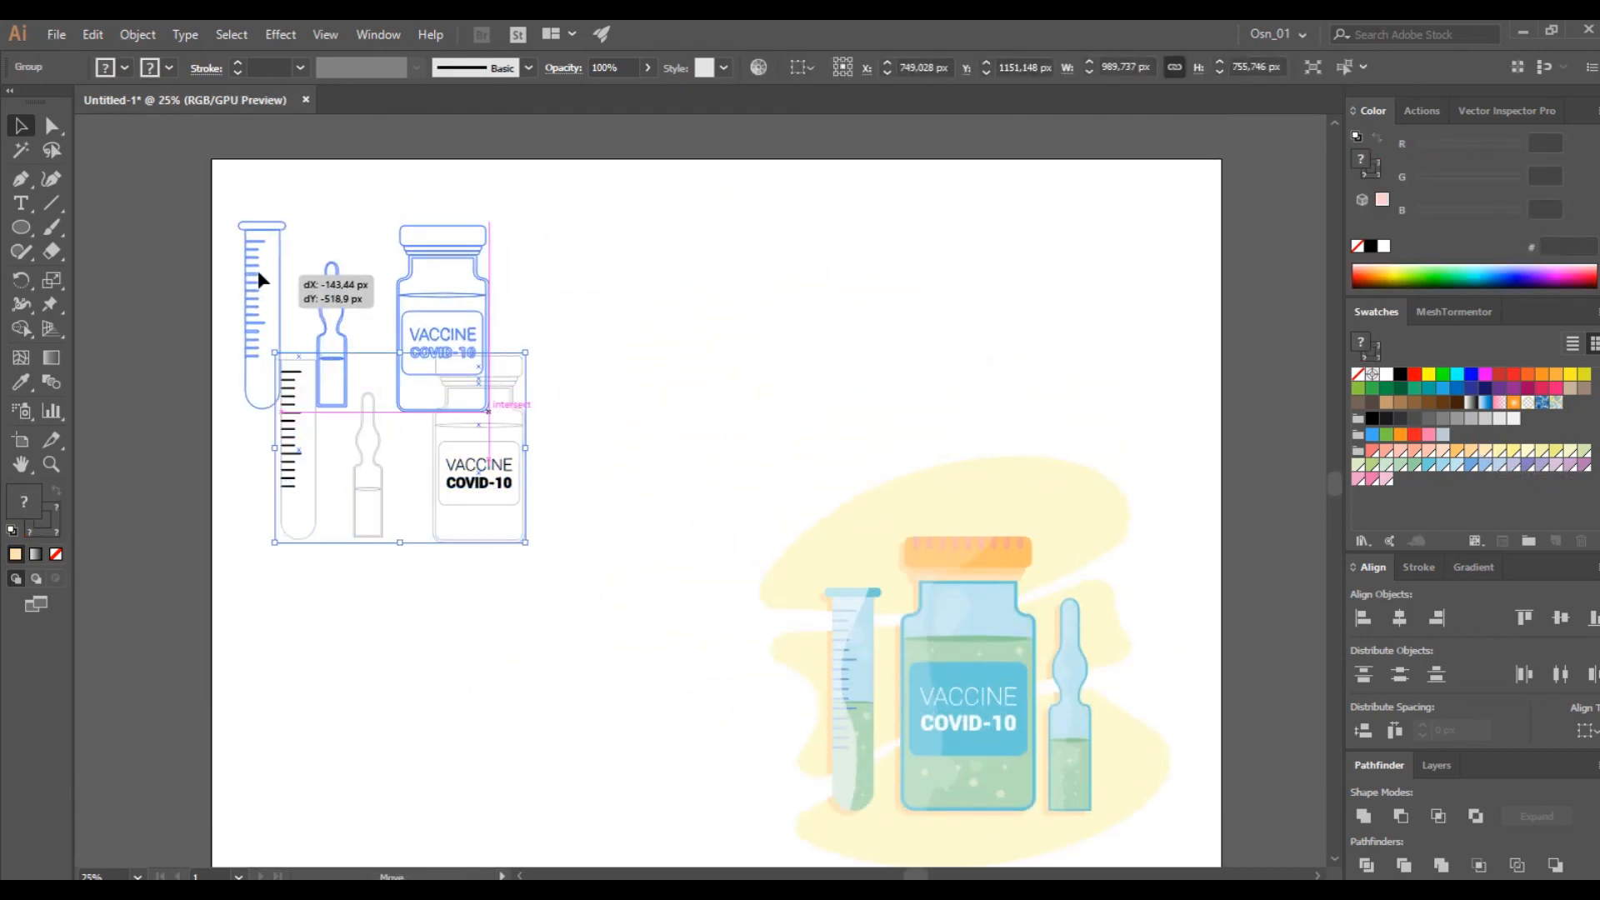
# - Place the bottle outline below the test tube and ampoule outlines and enlarge the outline drawings to fill the artboard's left side
pyautogui.doubleClick(439, 357)
pyautogui.click(434, 350)
pyautogui.moveTo(435, 350); pyautogui.dragTo(319, 463)
pyautogui.doubleClick(411, 428)
pyautogui.moveTo(411, 428); pyautogui.dragTo(342, 666)
pyautogui.scroll(-2, 341, 667)
pyautogui.moveTo(347, 524); pyautogui.dragTo(412, 783)
pyautogui.click(539, 607)
# - Group the coloured vessels with their background and enlarge the group to fill the artboard beside the outlines
pyautogui.moveTo(893, 542); pyautogui.dragTo(654, 308)
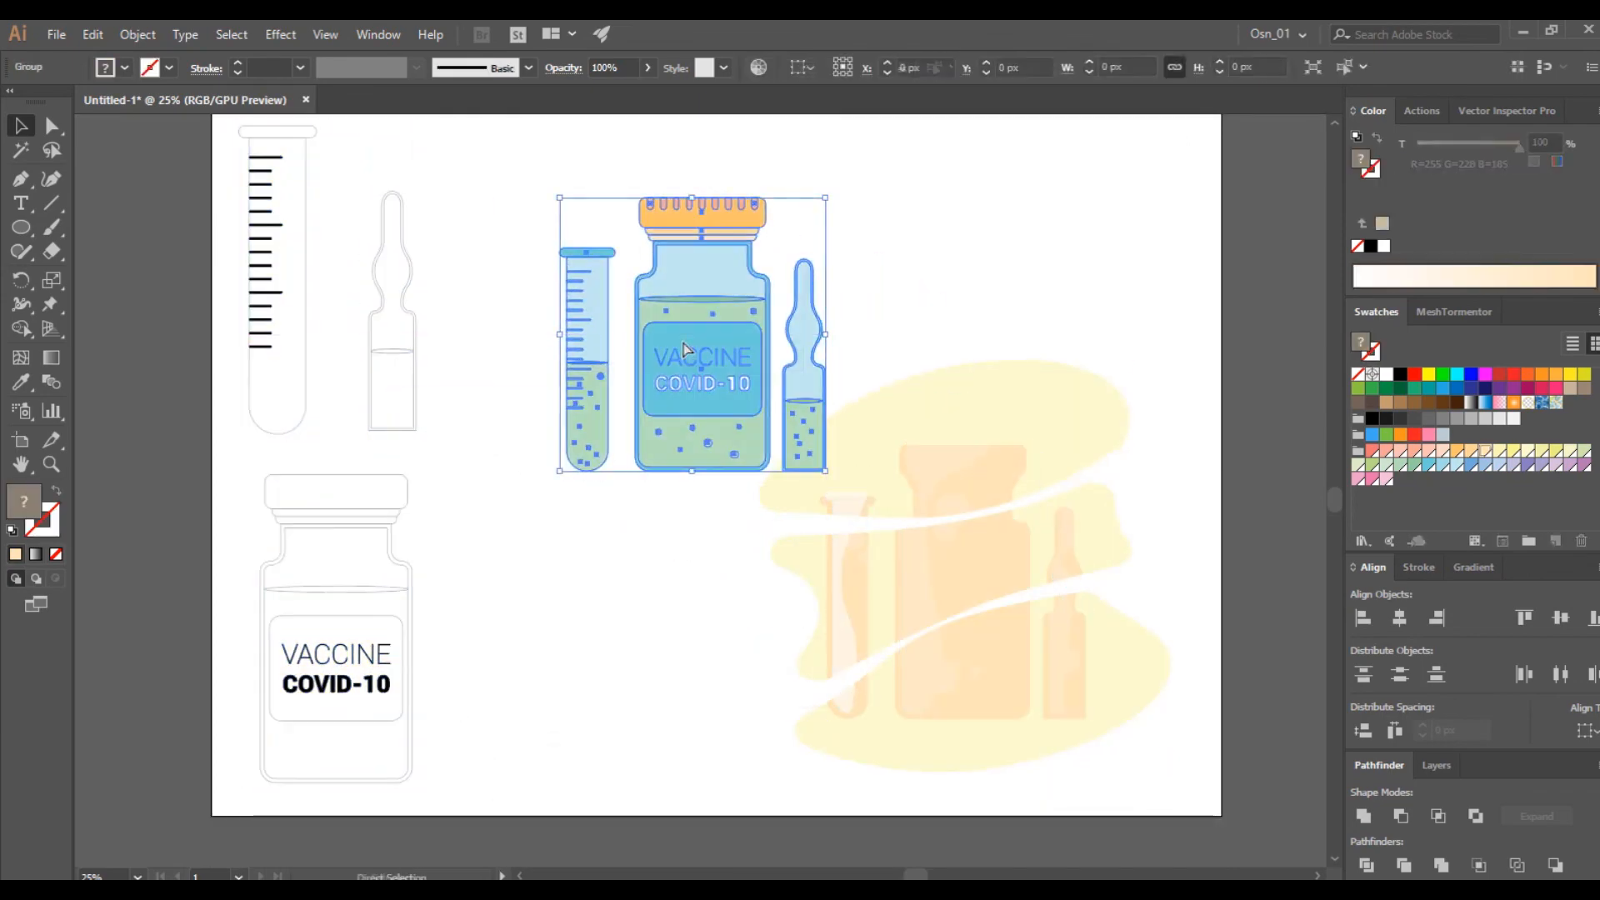
pyautogui.hotkey('ctrl', 'z')
pyautogui.moveTo(737, 342); pyautogui.dragTo(1179, 768)
pyautogui.hotkey('ctrl', 'g')
pyautogui.moveTo(1118, 692); pyautogui.dragTo(895, 476)
pyautogui.moveTo(1035, 558); pyautogui.dragTo(1135, 746)
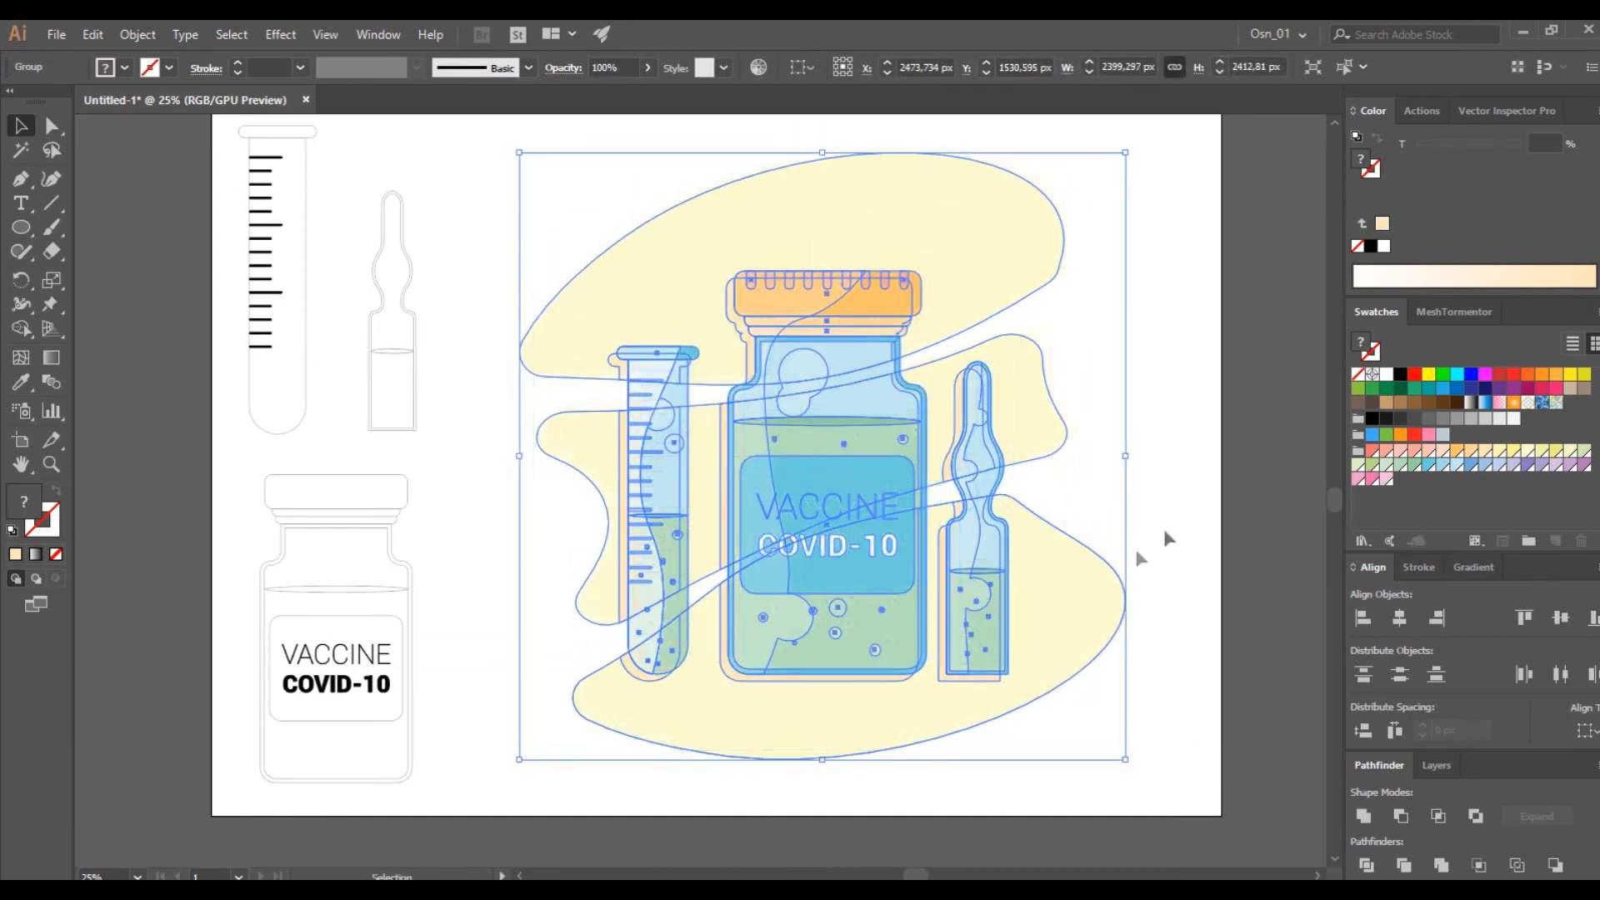
pyautogui.click(1190, 528)
pyautogui.scroll(2, 1190, 528)
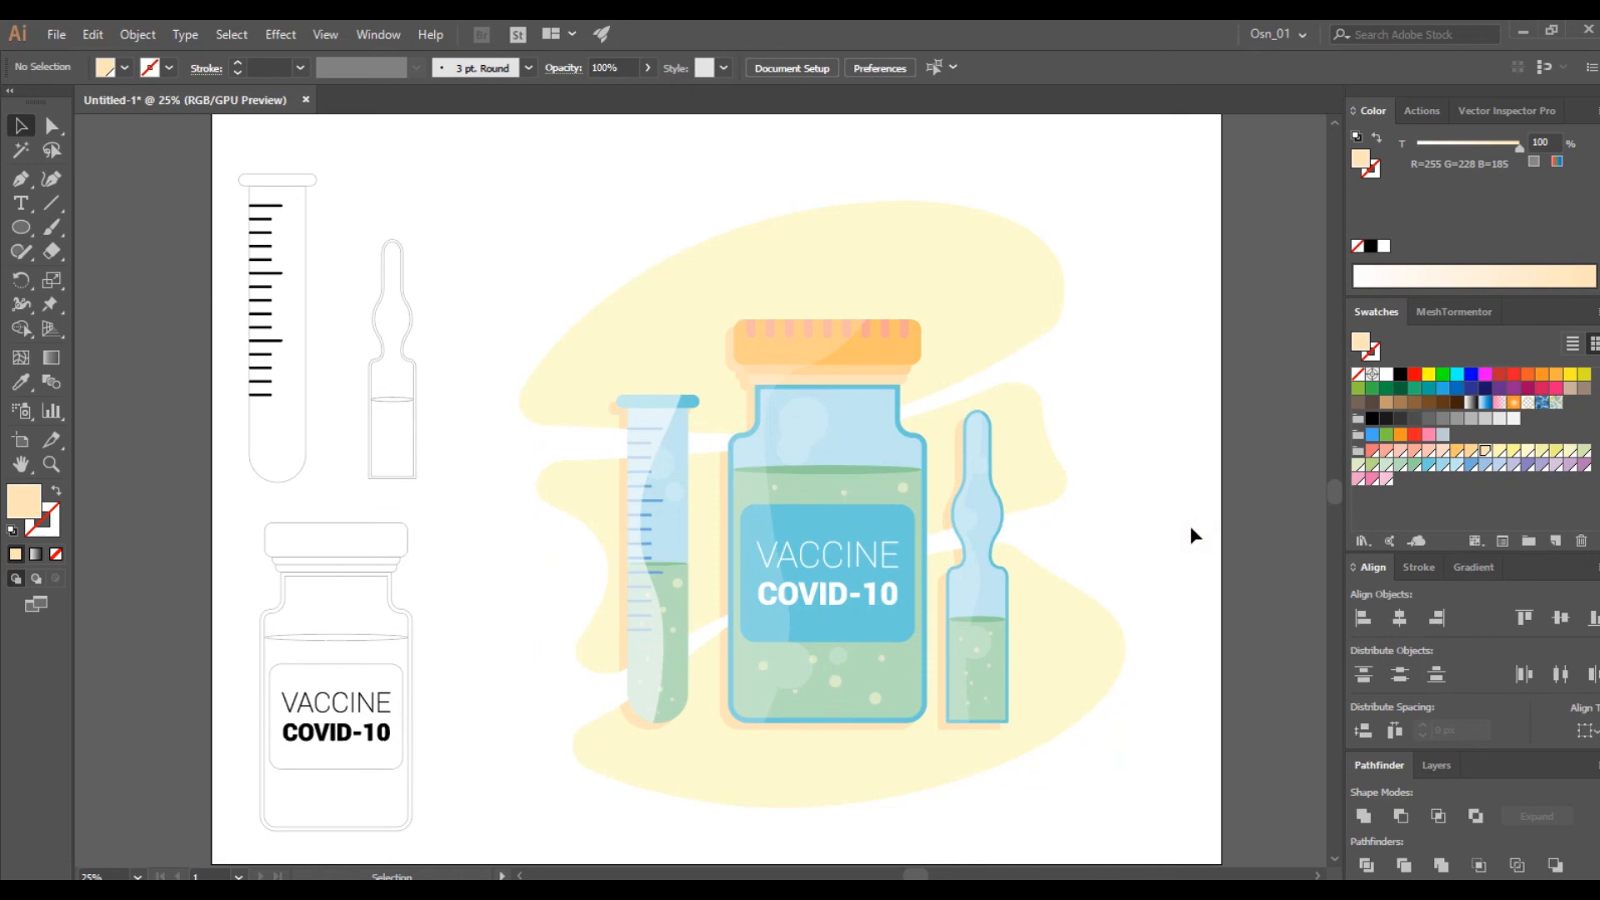